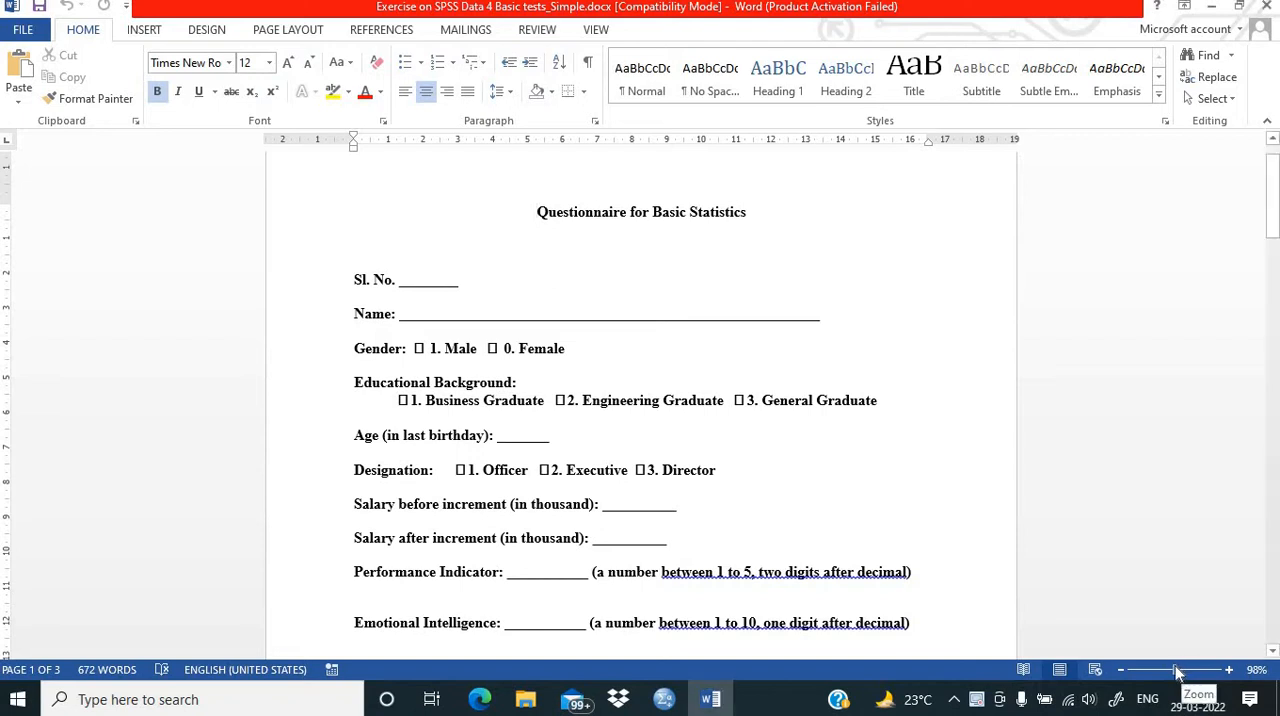
# Step: Examine the questionnaire's items and answer codes, from Sl. No. through Statement 1, at a larger magnification
pyautogui.click(1178, 672)
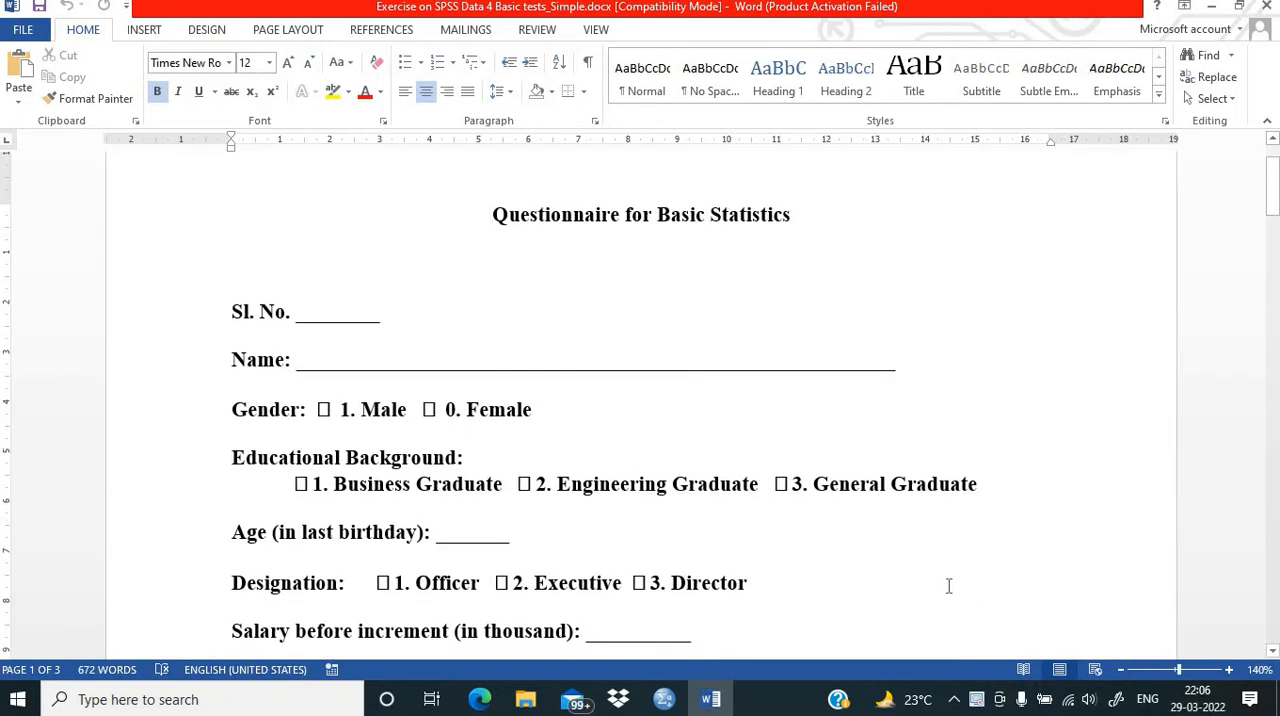
pyautogui.scroll(-1, 949, 586)
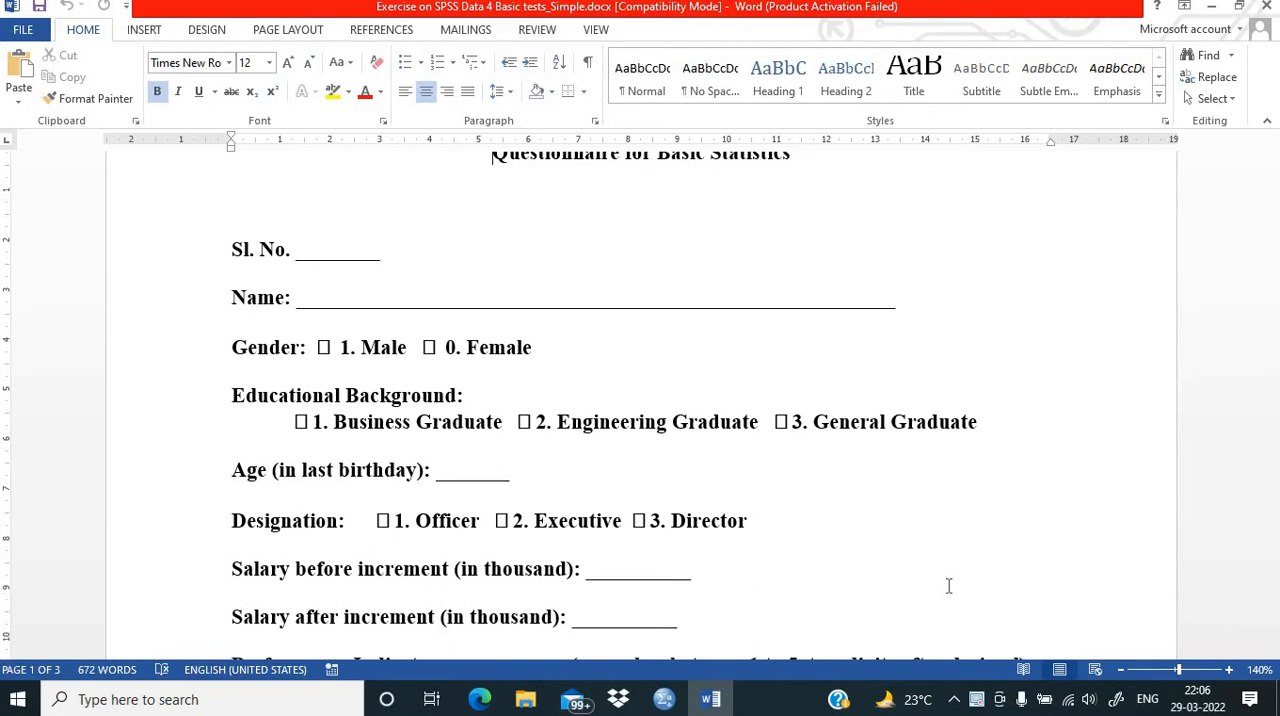
pyautogui.scroll(1, 949, 586)
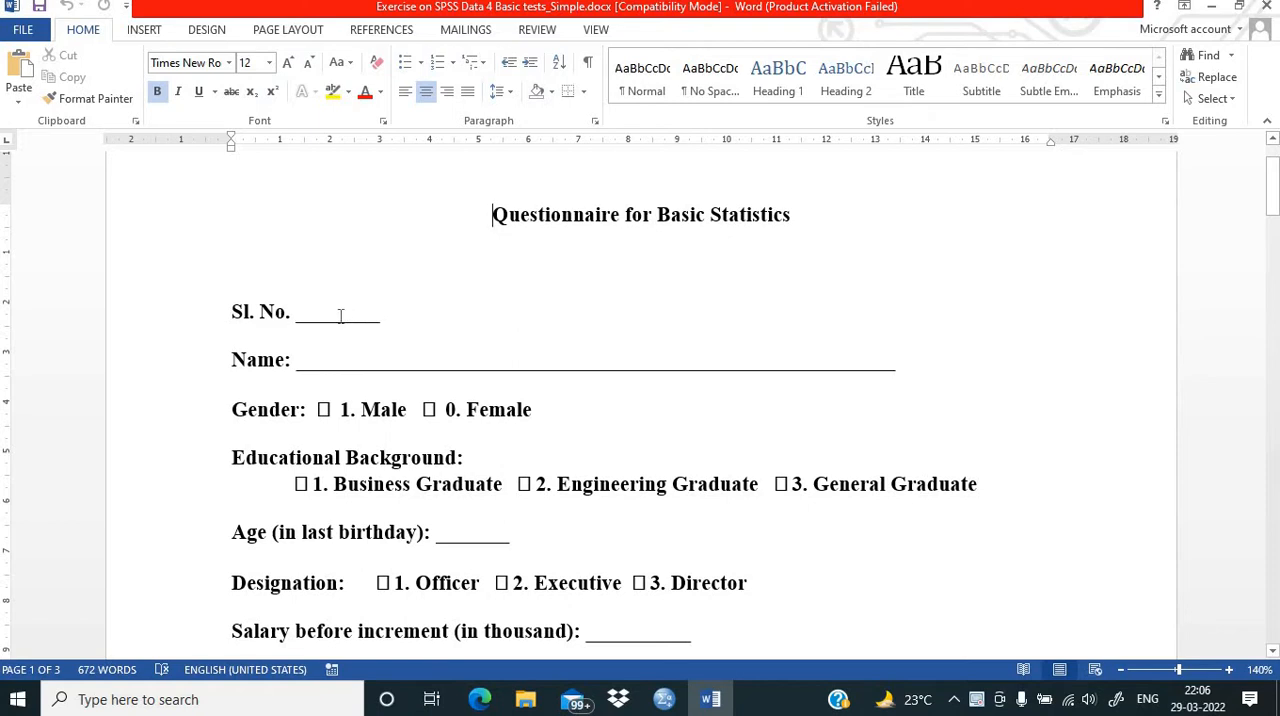
pyautogui.scroll(-1, 350, 312)
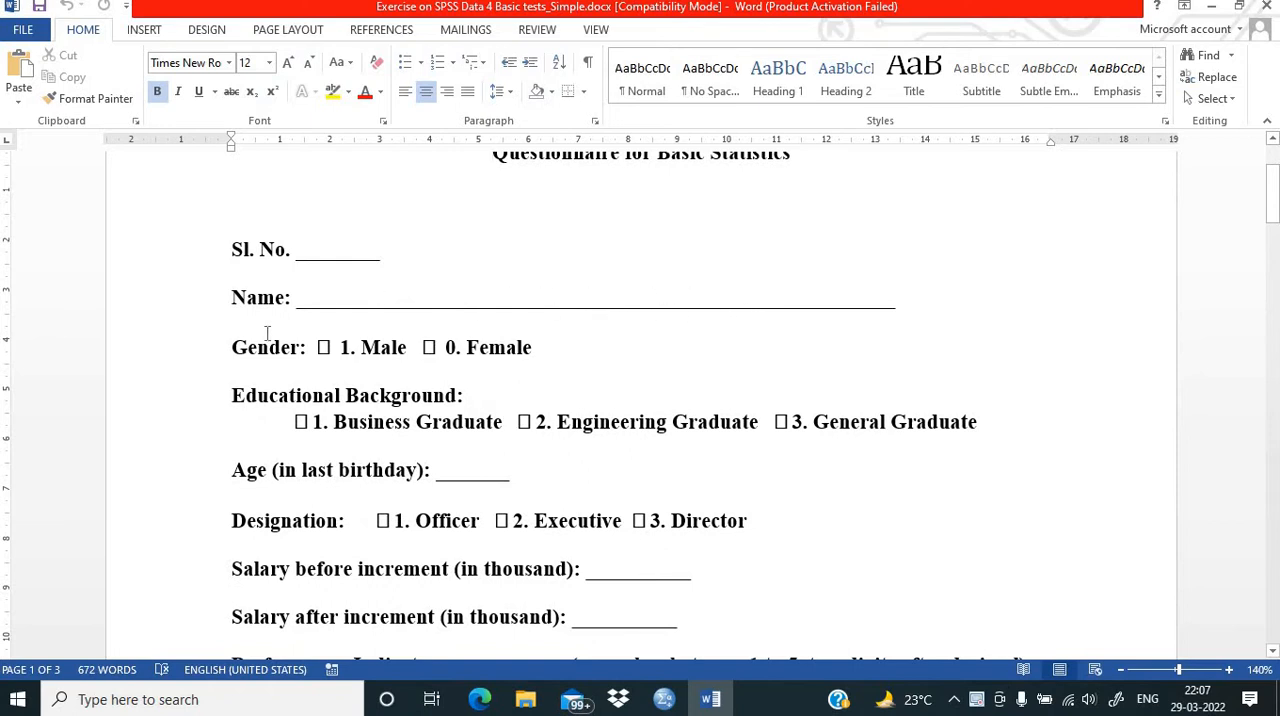
pyautogui.scroll(-1, 344, 347)
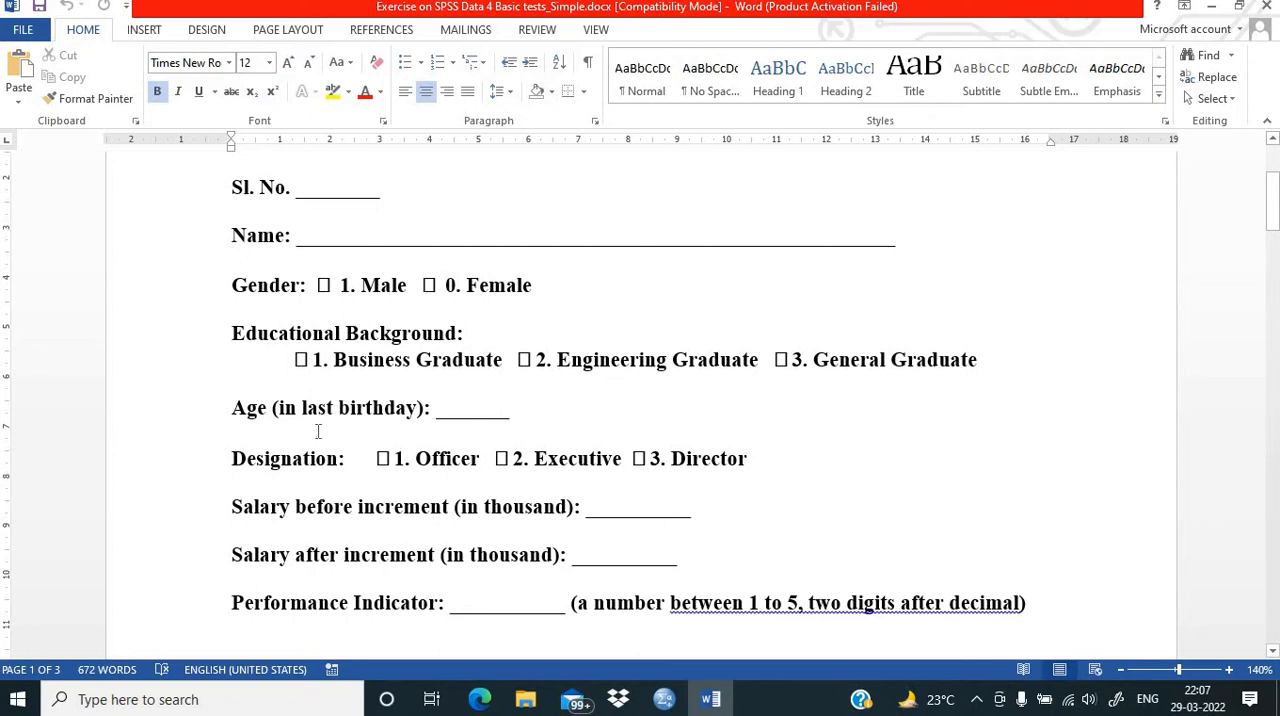
pyautogui.scroll(-1, 520, 409)
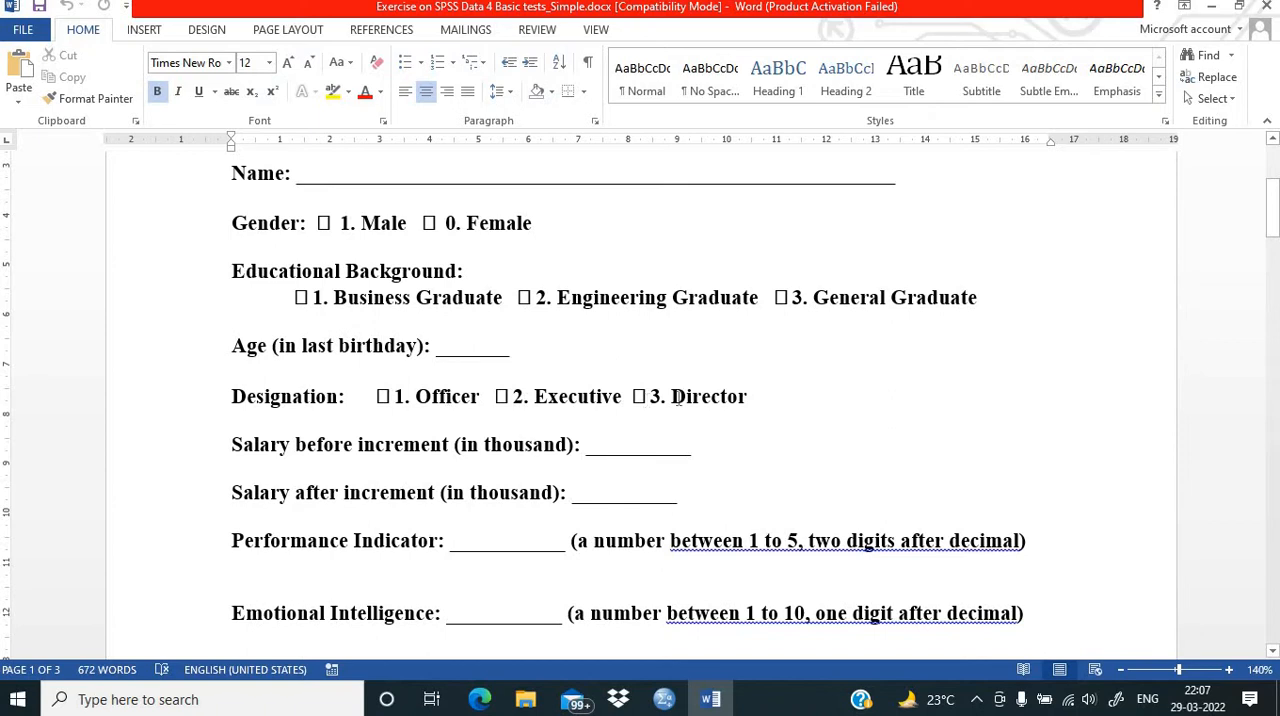
pyautogui.scroll(-1, 757, 388)
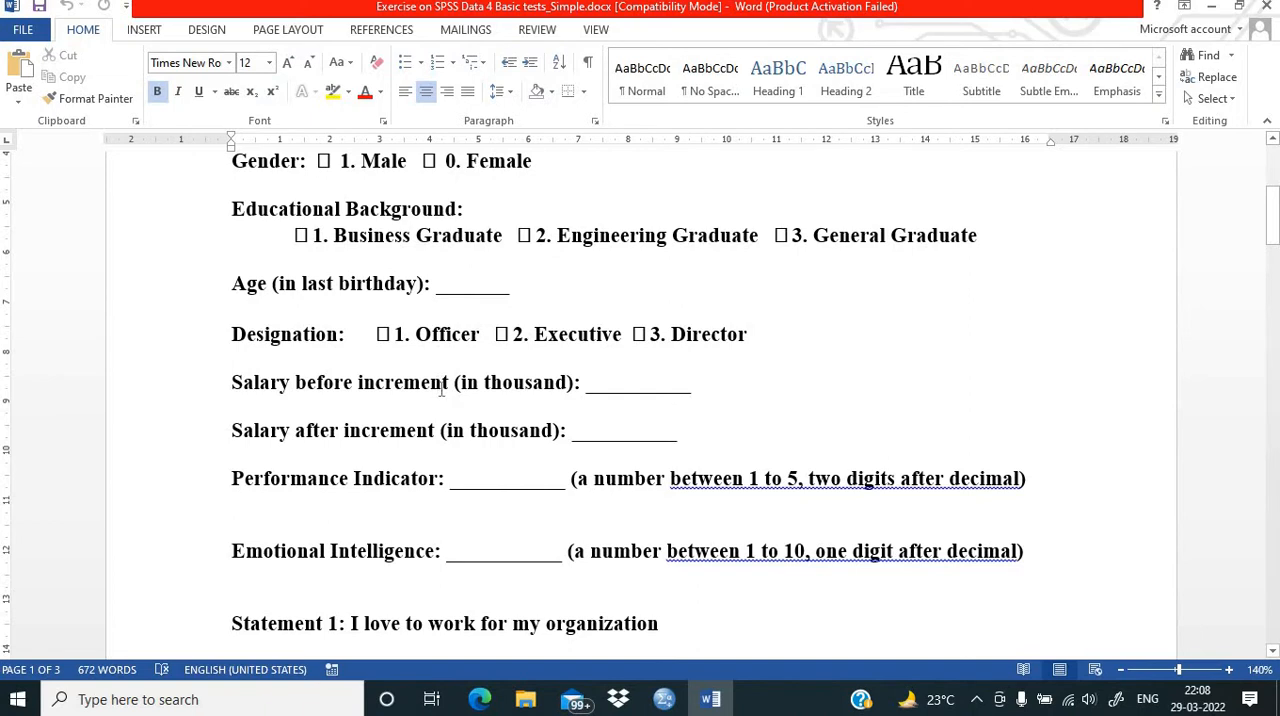
pyautogui.scroll(-1, 410, 410)
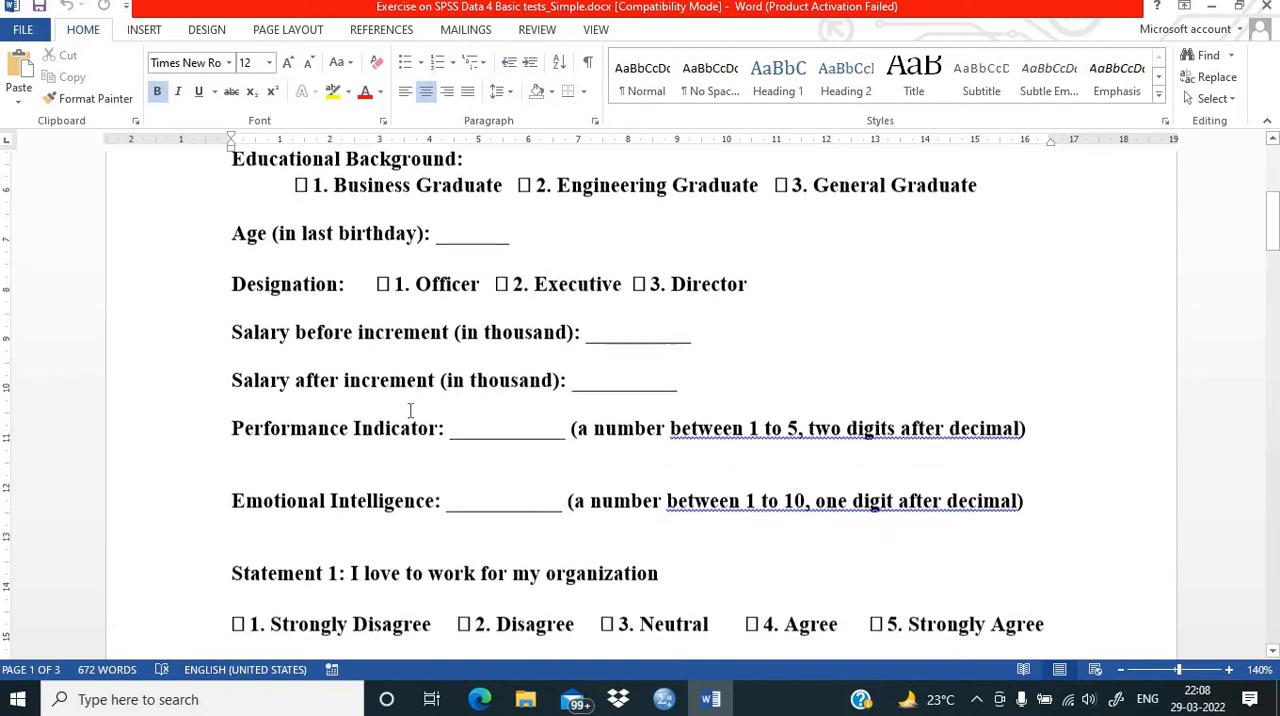
pyautogui.scroll(-1, 410, 410)
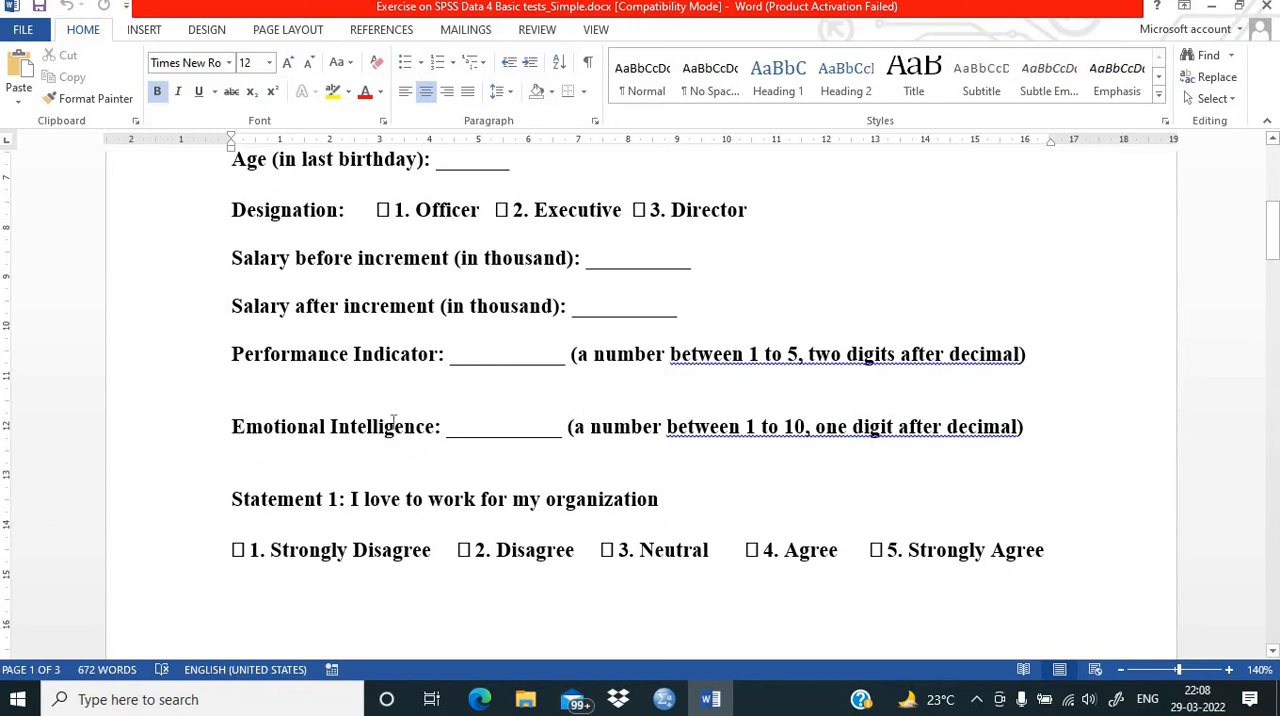
pyautogui.scroll(-3, 392, 420)
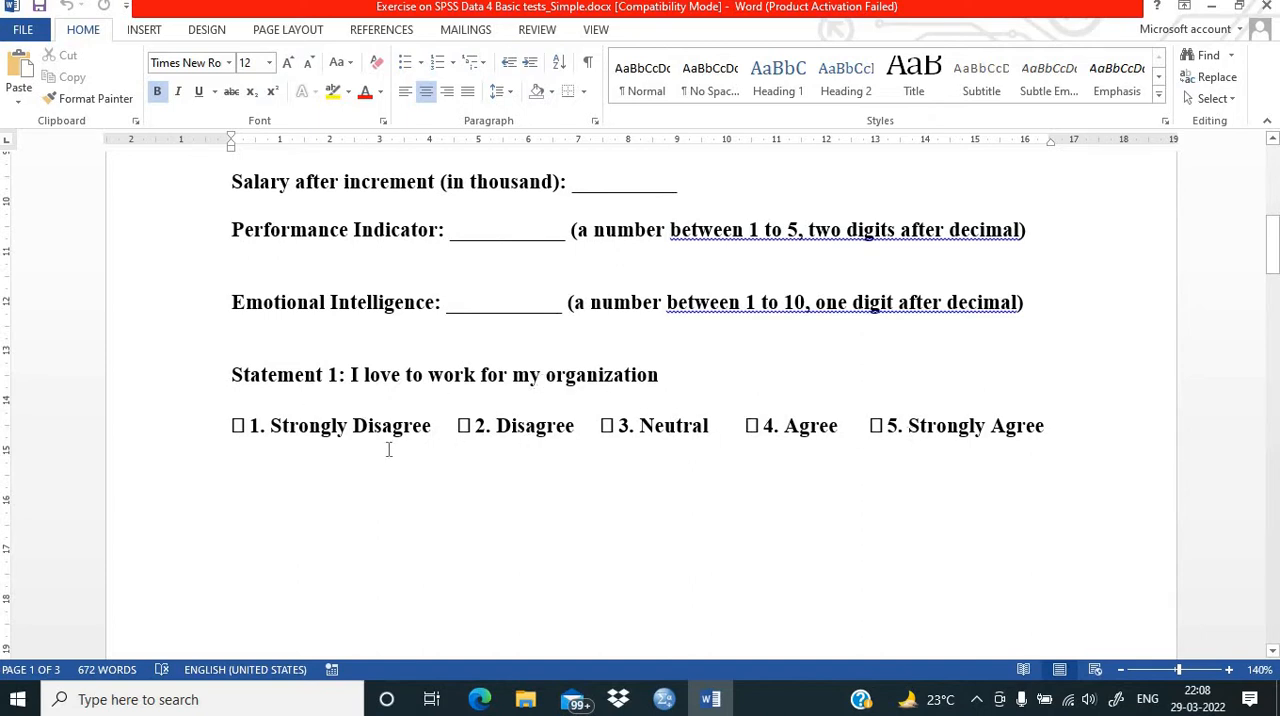
pyautogui.scroll(3, 309, 425)
pyautogui.scroll(6, 309, 425)
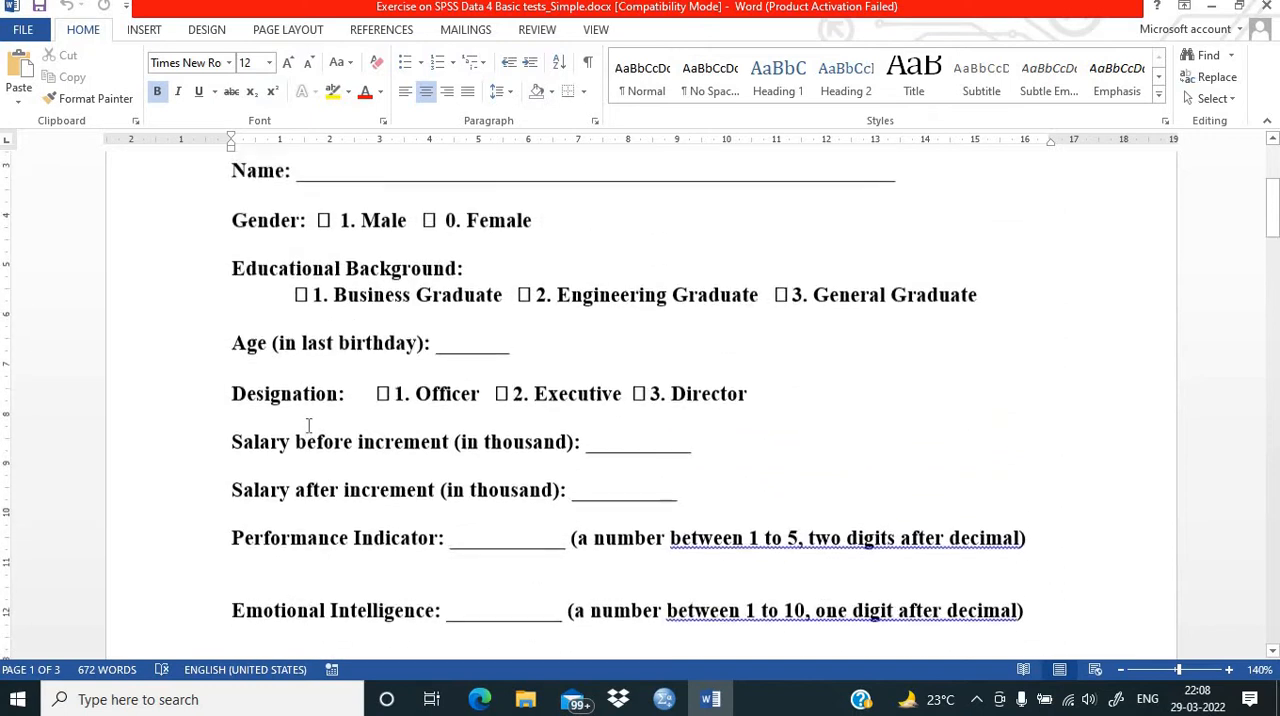
pyautogui.scroll(-6, 309, 425)
pyautogui.scroll(9, 309, 425)
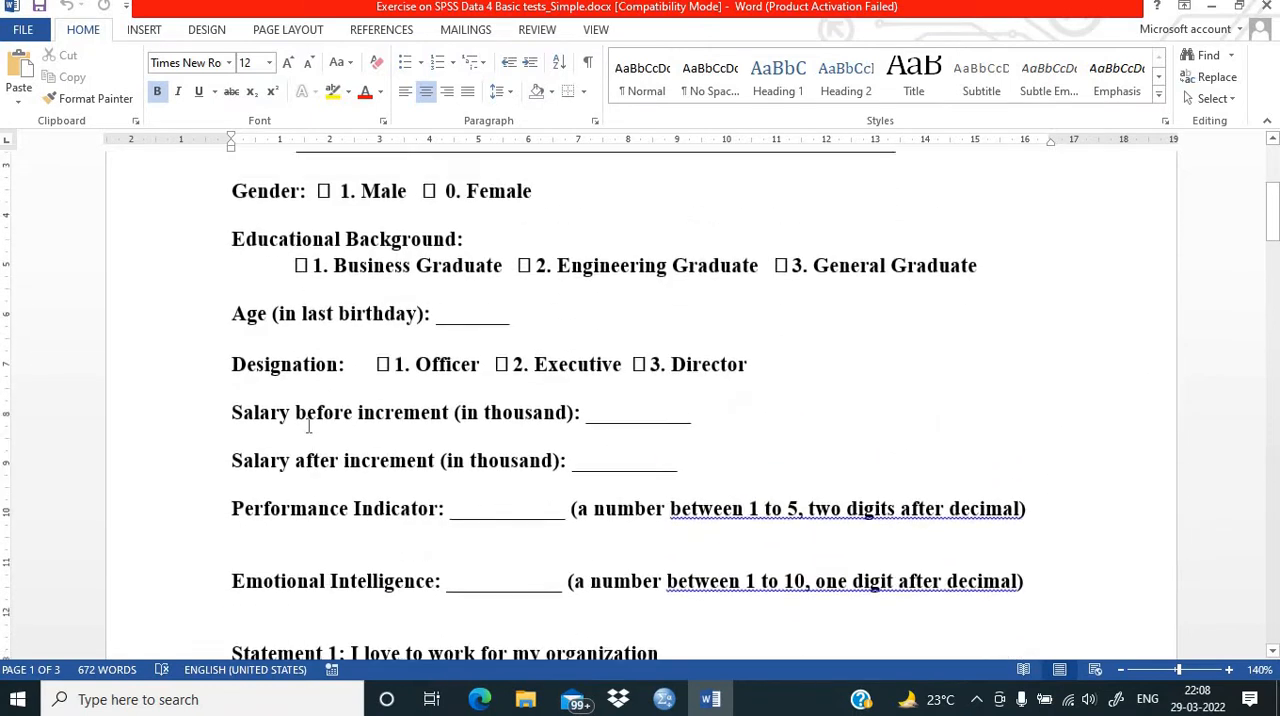
pyautogui.scroll(-3, 309, 425)
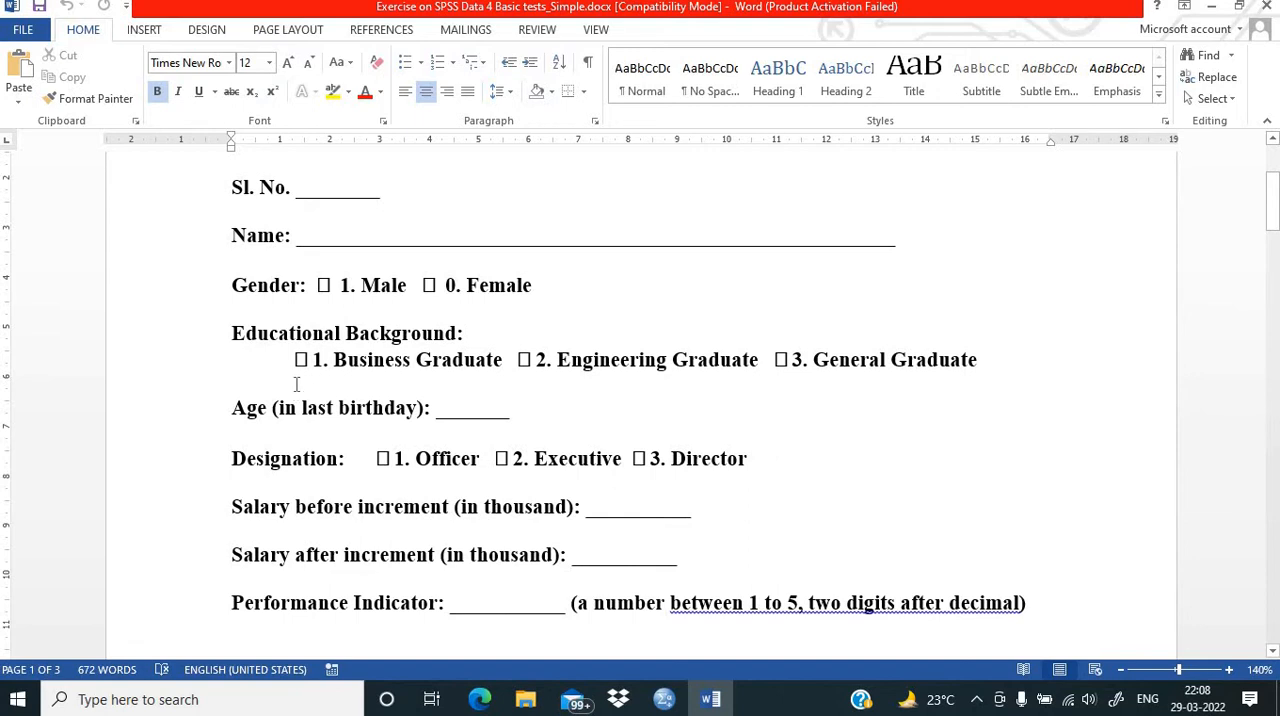
# Step: Switch to SPSS Statistics and bring up the Variable View of the empty dataset
pyautogui.click(662, 698)
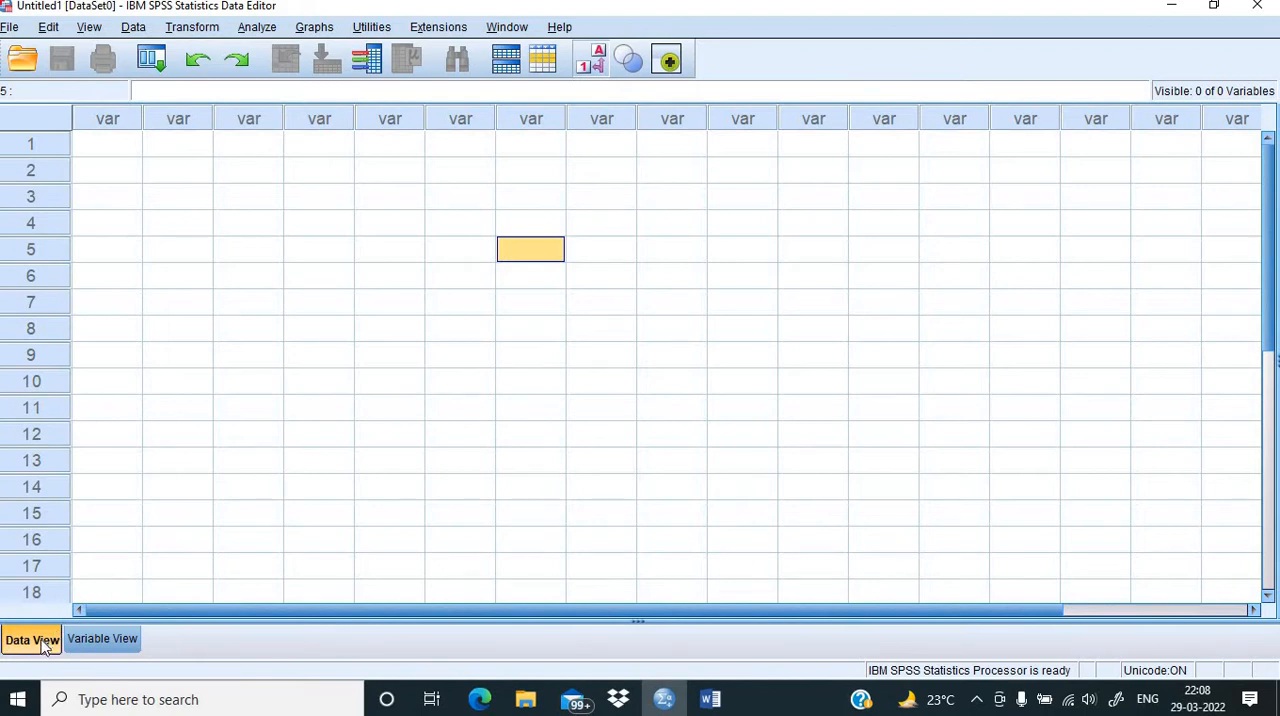
pyautogui.click(99, 645)
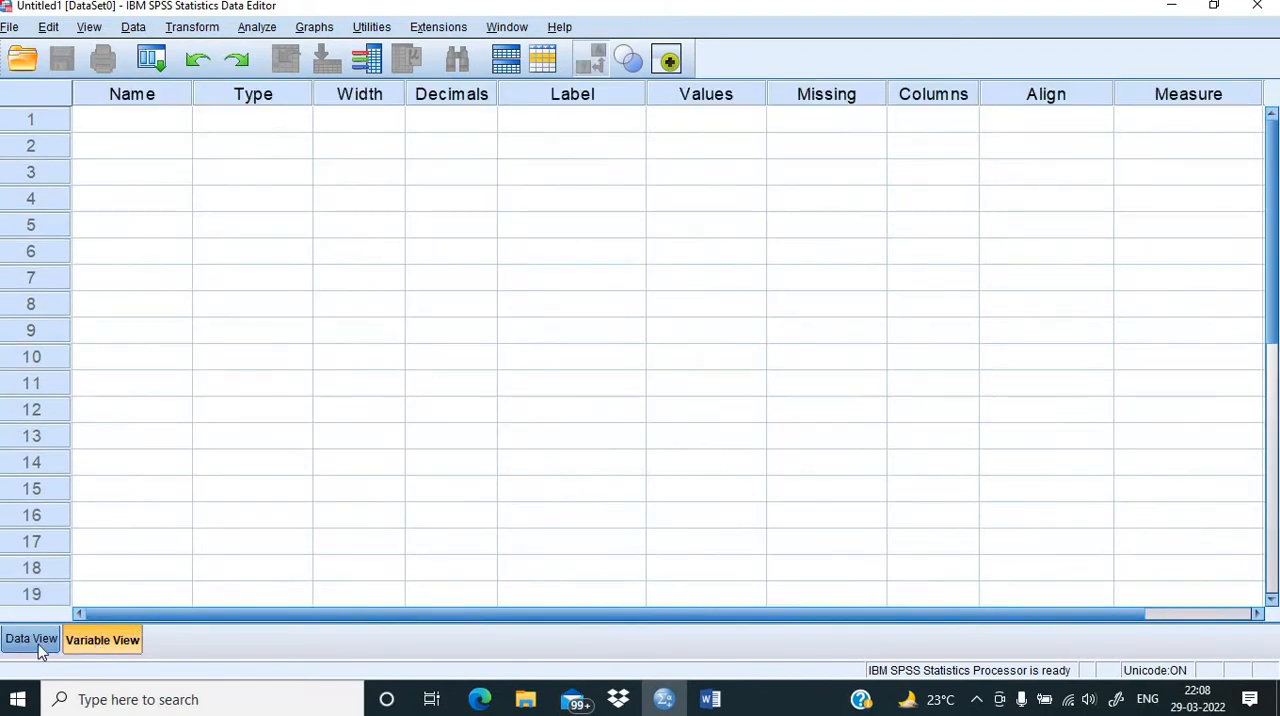
pyautogui.click(36, 645)
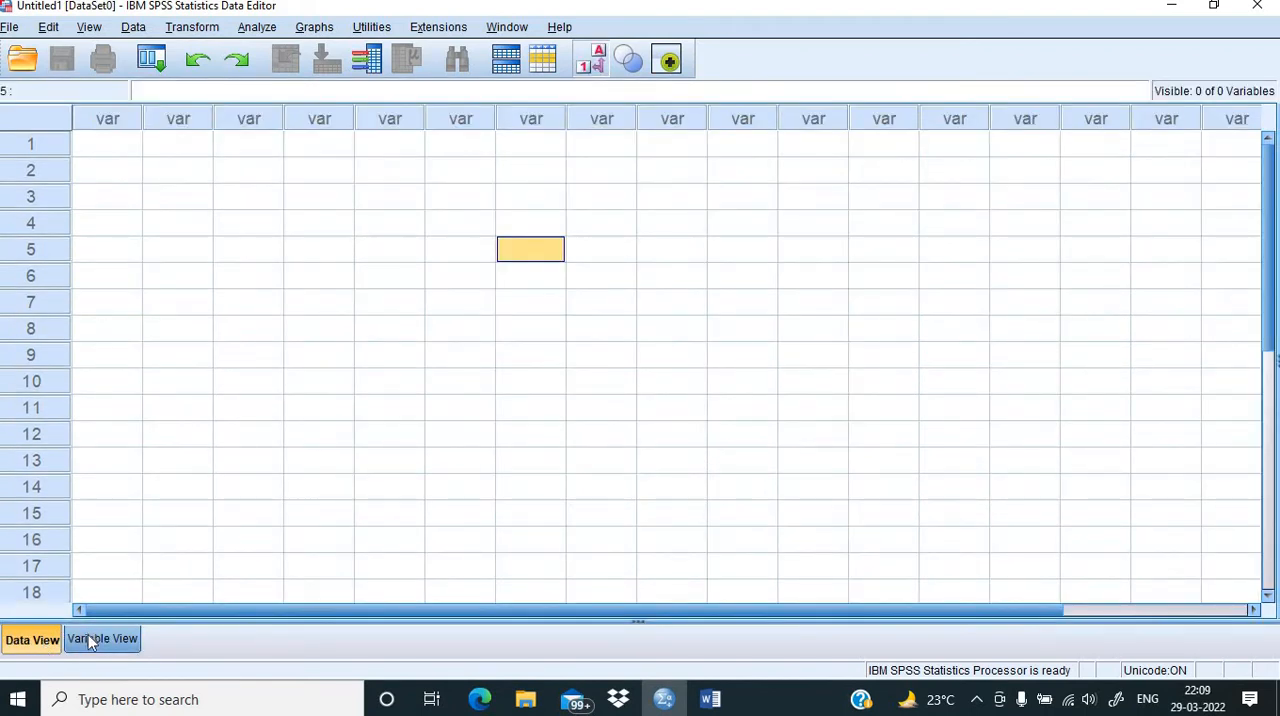
pyautogui.click(90, 643)
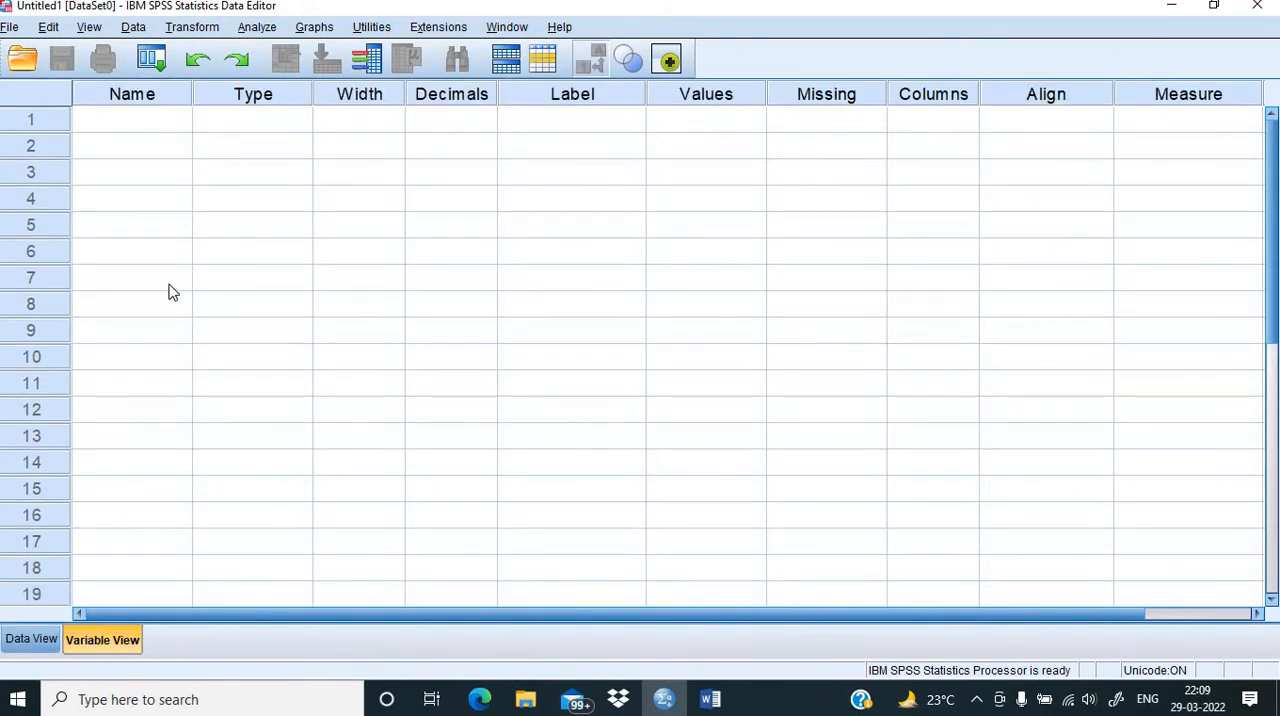
# Step: Create the first variable in row 1 with the name Serial
pyautogui.click(157, 131)
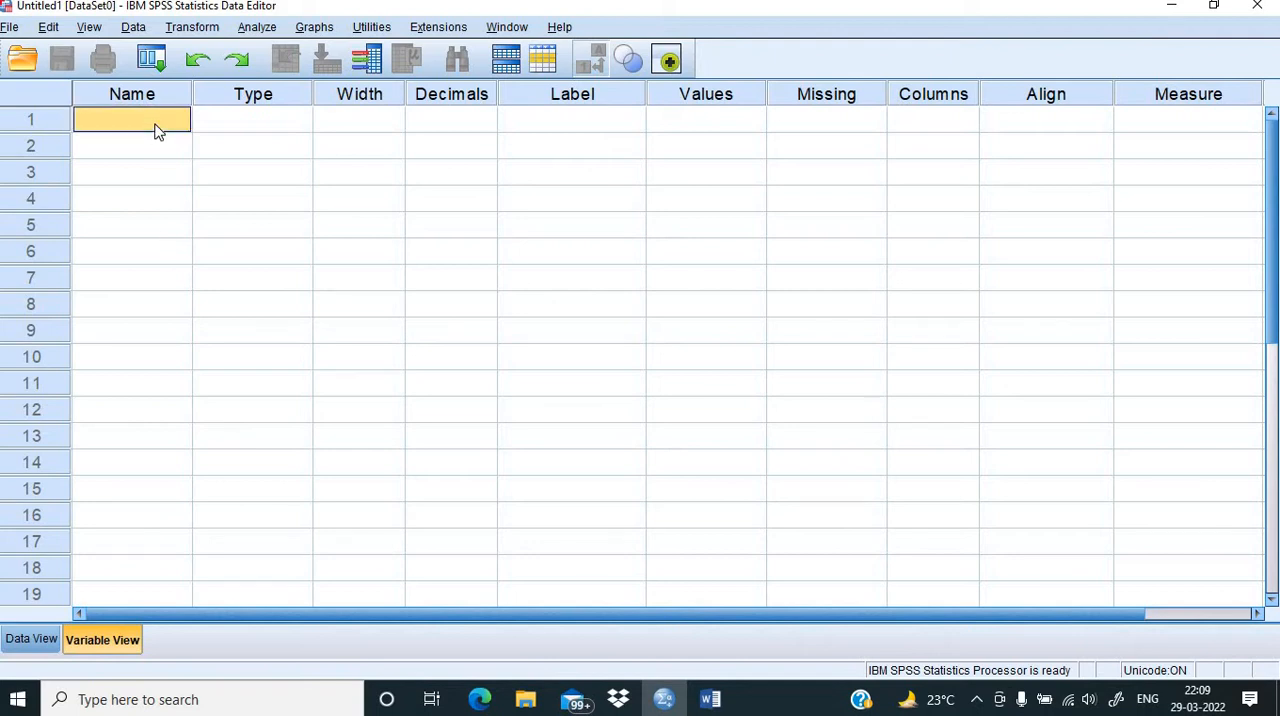
pyautogui.write('Se')
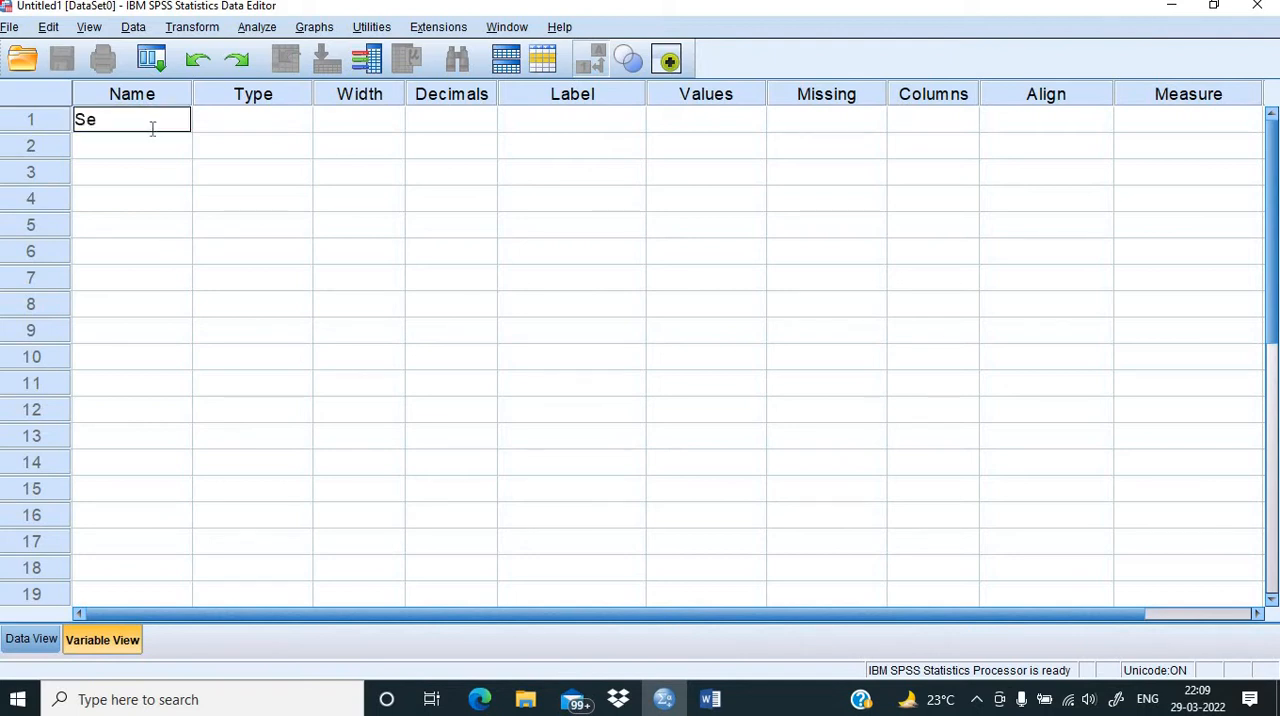
pyautogui.write('rial')
pyautogui.click(160, 156)
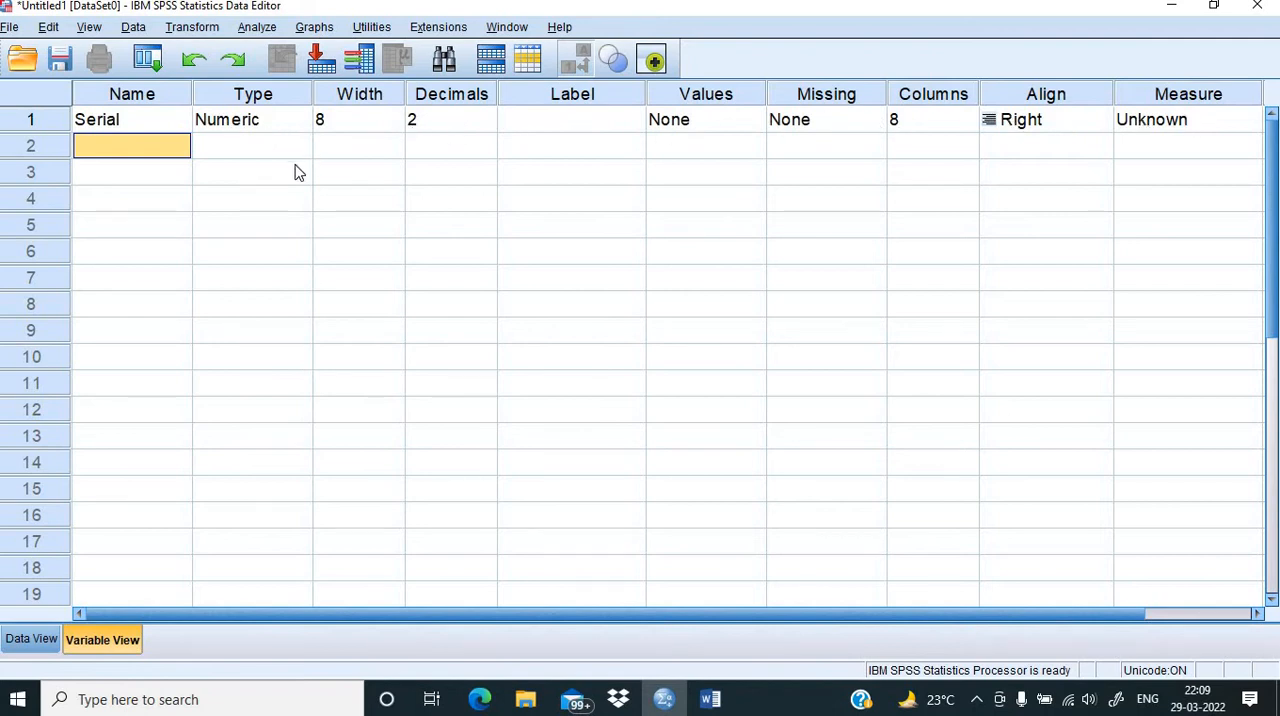
# Step: Set the Serial variable's decimals to 0 and its width to 3
pyautogui.click(437, 124)
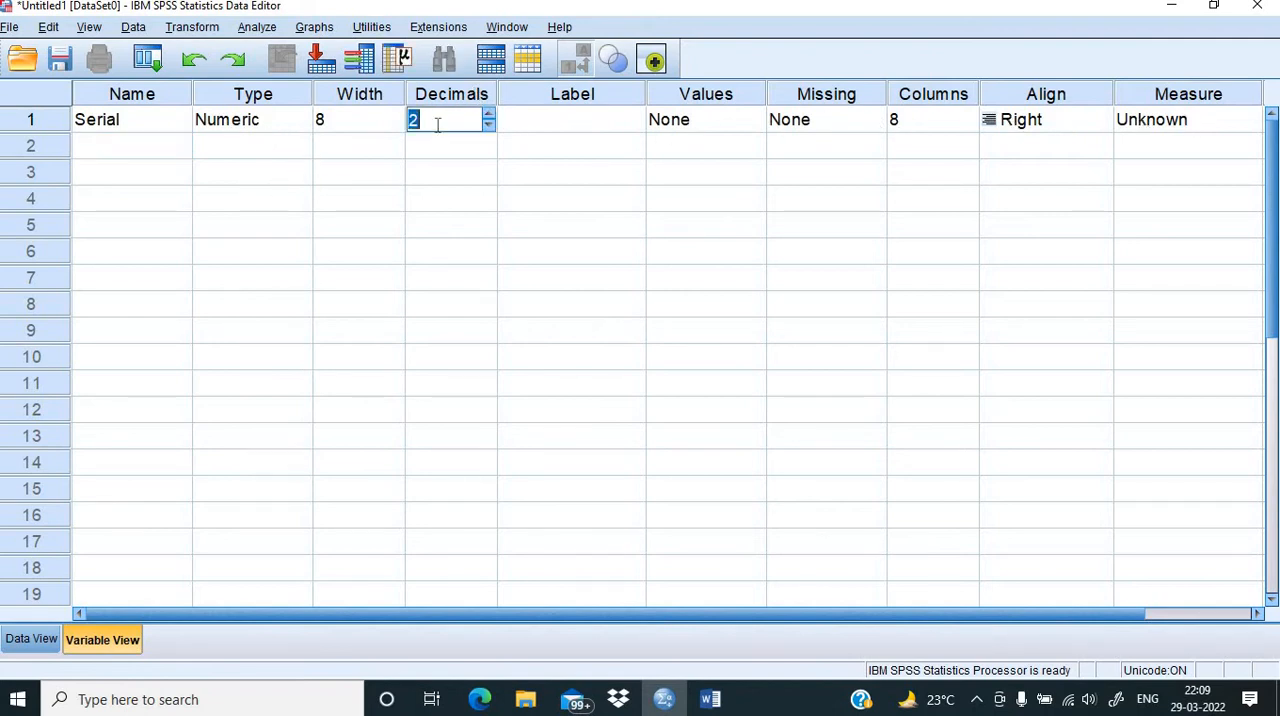
pyautogui.write('0')
pyautogui.click(357, 122)
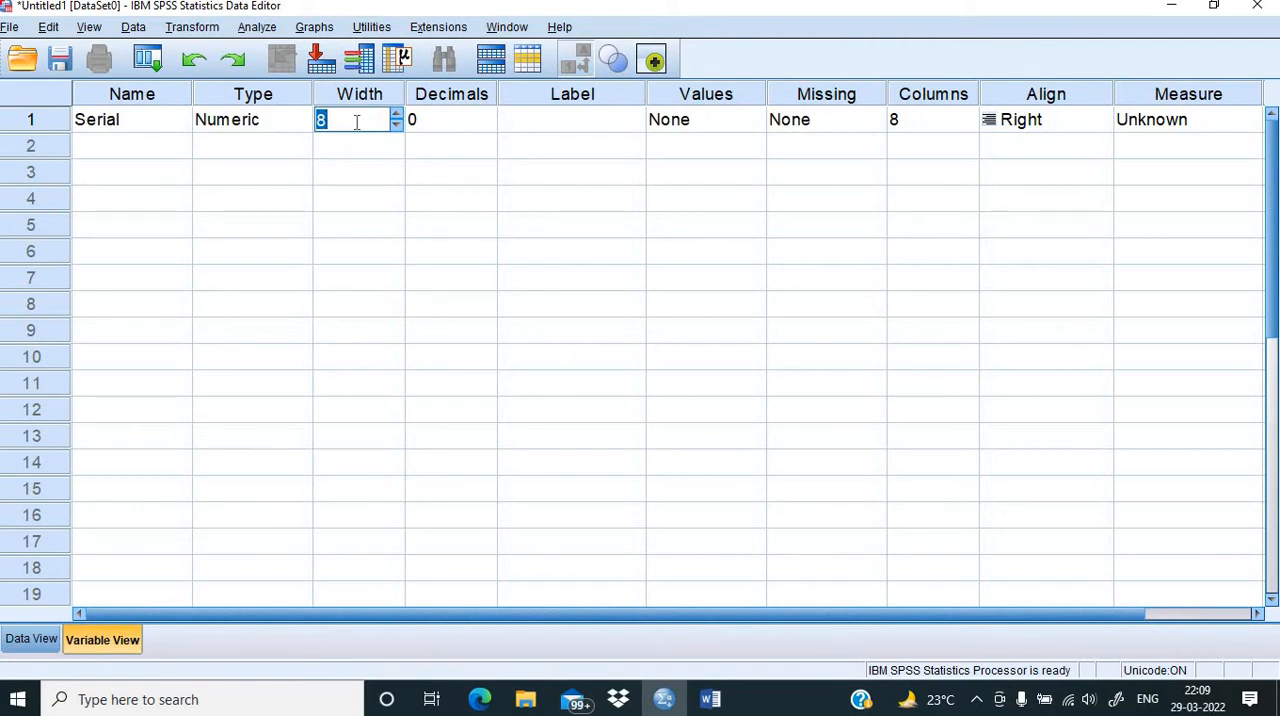
pyautogui.write('3')
# Step: Label the Serial variable "Serial number of the Questionnaire"
pyautogui.click(517, 123)
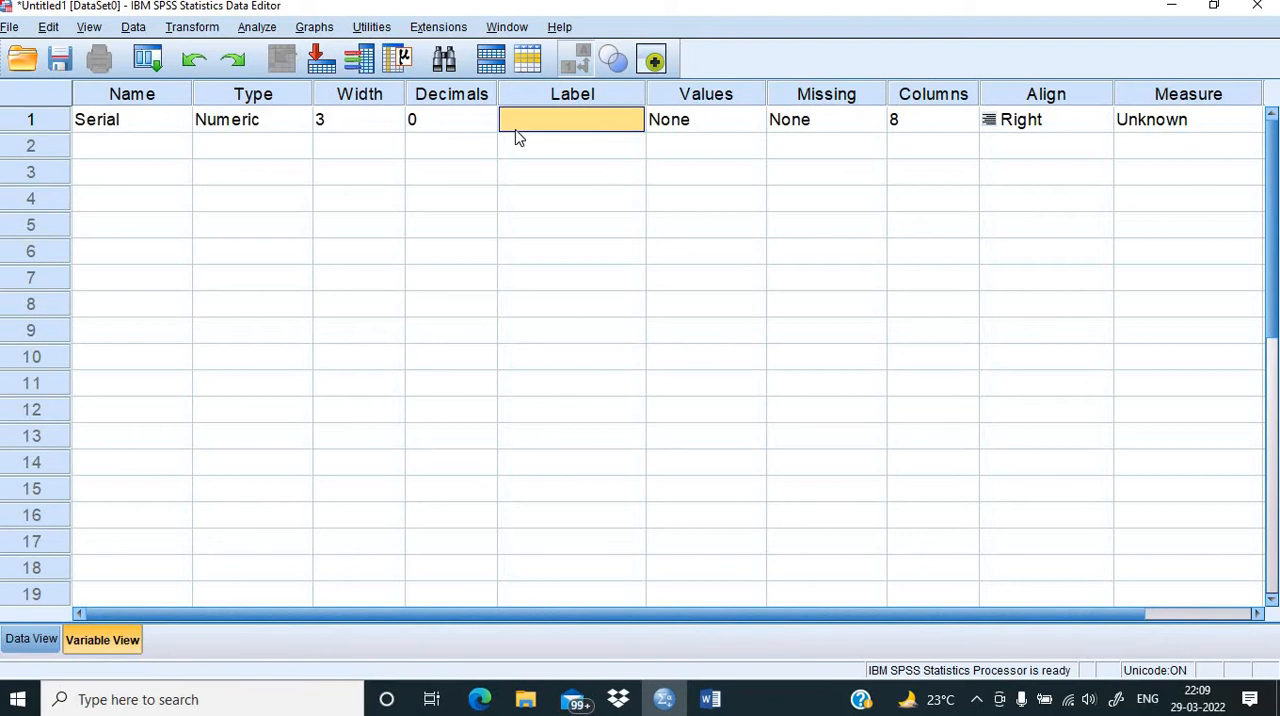
pyautogui.write('Serial')
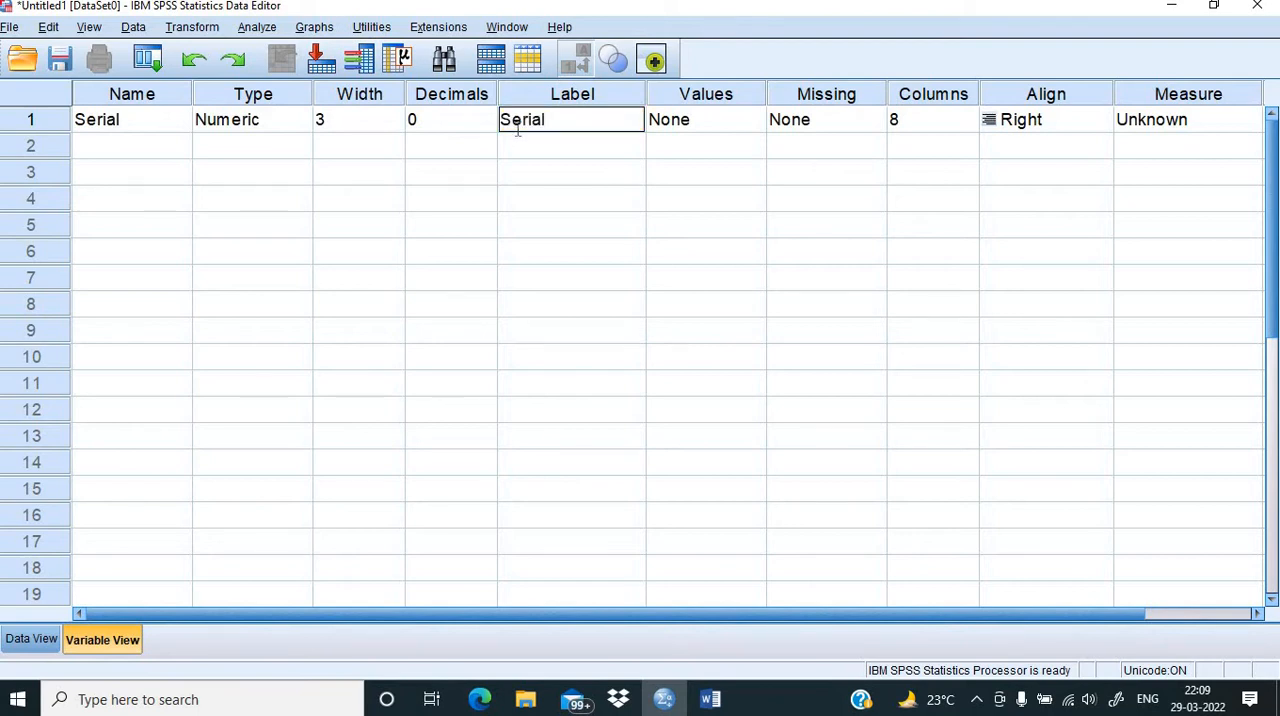
pyautogui.write(' number of the')
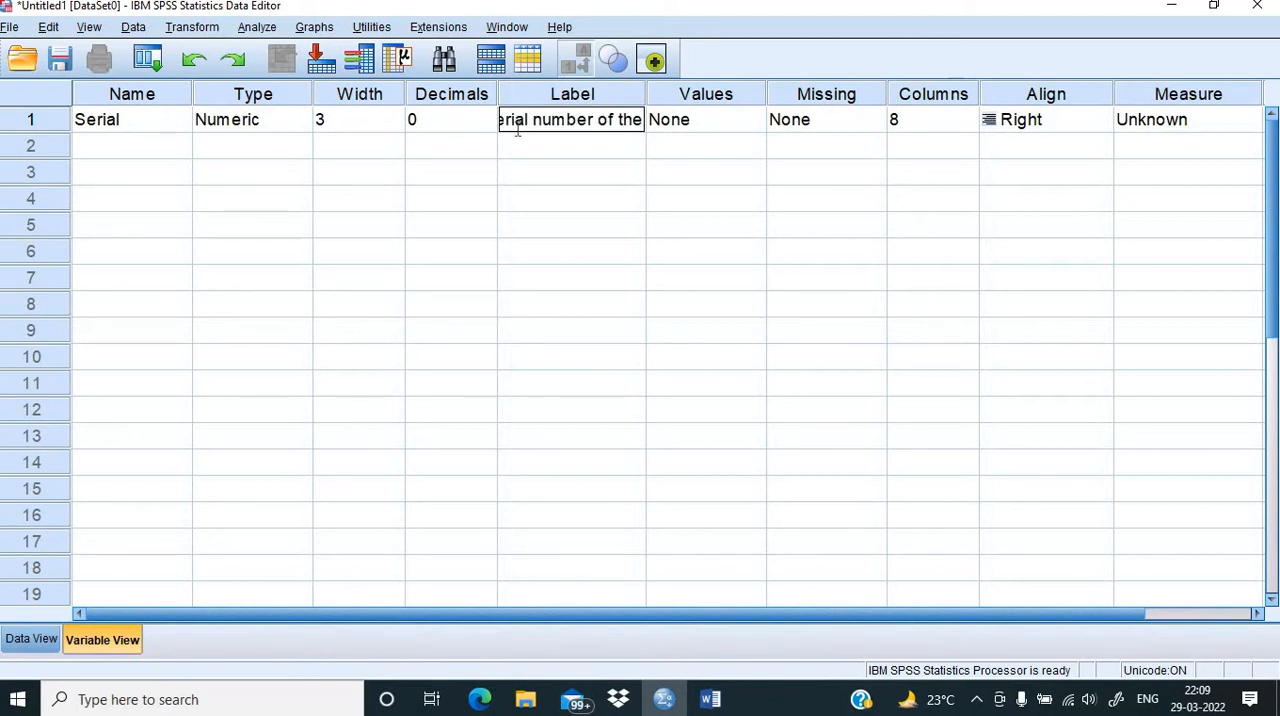
pyautogui.write(' Quest')
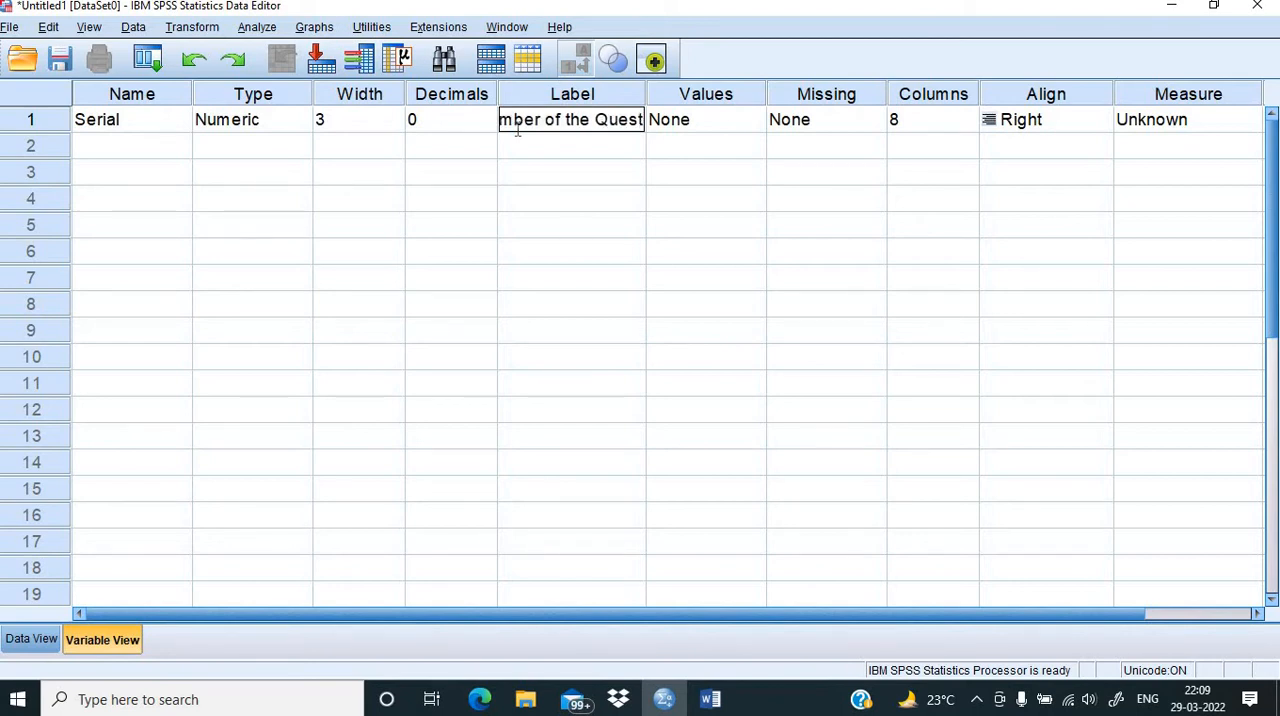
pyautogui.write('ionnaire')
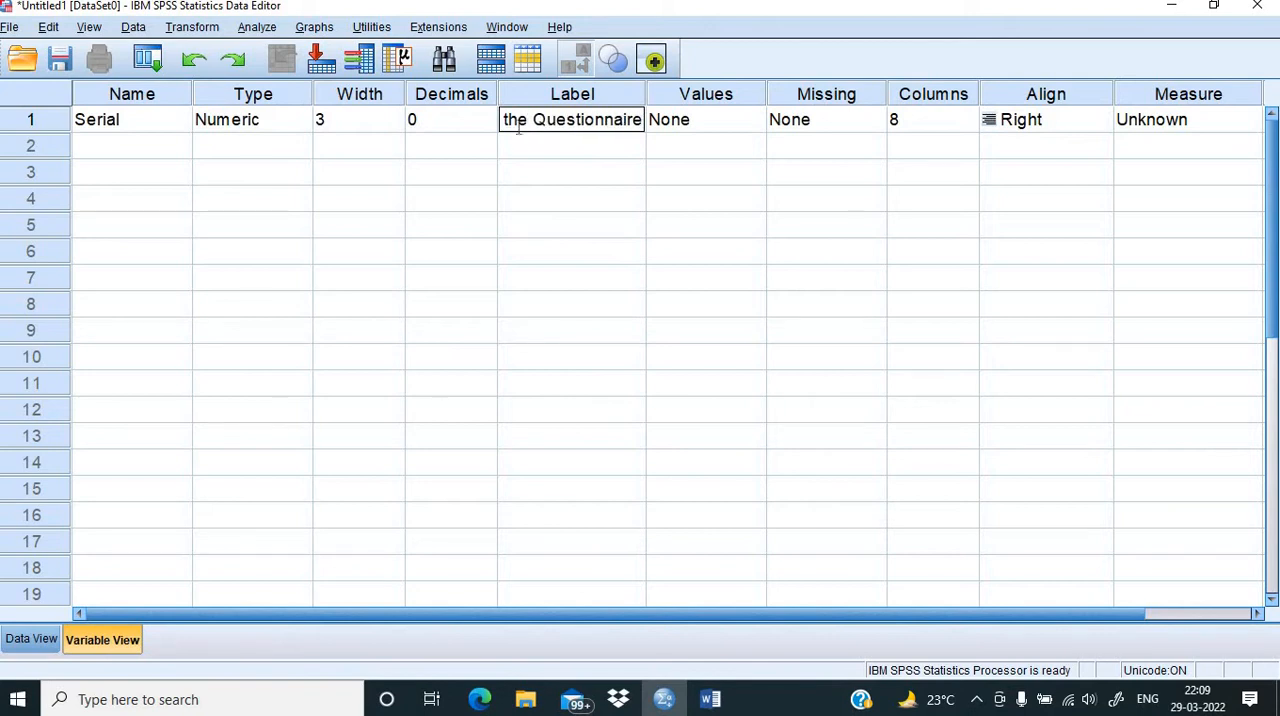
# Step: Create the second variable in row 2 with the name Name
pyautogui.click(139, 156)
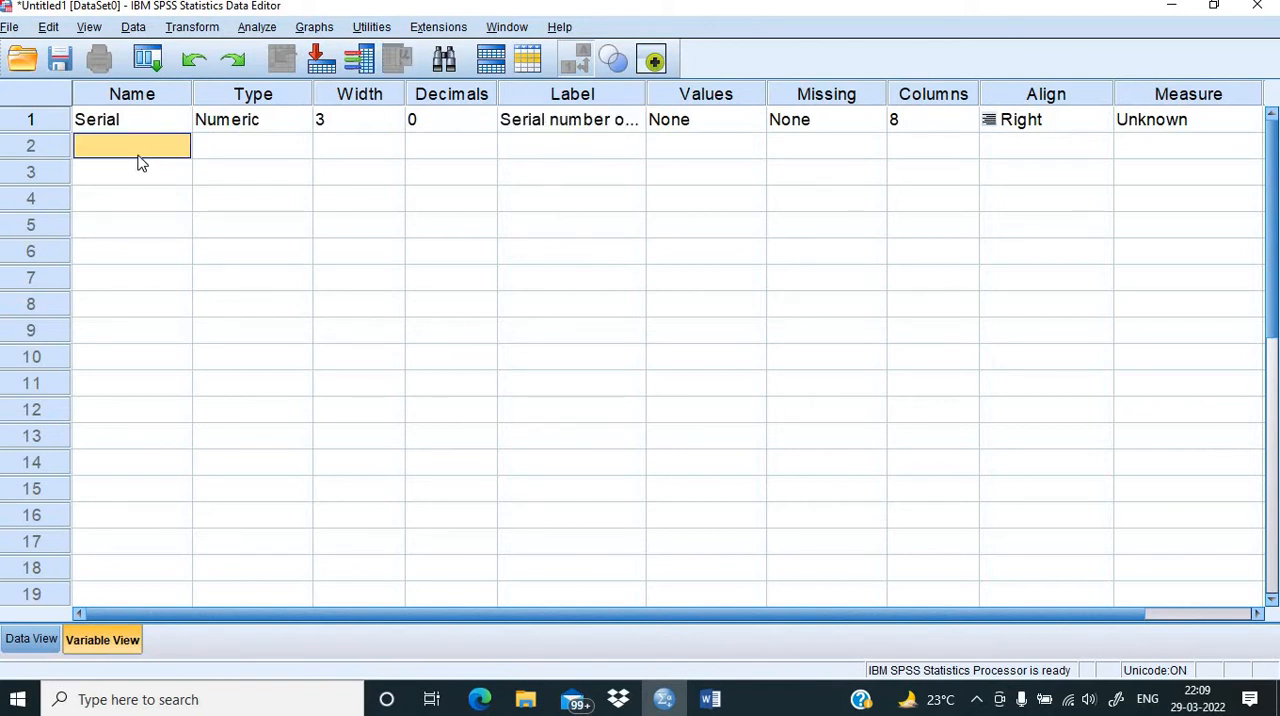
pyautogui.write('Name')
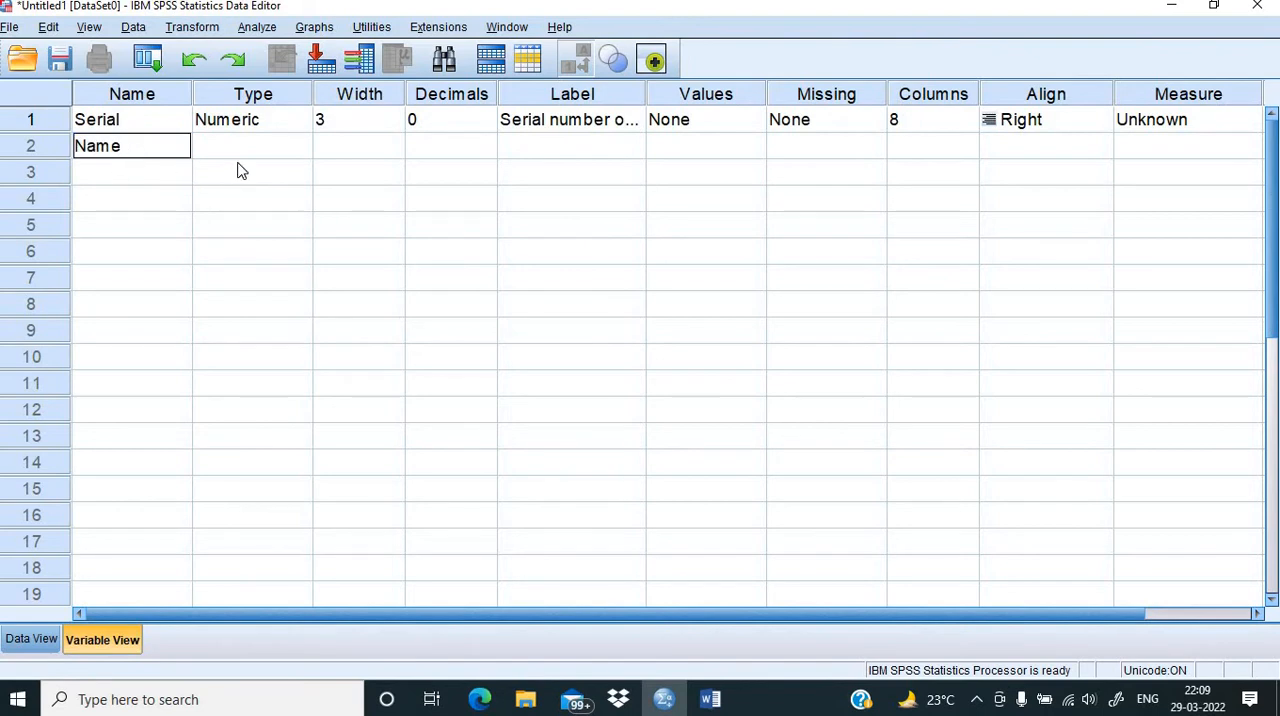
pyautogui.click(238, 170)
pyautogui.click(270, 148)
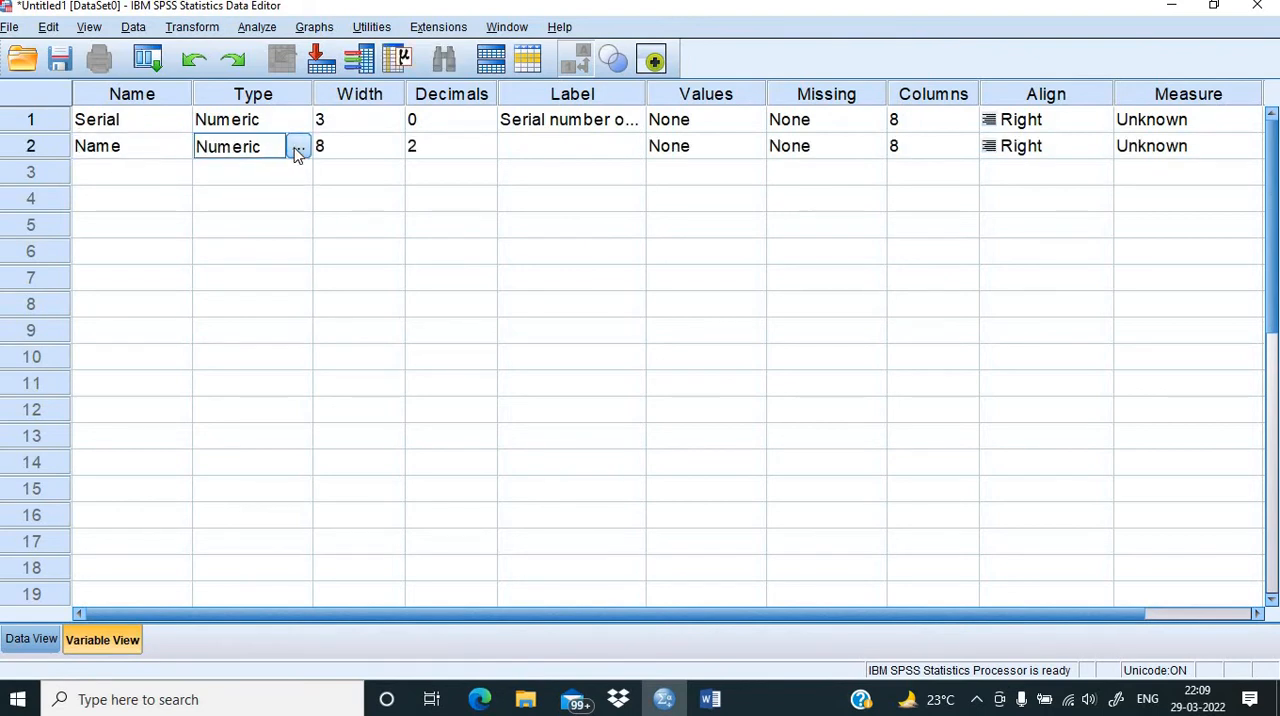
pyautogui.click(298, 147)
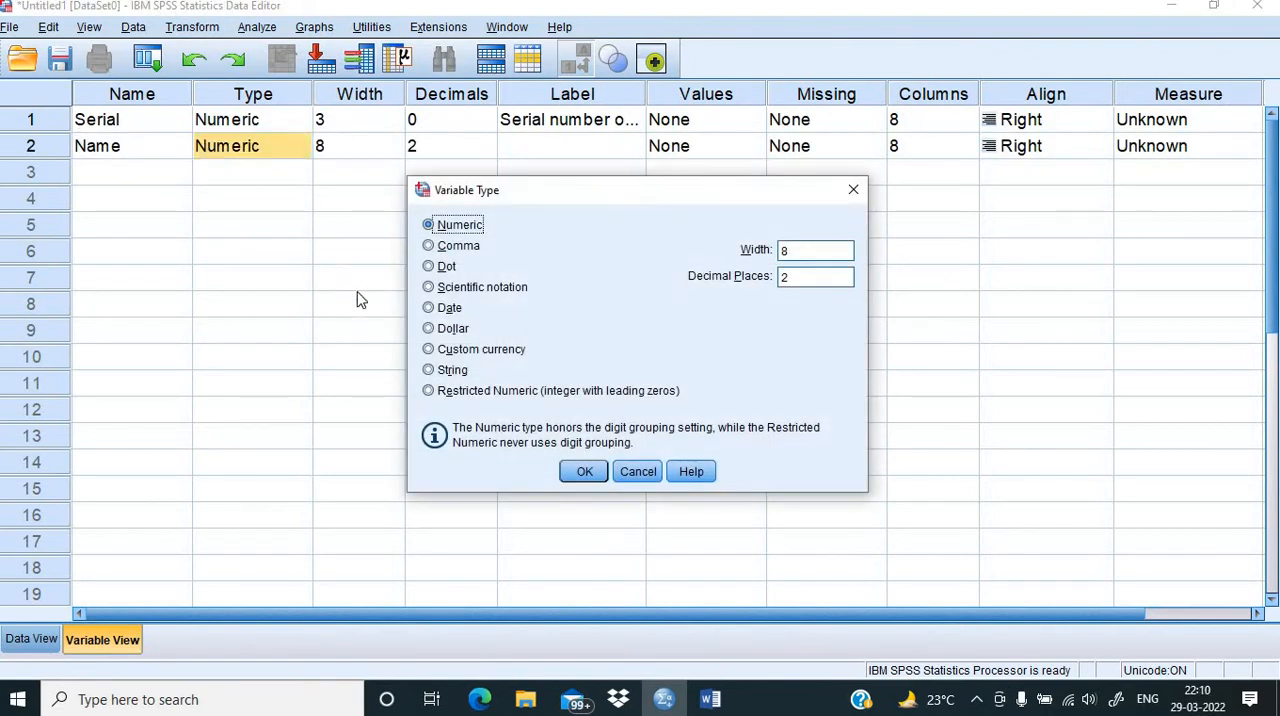
pyautogui.click(293, 161)
pyautogui.click(853, 189)
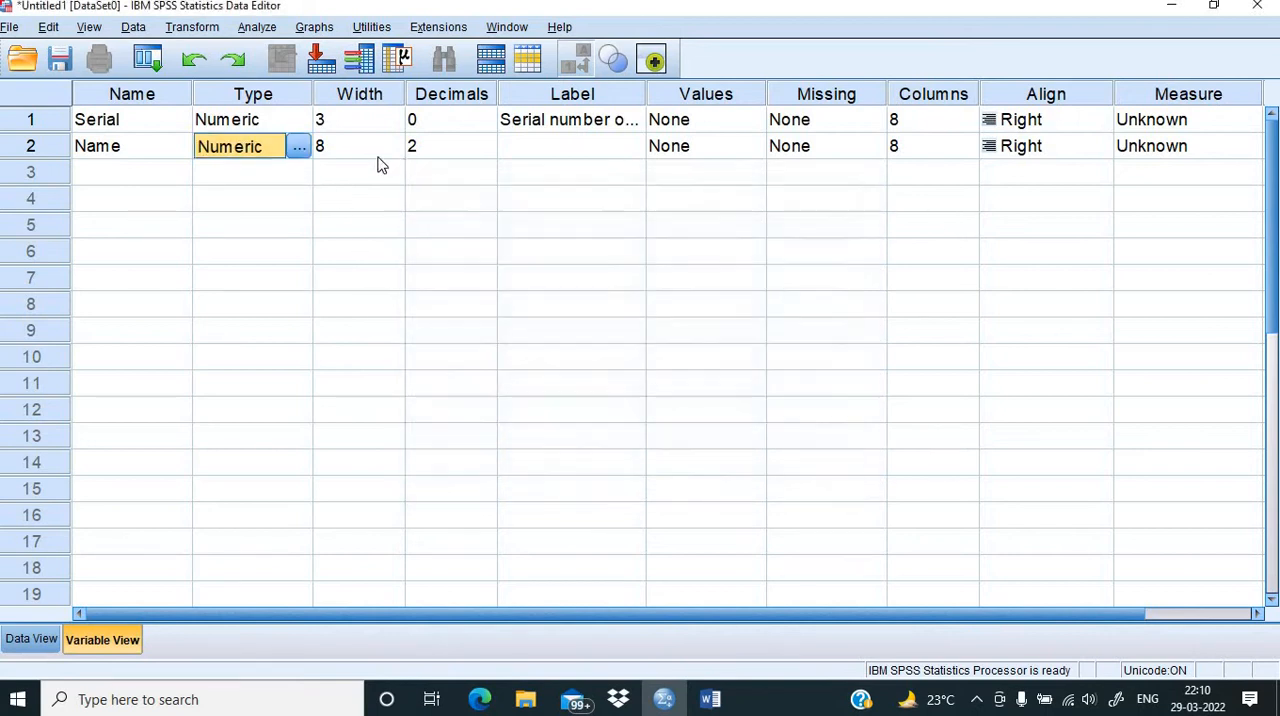
# Step: Change the Name variable's type to String with 20 characters
pyautogui.click(254, 173)
pyautogui.click(263, 150)
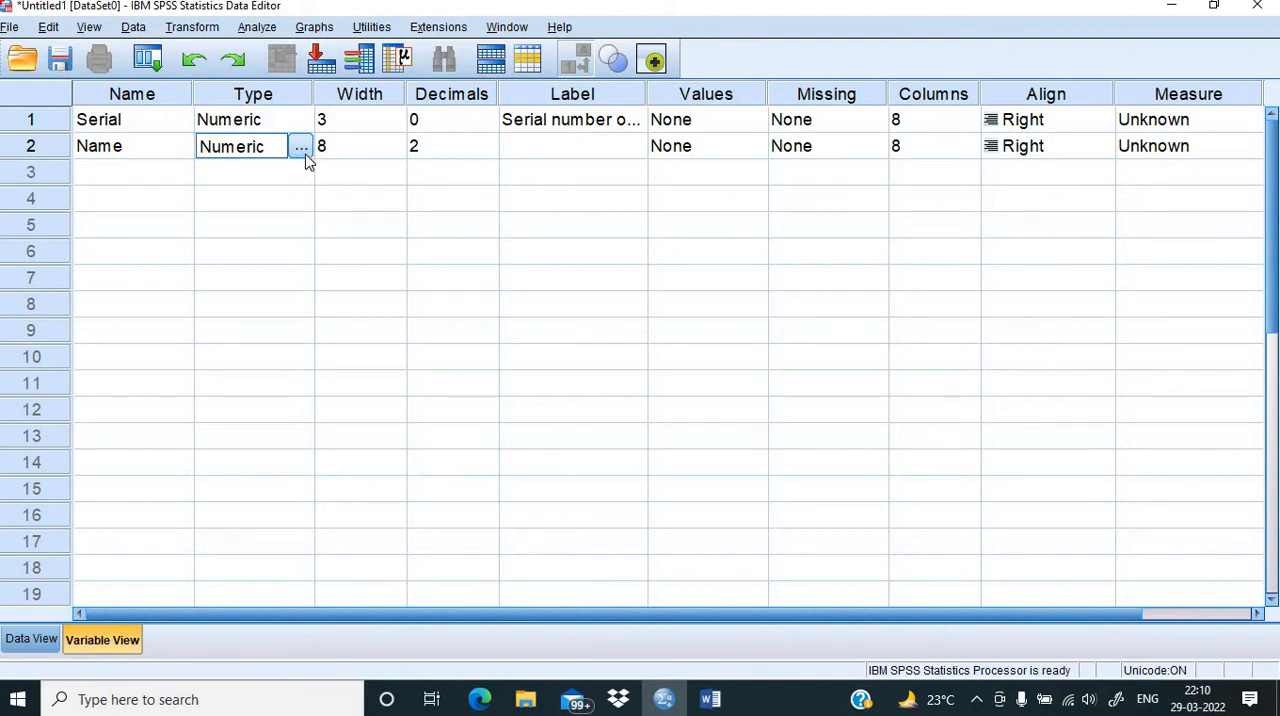
pyautogui.click(301, 149)
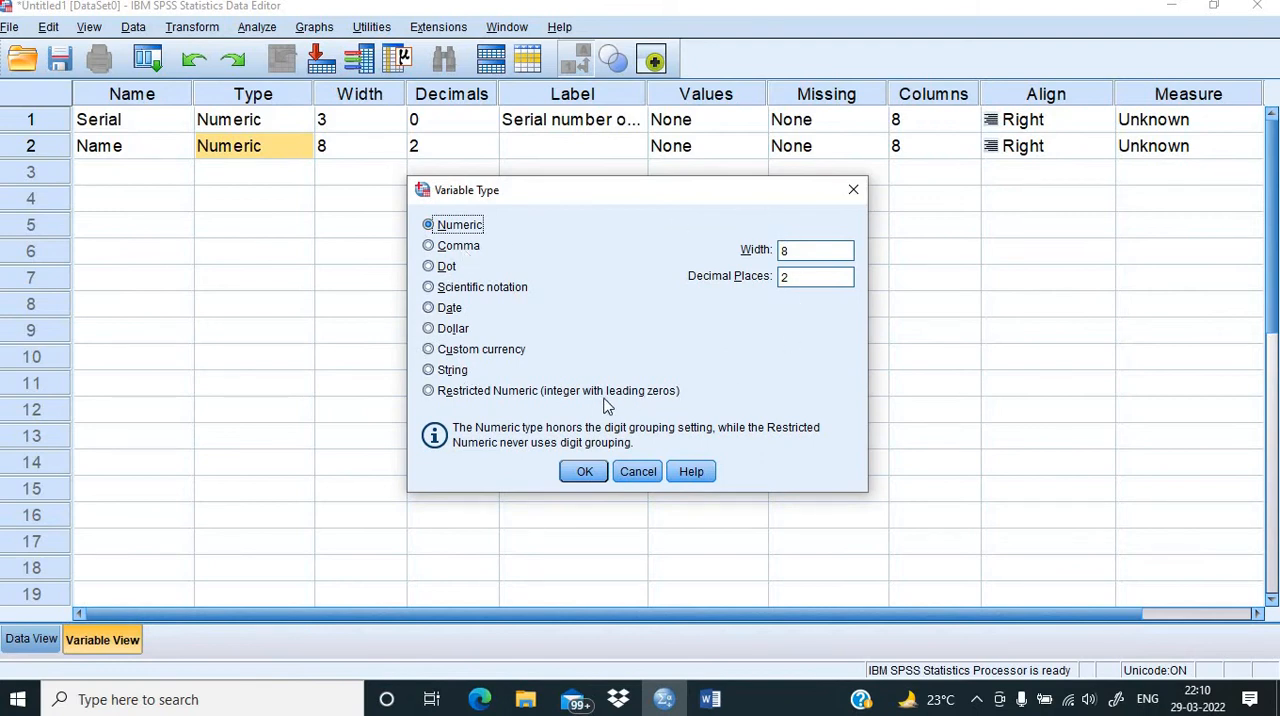
pyautogui.click(444, 372)
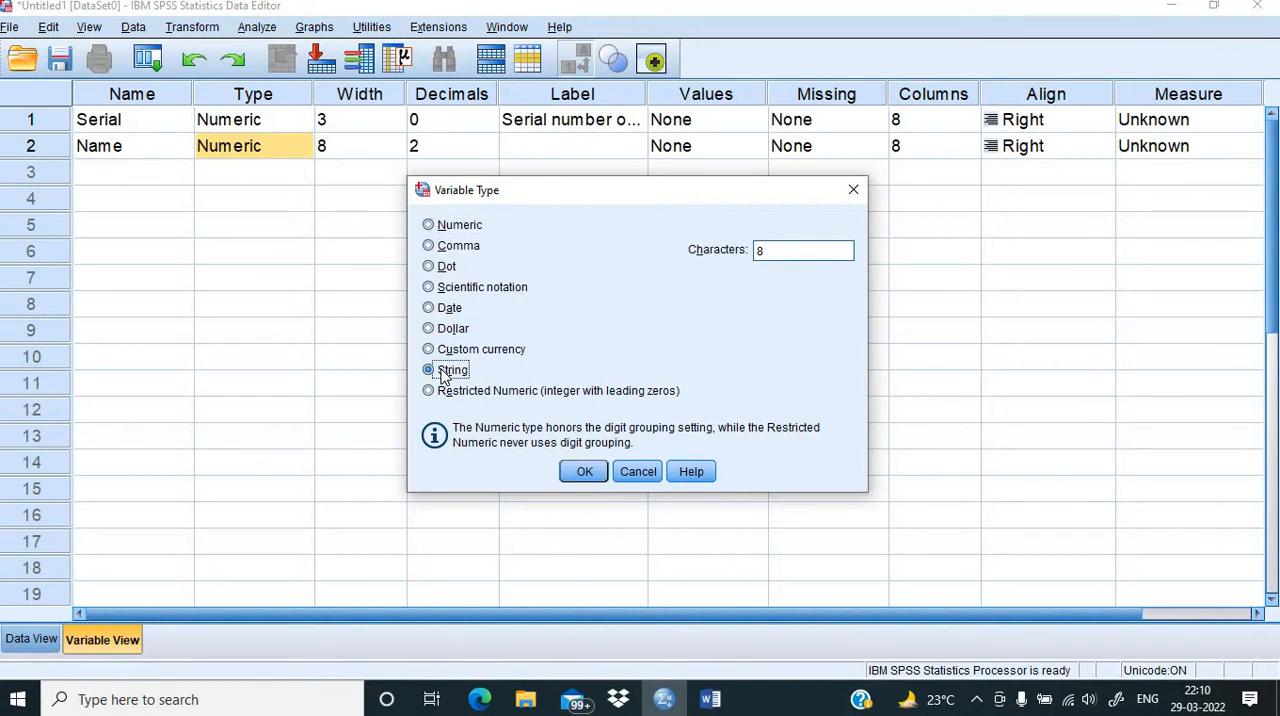
pyautogui.click(776, 253)
pyautogui.write('20')
pyautogui.click(583, 472)
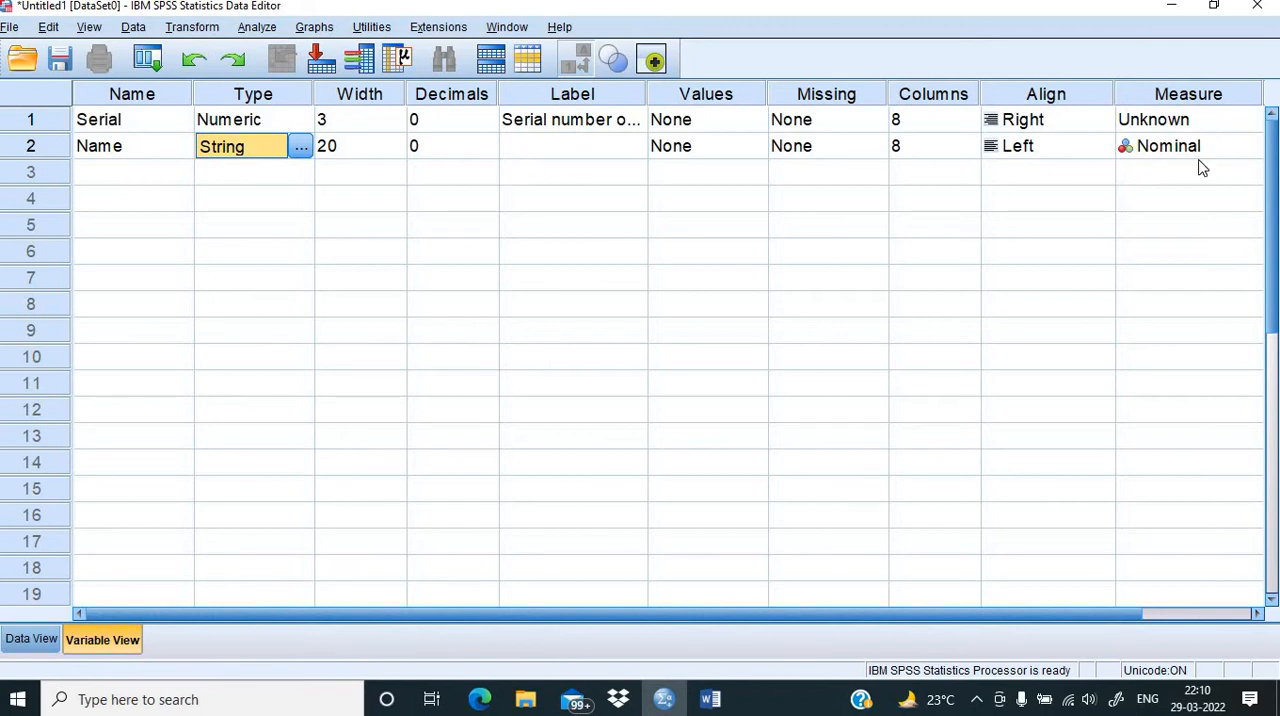
# Step: Set the measurement level of the Serial variable to Scale
pyautogui.click(1235, 120)
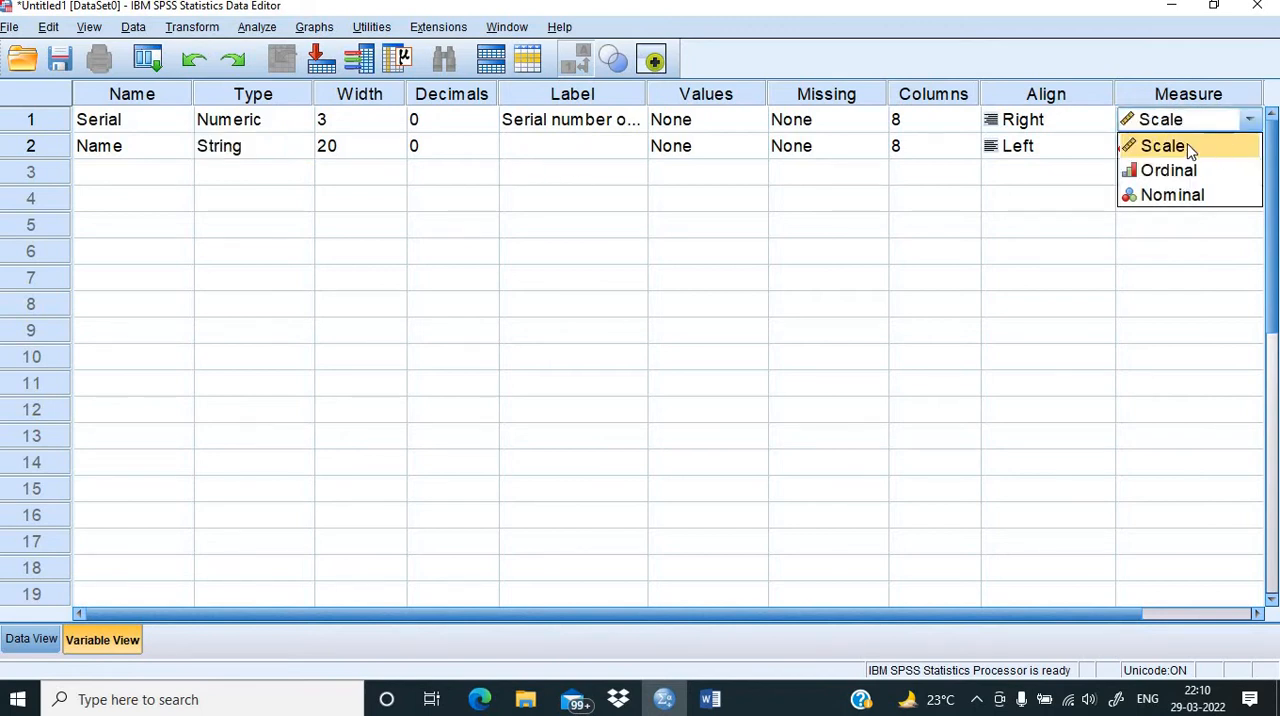
pyautogui.click(1187, 146)
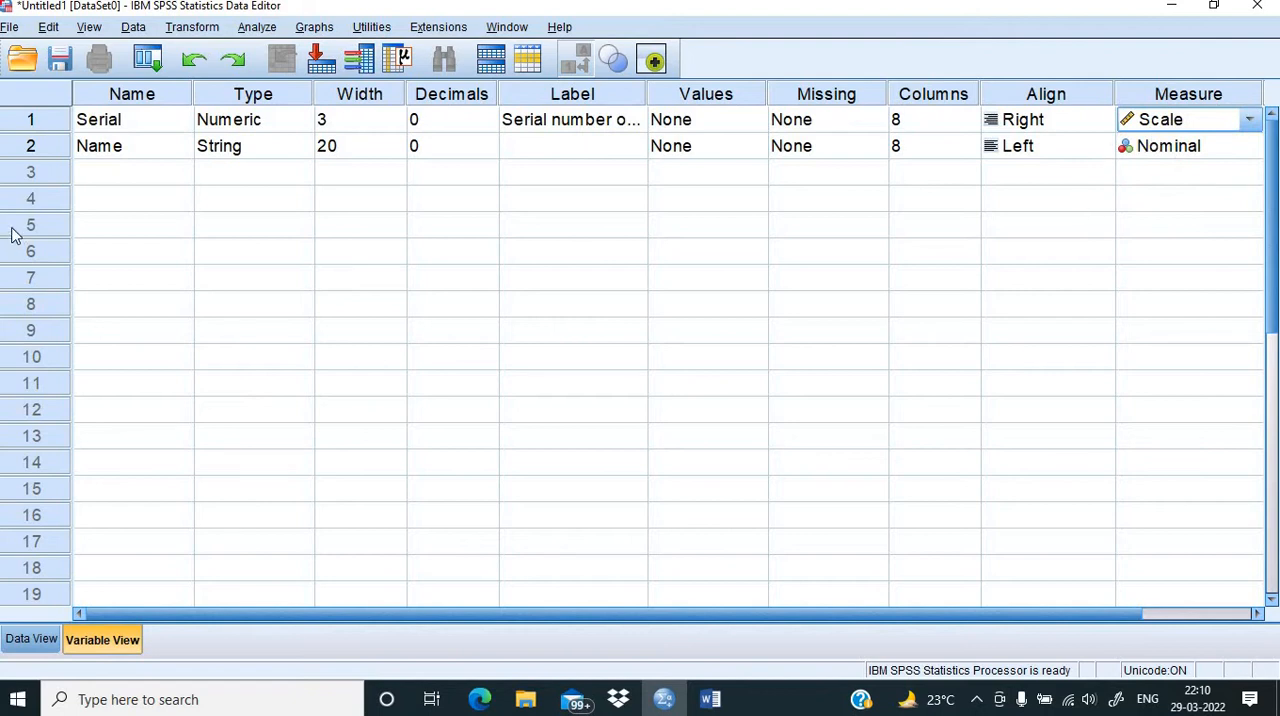
# Step: Check the item after the name in the Word questionnaire and create the third SPSS variable in row 3 with the name Gender
pyautogui.click(134, 183)
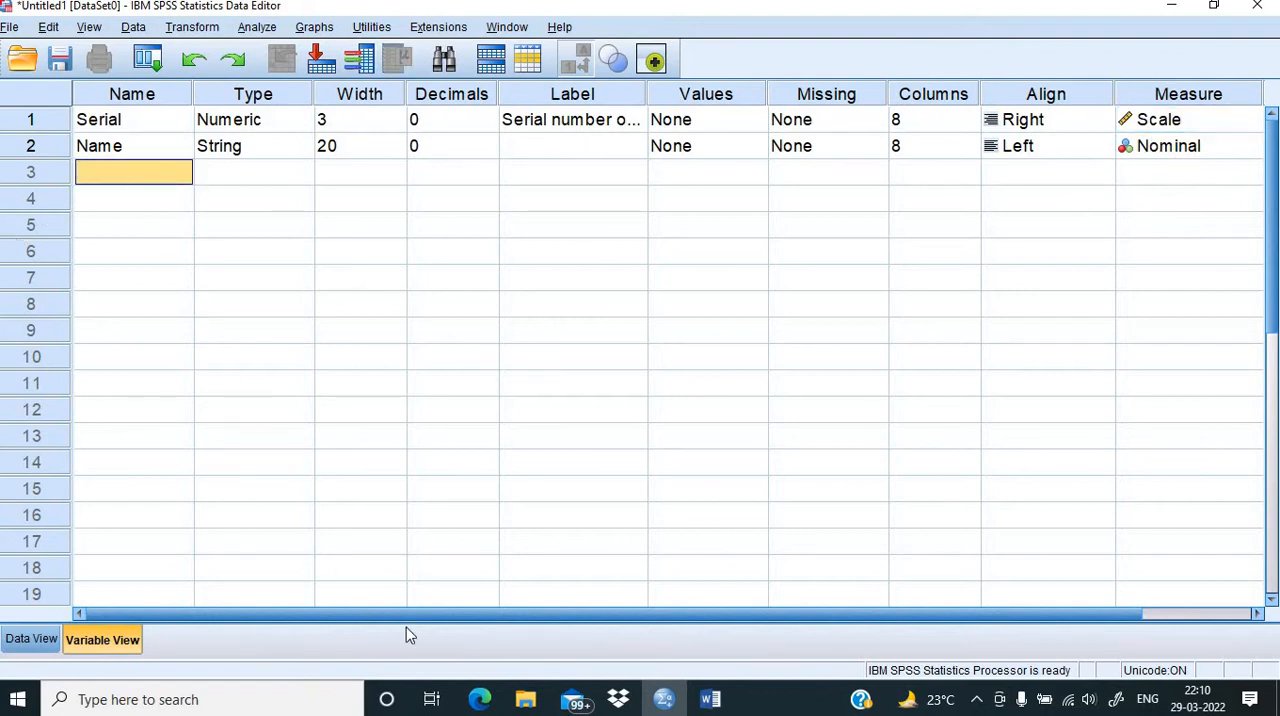
pyautogui.click(710, 700)
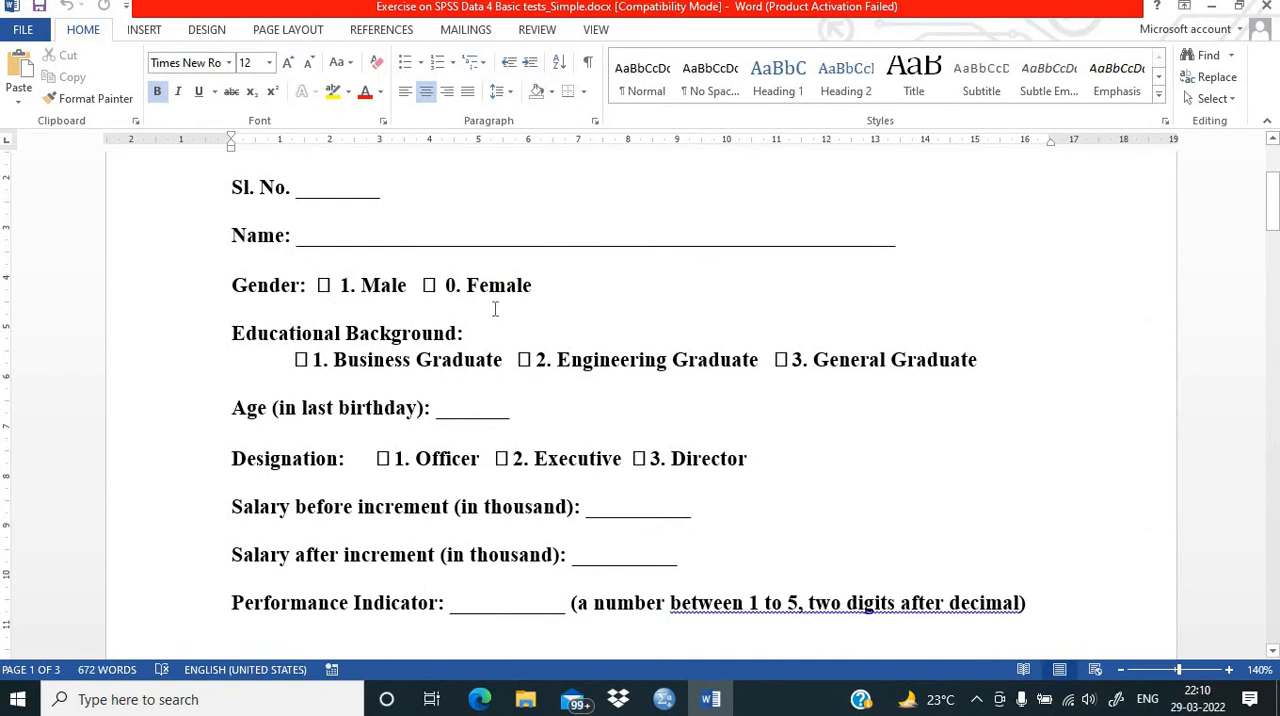
pyautogui.click(664, 700)
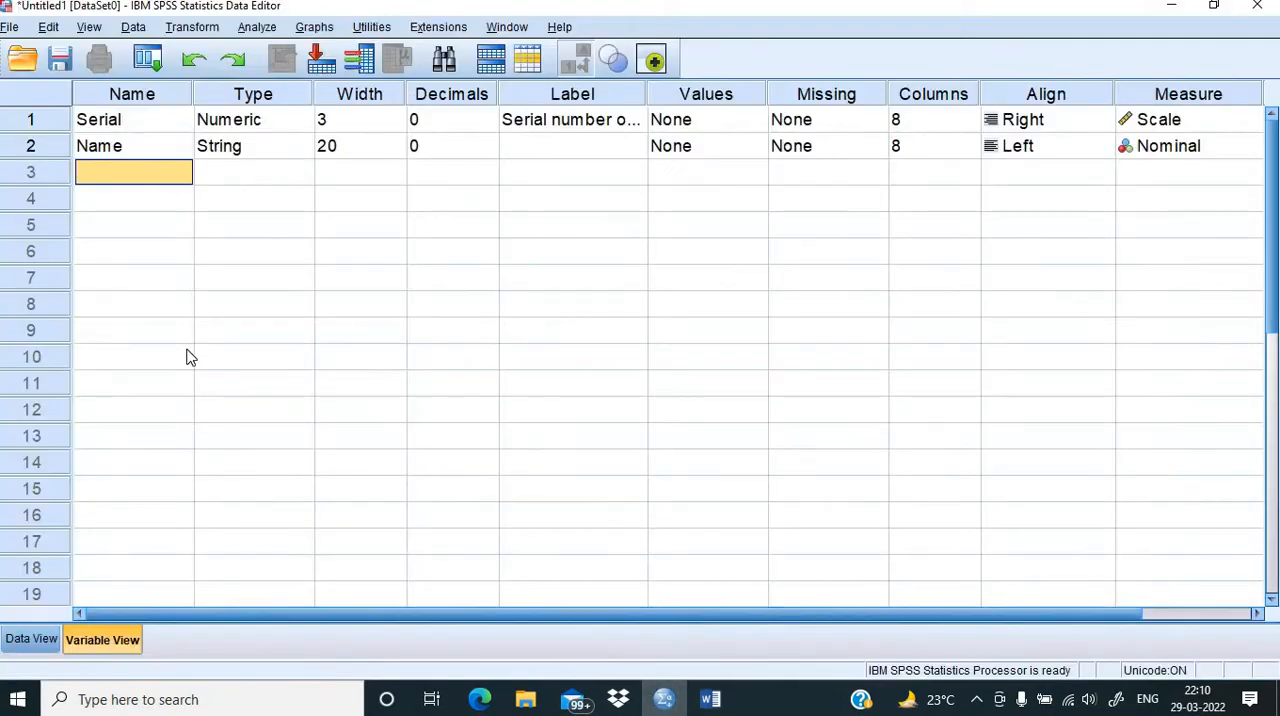
pyautogui.write('Gender')
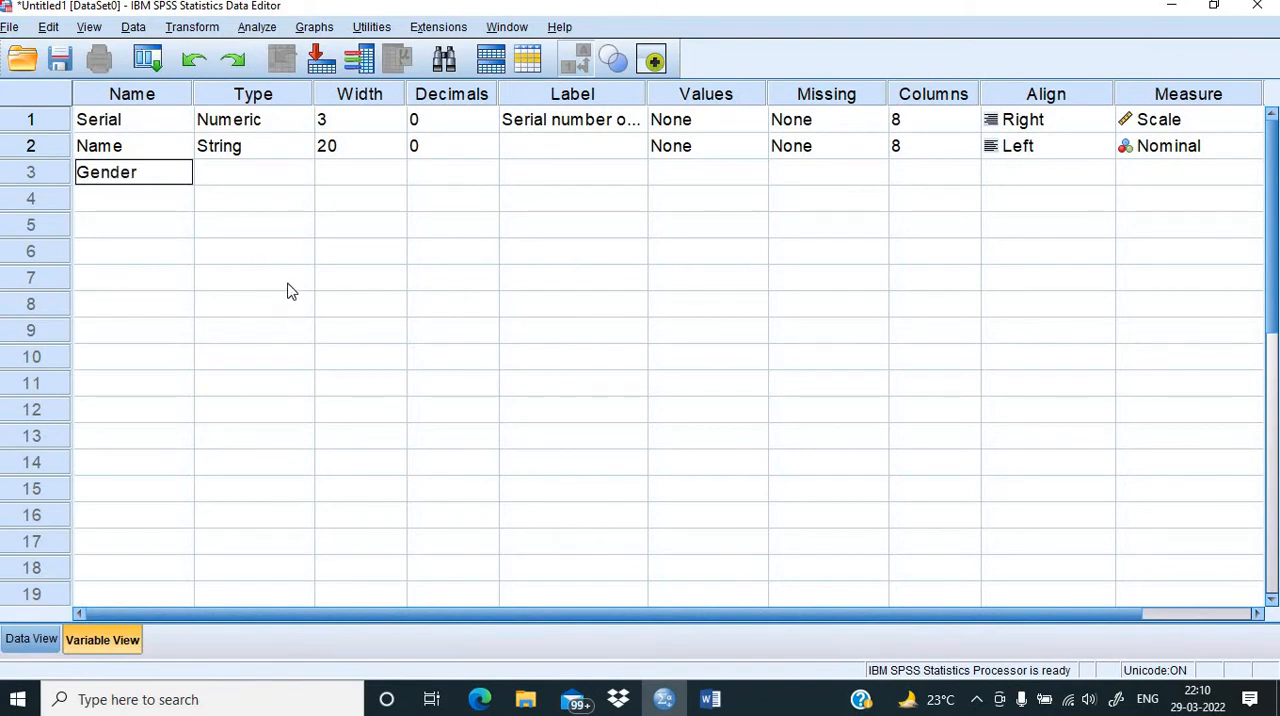
pyautogui.click(281, 183)
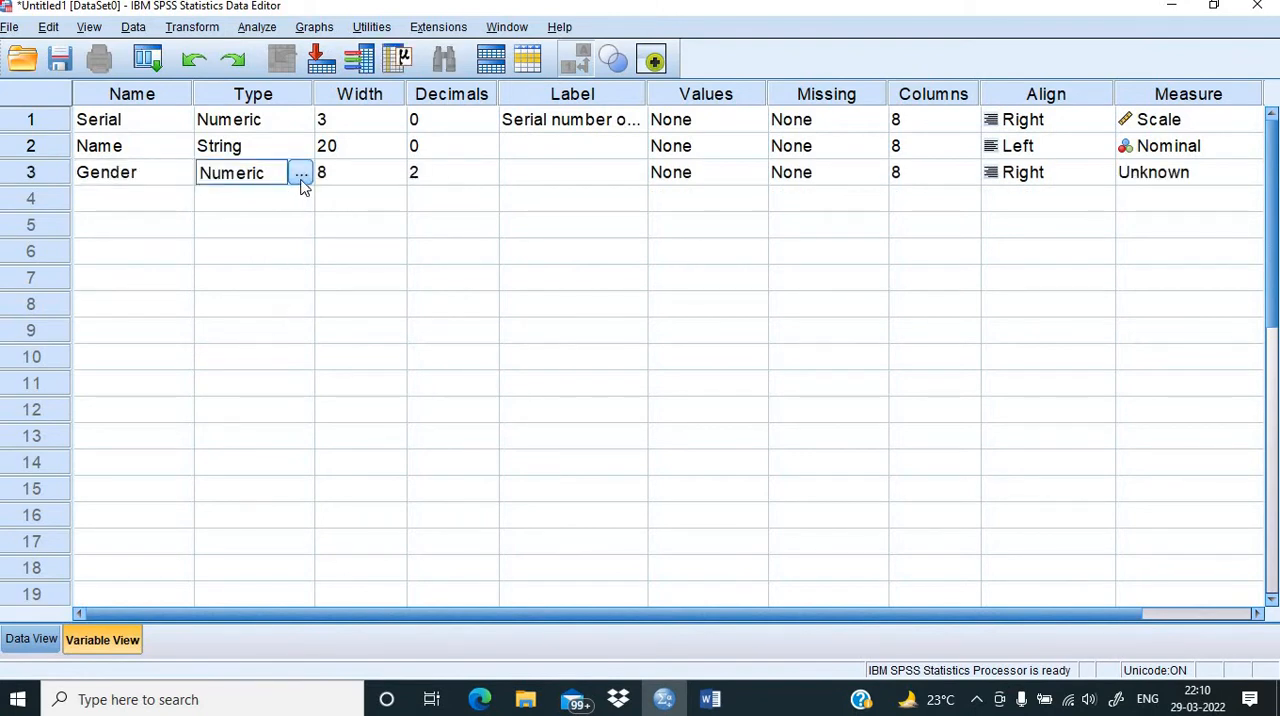
# Step: Set the Gender variable's decimals to 0 and its width to 1
pyautogui.click(433, 173)
pyautogui.write('0')
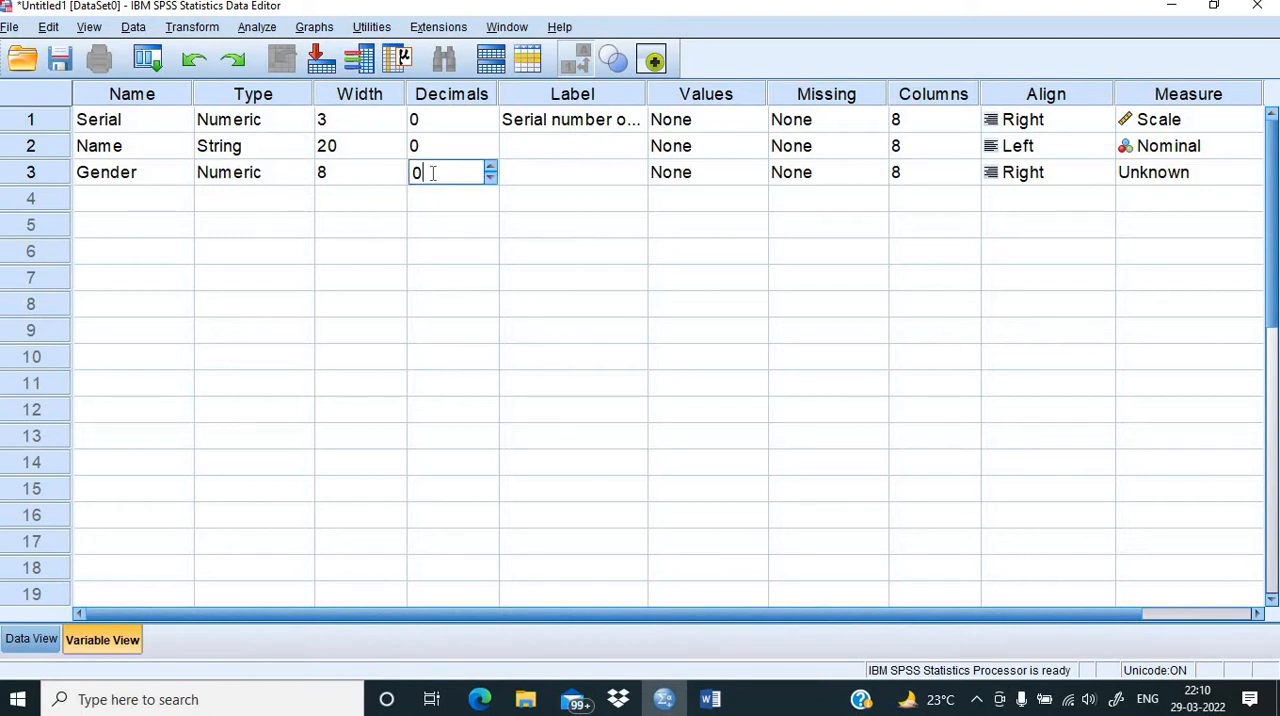
pyautogui.click(330, 174)
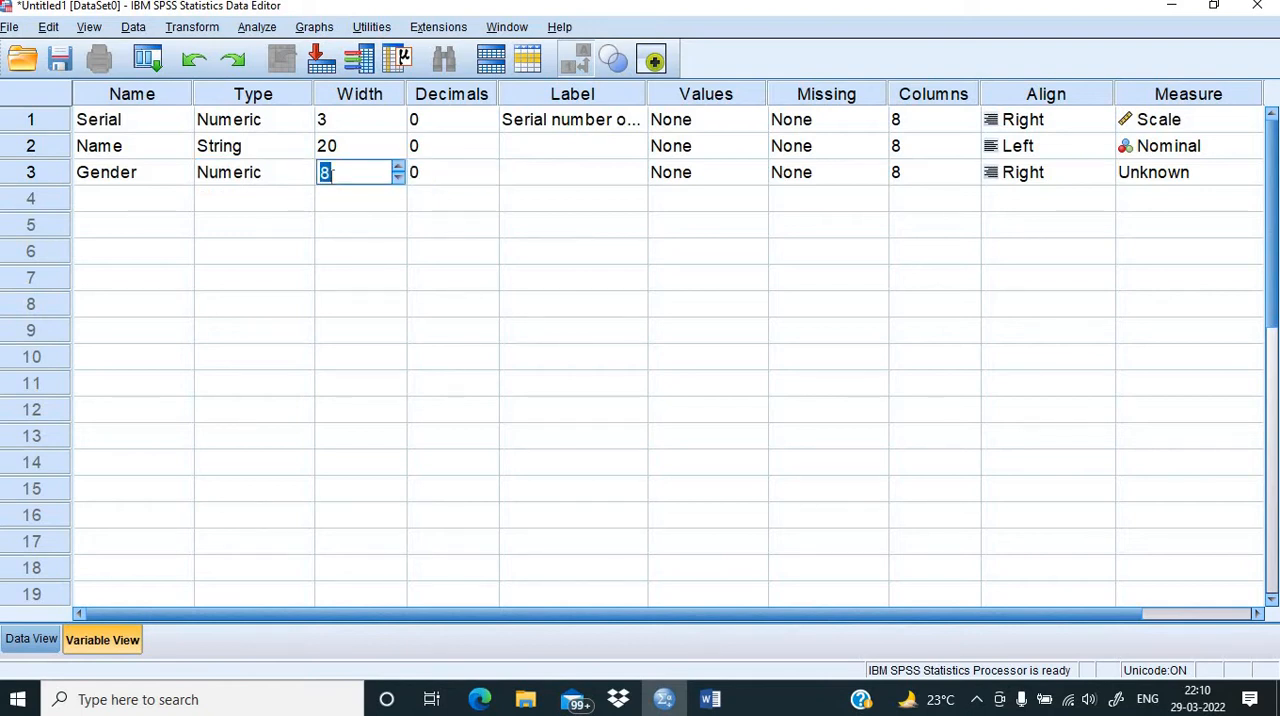
pyautogui.write('1')
# Step: Label the Gender variable "Gender of the respondent"
pyautogui.click(515, 178)
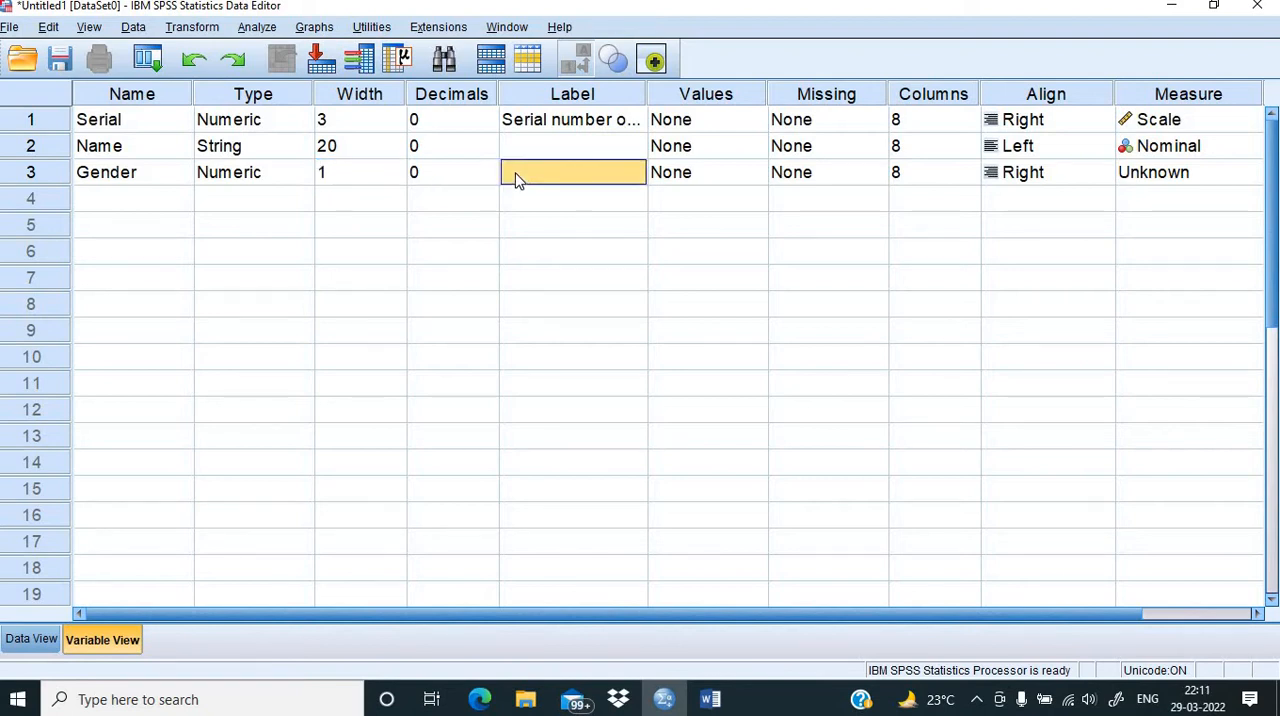
pyautogui.write('Gender')
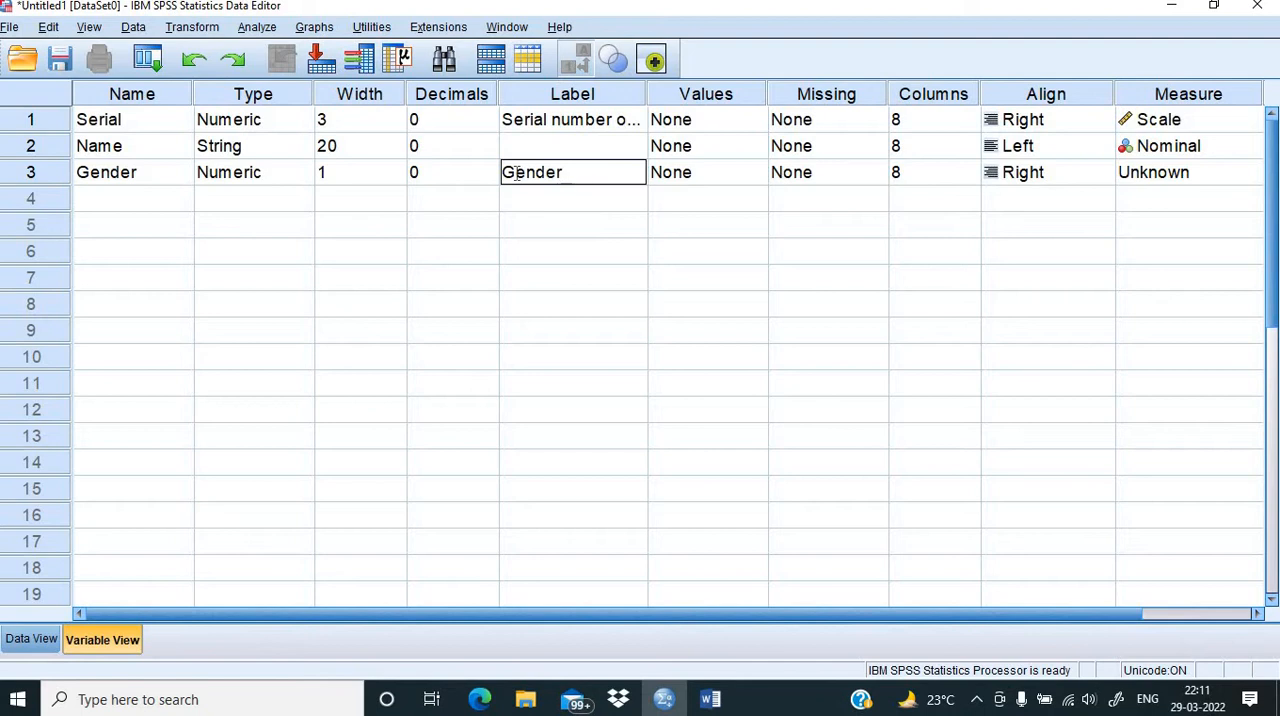
pyautogui.write(' of the respondent')
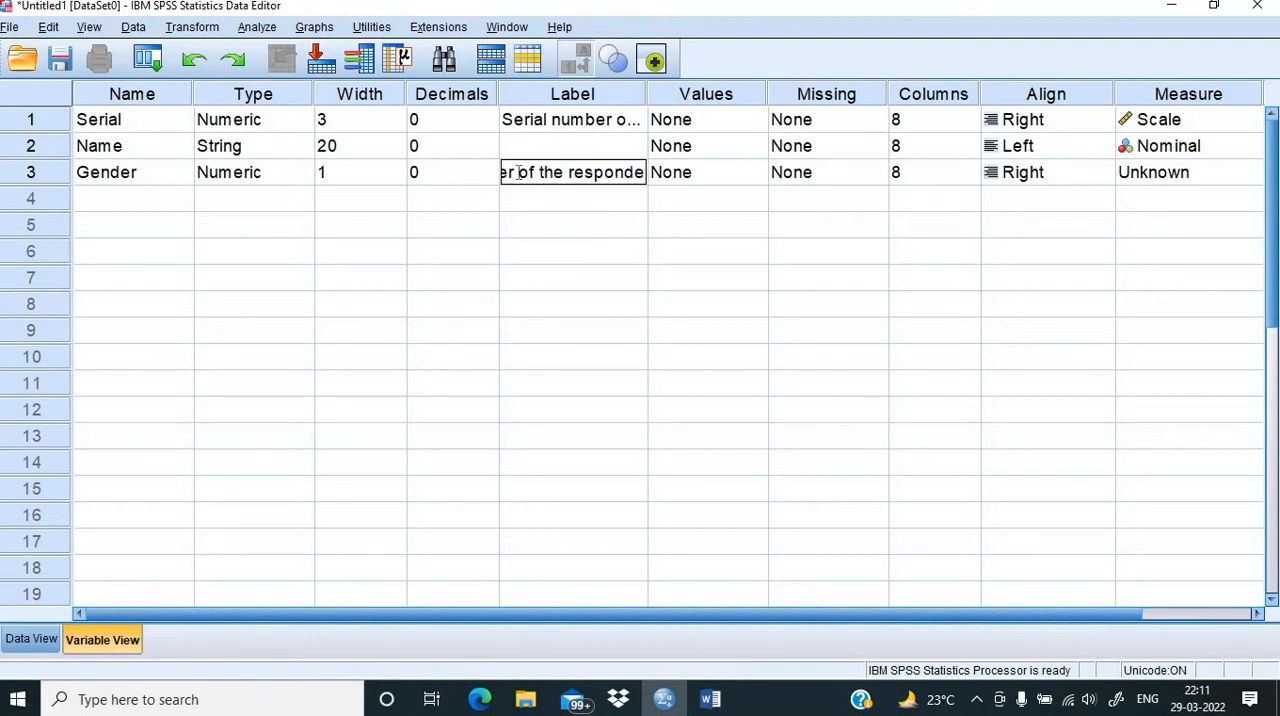
pyautogui.click(522, 200)
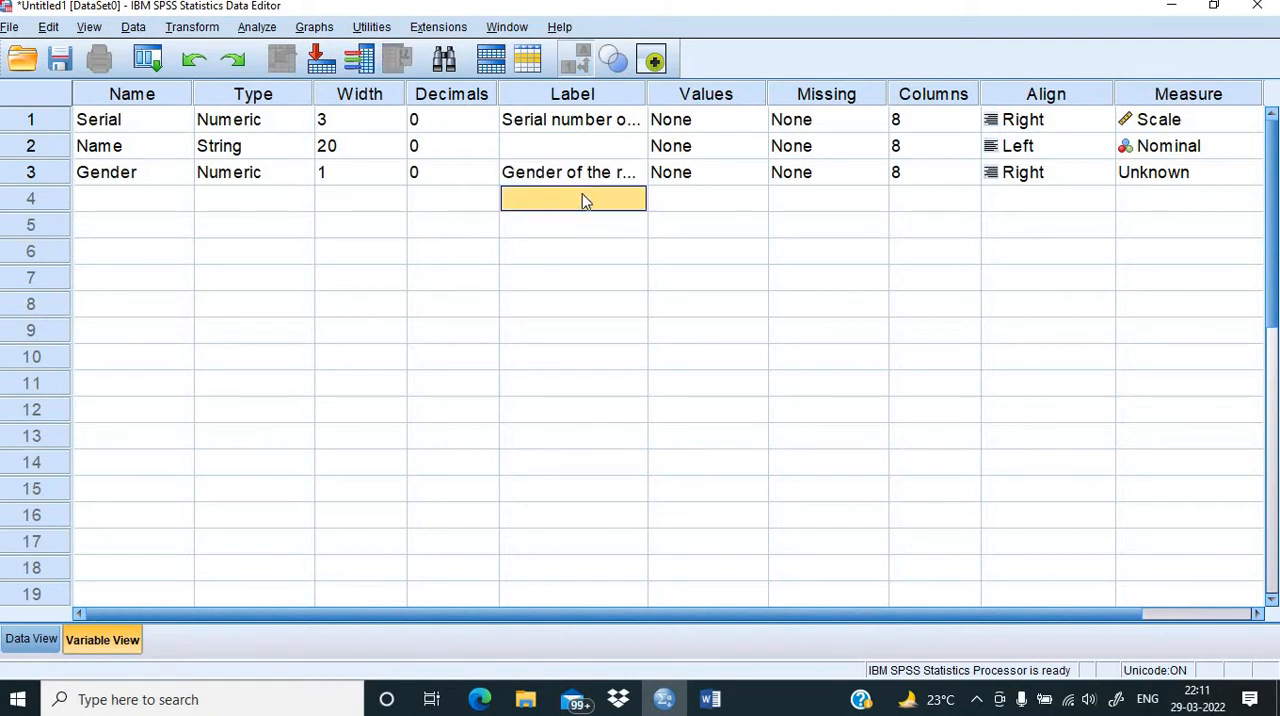
# Step: Define the value labels of the Gender variable as 0 = Female and 1 = Male
pyautogui.click(742, 176)
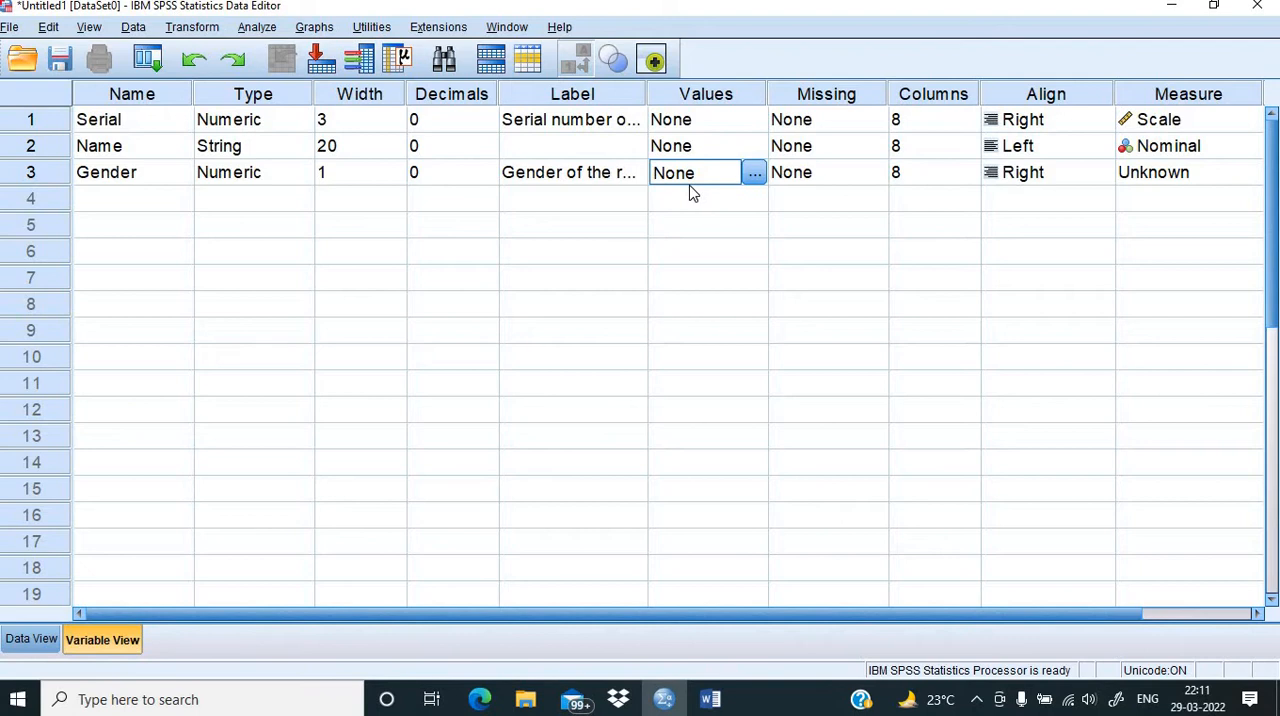
pyautogui.click(755, 176)
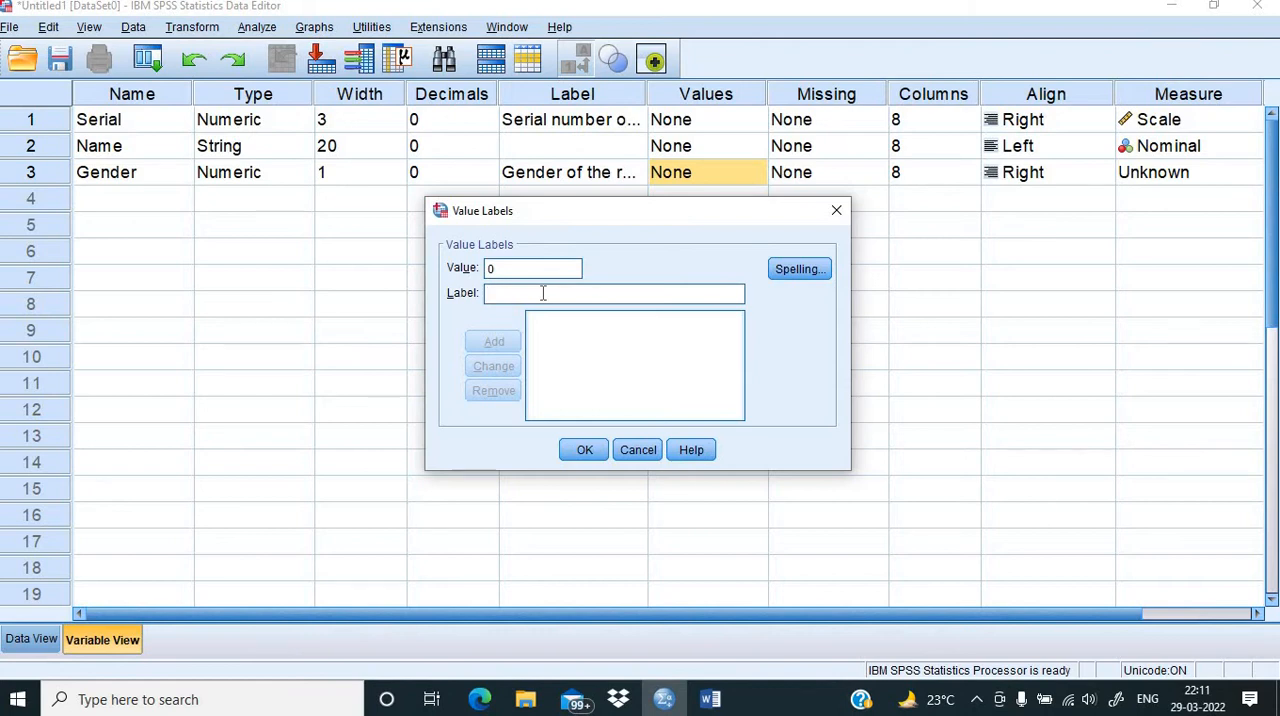
pyautogui.click(543, 293)
pyautogui.write('Female')
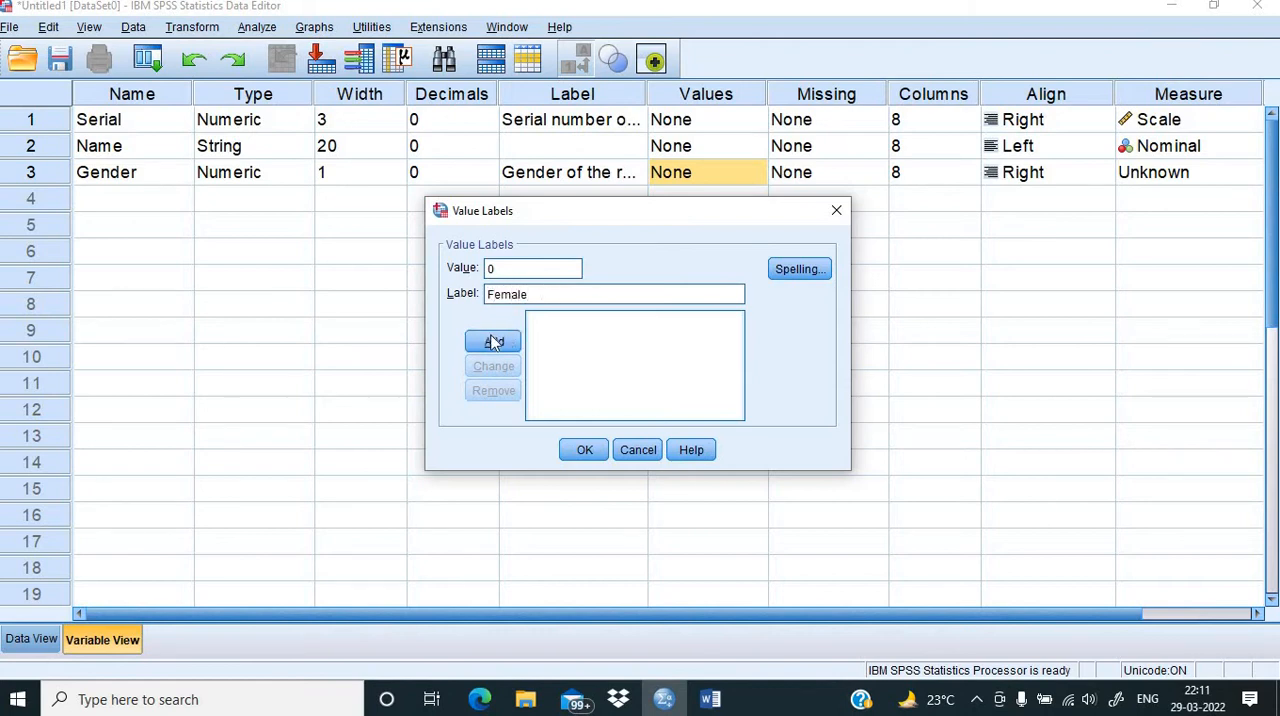
pyautogui.click(493, 342)
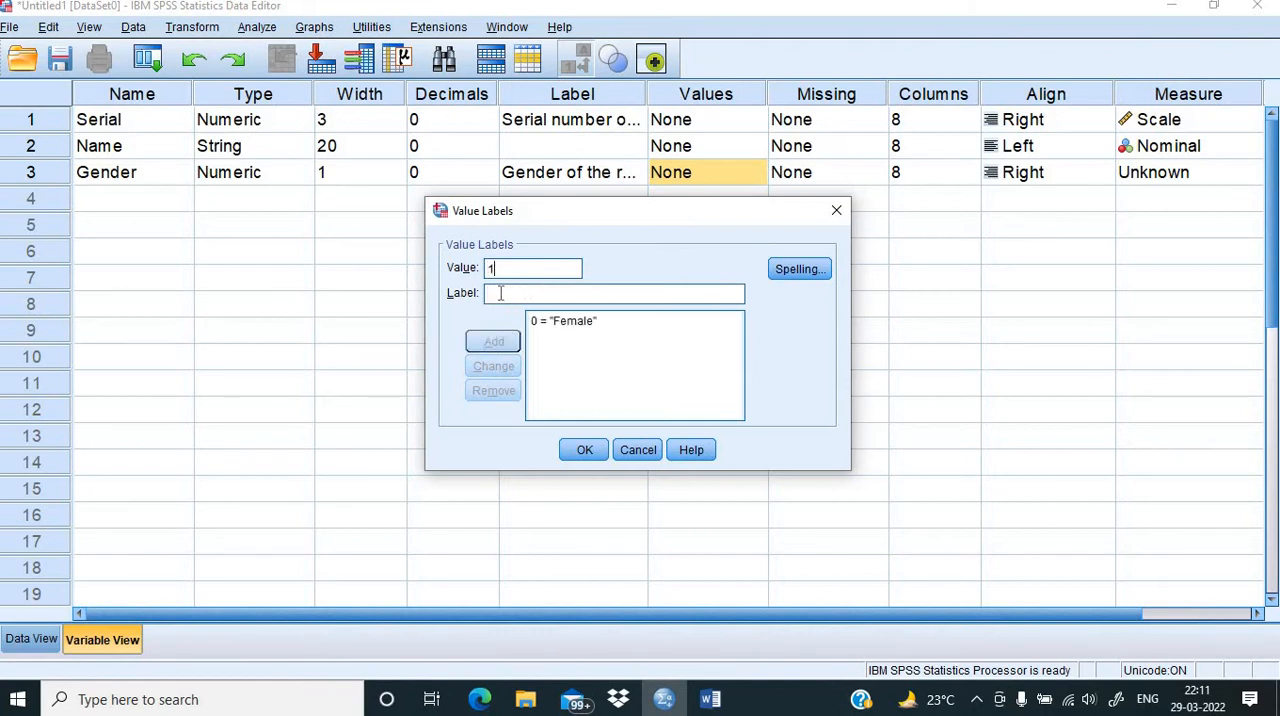
pyautogui.click(500, 293)
pyautogui.write('Male')
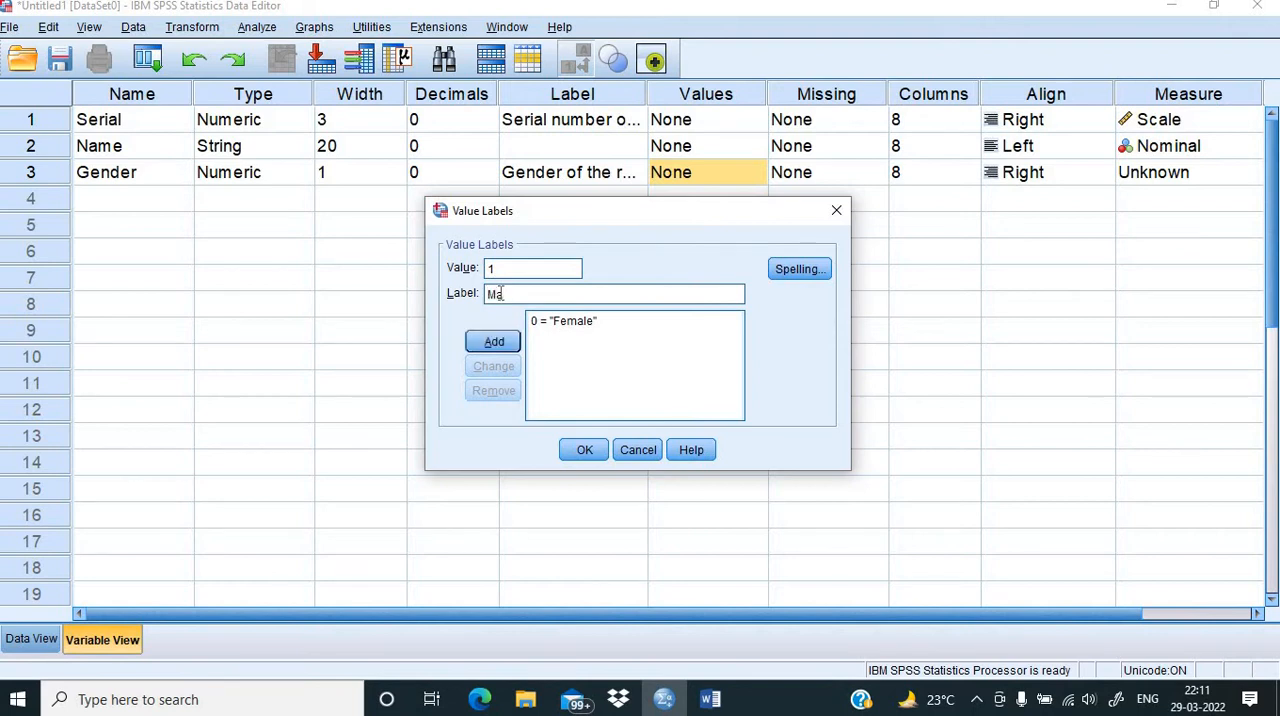
pyautogui.click(493, 343)
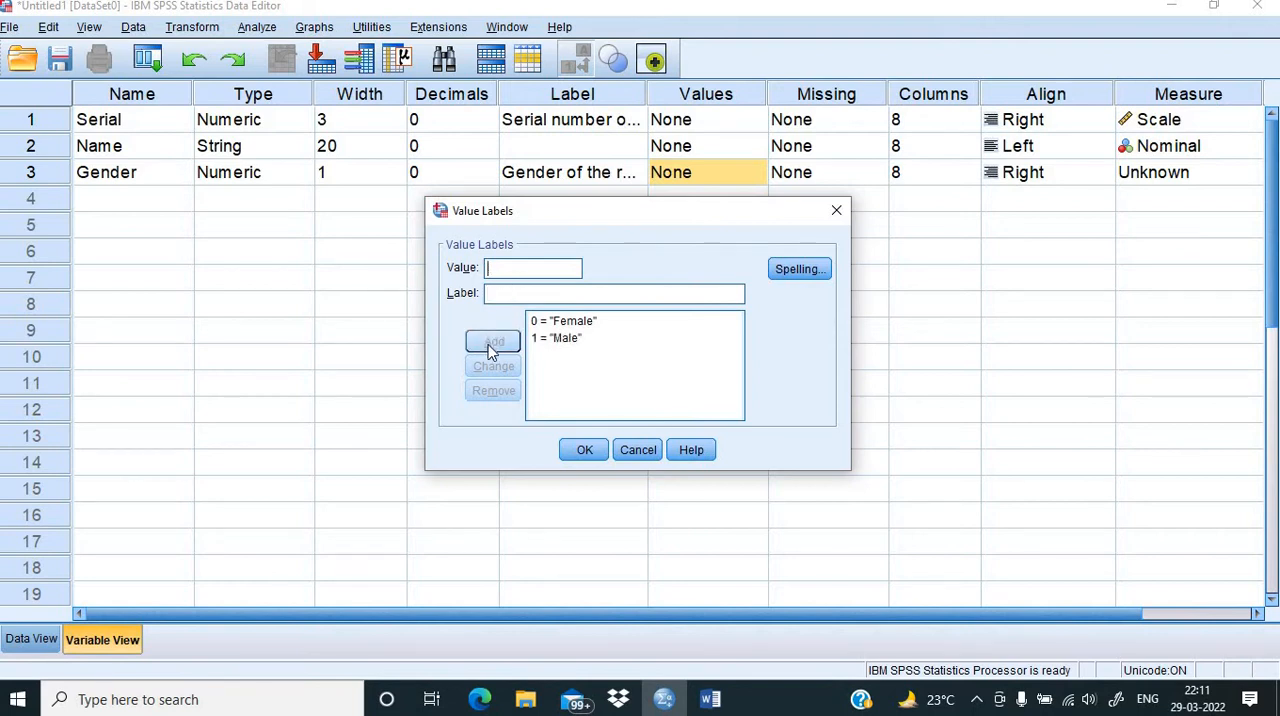
pyautogui.click(583, 451)
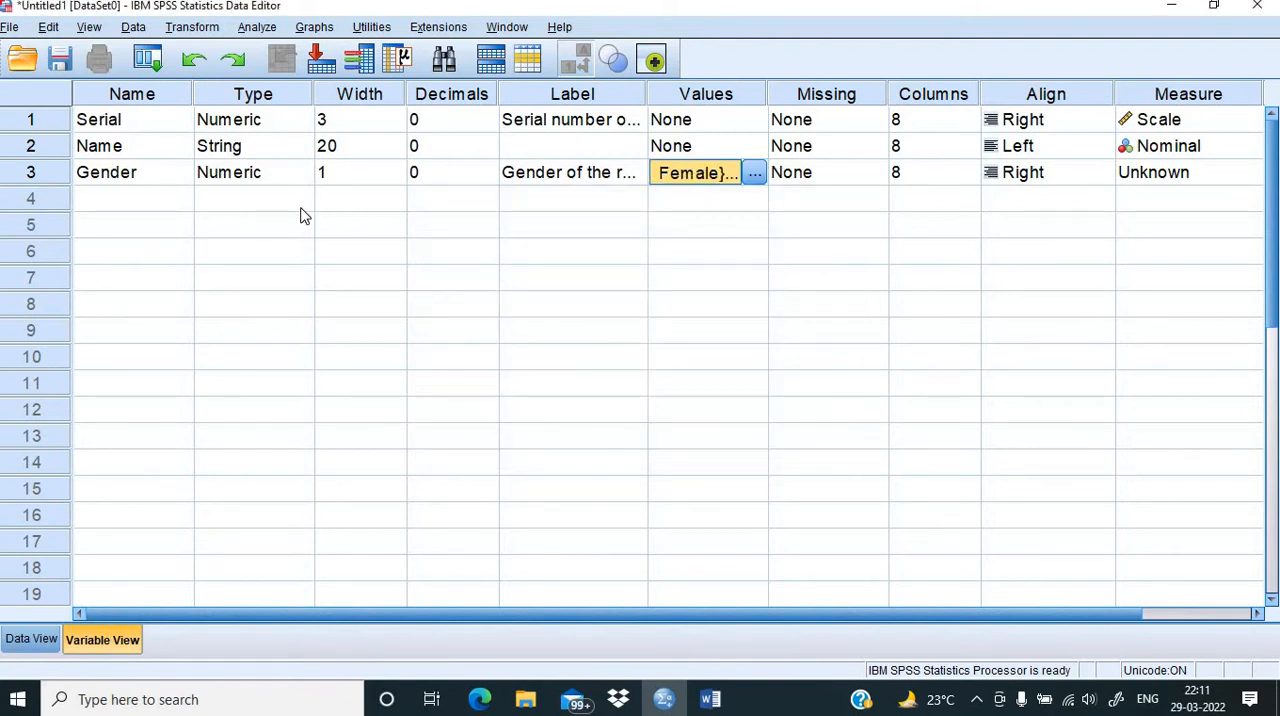
# Step: Review the items after gender in the Word questionnaire and create the fourth SPSS variable in row 4 with the name Edu
pyautogui.click(709, 703)
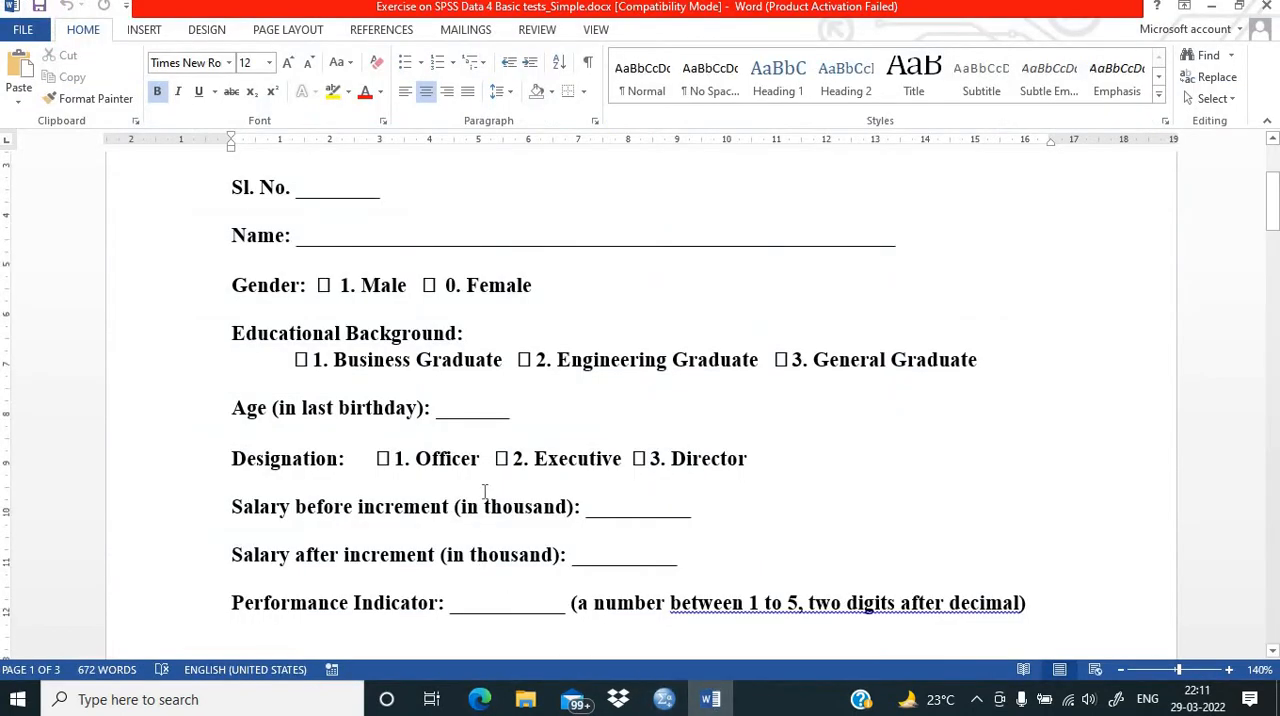
pyautogui.scroll(-3, 484, 491)
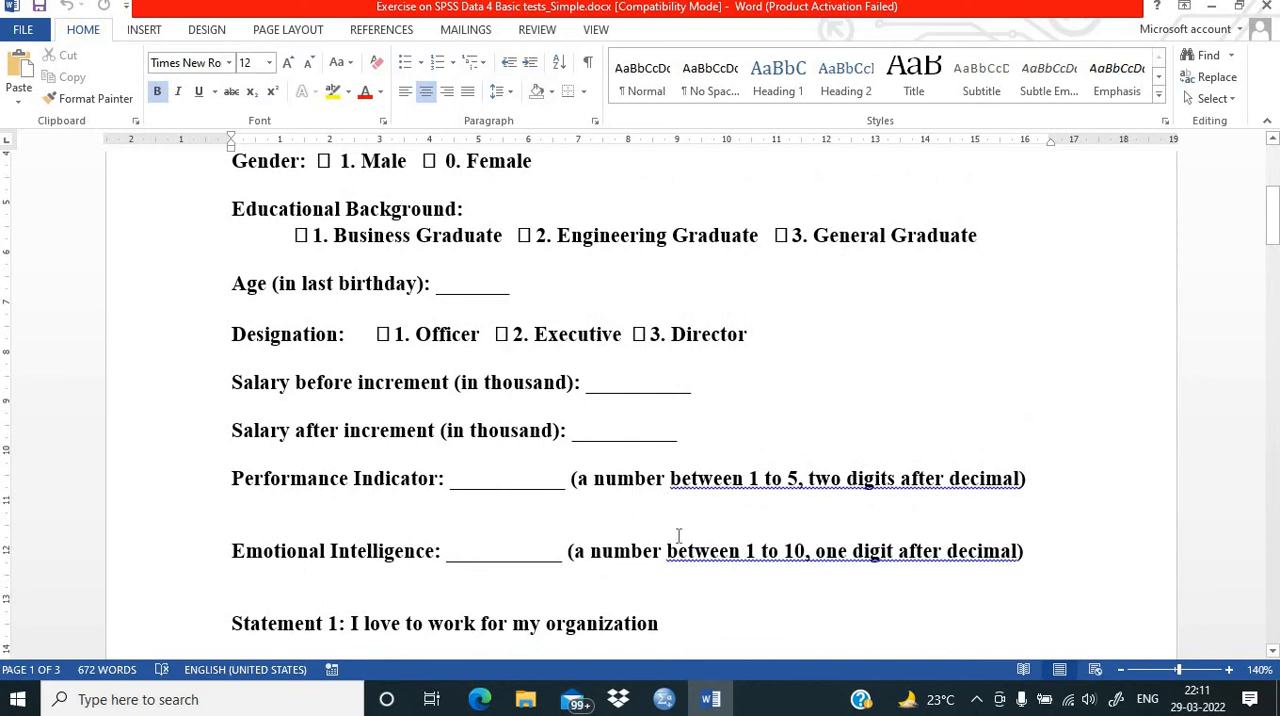
pyautogui.click(664, 699)
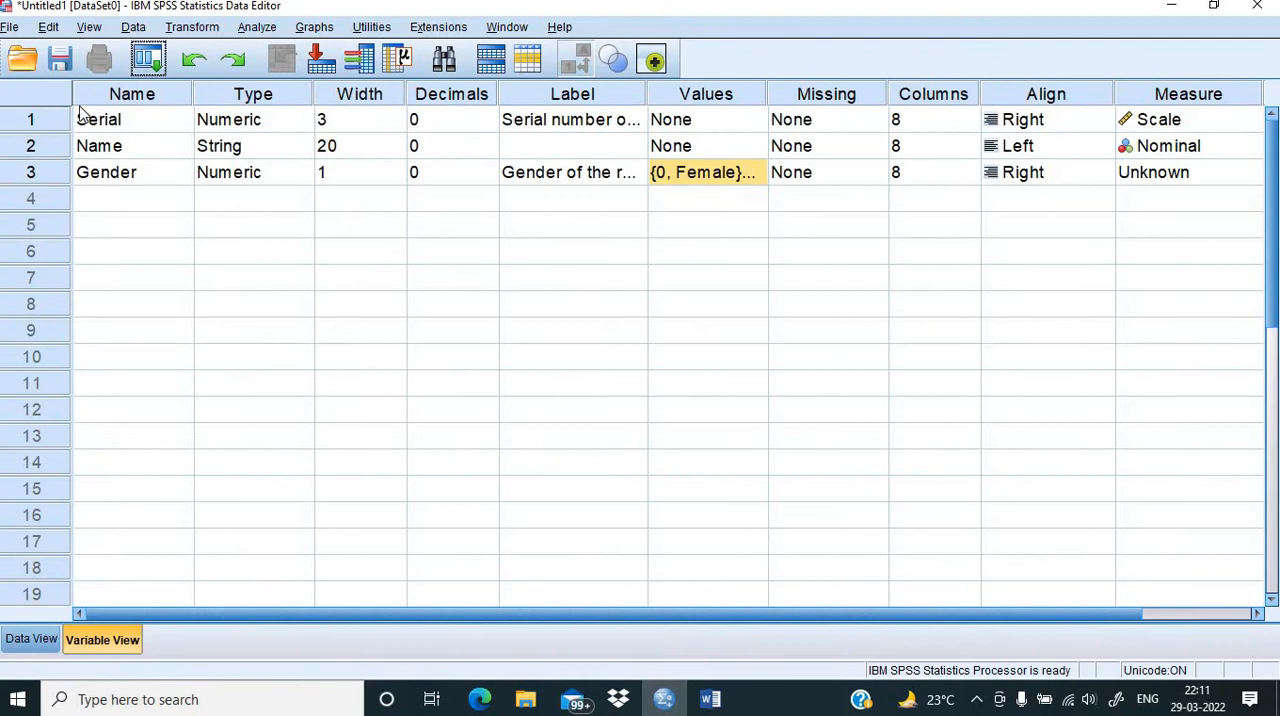
pyautogui.click(100, 198)
pyautogui.write('Ed')
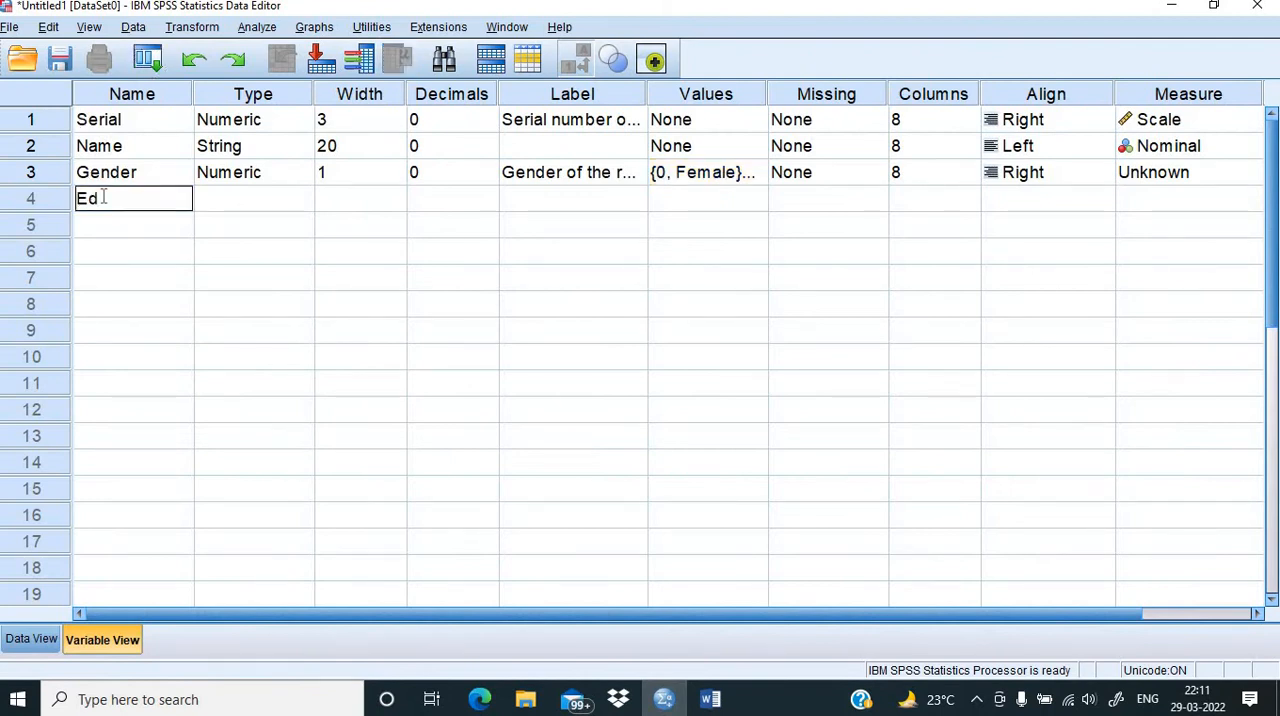
pyautogui.write('u')
pyautogui.click(236, 205)
# Step: Set the Edu variable's decimals to 0 and its width to 1
pyautogui.click(422, 207)
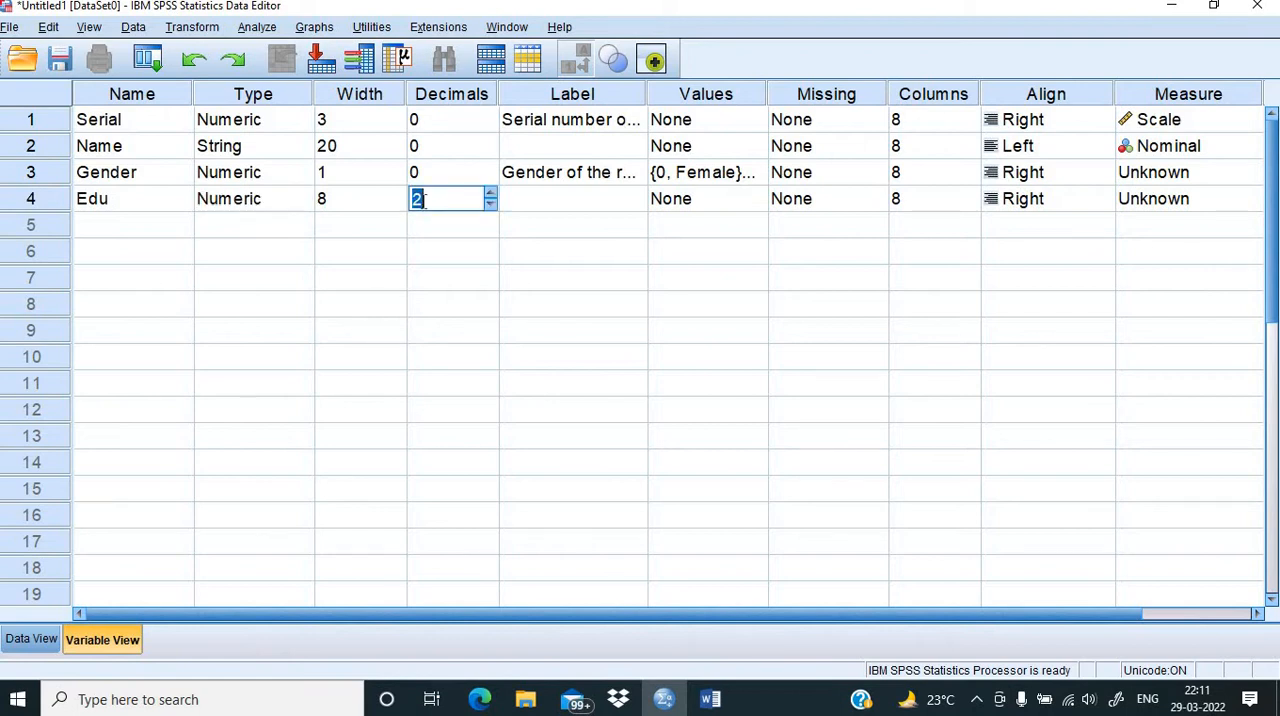
pyautogui.write('0')
pyautogui.click(342, 198)
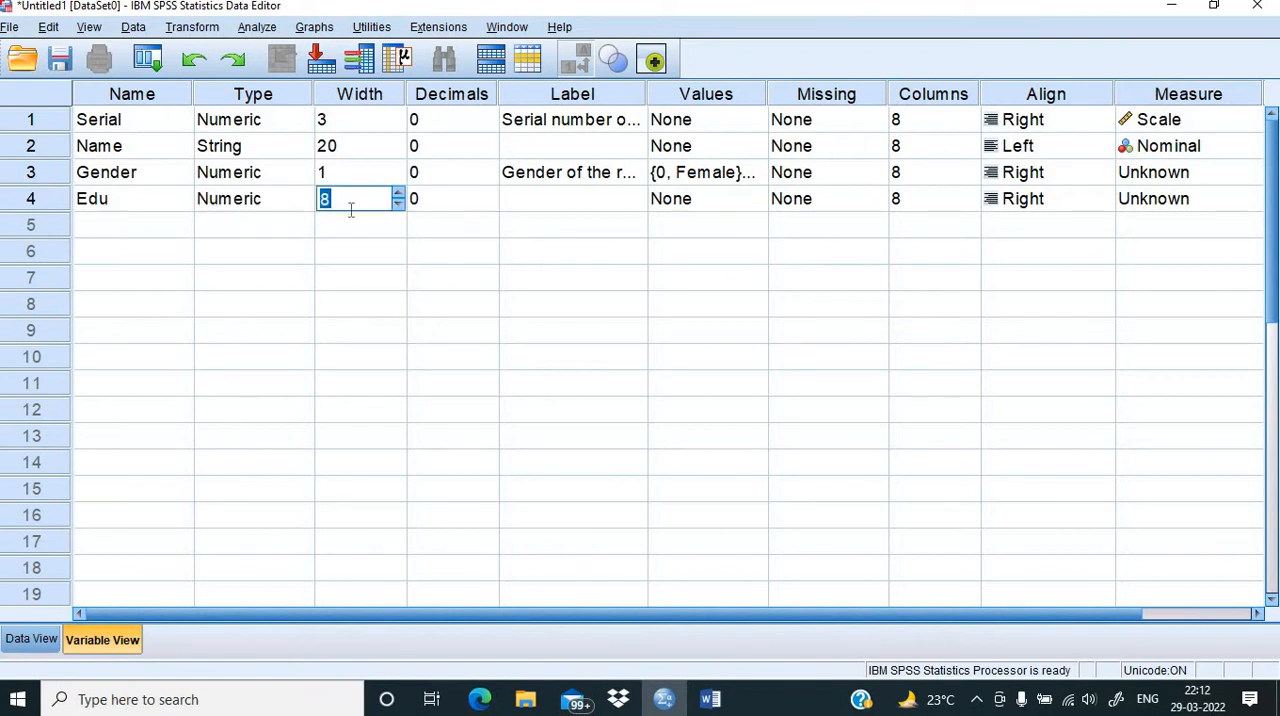
pyautogui.write('1')
# Step: Label the Edu variable "Educational Qualification"
pyautogui.click(563, 207)
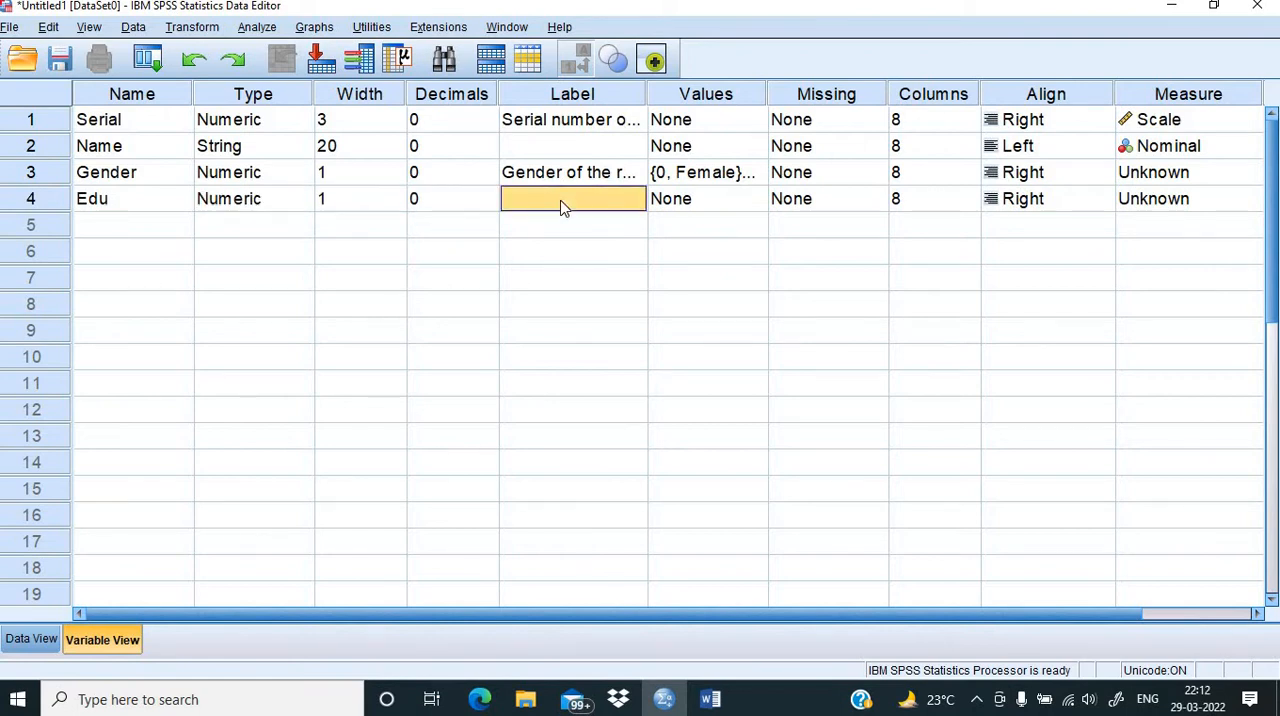
pyautogui.write('Educational Qua')
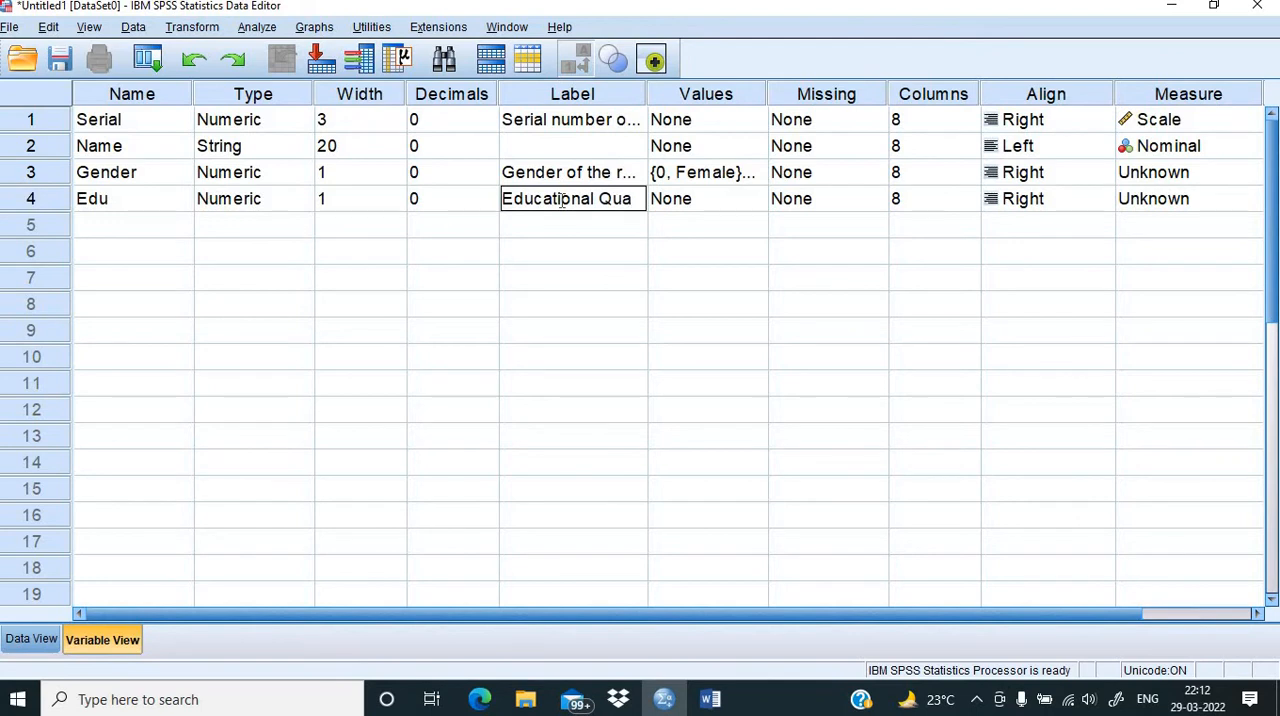
pyautogui.write('lification')
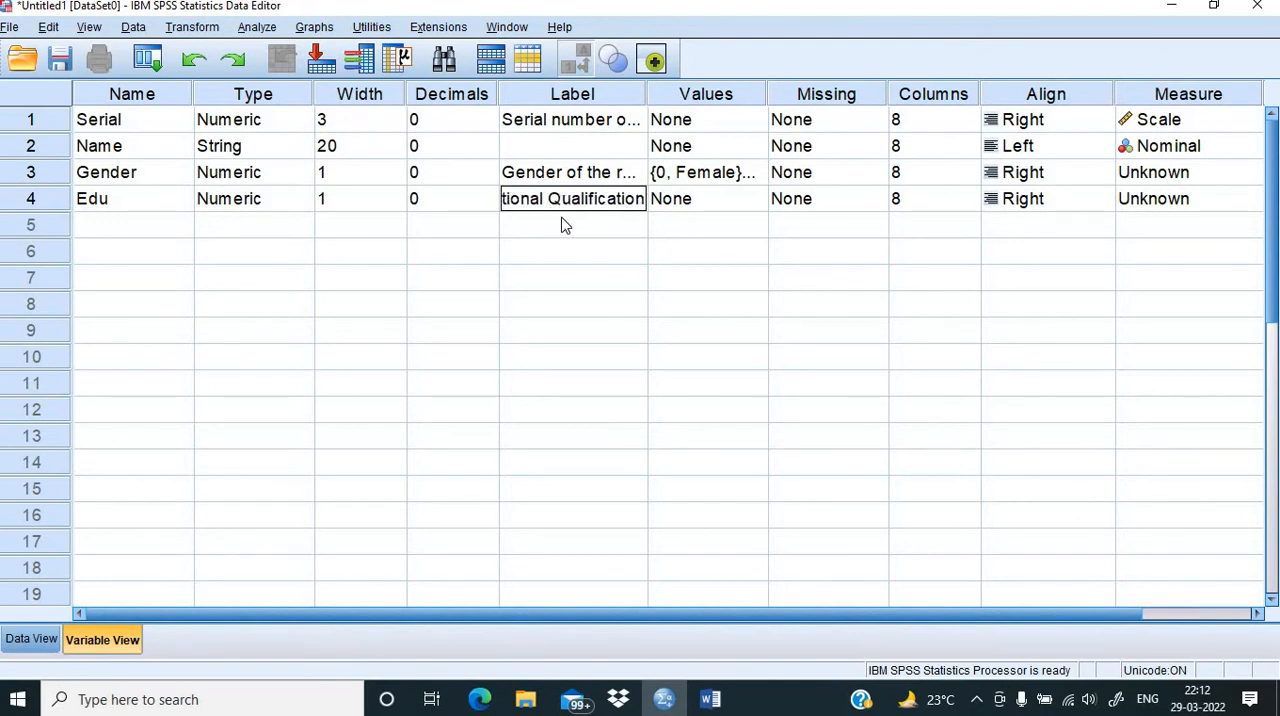
pyautogui.click(568, 275)
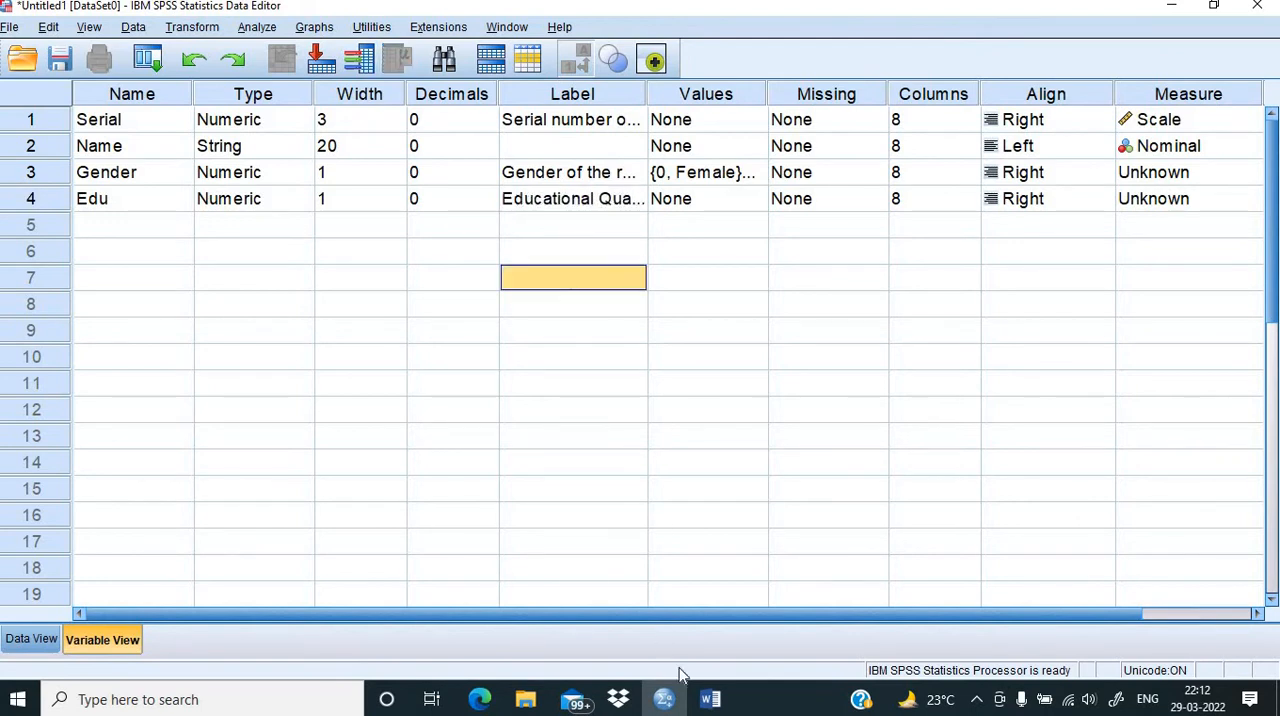
# Step: Check the education categories in the Word questionnaire and add the value label 1 = Business Graduate to the Edu variable in SPSS
pyautogui.click(710, 699)
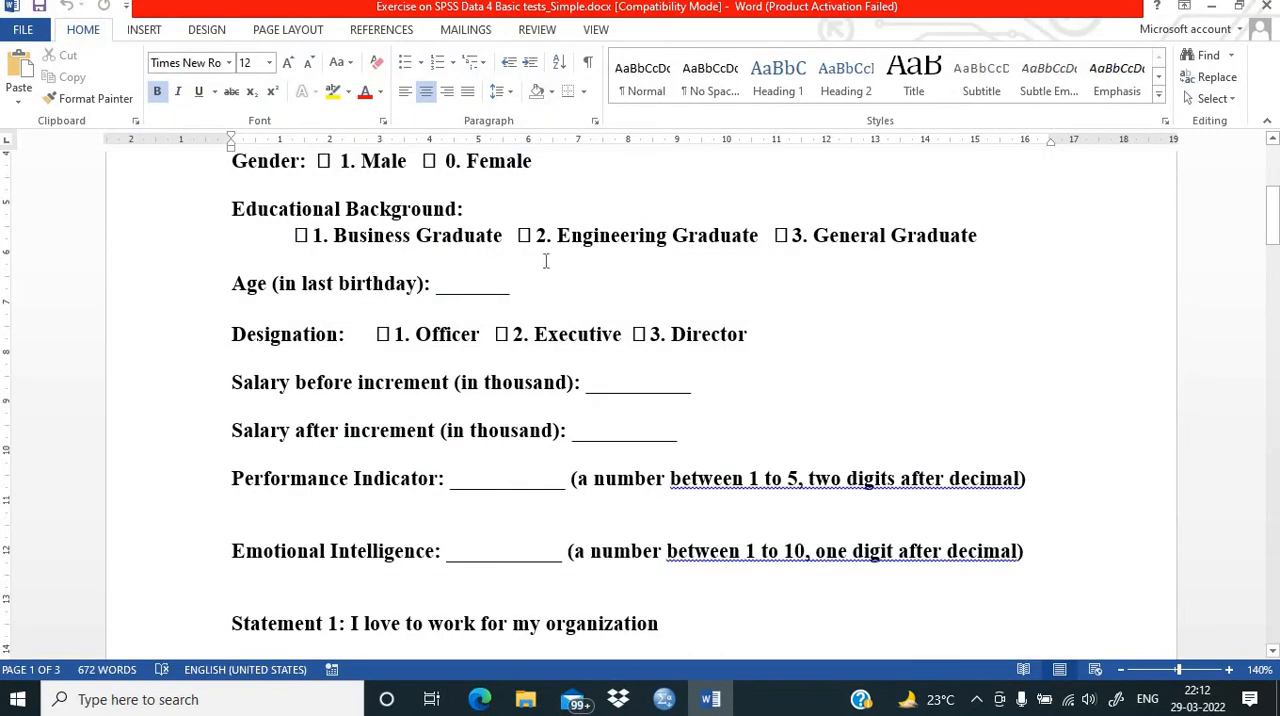
pyautogui.click(668, 700)
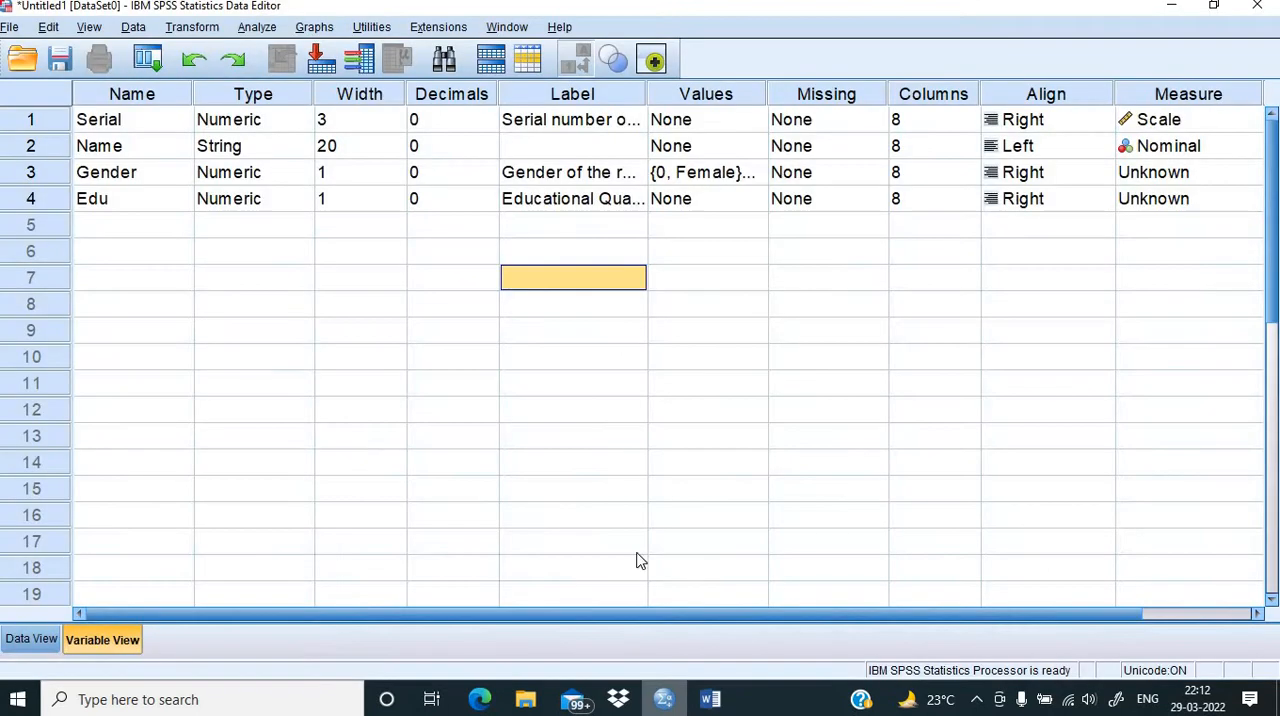
pyautogui.click(750, 196)
pyautogui.click(757, 199)
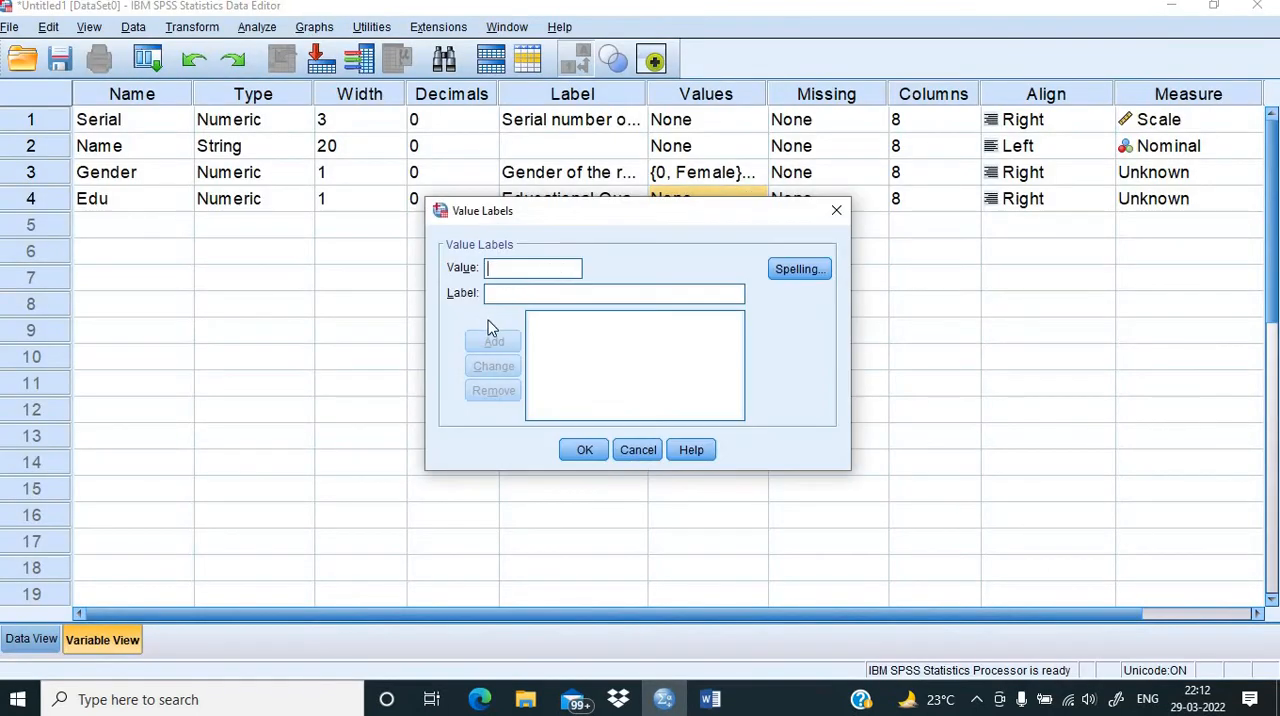
pyautogui.click(512, 294)
pyautogui.write('Business ')
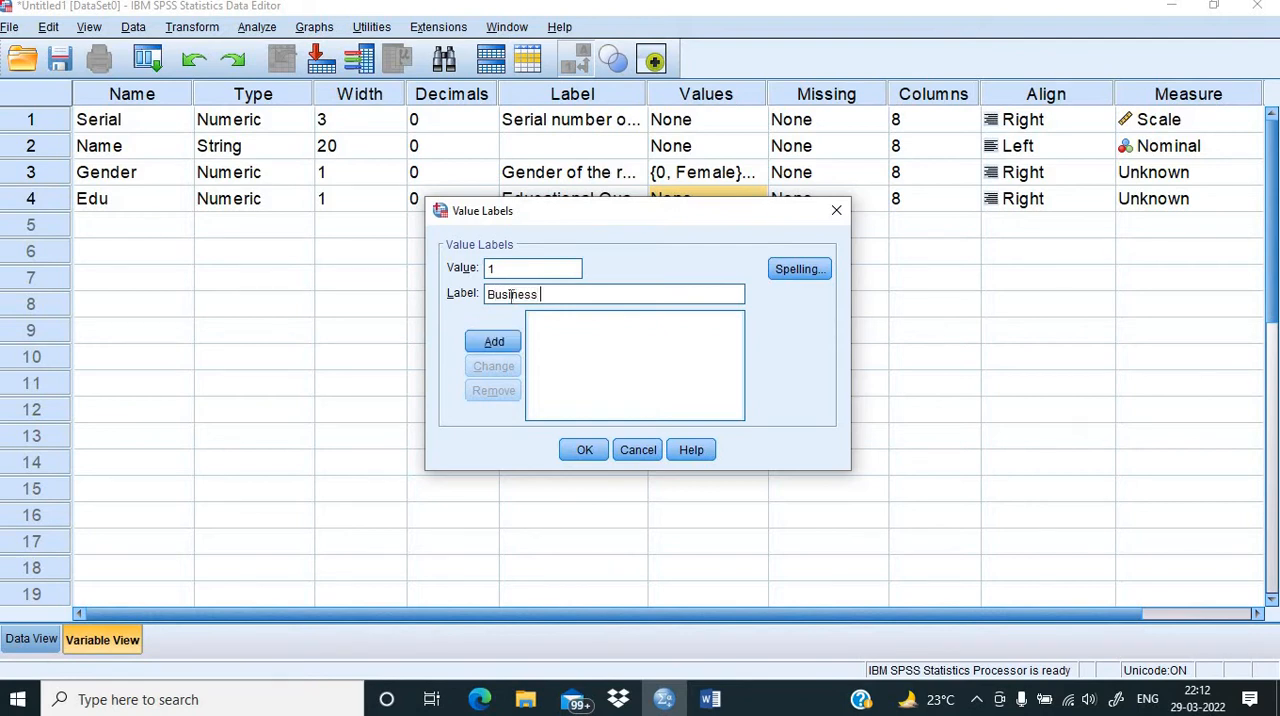
pyautogui.write('Graduate')
pyautogui.click(485, 342)
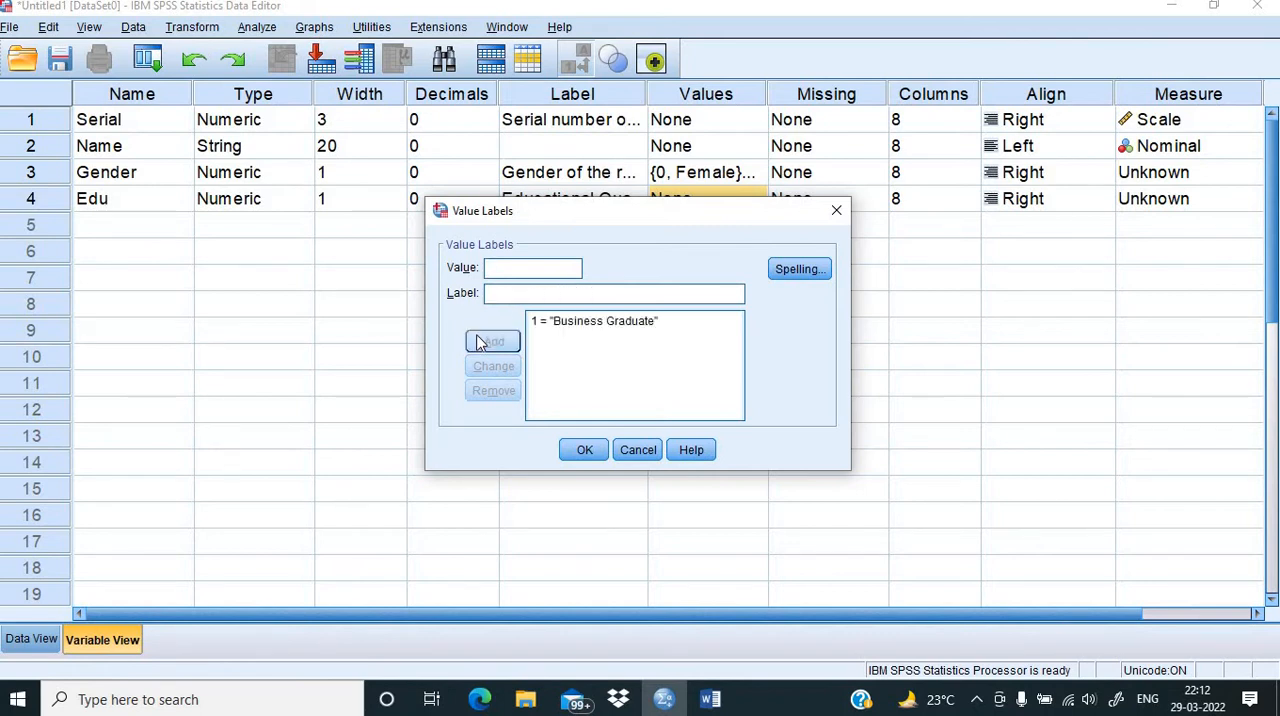
# Step: Add the value labels 2 = Engineering Graduate and 3 = General Graduate to the Edu variable and accept the list
pyautogui.write('2')
pyautogui.click(500, 297)
pyautogui.write('Engineering Graduate')
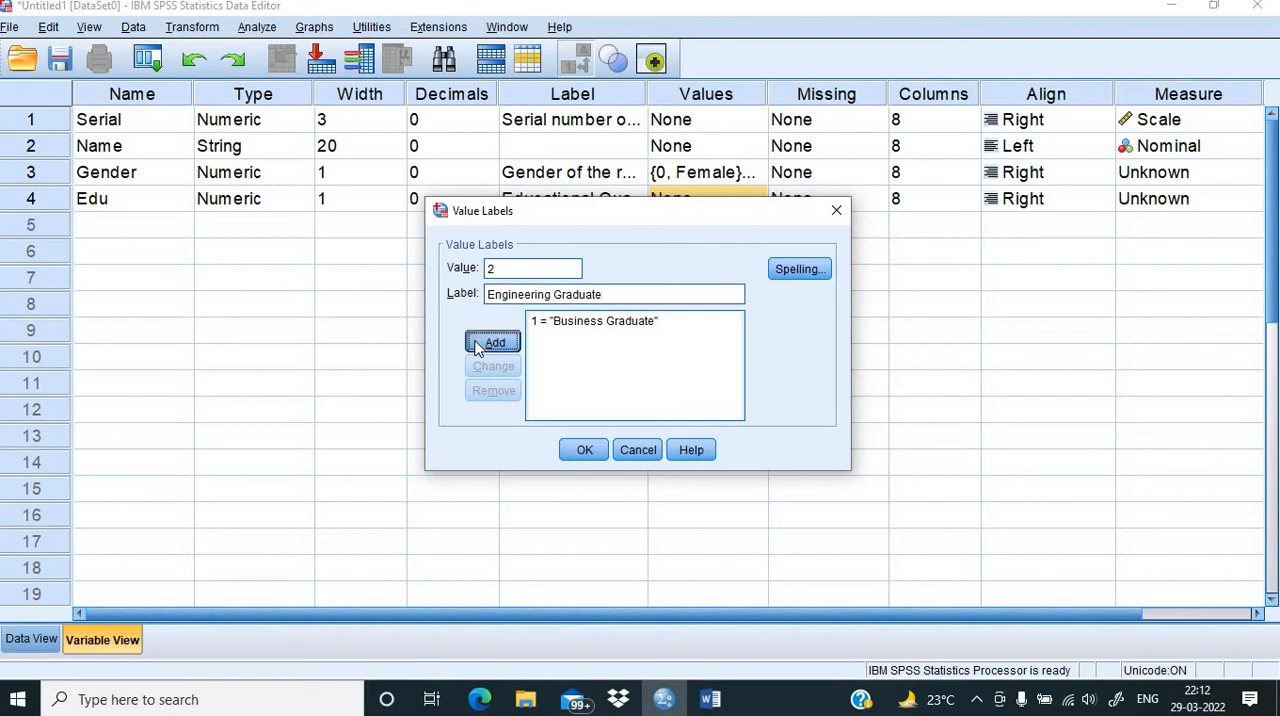
pyautogui.click(486, 342)
pyautogui.write('3')
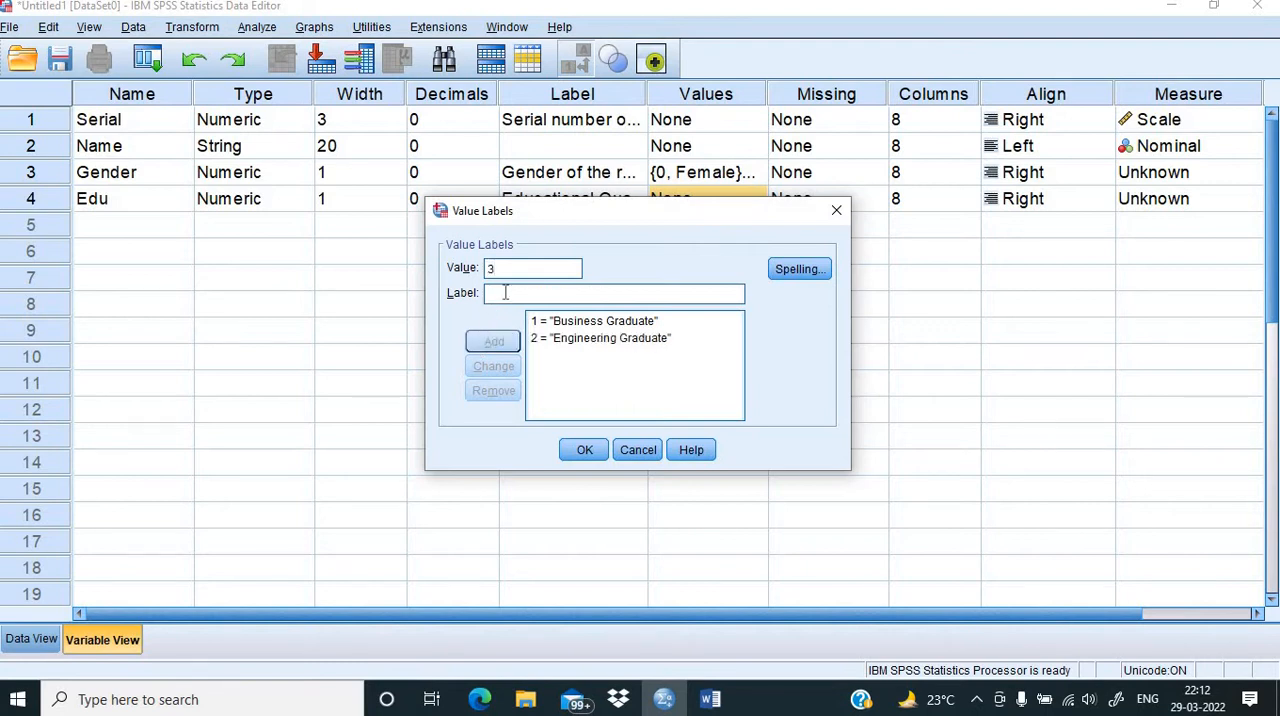
pyautogui.write('General Graduate')
pyautogui.click(494, 342)
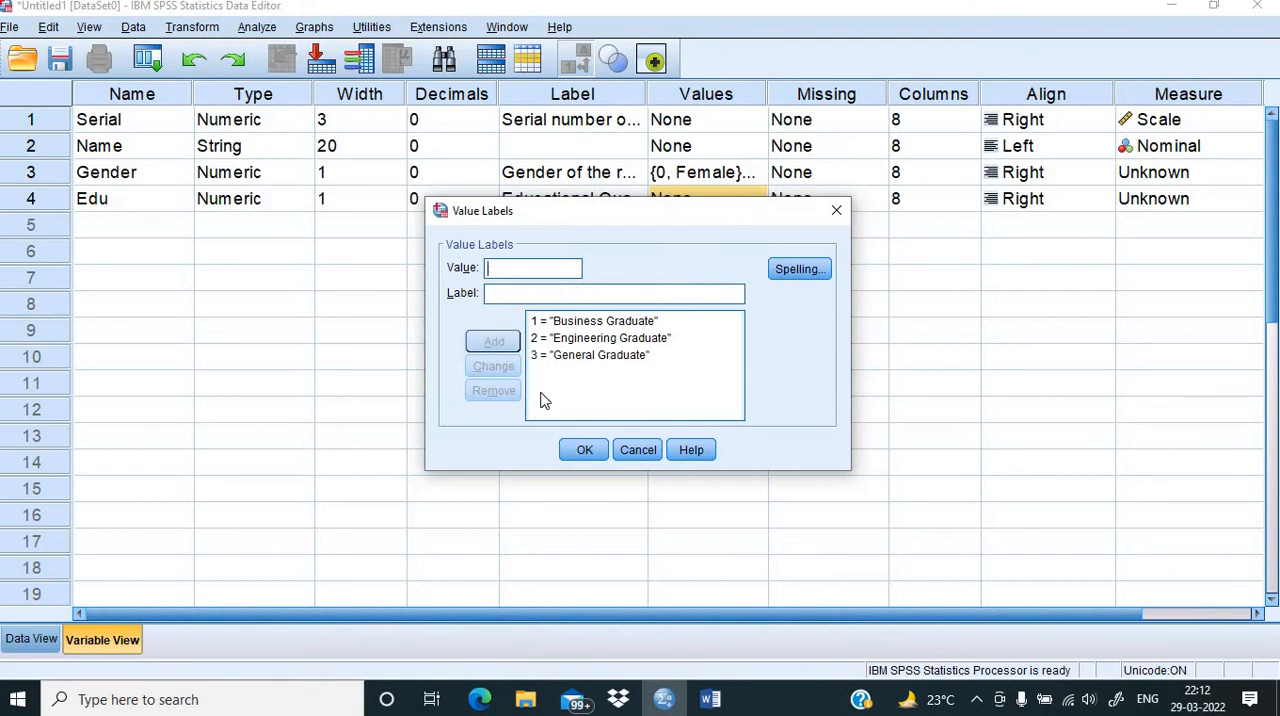
pyautogui.click(580, 450)
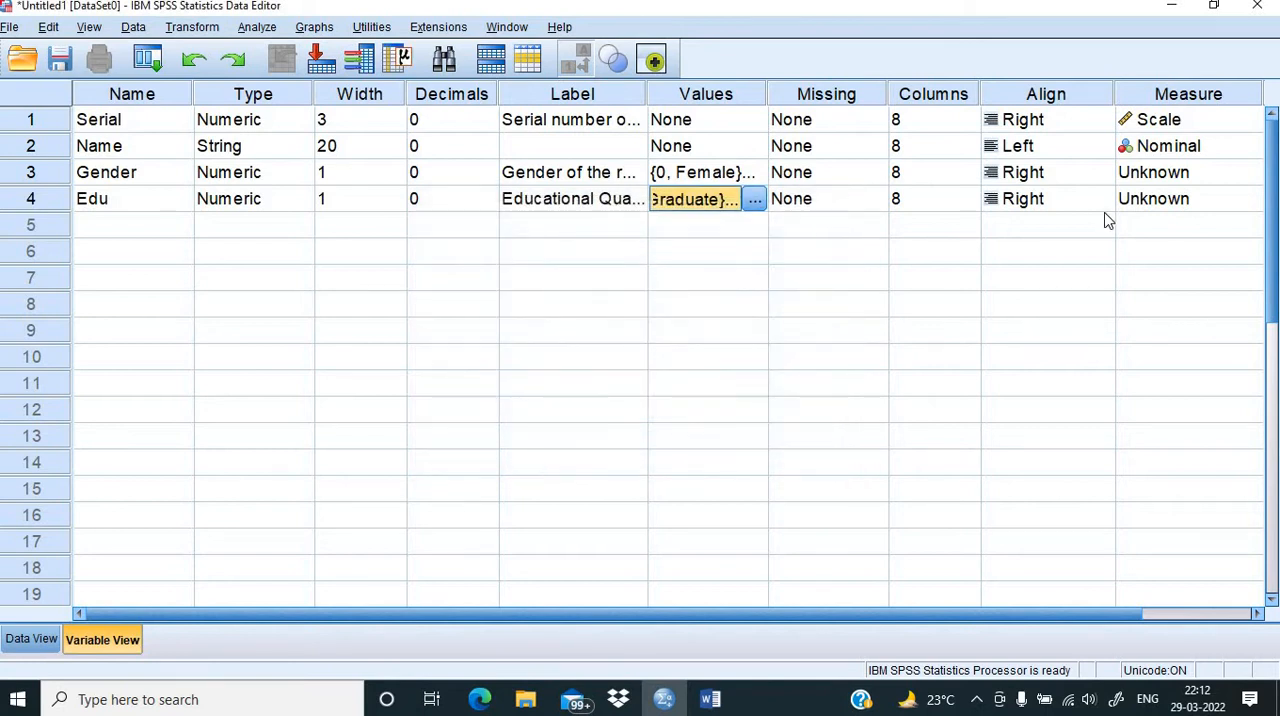
# Step: Set the measurement level of the Edu and Gender variables to Nominal
pyautogui.click(1243, 202)
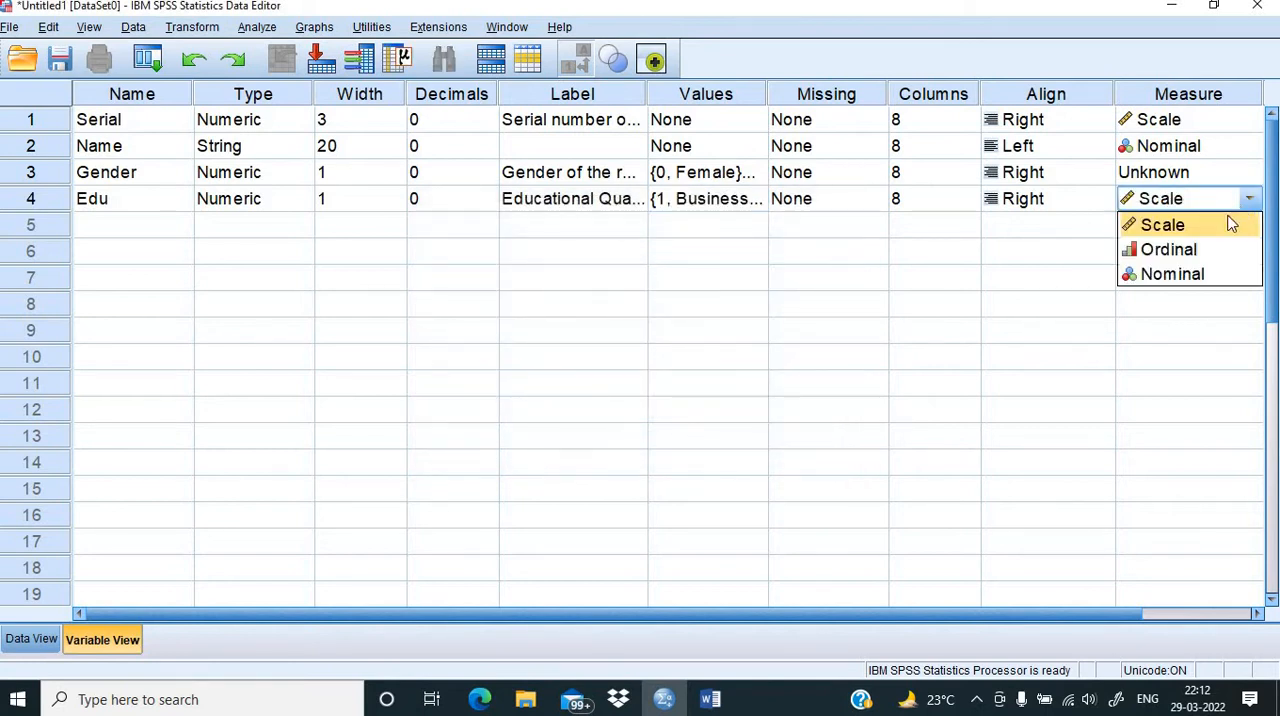
pyautogui.click(1182, 274)
pyautogui.click(1248, 176)
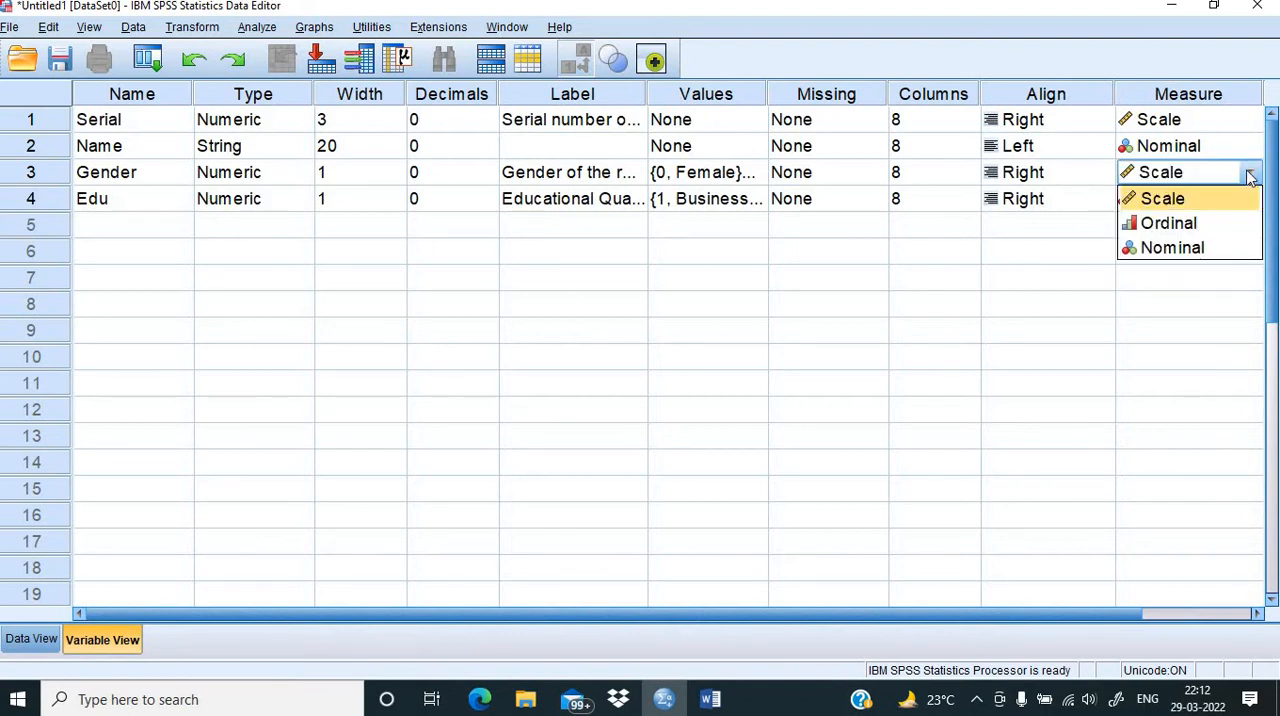
pyautogui.click(1177, 252)
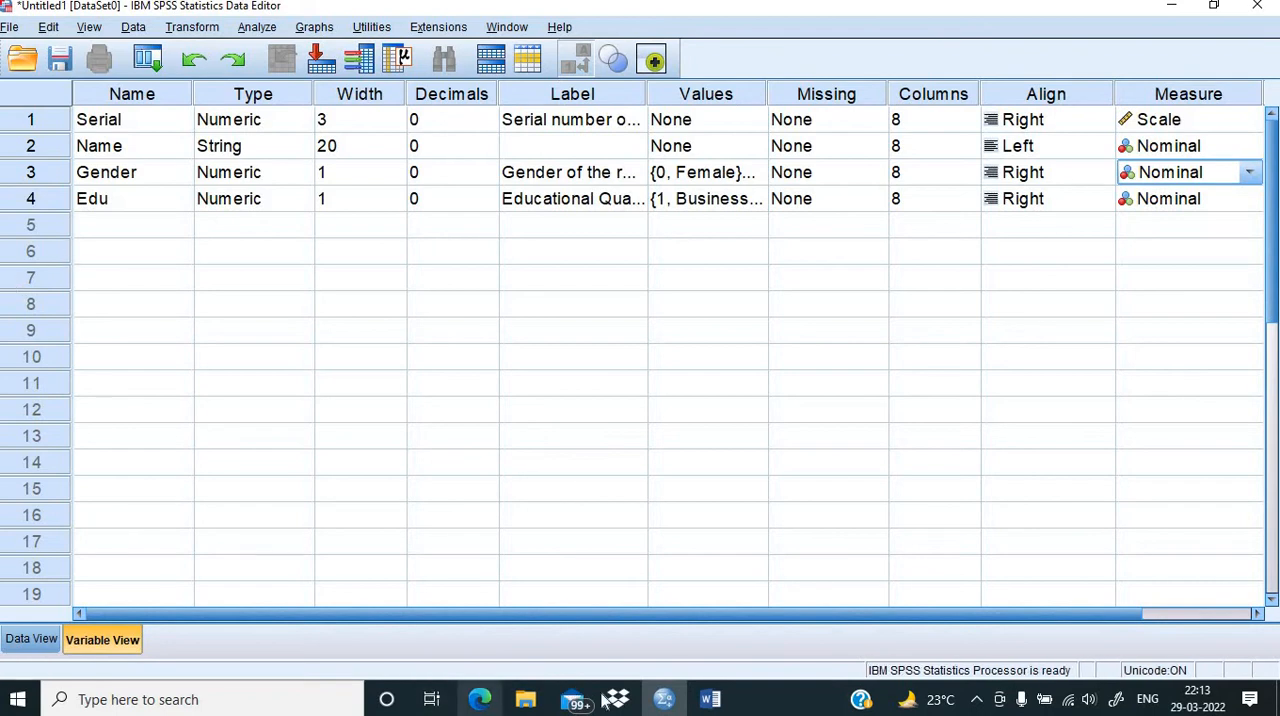
# Step: Check the item after educational background in the Word questionnaire and create the SPSS variable Age in row 5
pyautogui.click(710, 699)
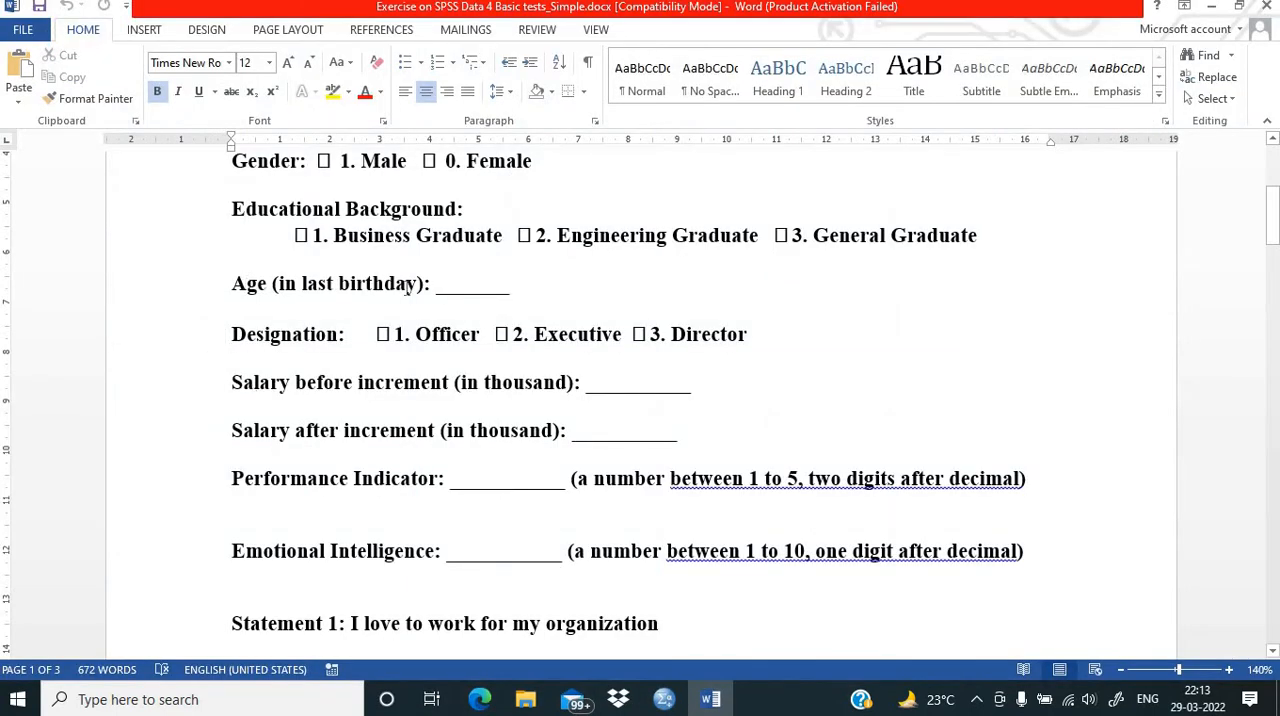
pyautogui.click(664, 699)
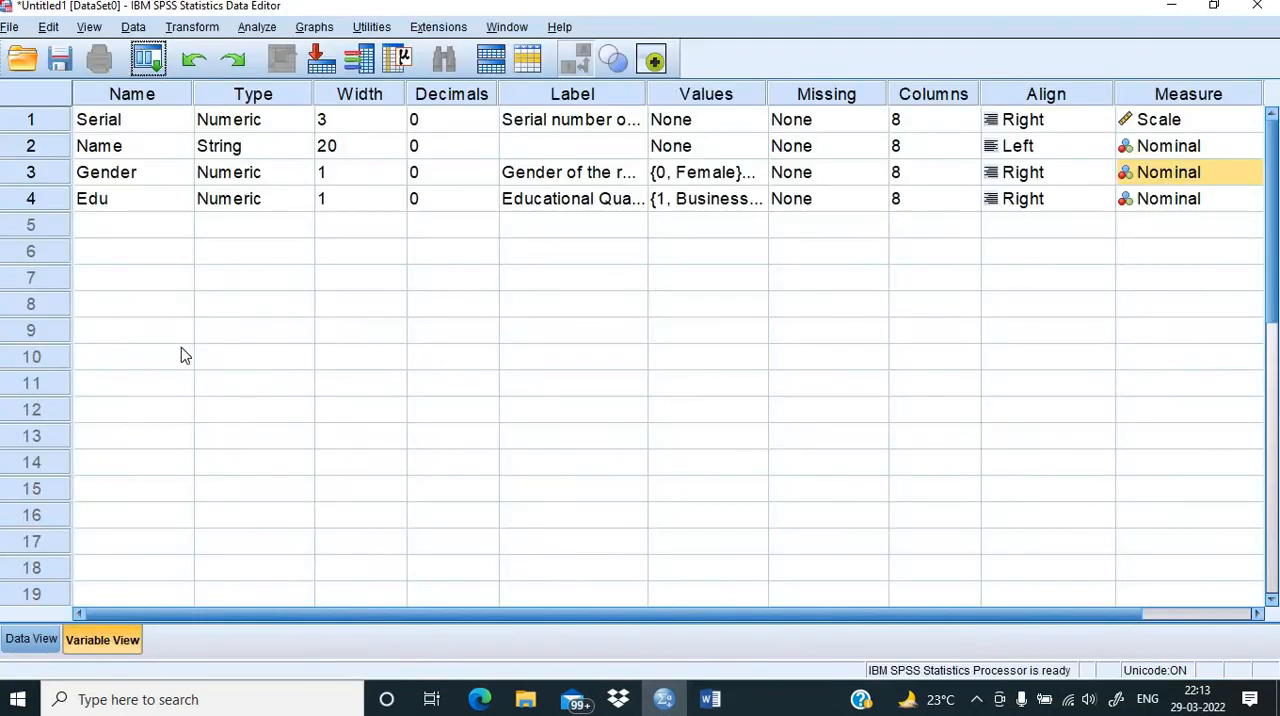
pyautogui.click(108, 236)
pyautogui.write('Age')
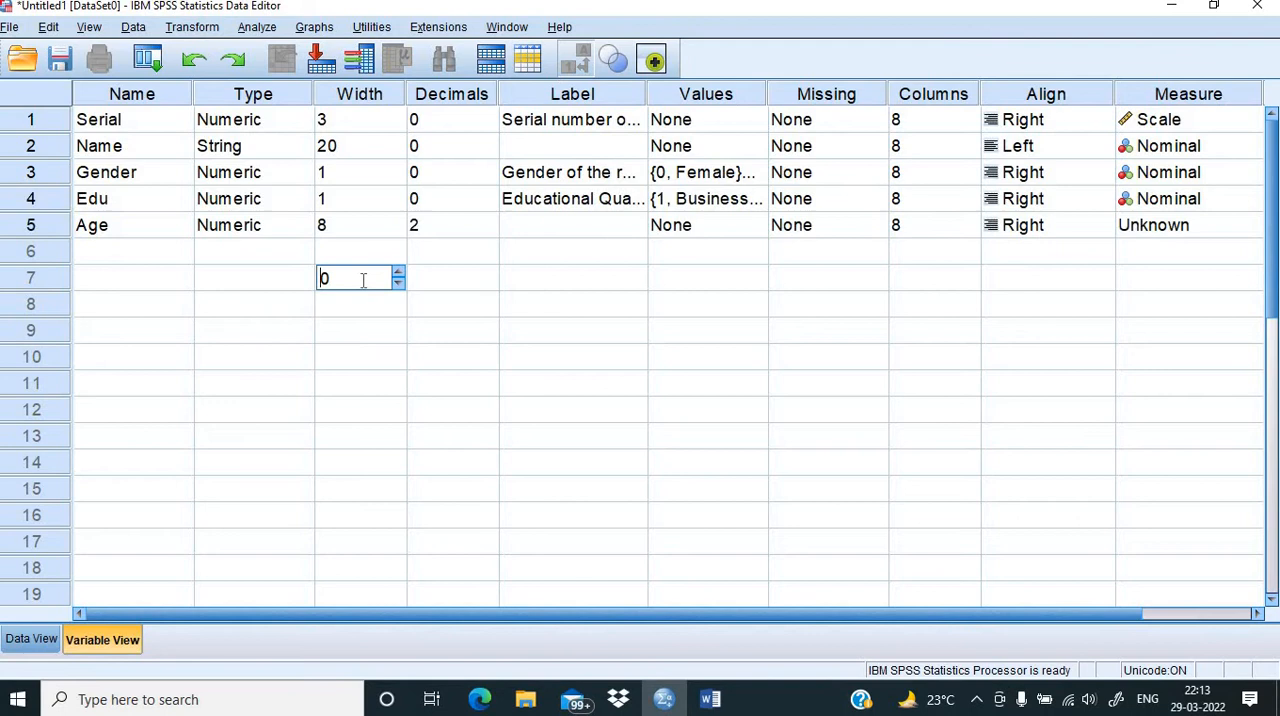
# Step: Set the Age variable's decimals to 0 and its width to 2
pyautogui.click(436, 226)
pyautogui.write('0')
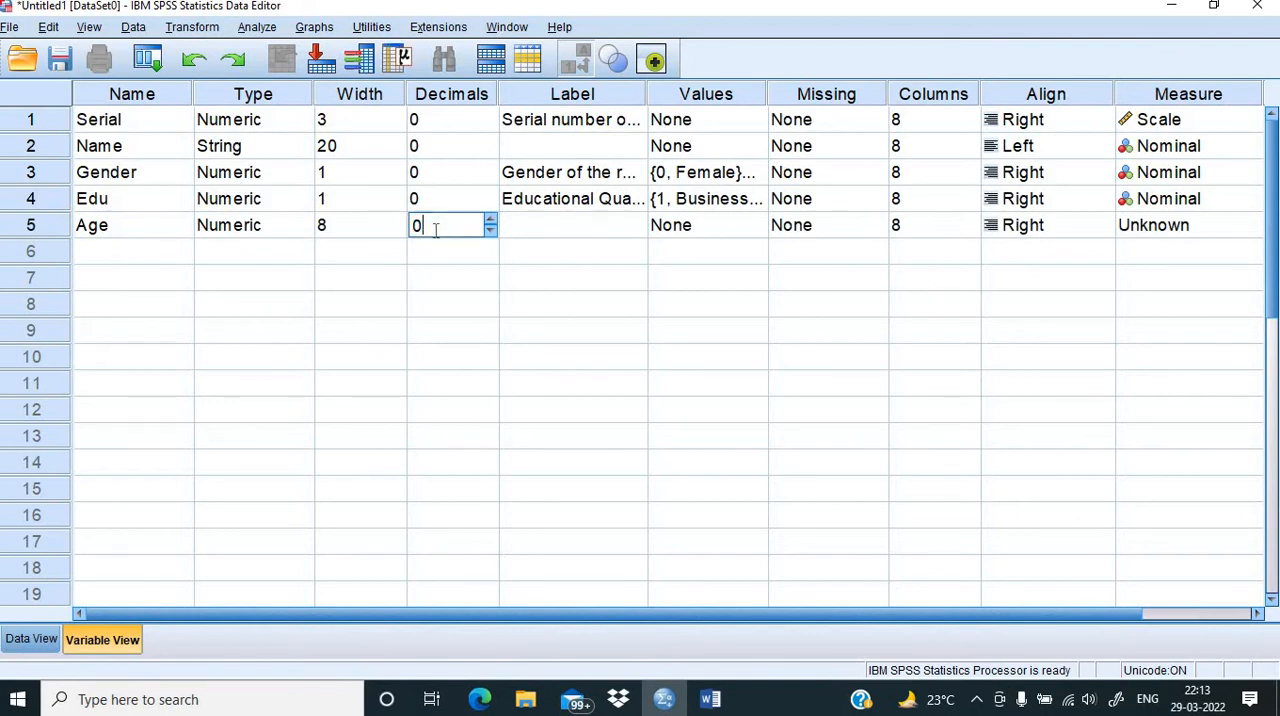
pyautogui.click(336, 227)
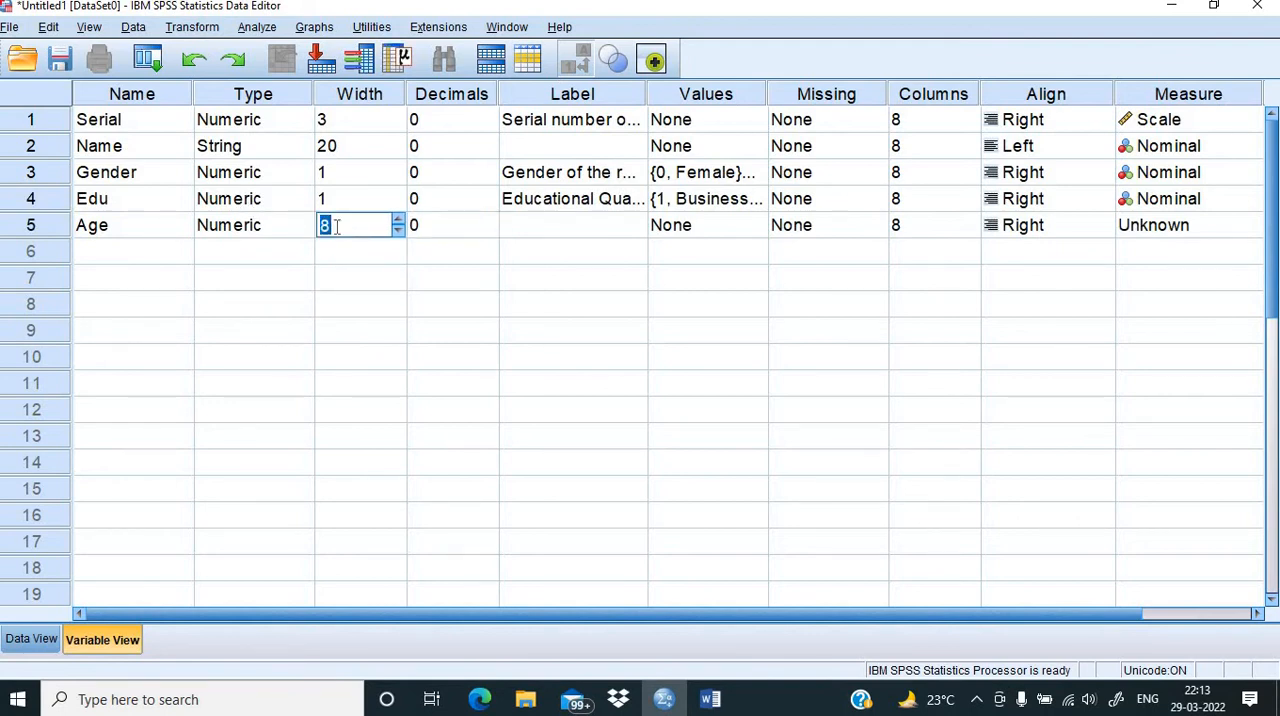
pyautogui.write('2')
# Step: Label the Age variable "Age at last birthday"
pyautogui.click(563, 238)
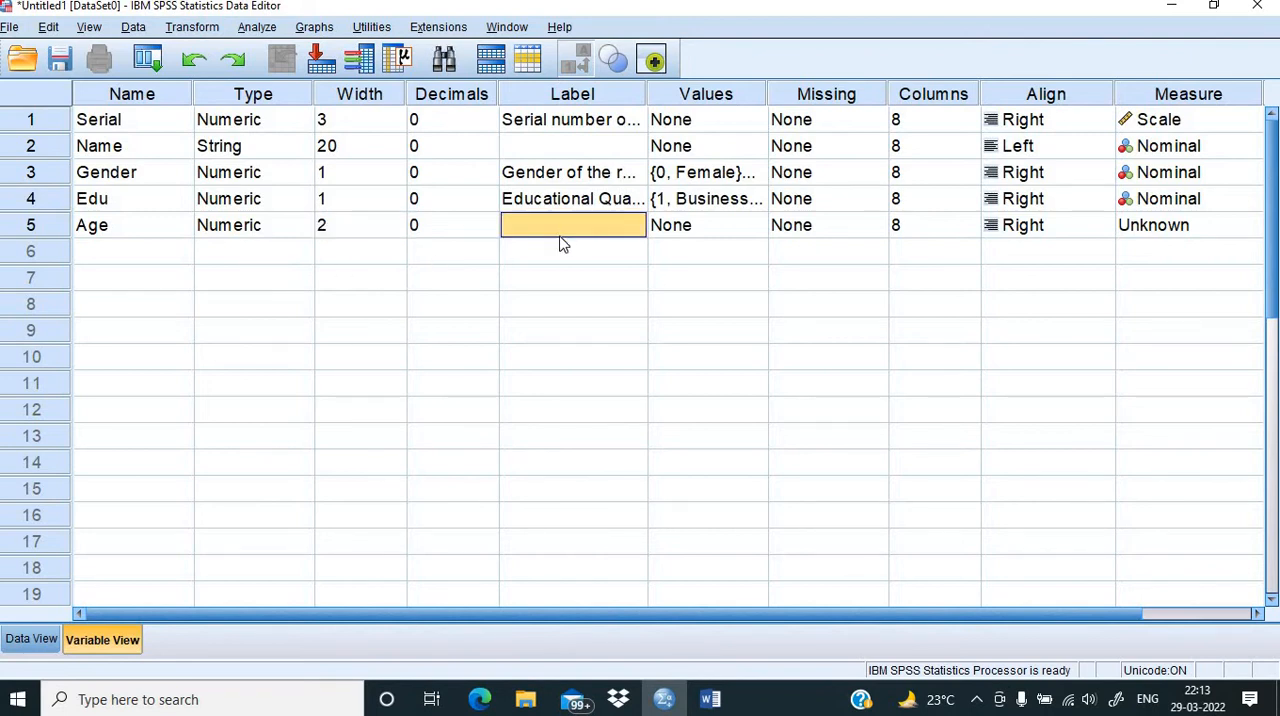
pyautogui.write('Age at')
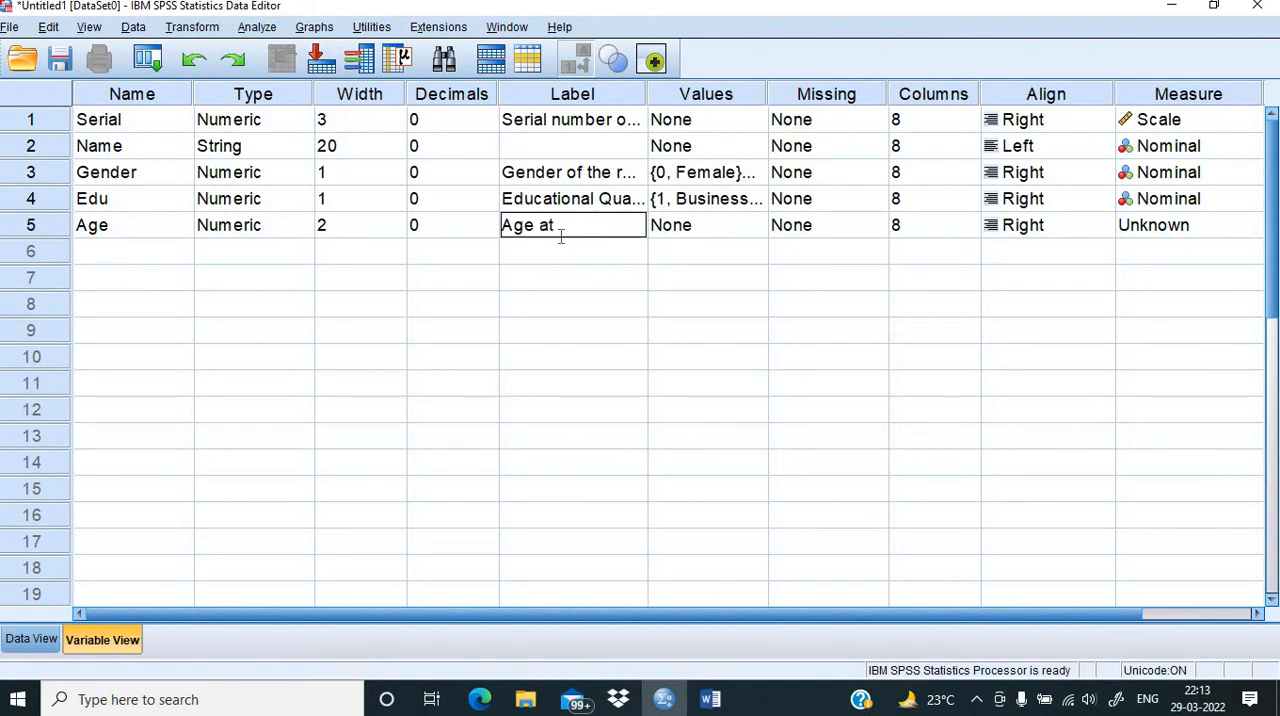
pyautogui.write(' last birthday')
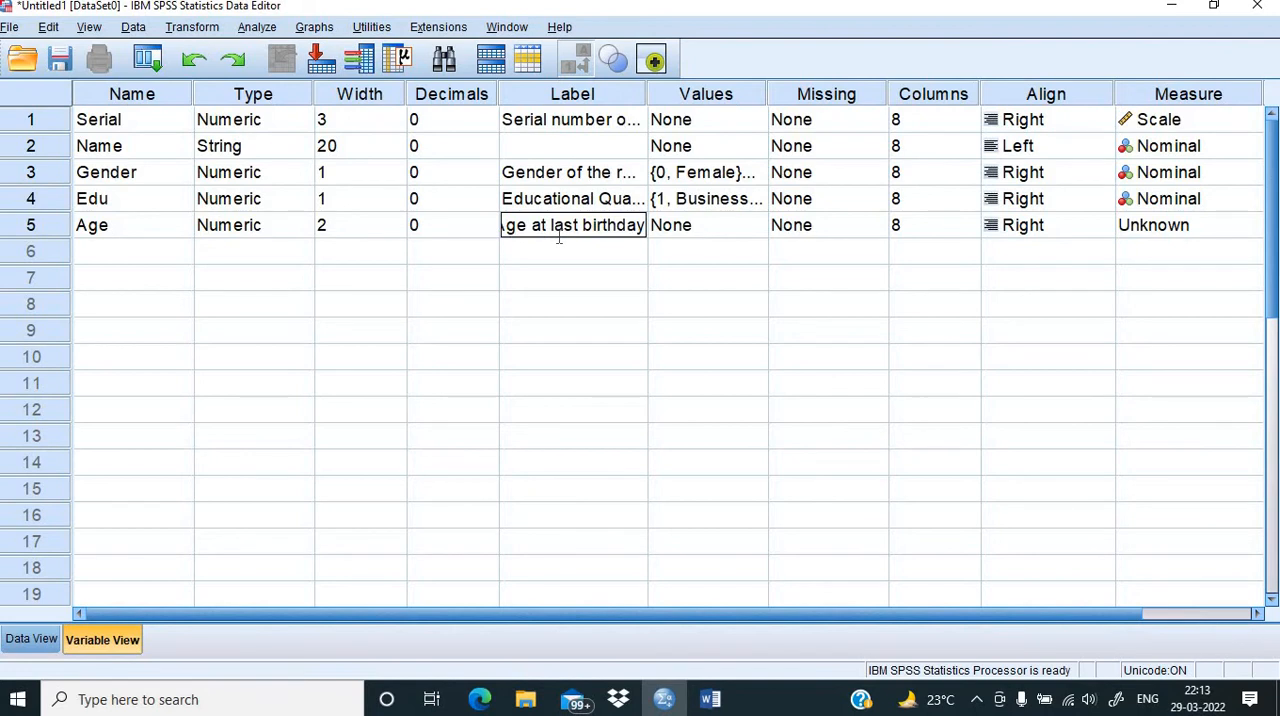
pyautogui.click(525, 261)
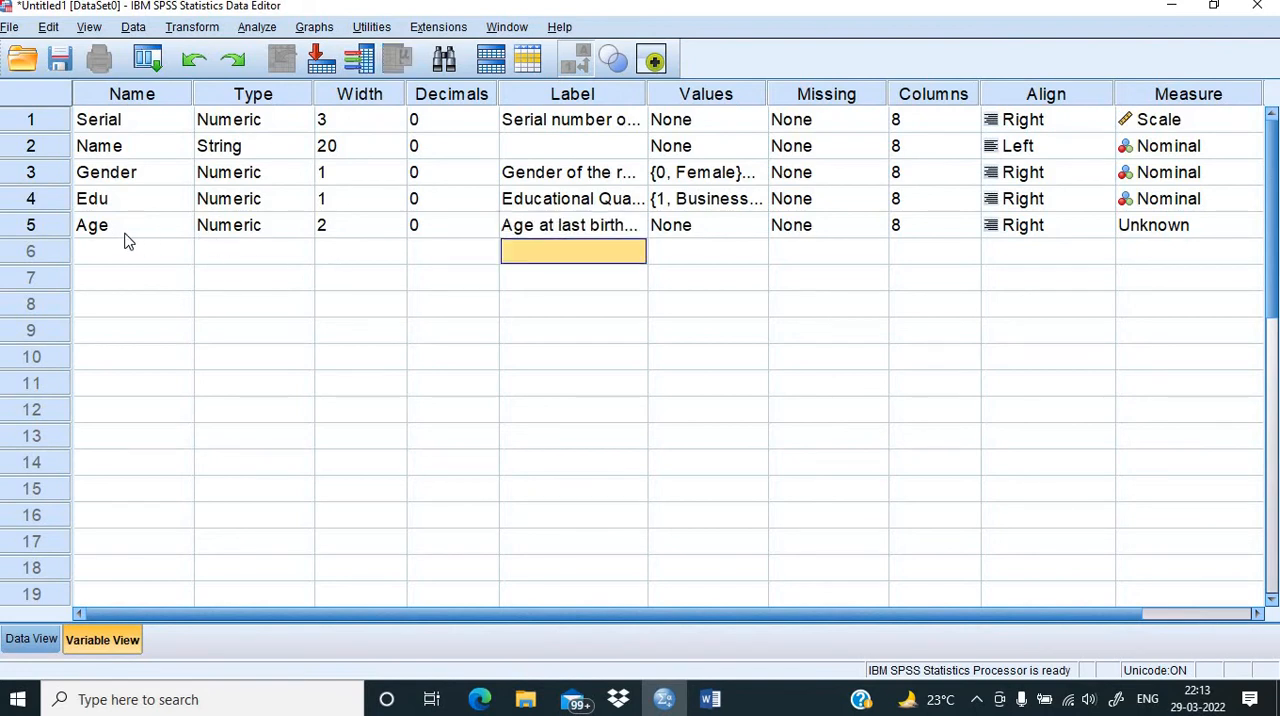
pyautogui.click(126, 236)
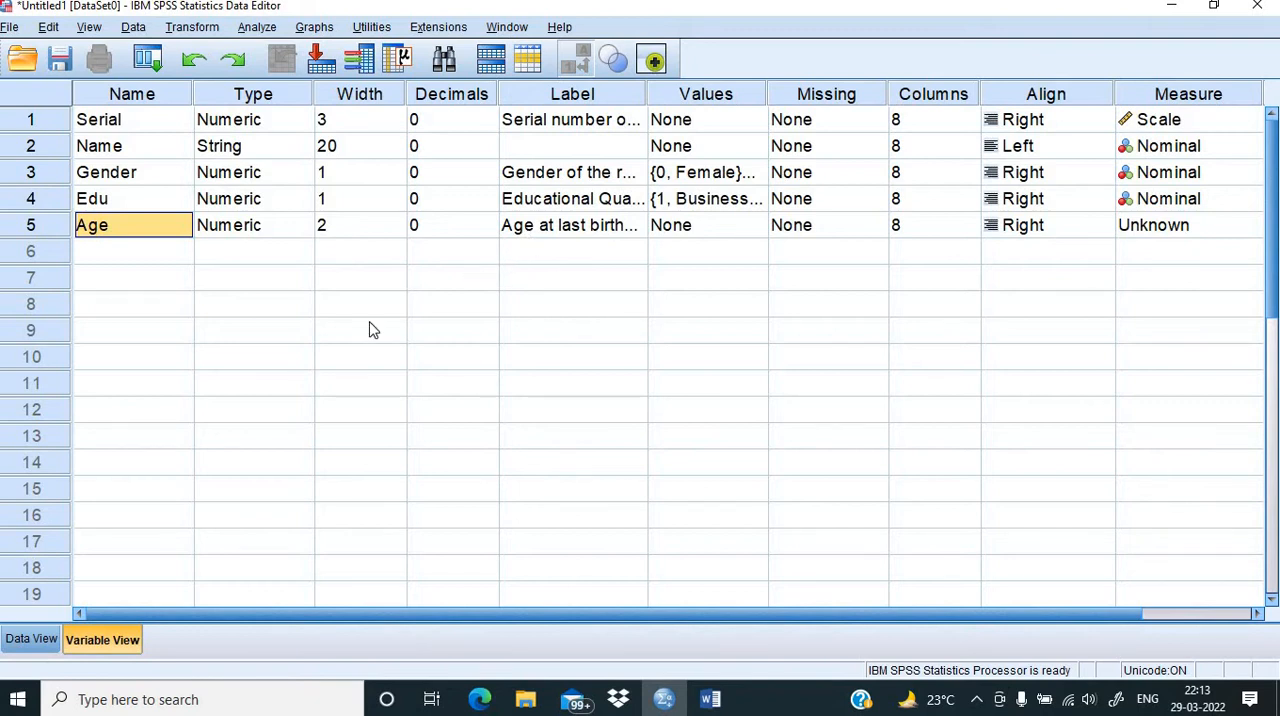
# Step: Review the items after age in the Word questionnaire and create the SPSS variable Desig in row 6
pyautogui.click(133, 254)
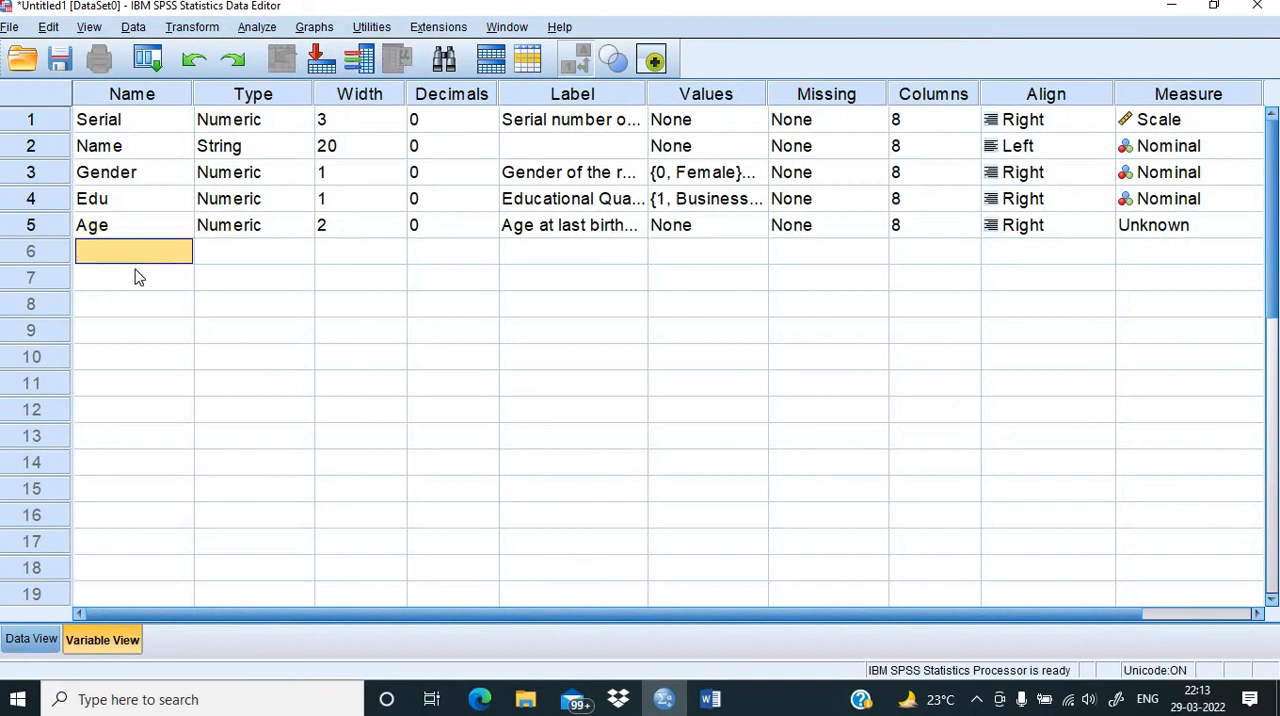
pyautogui.click(711, 702)
pyautogui.scroll(-2, 328, 461)
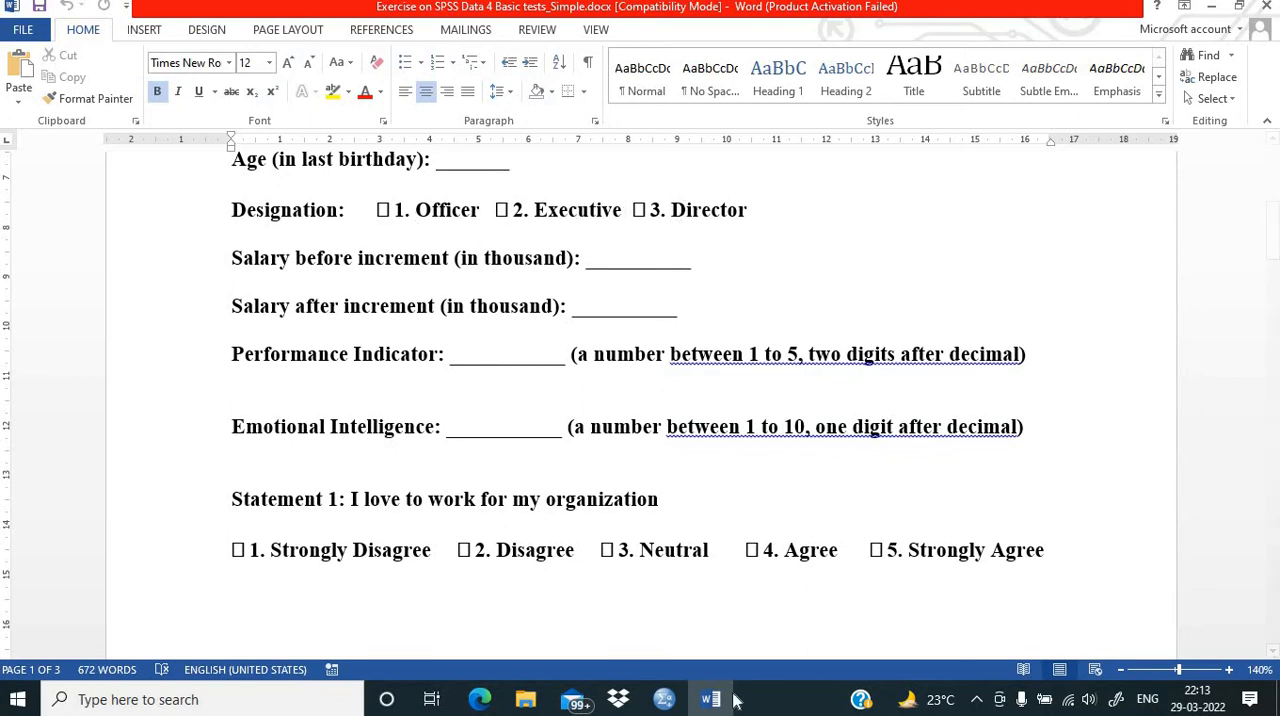
pyautogui.click(658, 705)
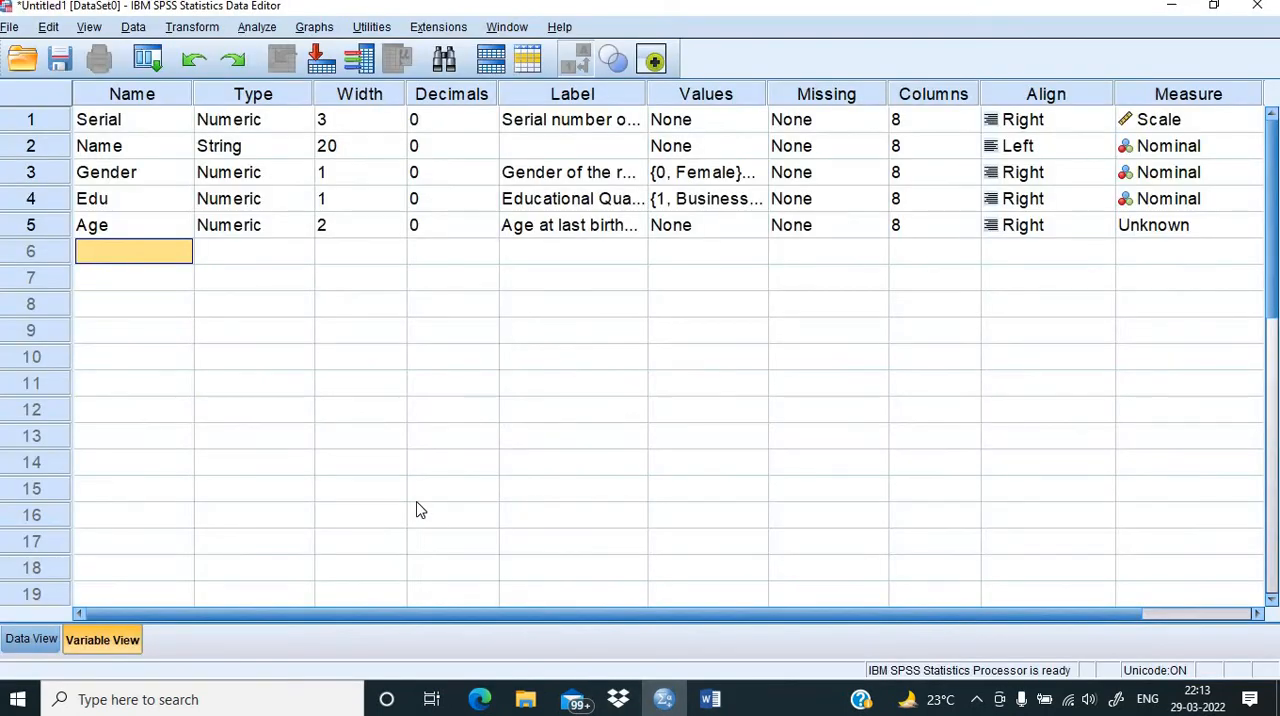
pyautogui.write('Des')
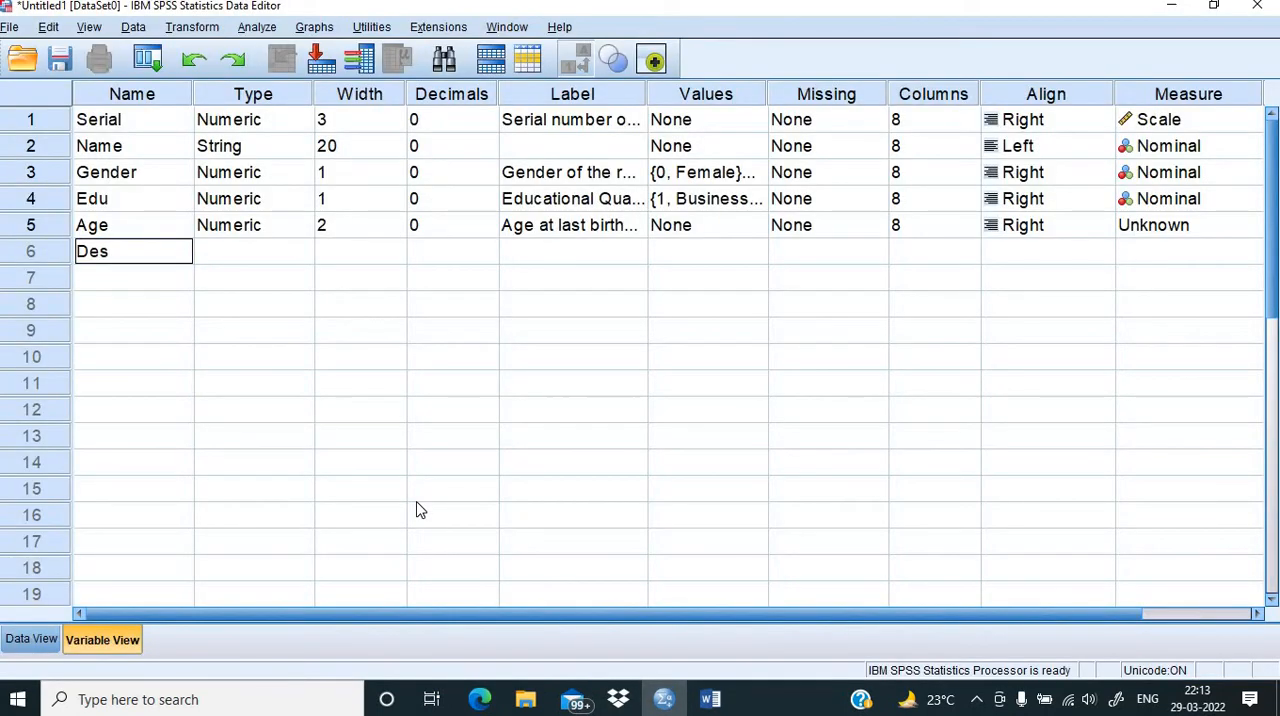
pyautogui.write('ig')
pyautogui.click(410, 355)
# Step: Set the Desig variable's decimals to 0 and its width to 1
pyautogui.click(422, 251)
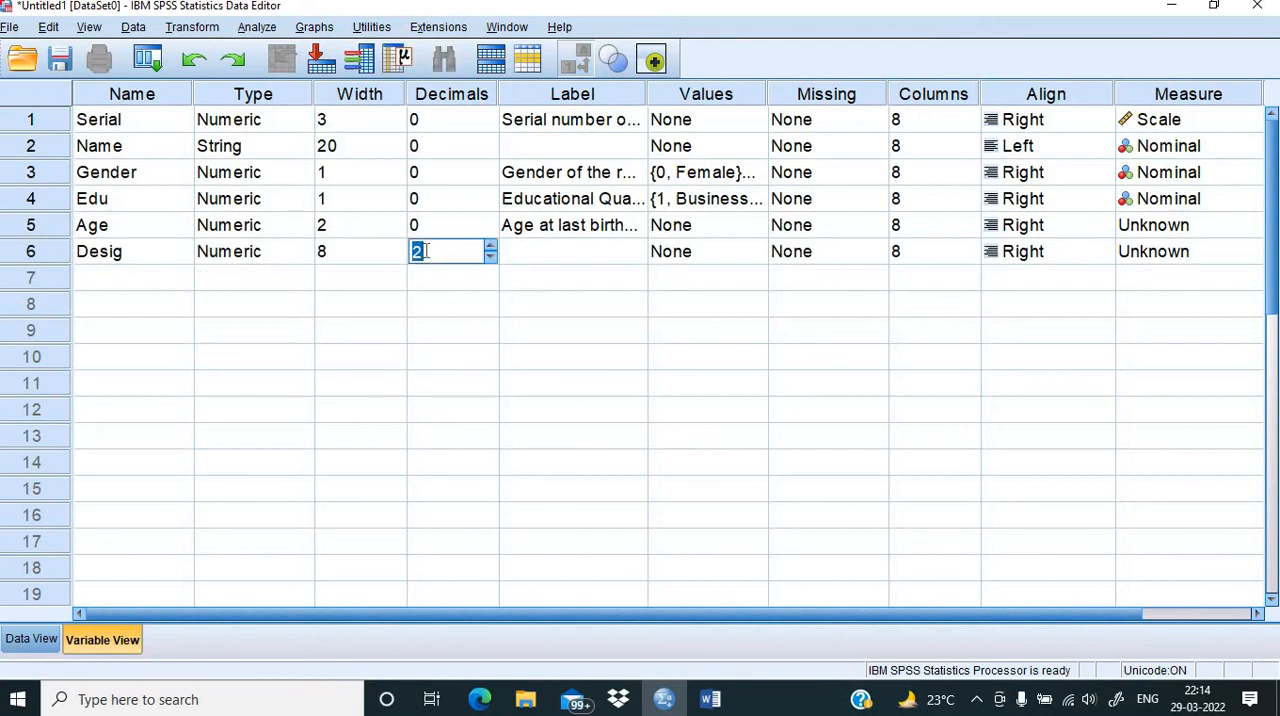
pyautogui.write('0')
pyautogui.click(340, 254)
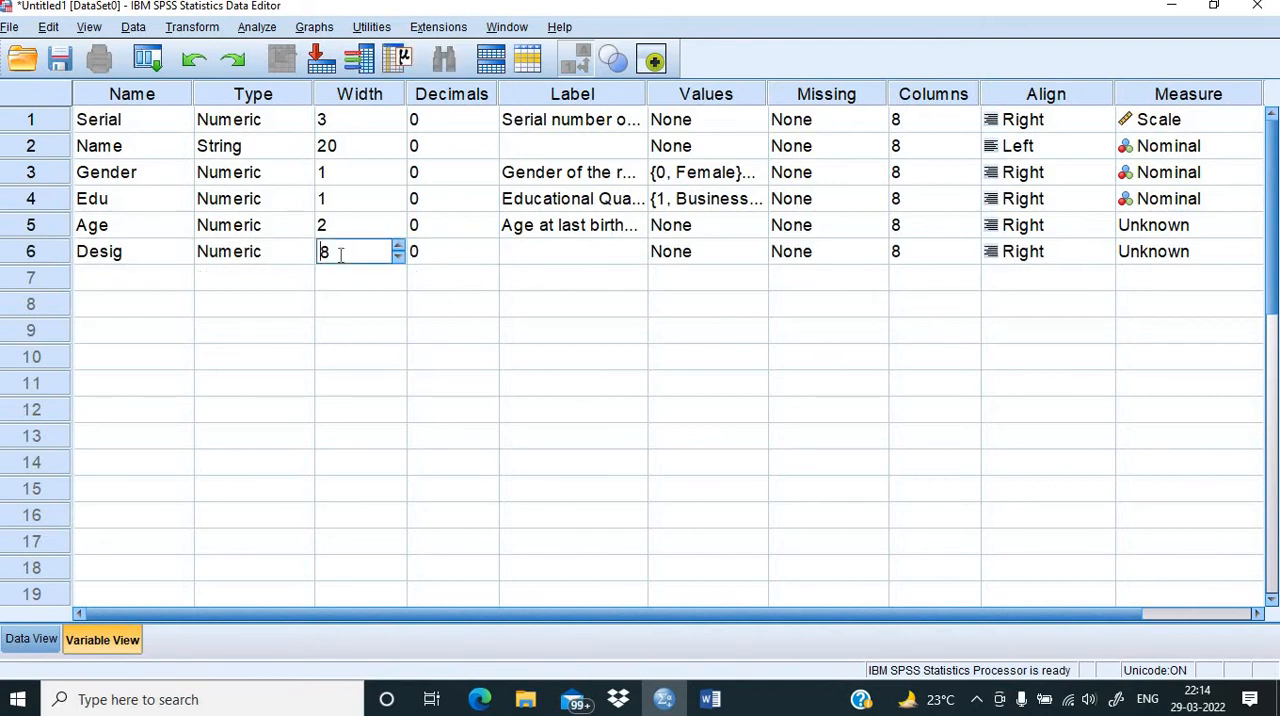
pyautogui.doubleClick(340, 254)
pyautogui.write('1')
# Step: Label the Desig variable "Designation of the respondent"
pyautogui.click(528, 260)
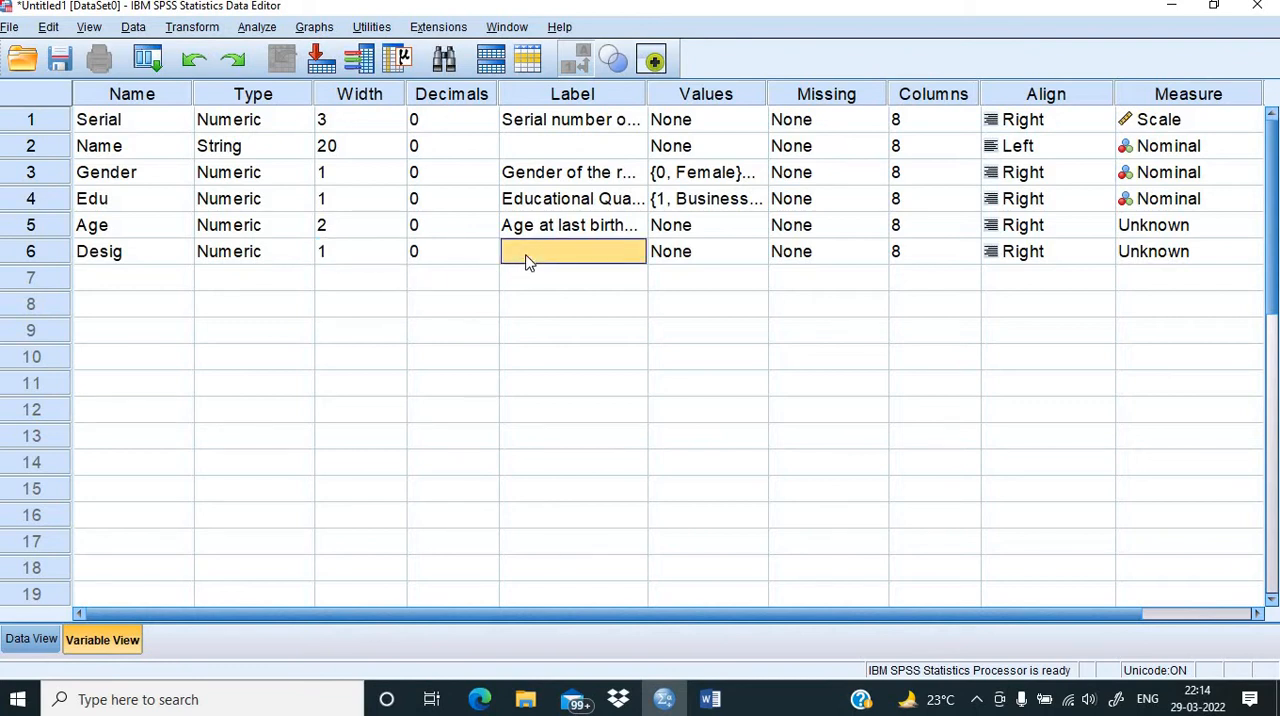
pyautogui.write('Desig')
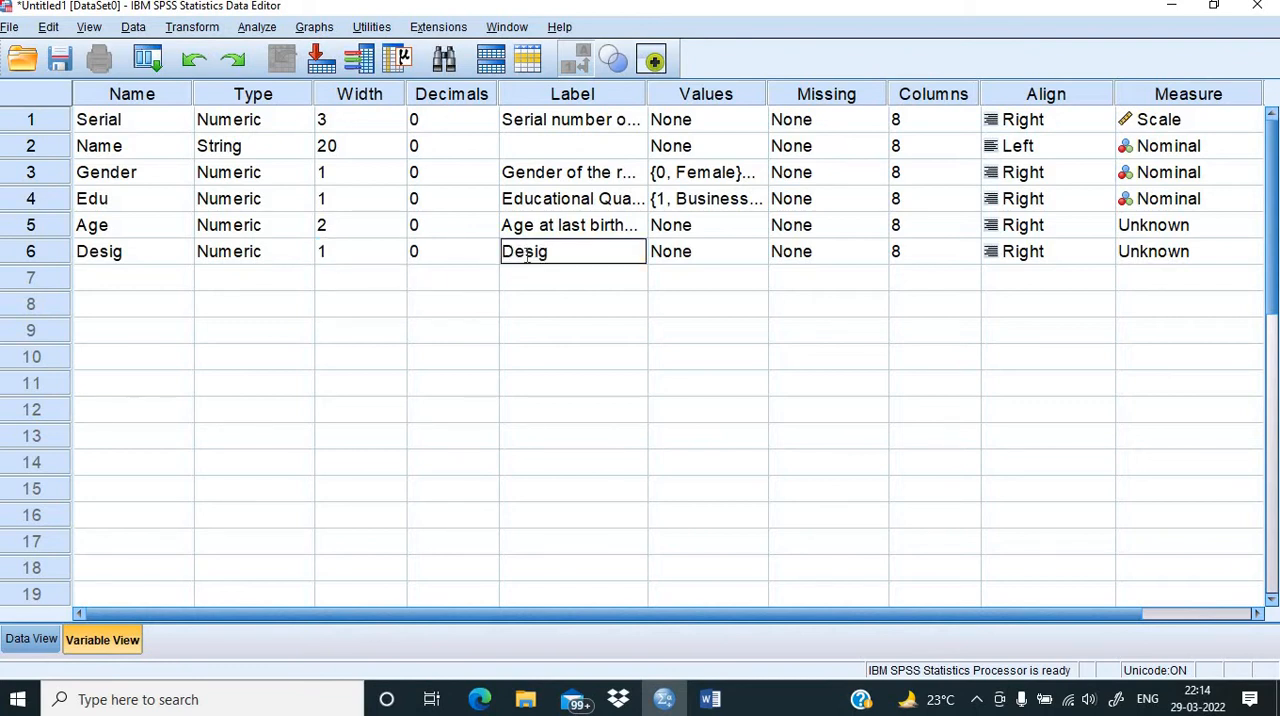
pyautogui.write('nation of the')
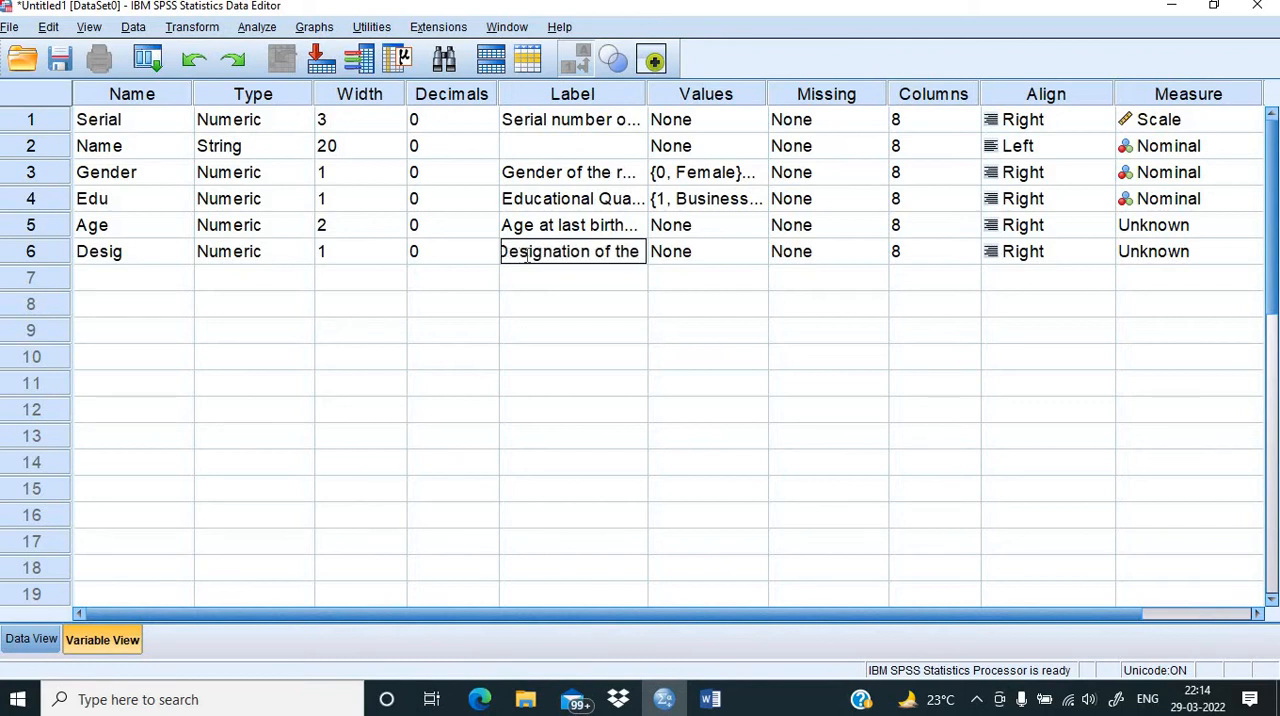
pyautogui.write(' res')
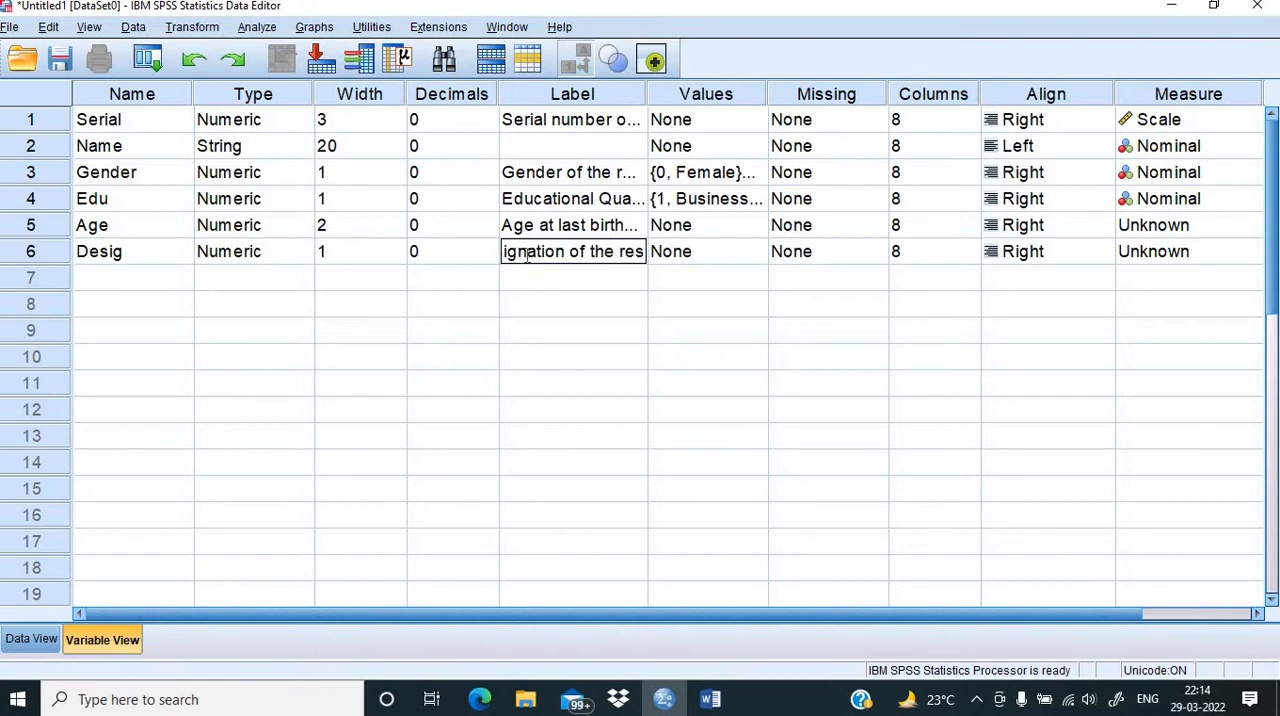
pyautogui.write('pondent')
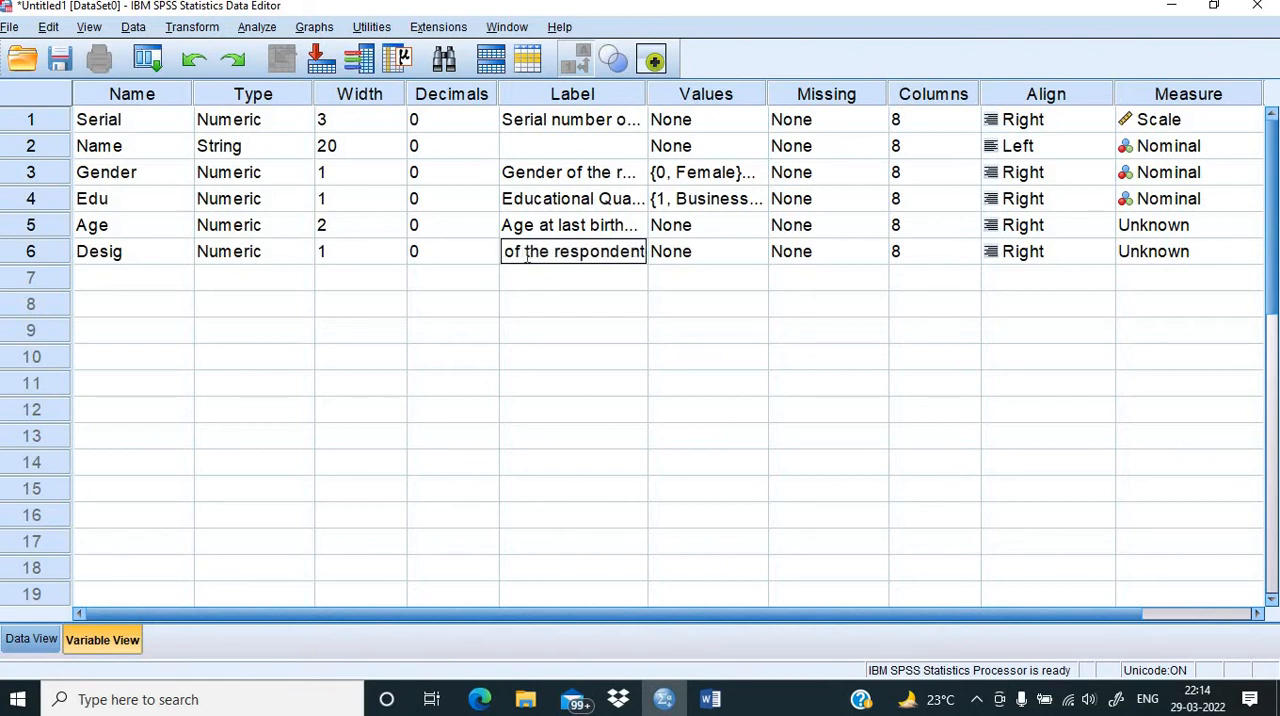
# Step: Open the value labels of the Desig variable and add value 1 as "Officer"
pyautogui.click(731, 267)
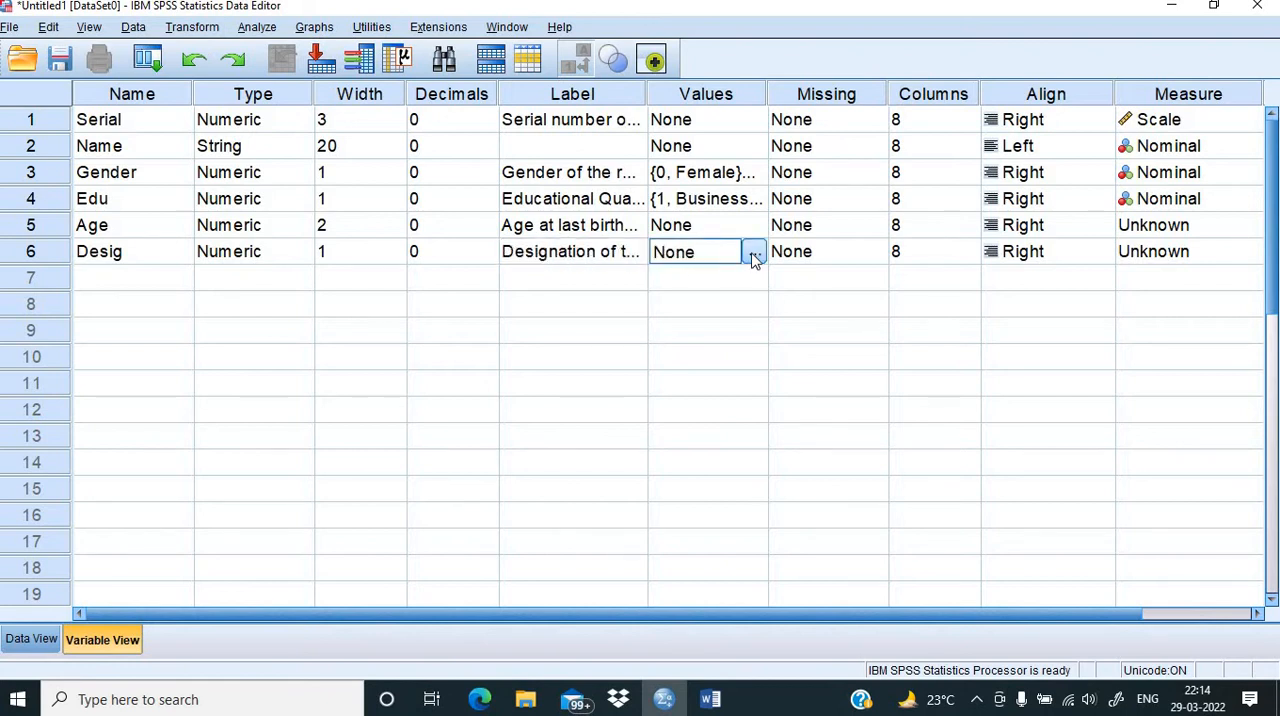
pyautogui.click(755, 256)
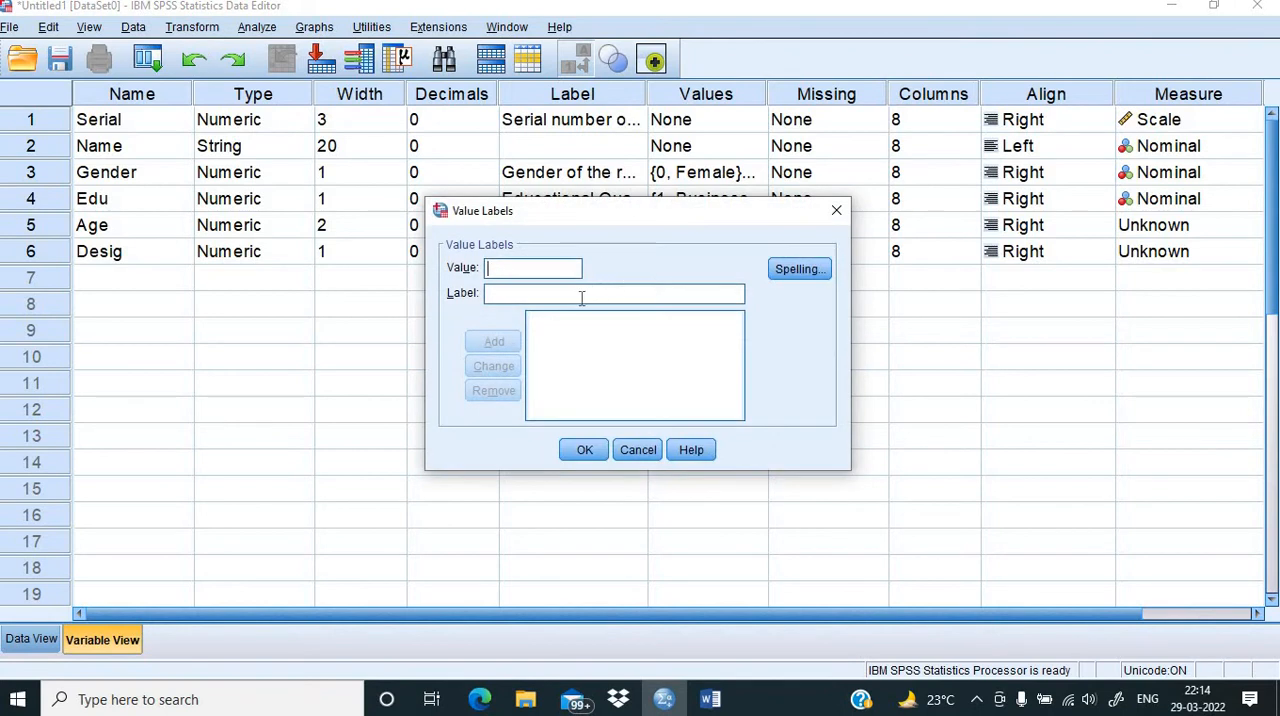
pyautogui.write('1')
pyautogui.click(579, 298)
pyautogui.write('Officer')
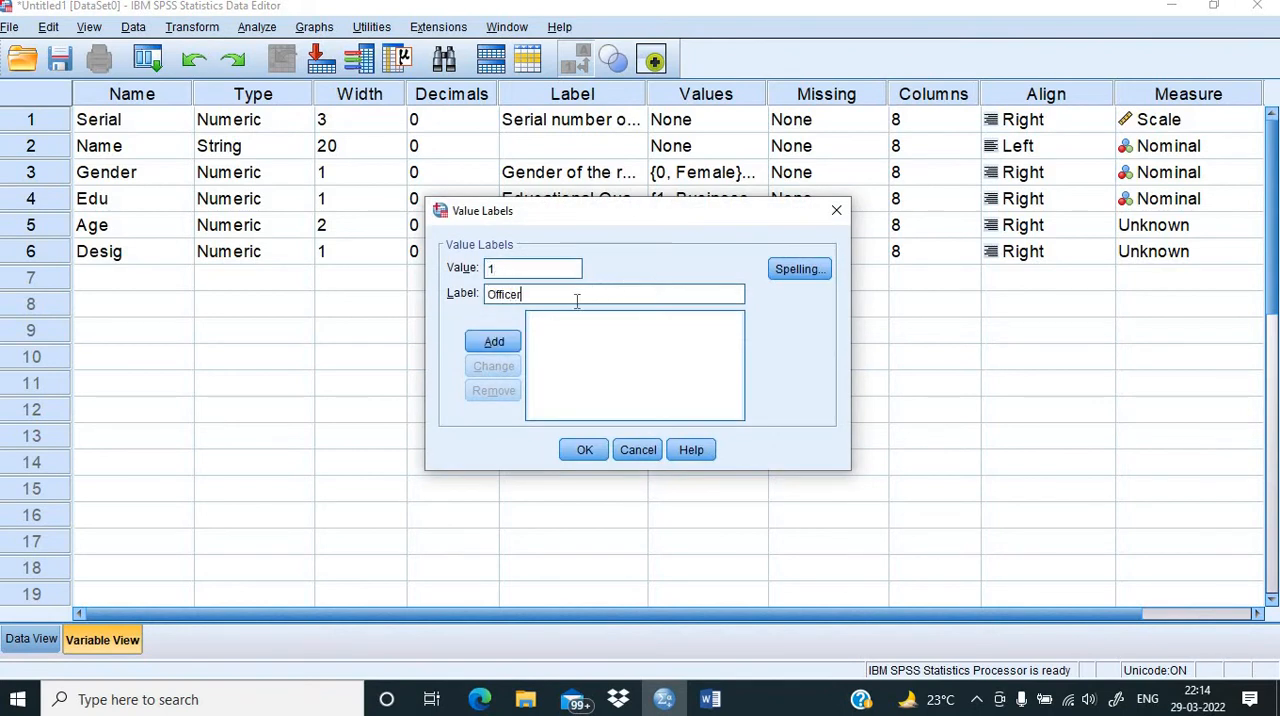
pyautogui.click(494, 342)
# Step: Add the value label 2 = "Executive" for the Desig variable
pyautogui.write('2')
pyautogui.click(499, 292)
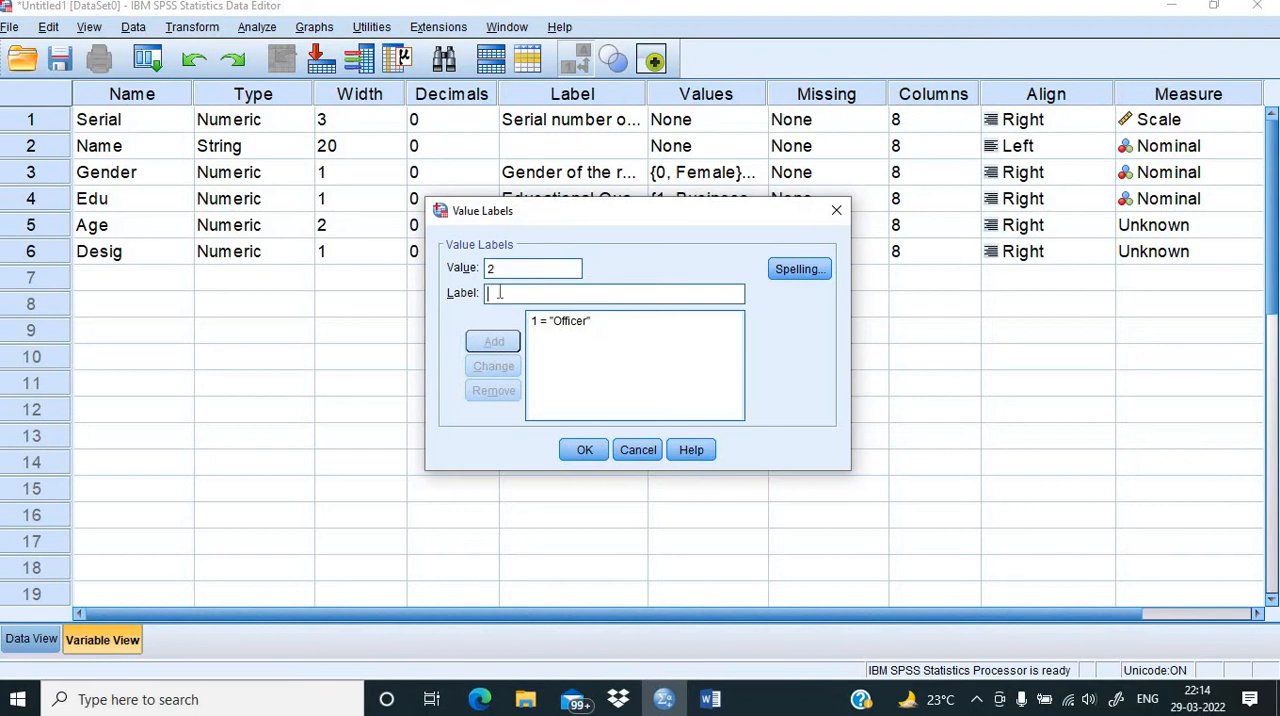
pyautogui.write('Exe')
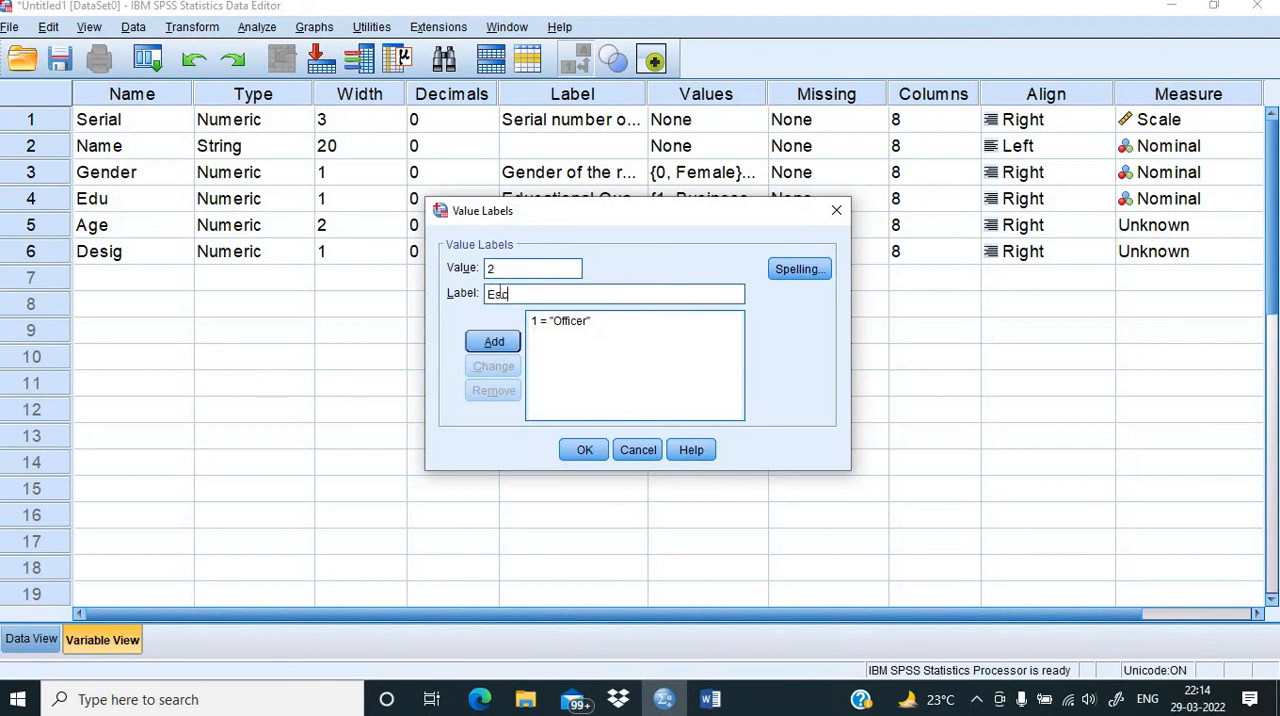
pyautogui.press('BackSpace')
pyautogui.press('BackSpace')
pyautogui.write('xecutive')
pyautogui.click(492, 342)
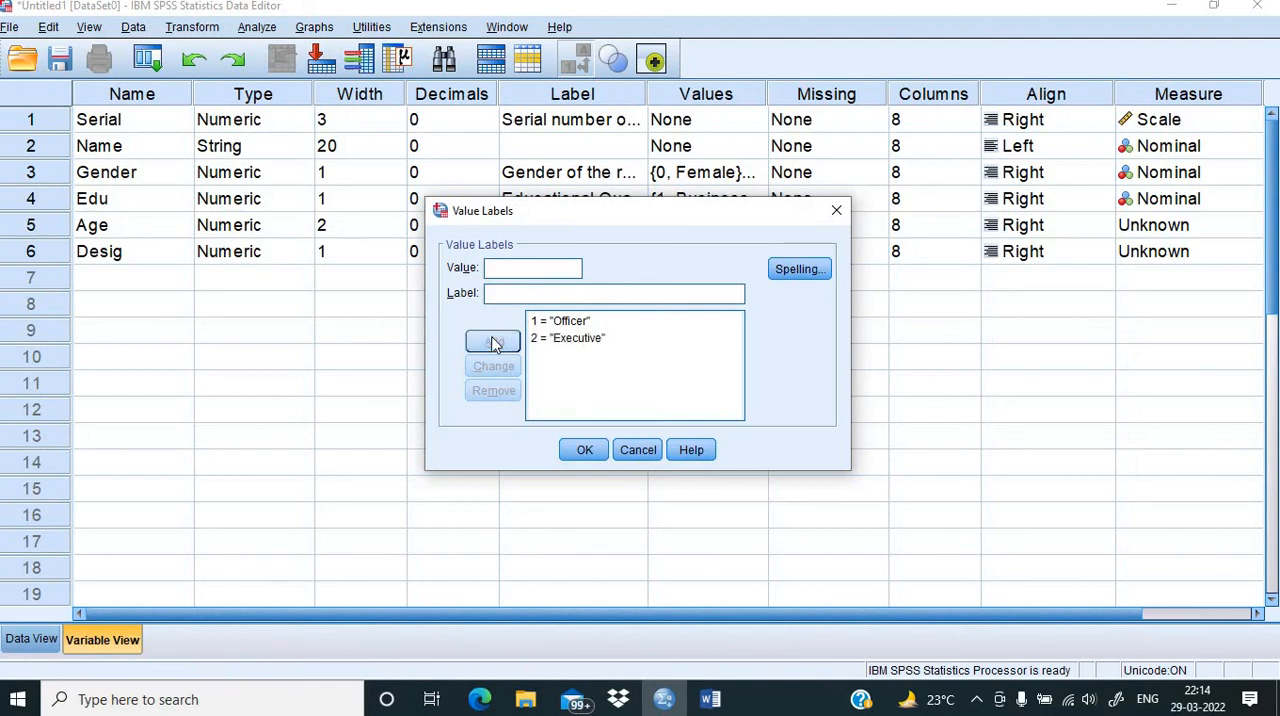
# Step: Add the value label 3 = "Director" and apply the value labels to the Desig variable
pyautogui.write('3')
pyautogui.click(501, 295)
pyautogui.write('Director')
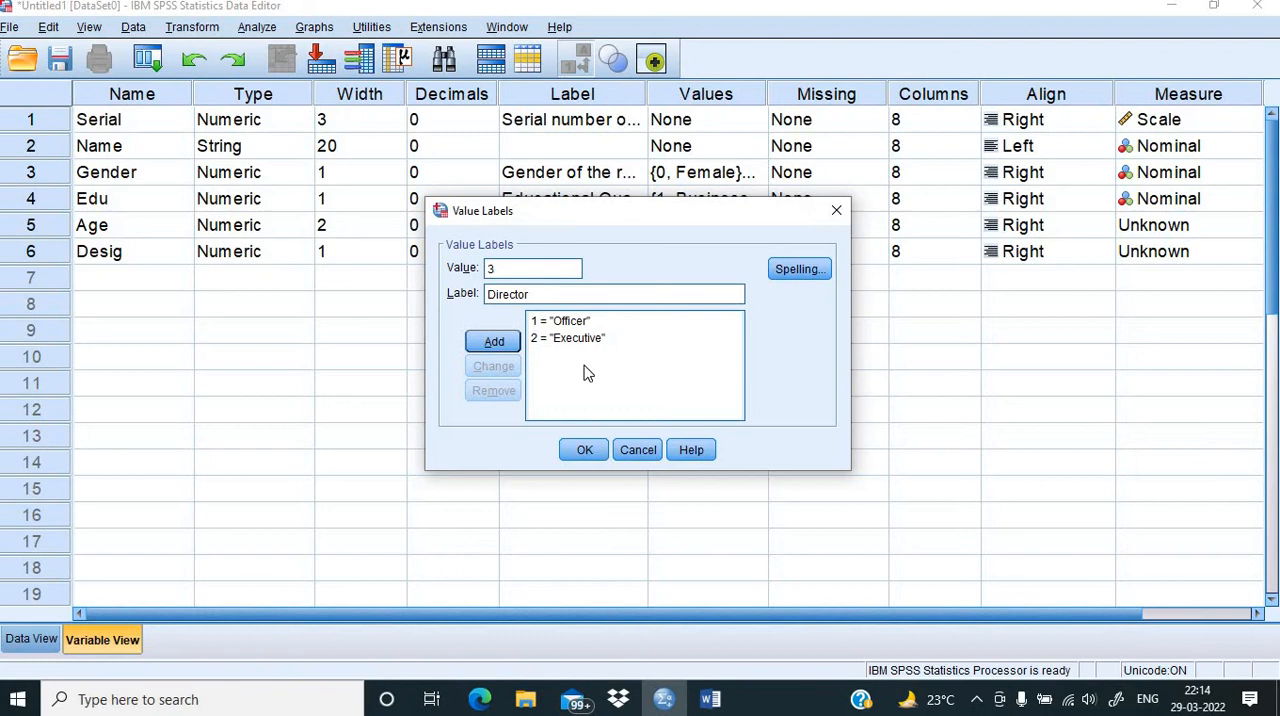
pyautogui.click(494, 343)
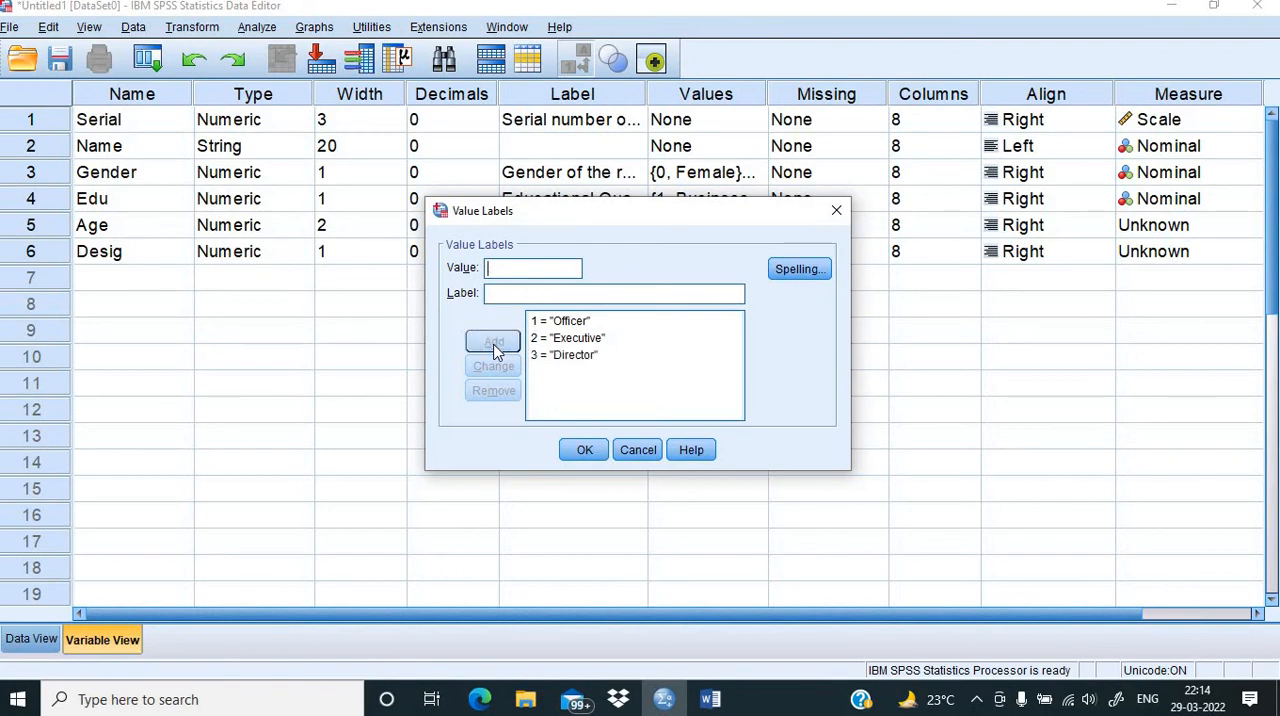
pyautogui.click(583, 450)
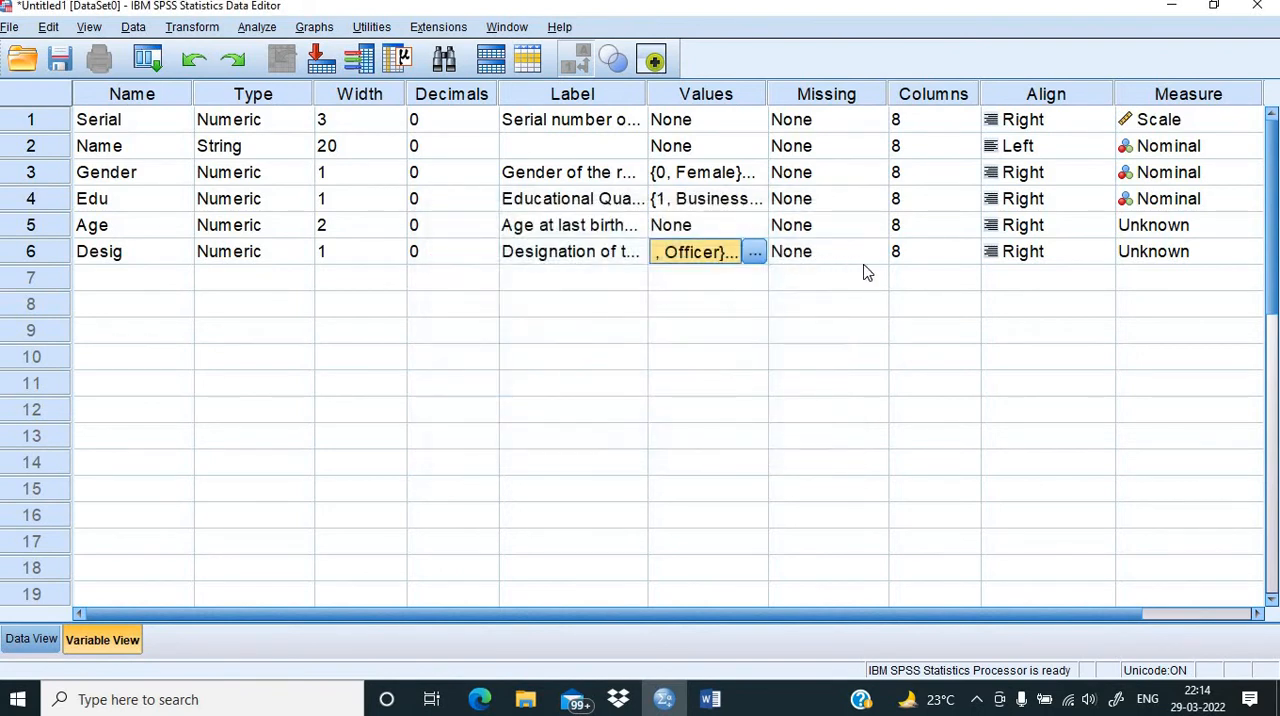
# Step: Set the measurement level of Desig to Ordinal and of Age to Scale
pyautogui.click(1214, 258)
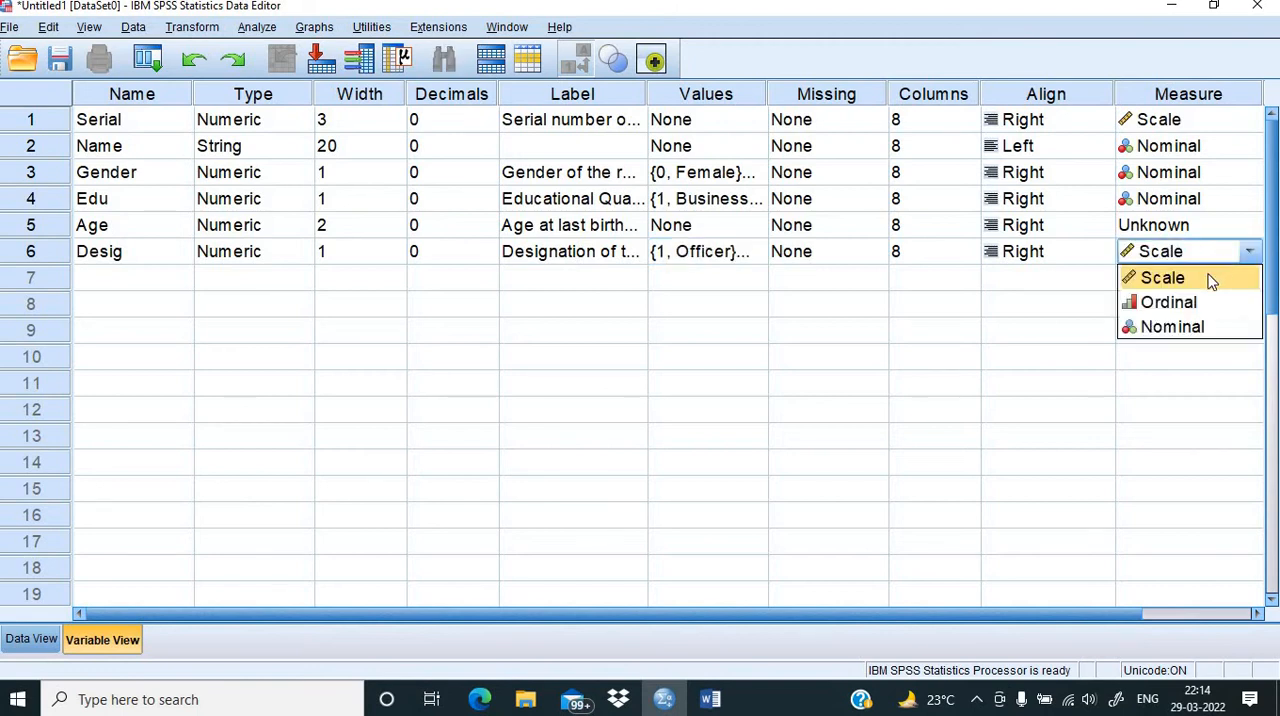
pyautogui.click(1163, 302)
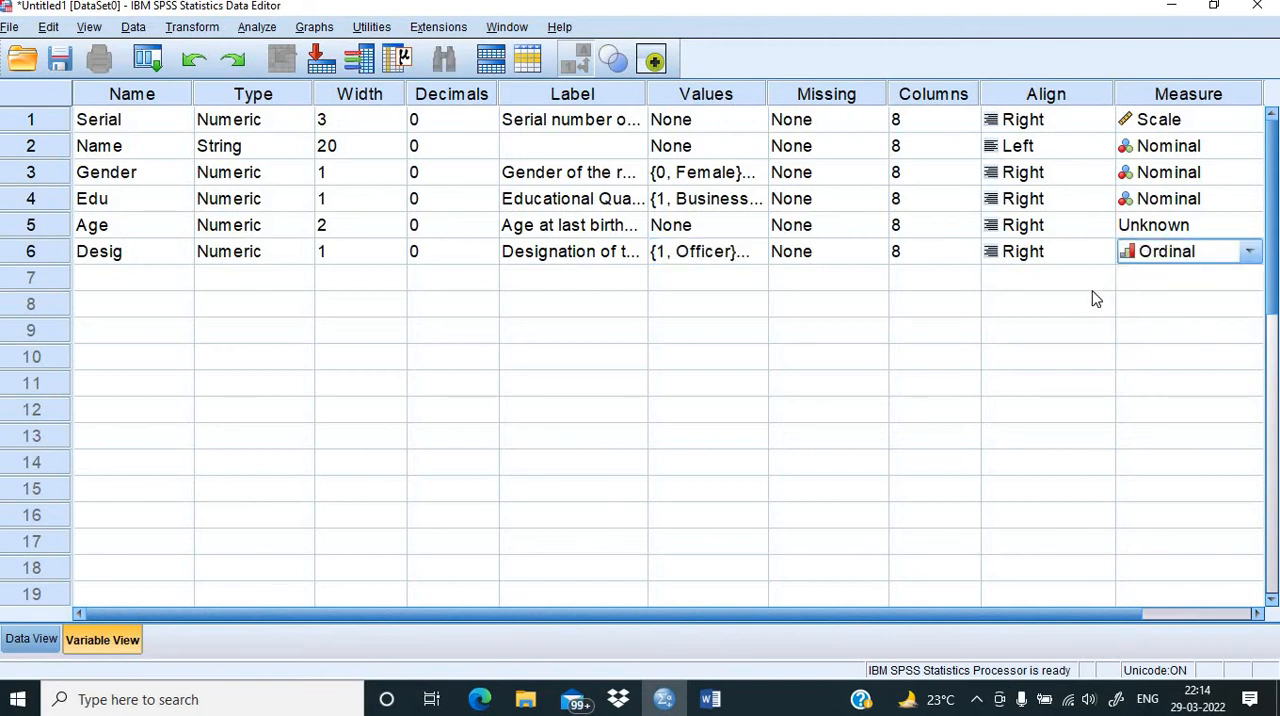
pyautogui.click(1236, 230)
pyautogui.click(1160, 251)
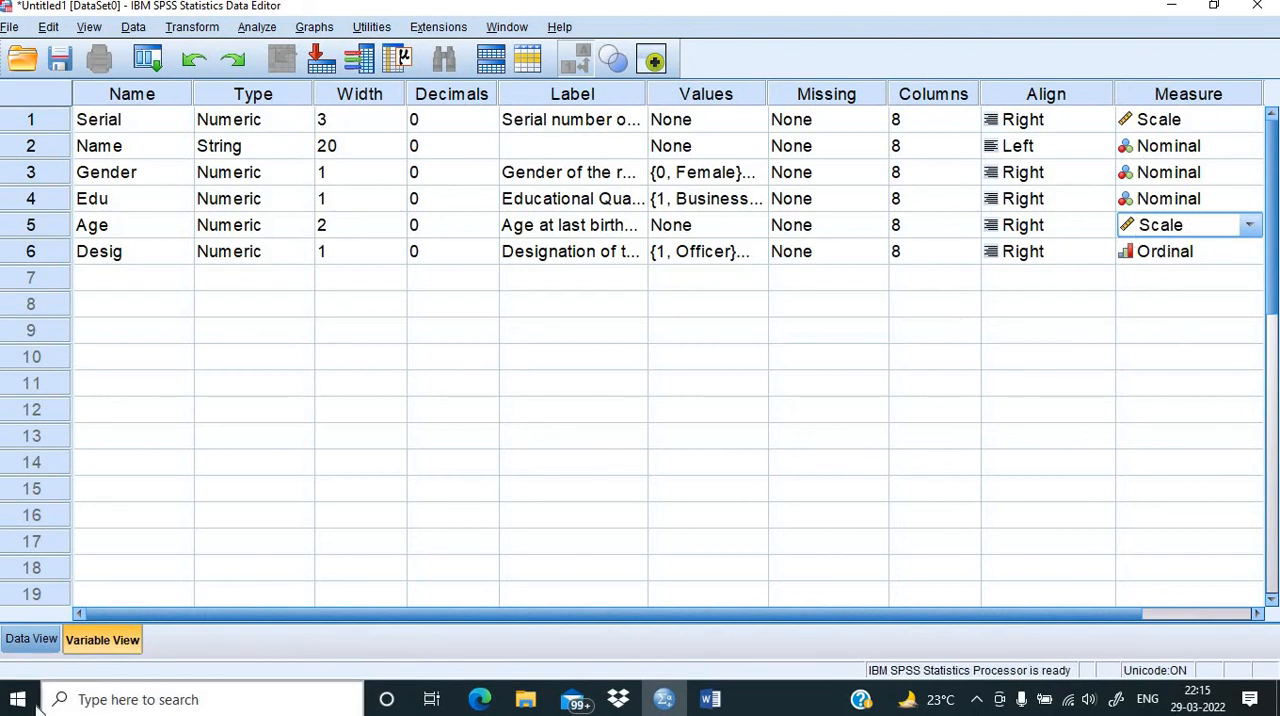
# Step: Review the salary and following items in the Word questionnaire, and create the SPSS variable Salaryb4 in row 7
pyautogui.click(709, 700)
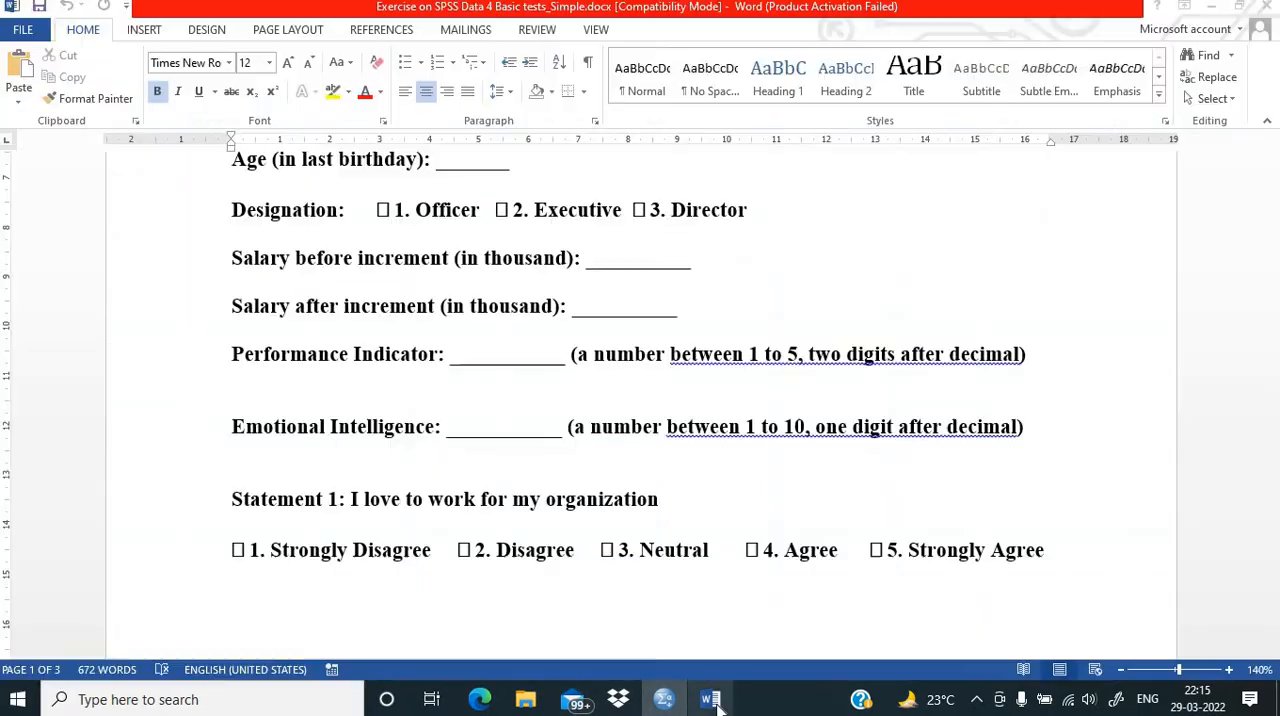
pyautogui.scroll(-1, 468, 404)
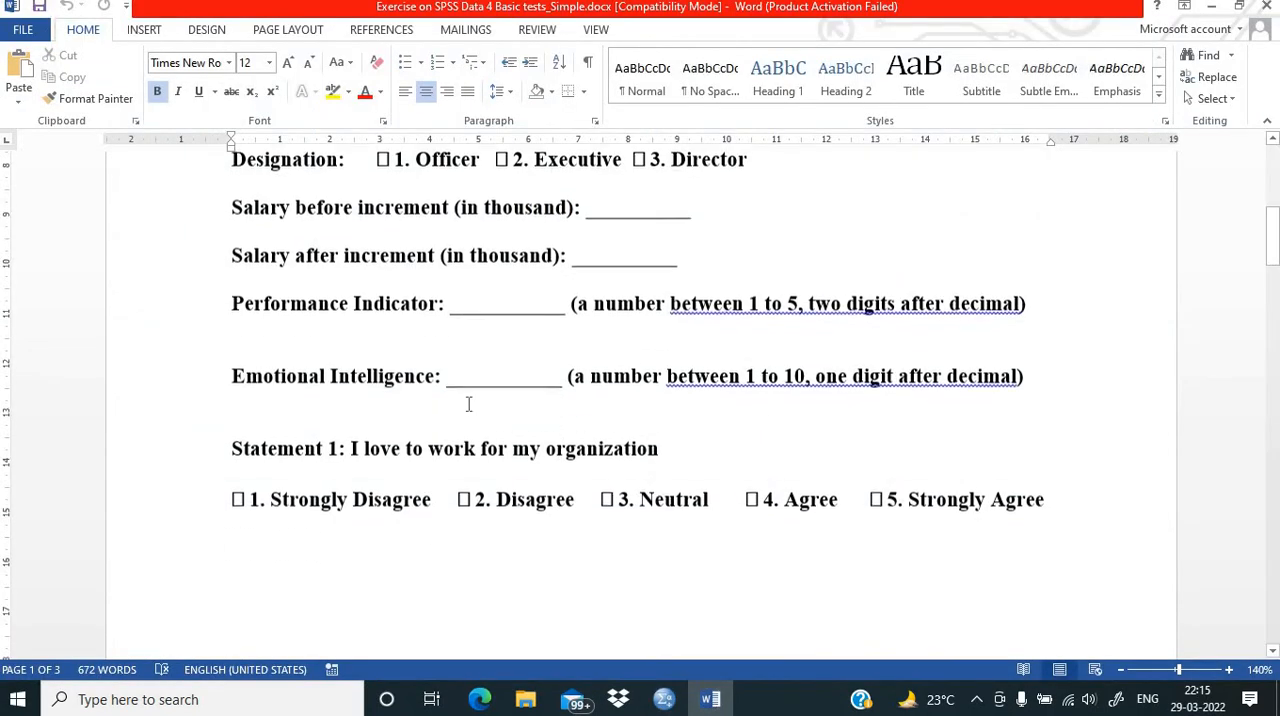
pyautogui.scroll(2, 468, 404)
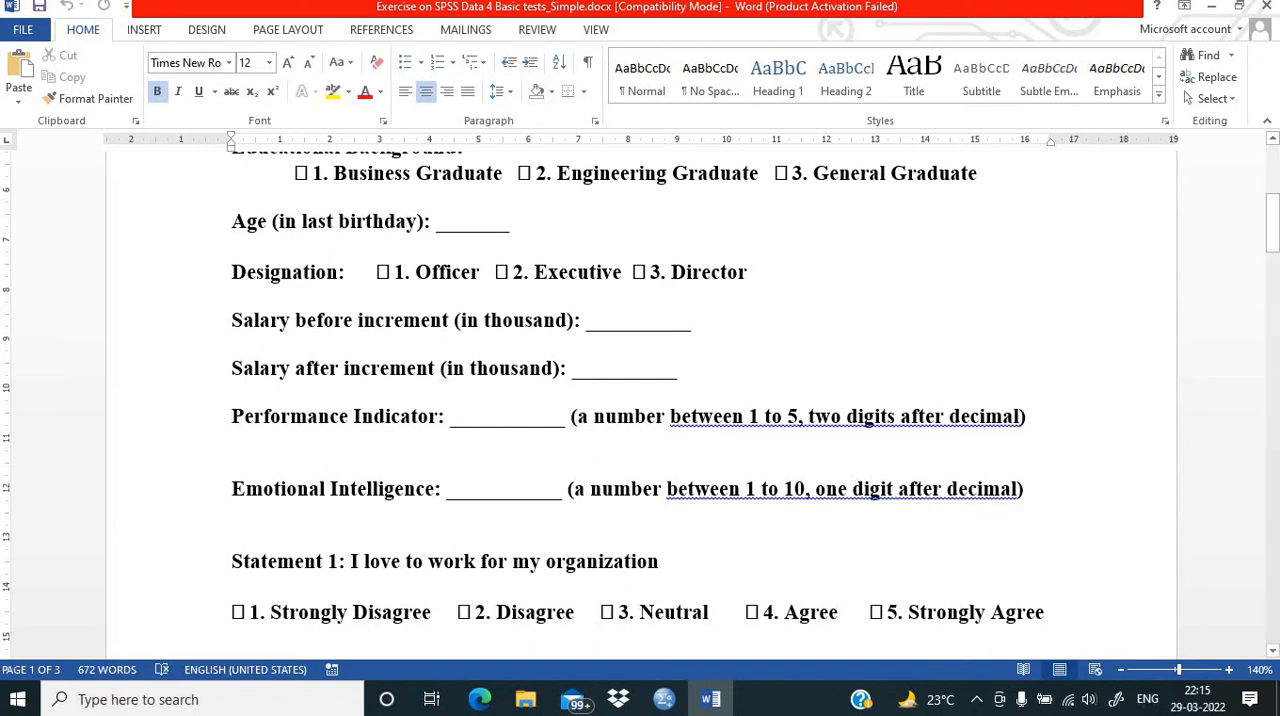
pyautogui.click(663, 699)
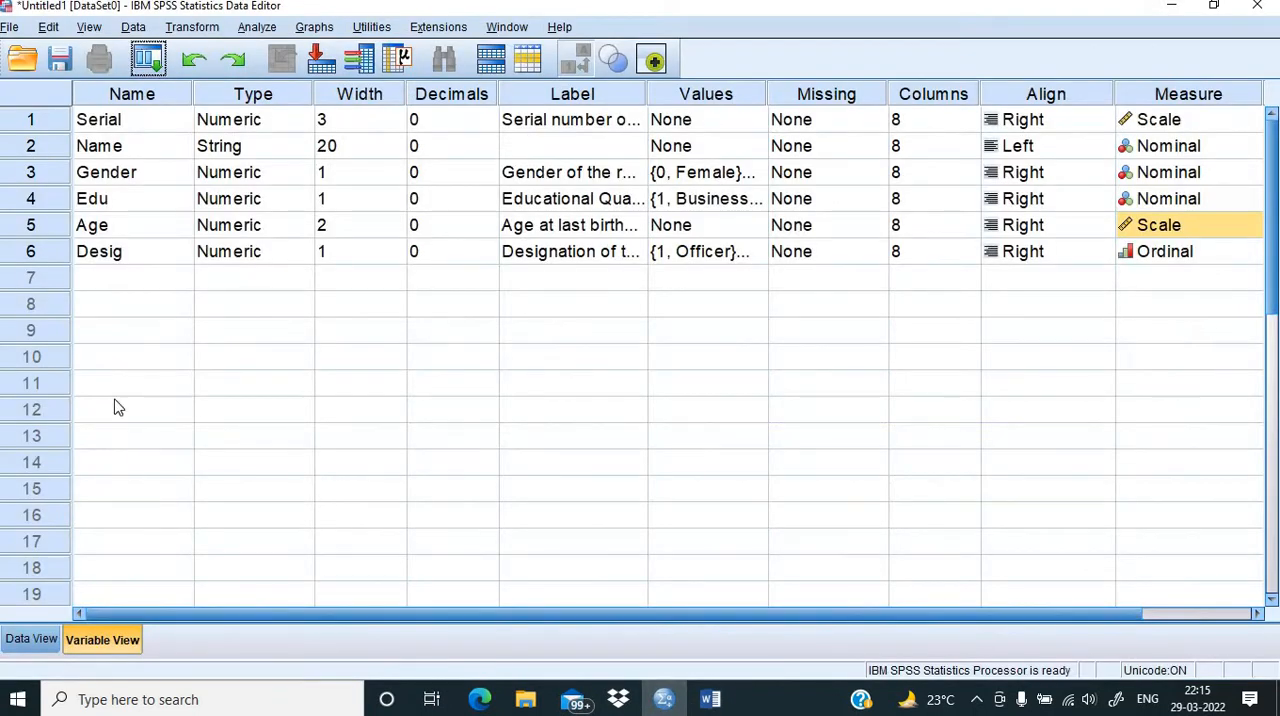
pyautogui.click(132, 283)
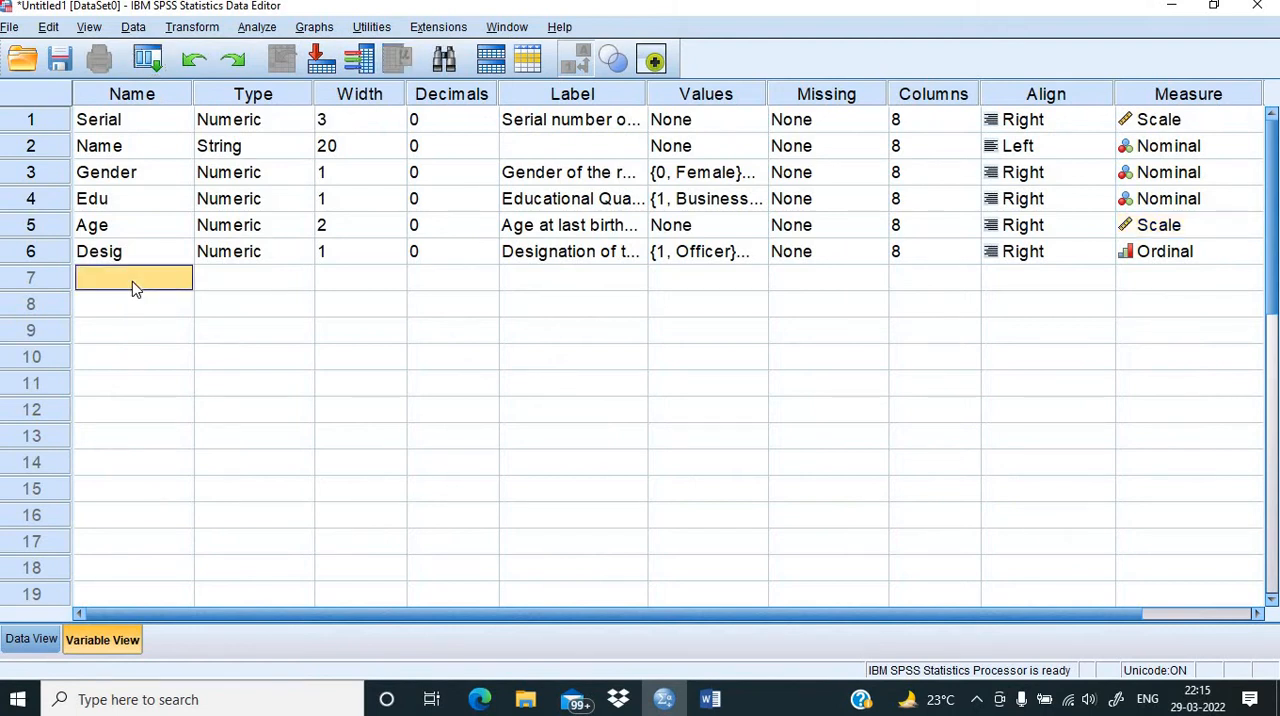
pyautogui.write('Sala')
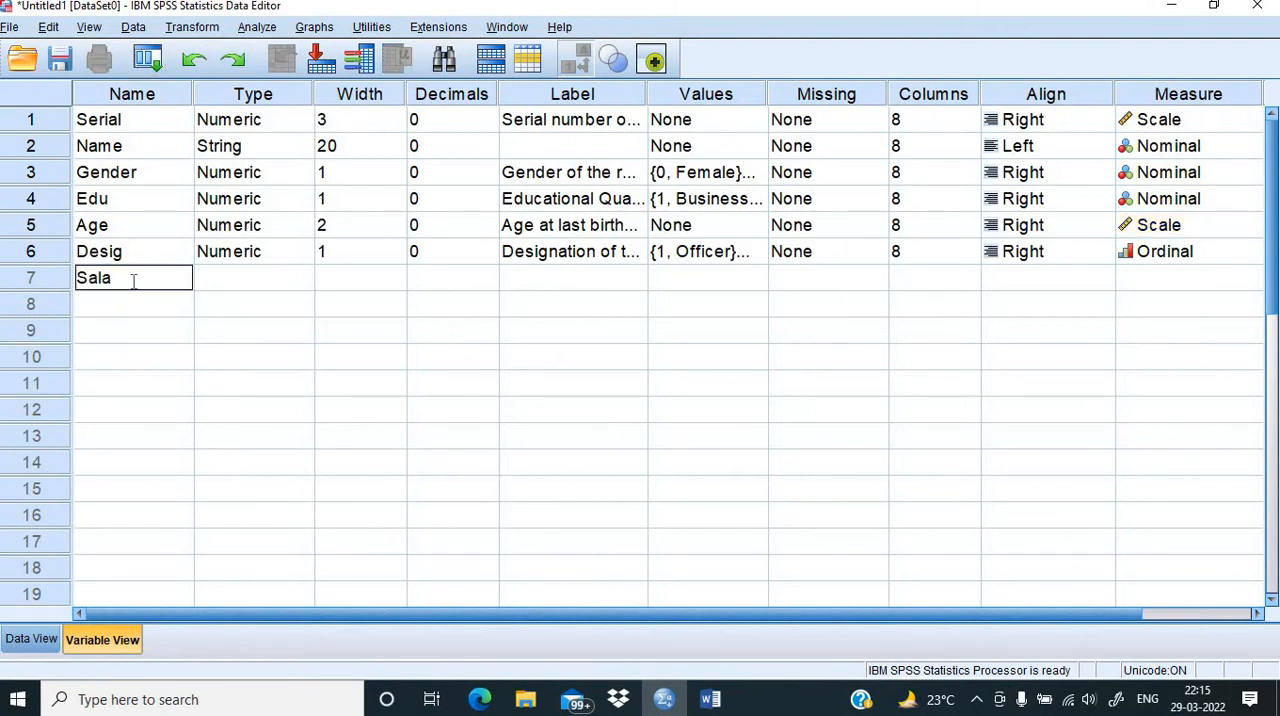
pyautogui.write('ryb4')
# Step: Set the Salaryb4 variable's decimals to 3 and its width to 6
pyautogui.click(415, 305)
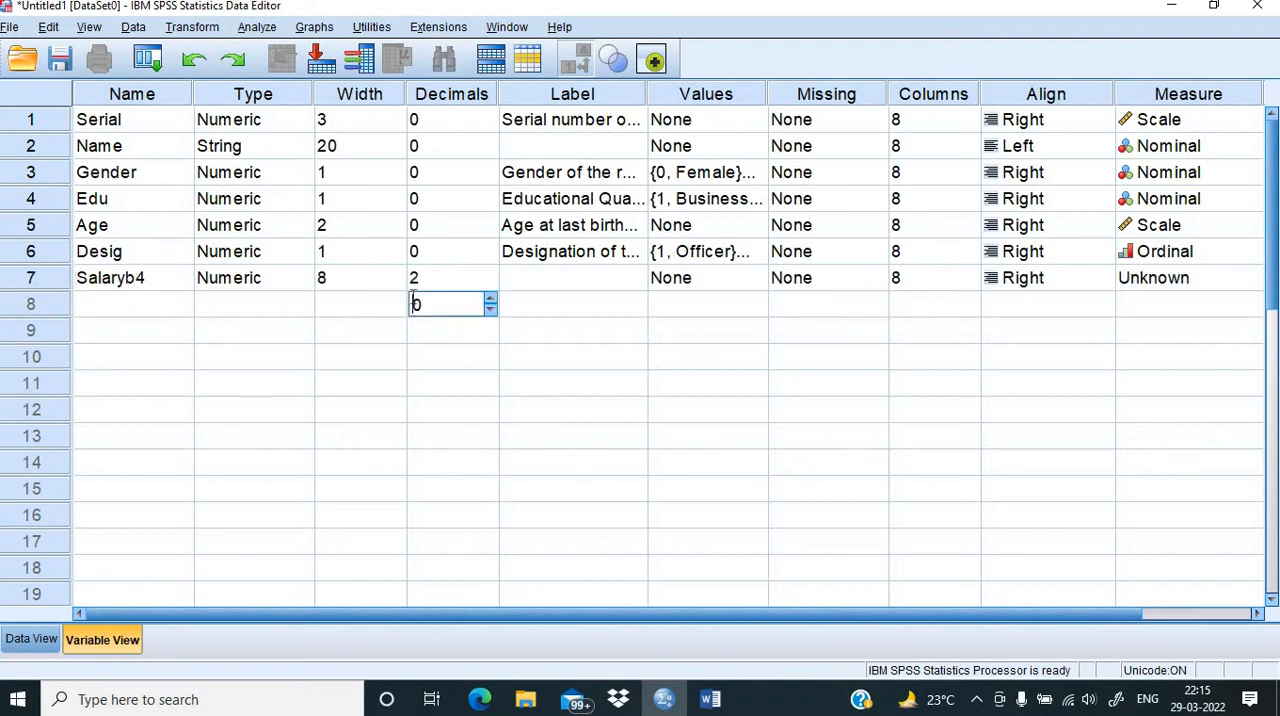
pyautogui.click(428, 278)
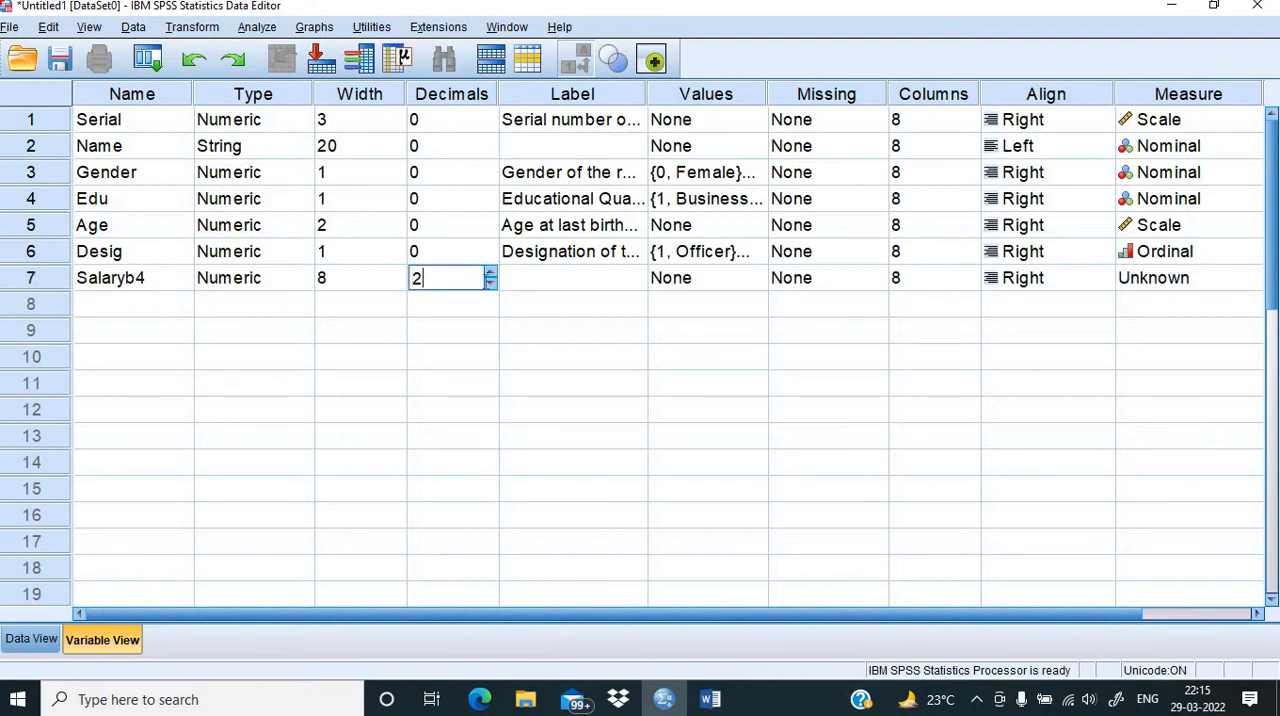
pyautogui.click(491, 273)
pyautogui.click(342, 280)
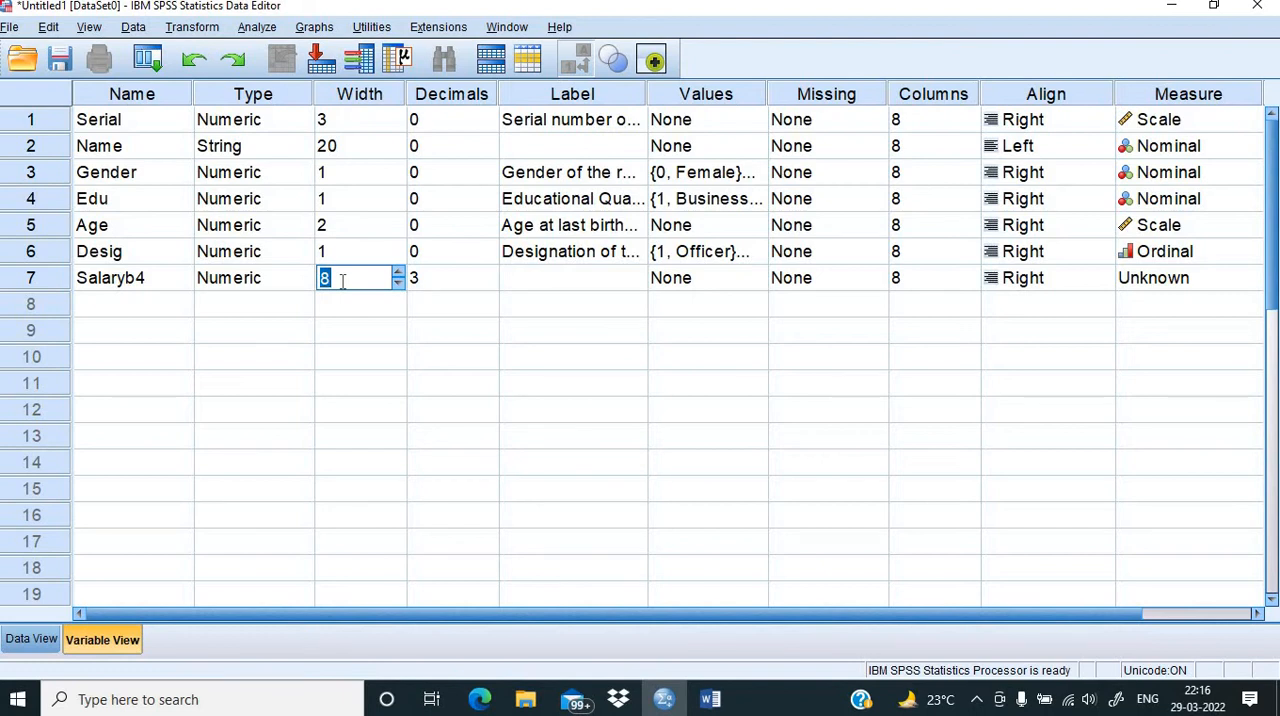
pyautogui.write('6')
# Step: Label the Salaryb4 variable "Salary before increment" and set its measurement level to Scale
pyautogui.click(533, 281)
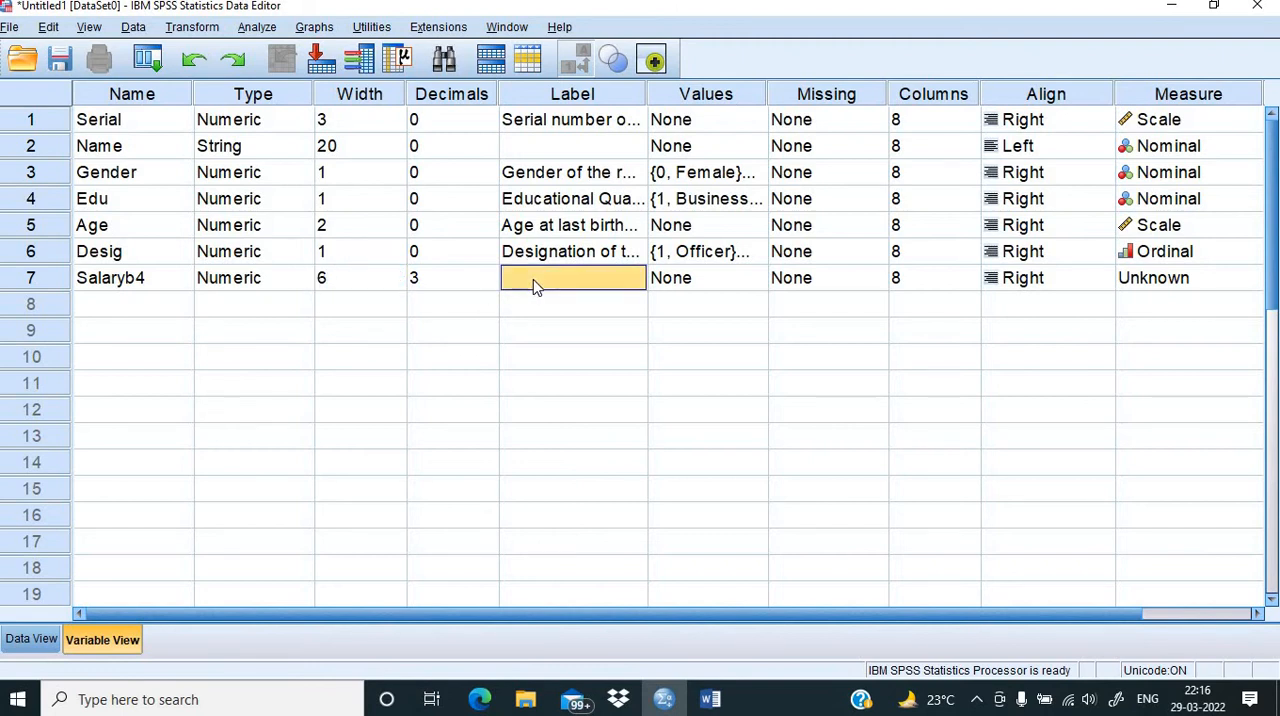
pyautogui.write('salary')
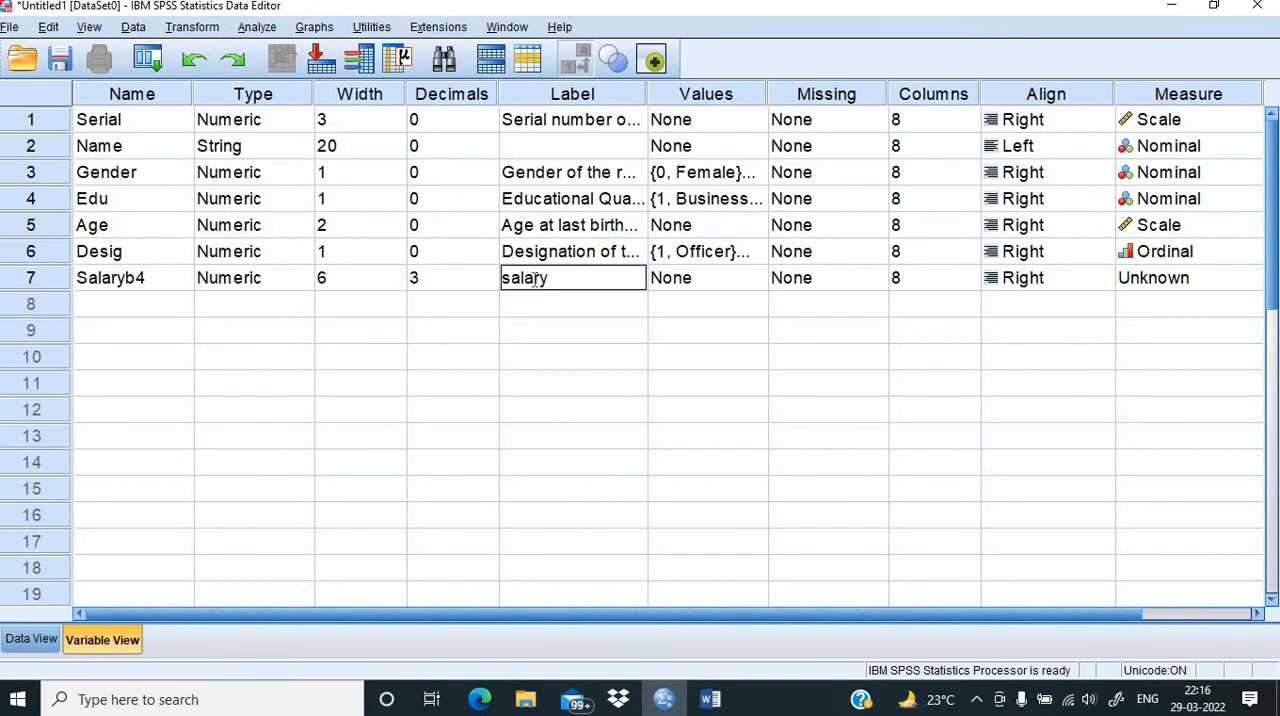
pyautogui.write(' Be')
pyautogui.press('BackSpace')
pyautogui.press('BackSpace')
pyautogui.press('BackSpace')
pyautogui.press('BackSpace')
pyautogui.press('BackSpace')
pyautogui.press('BackSpace')
pyautogui.press('BackSpace')
pyautogui.press('BackSpace')
pyautogui.press('BackSpace')
pyautogui.write('Salary befor')
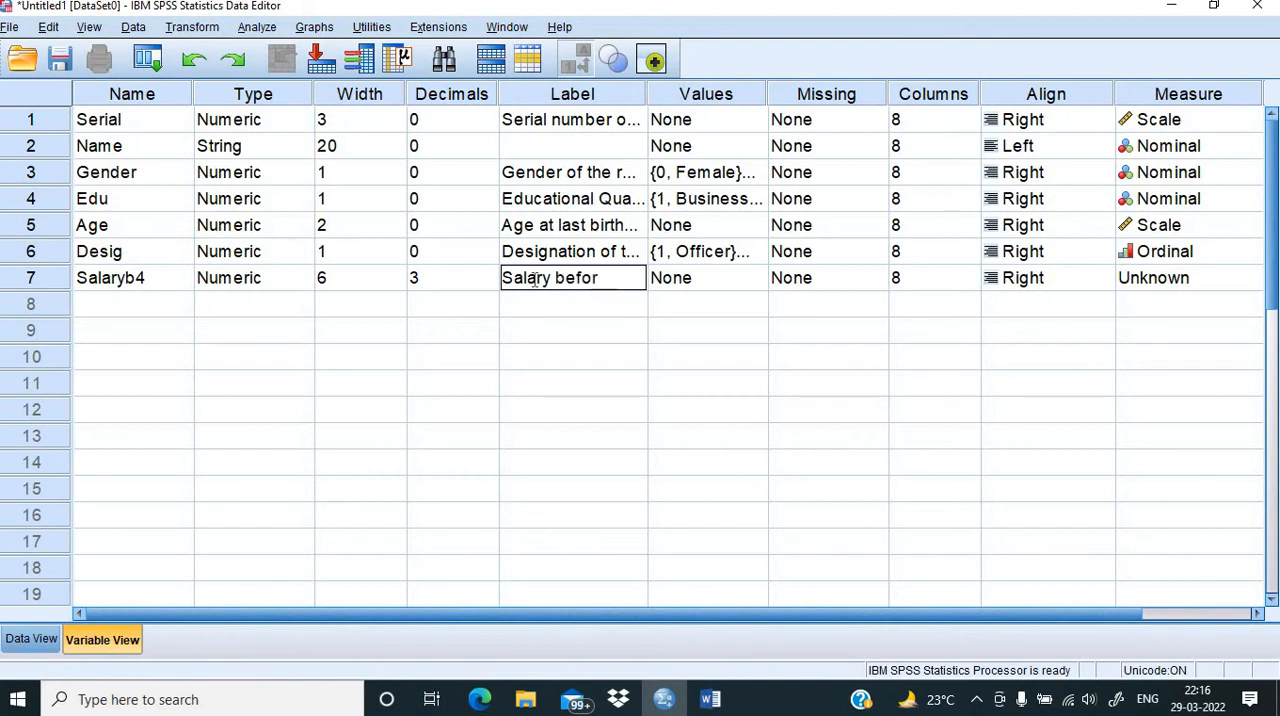
pyautogui.write('e increment')
pyautogui.click(691, 348)
pyautogui.click(737, 284)
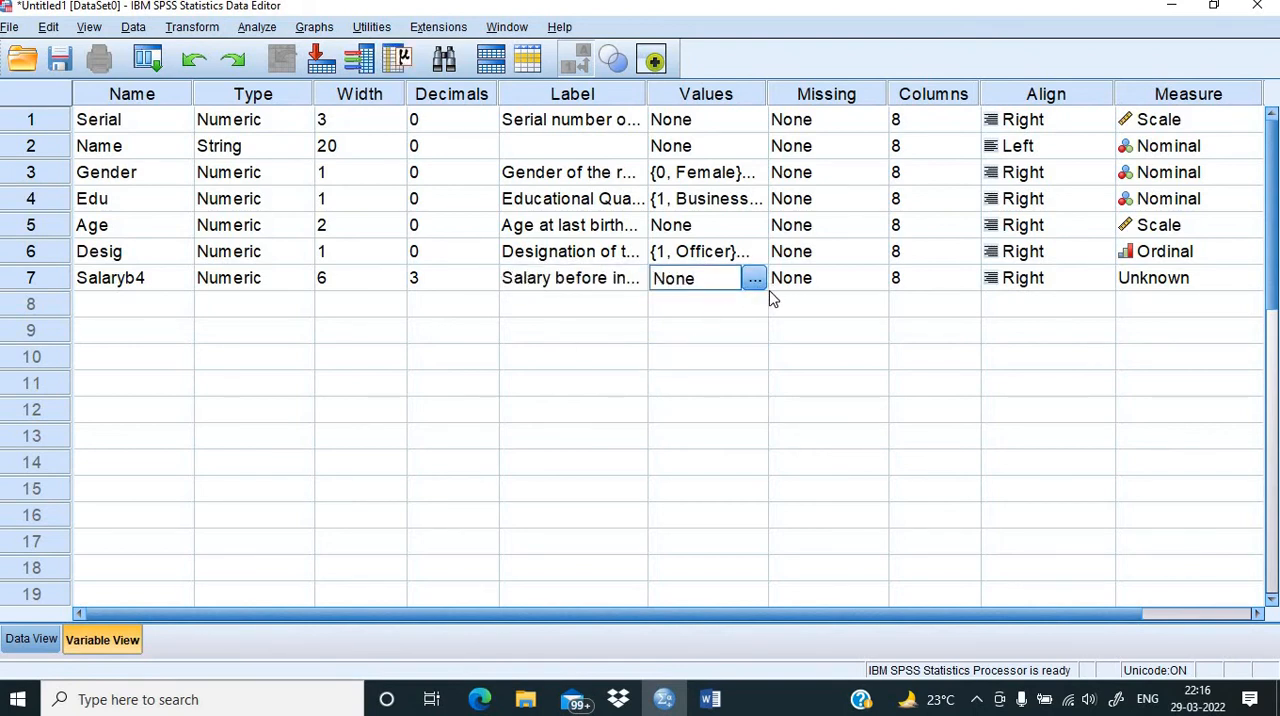
pyautogui.click(1170, 288)
# Step: Create the variable Salary_af in row 8 with 3 decimals and a width of 6
pyautogui.click(110, 310)
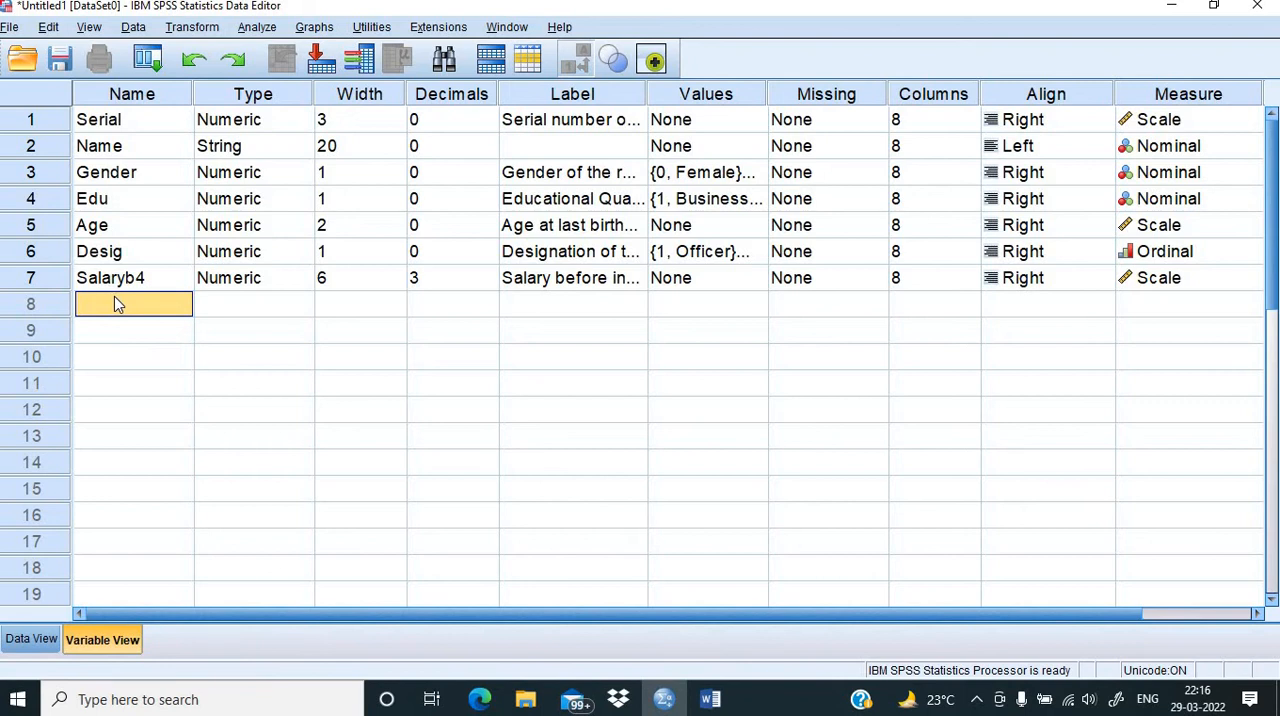
pyautogui.write('Salary_af')
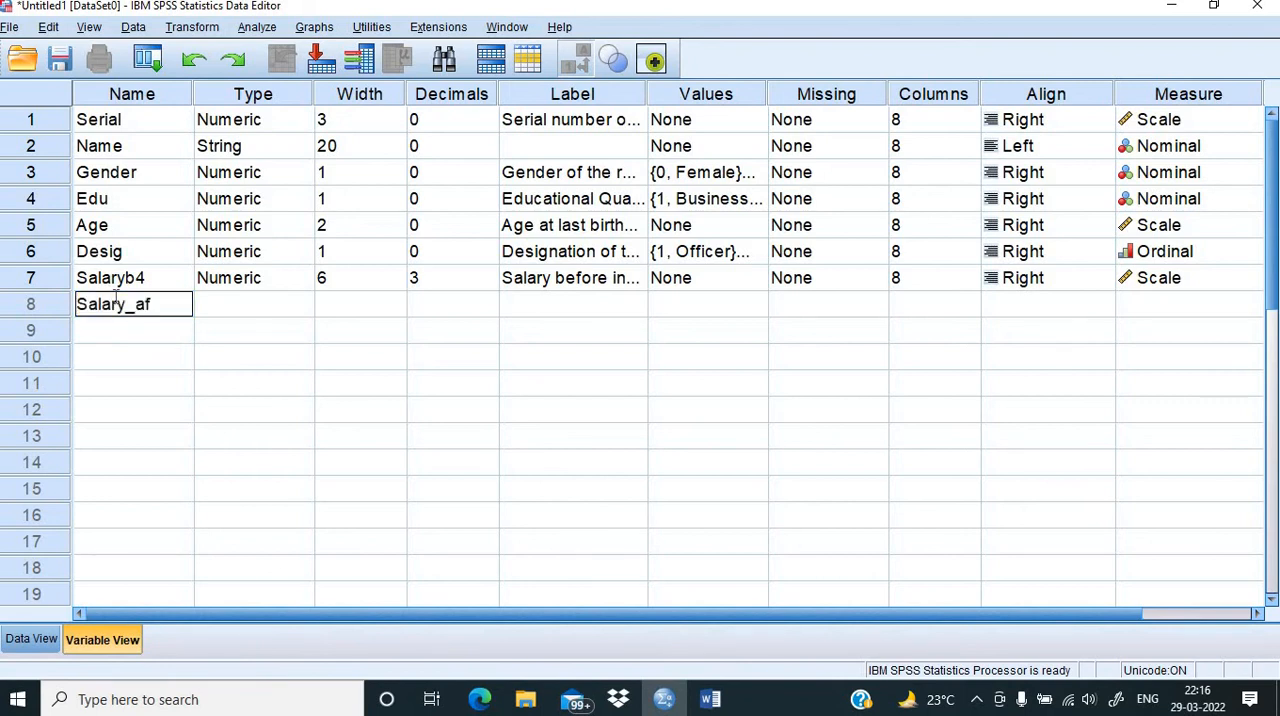
pyautogui.click(350, 383)
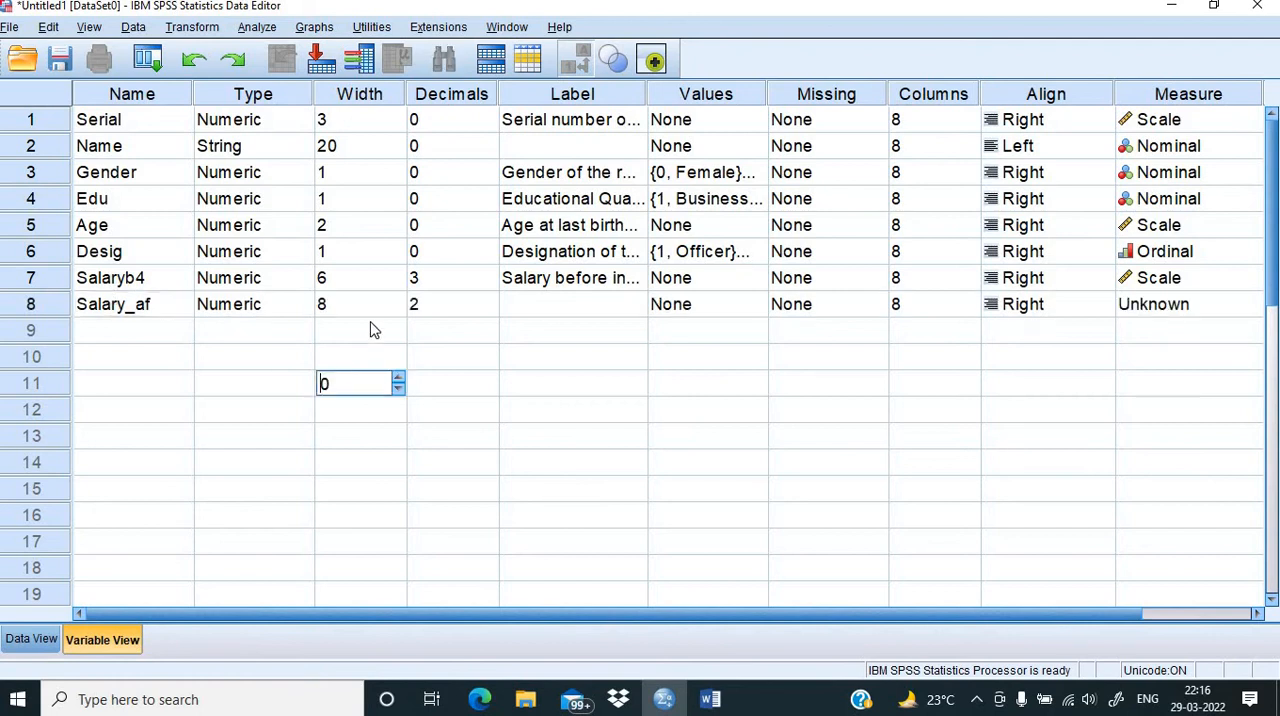
pyautogui.click(416, 308)
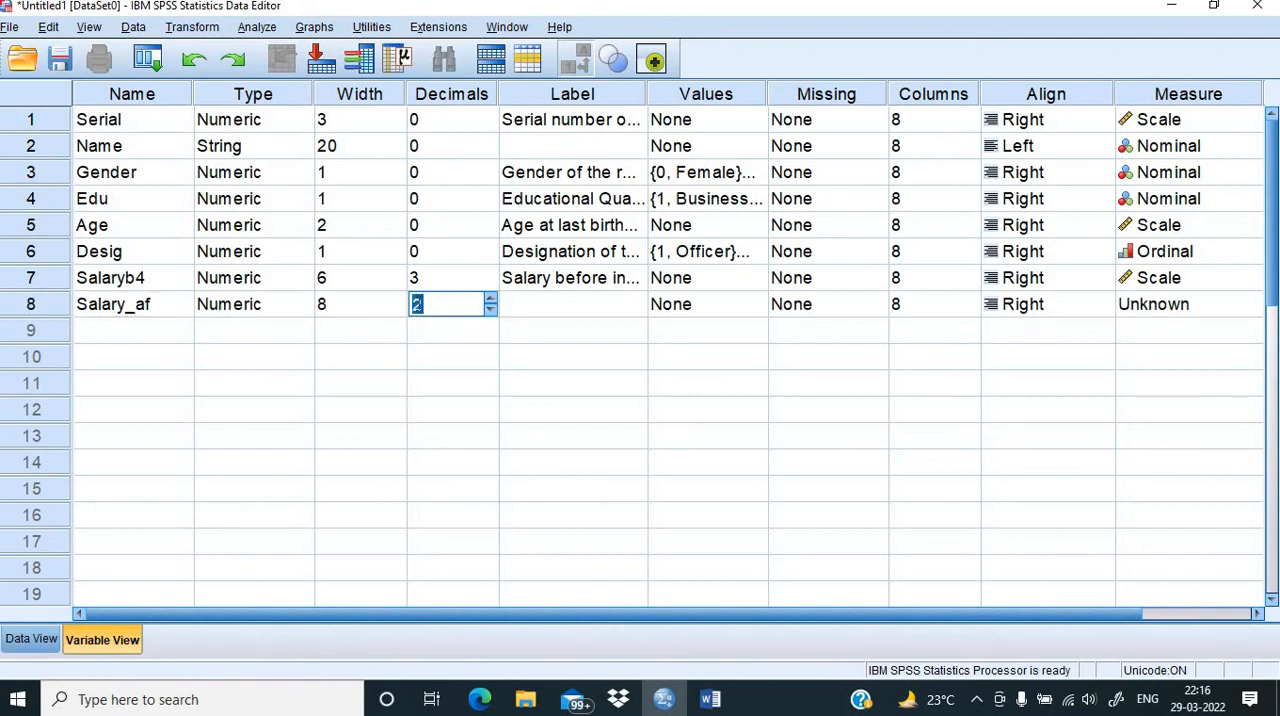
pyautogui.write('3')
pyautogui.click(375, 308)
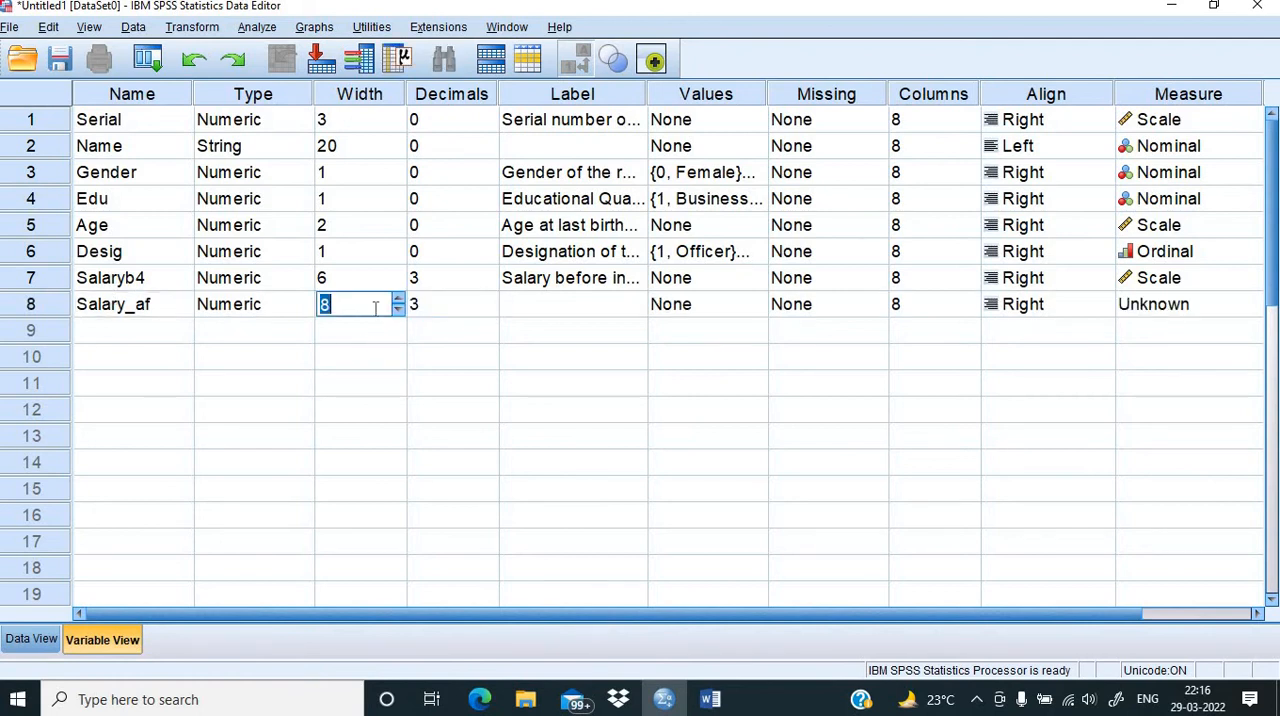
pyautogui.write('6')
# Step: Label the Salary_af variable "Salary after increment" and set its measurement level to Scale
pyautogui.click(515, 308)
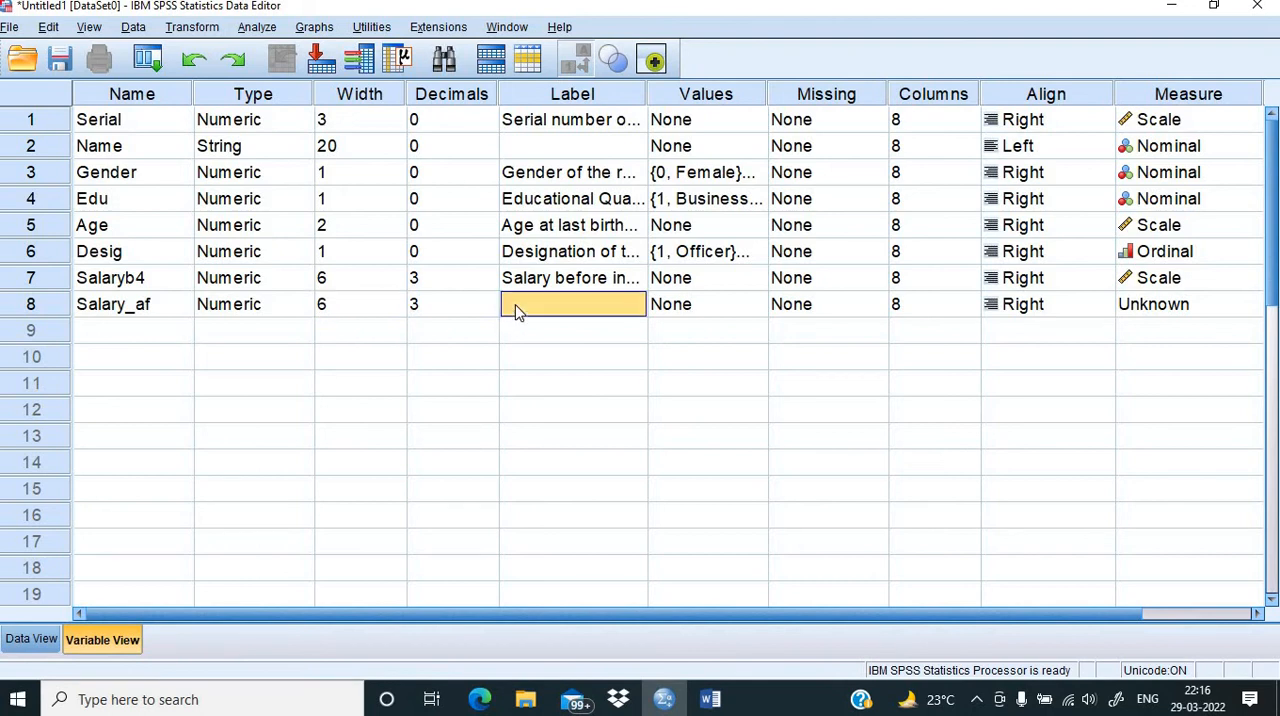
pyautogui.write('Sala')
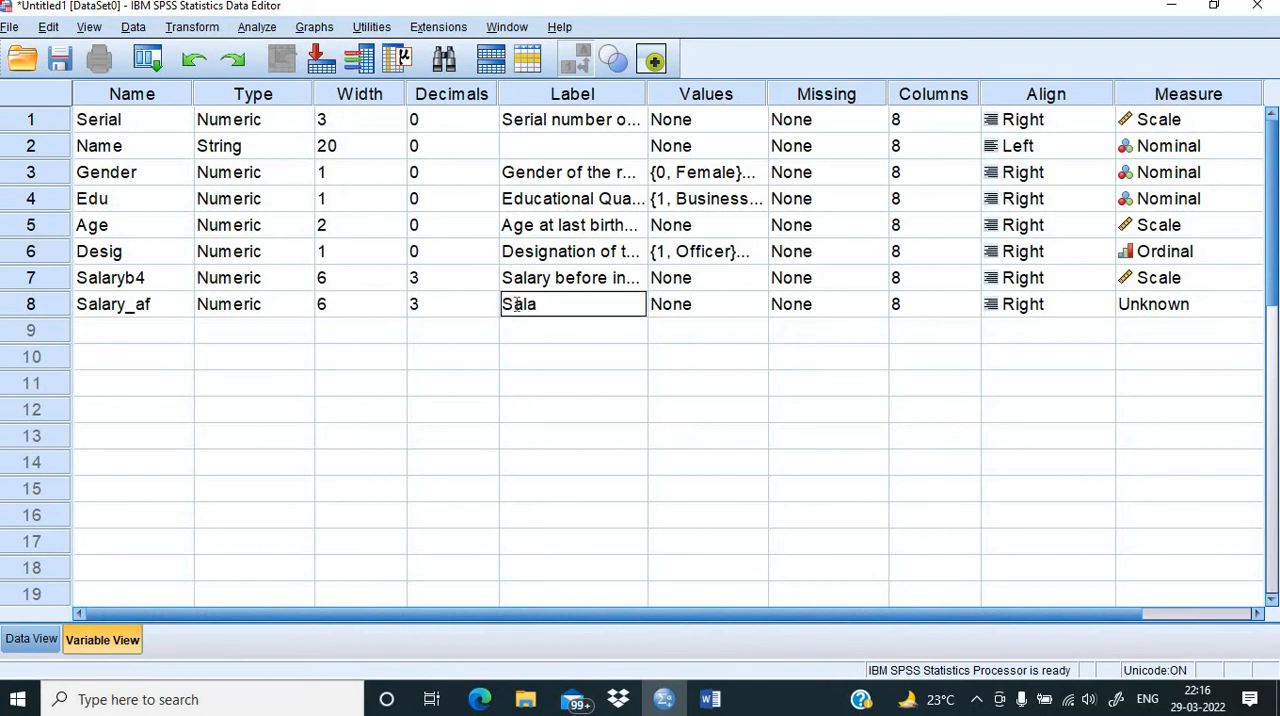
pyautogui.write('ry after increment')
pyautogui.click(676, 380)
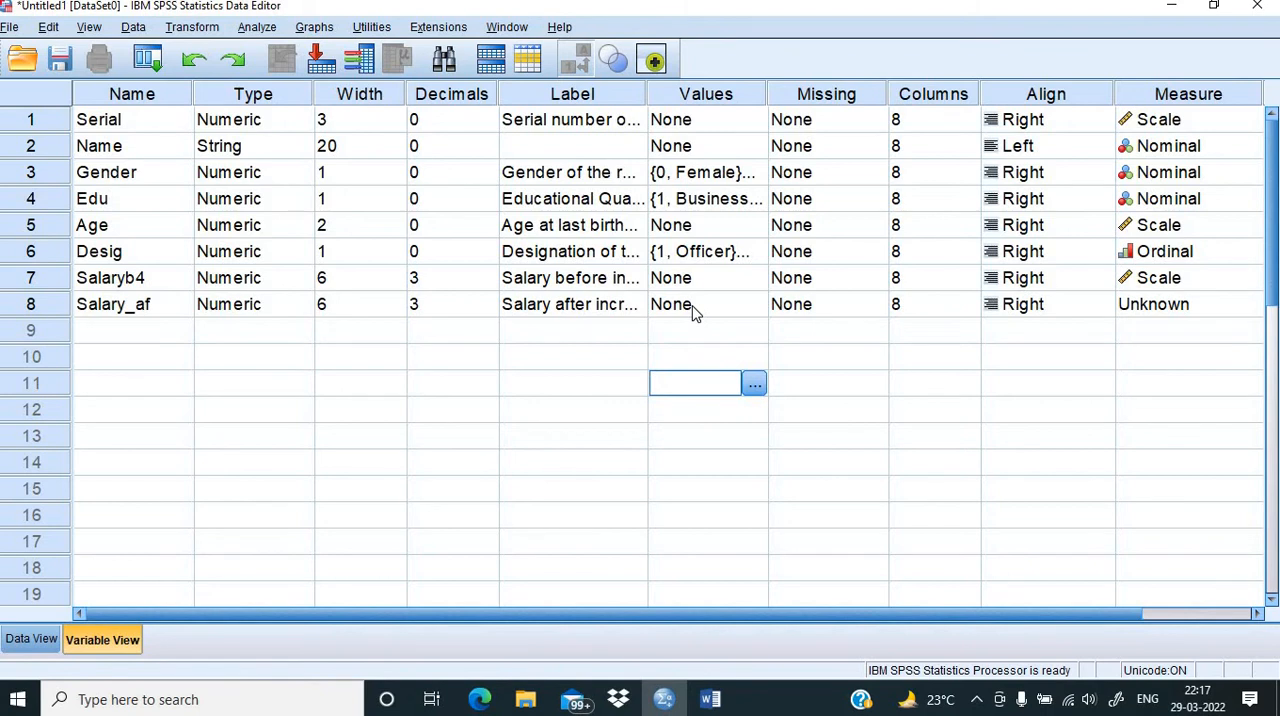
pyautogui.click(1141, 309)
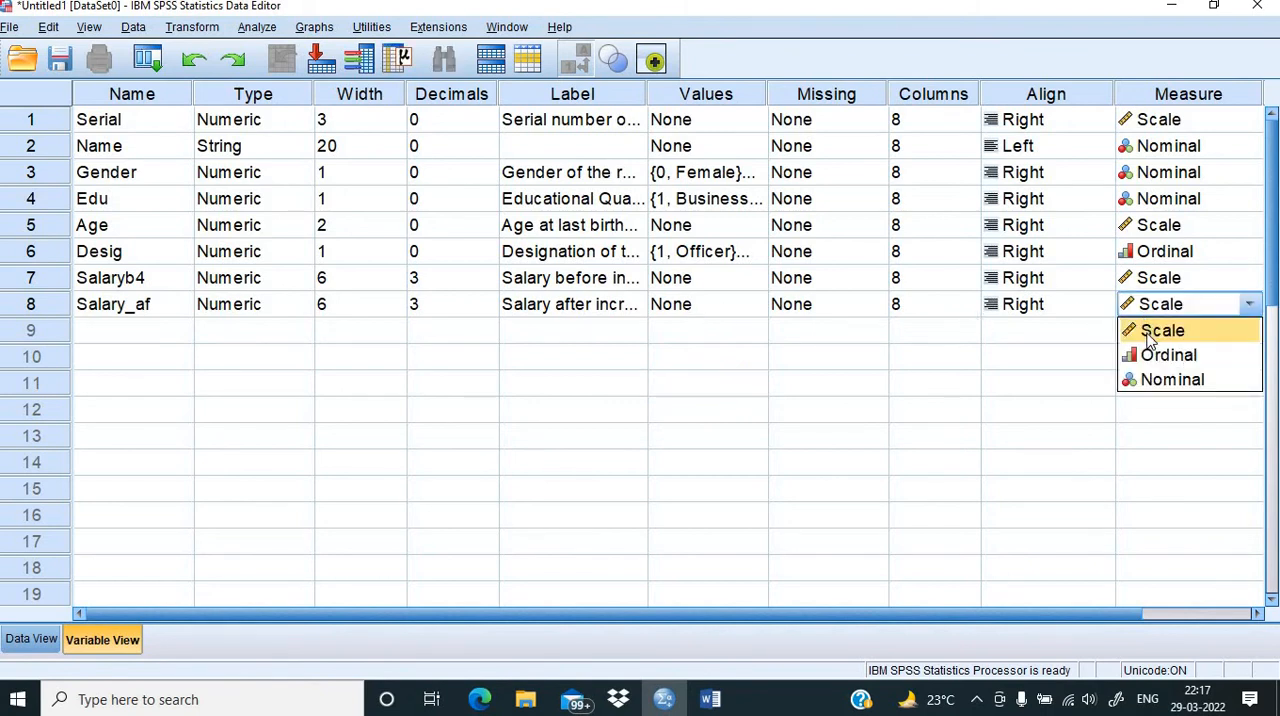
pyautogui.click(1150, 340)
# Step: Review the Performance Indicator item in the Word questionnaire, and create the SPSS variable Perf in row 9
pyautogui.click(97, 338)
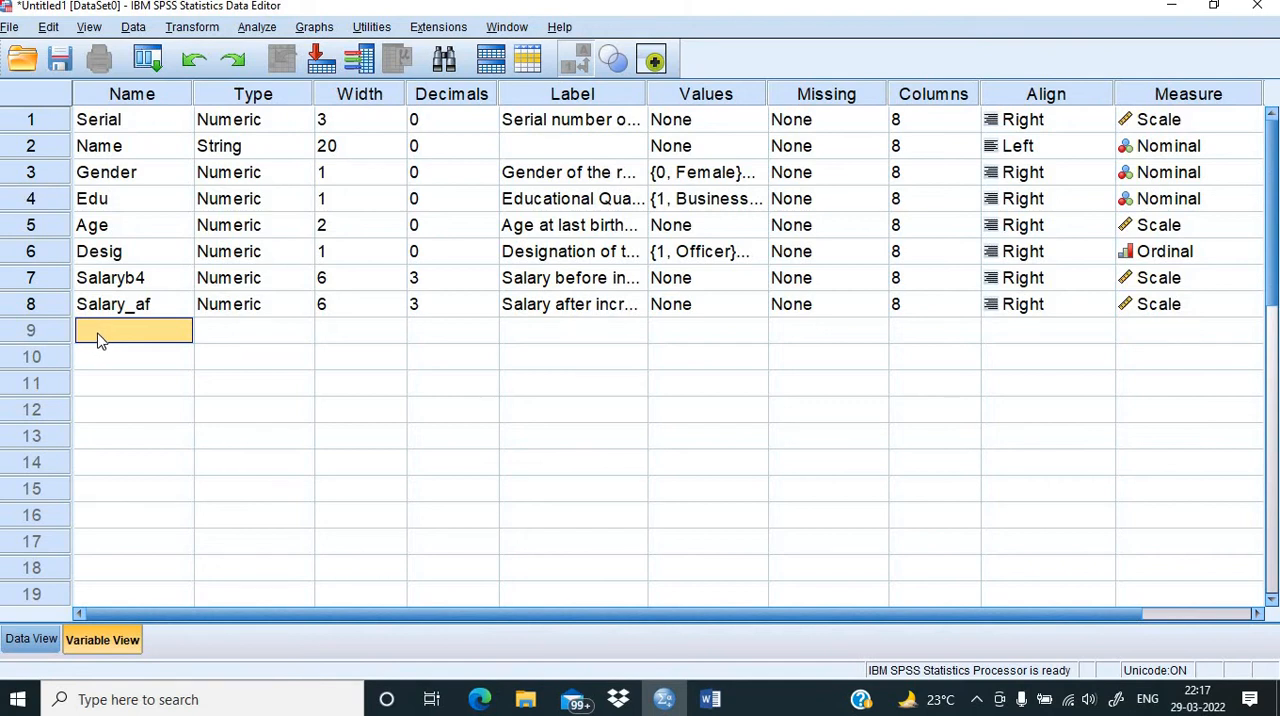
pyautogui.click(710, 699)
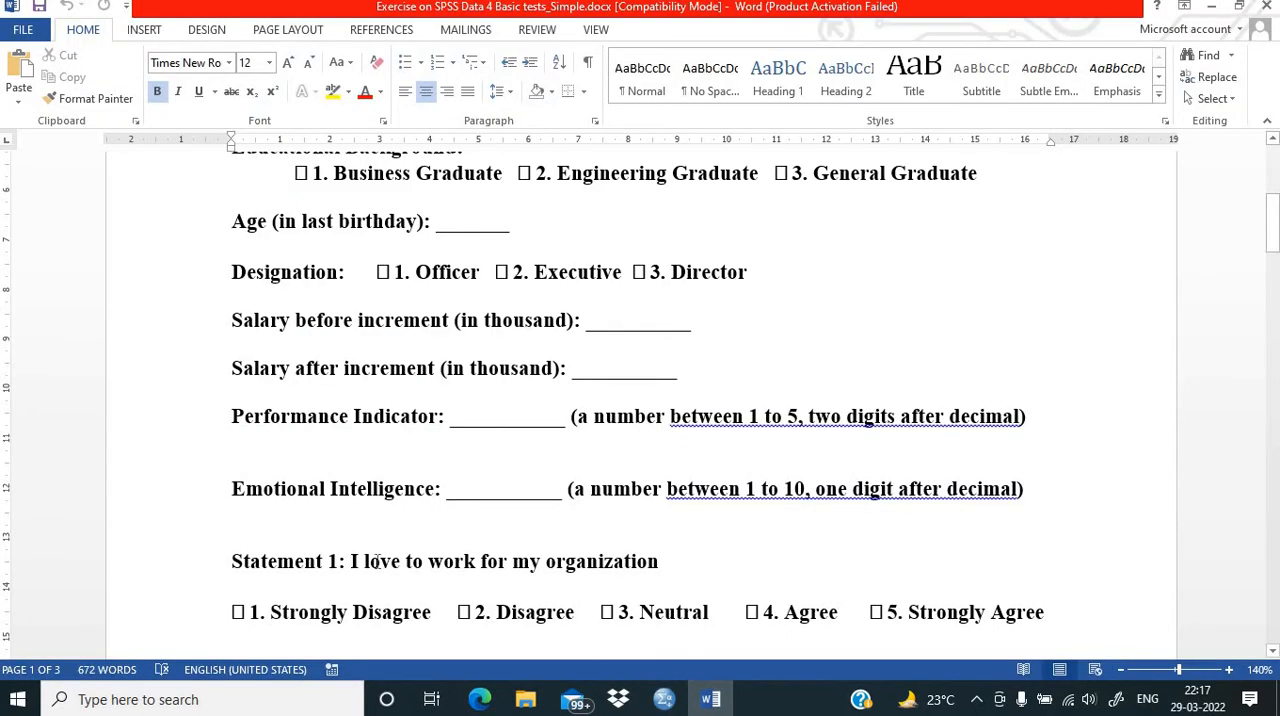
pyautogui.scroll(-1, 372, 561)
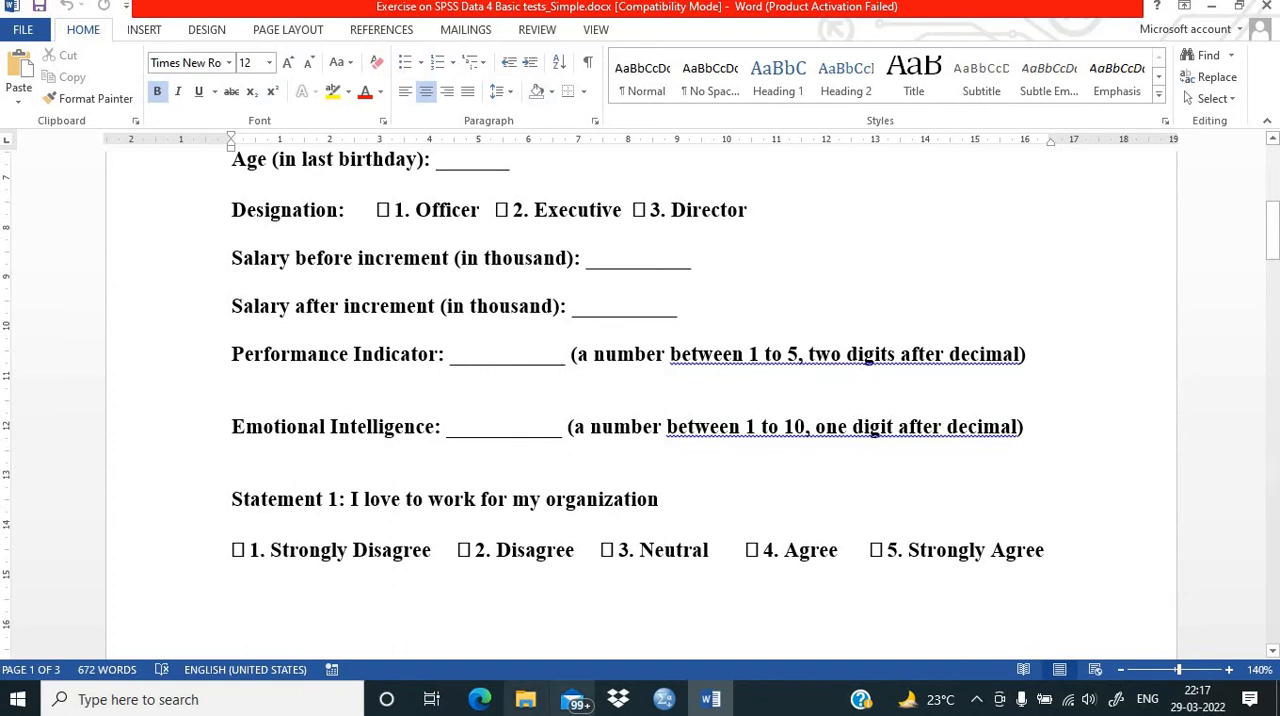
pyautogui.click(664, 699)
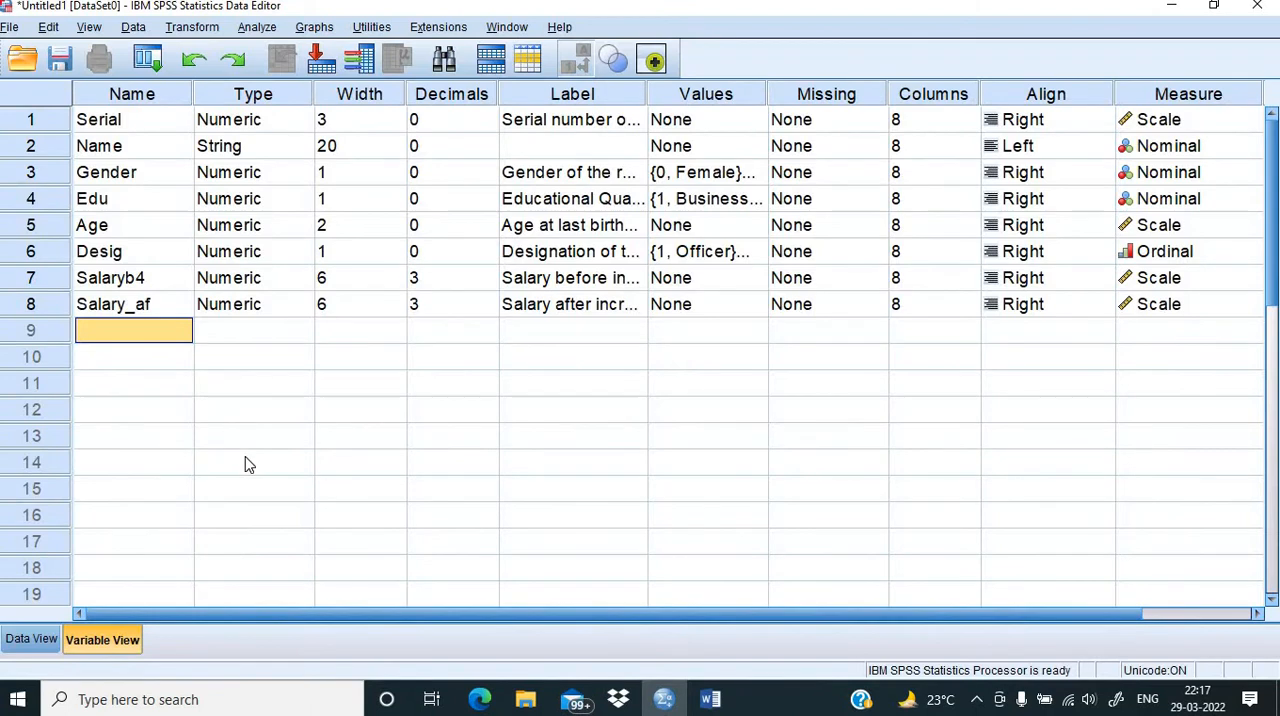
pyautogui.write('Per')
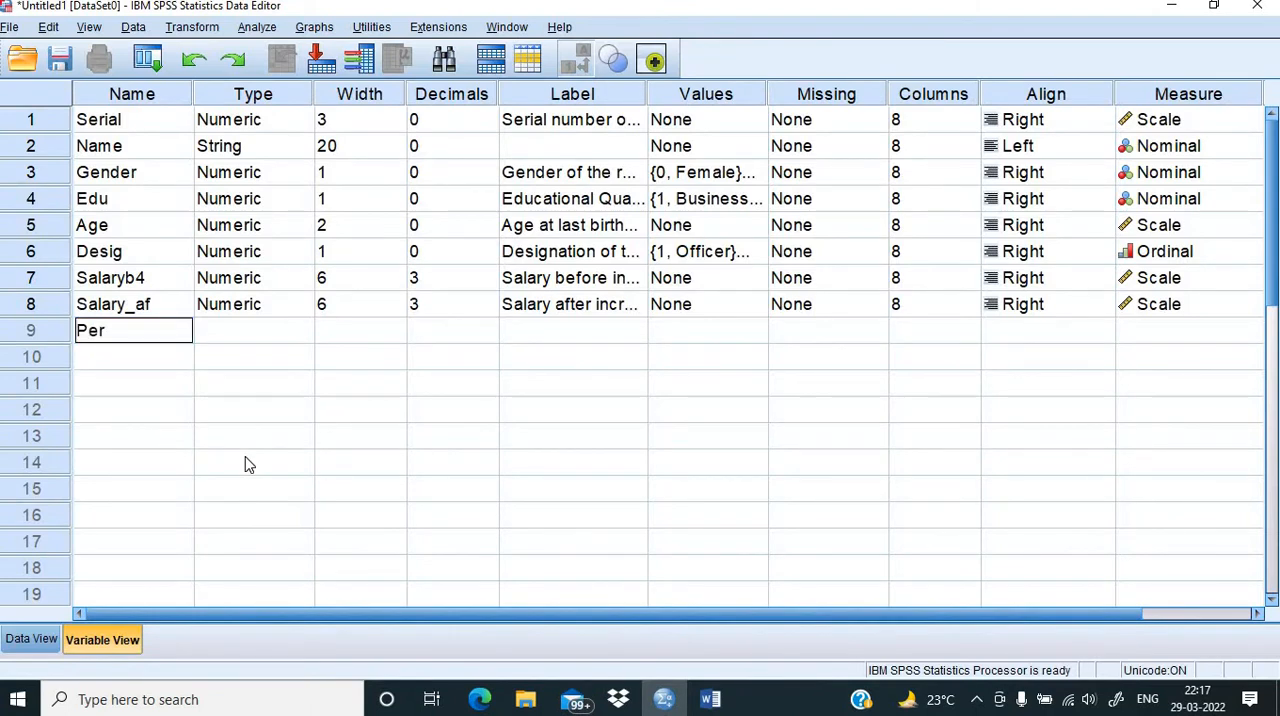
pyautogui.write('f')
pyautogui.click(388, 389)
# Step: Give the Perf variable 2 decimals and a width of 3
pyautogui.click(434, 334)
pyautogui.click(432, 331)
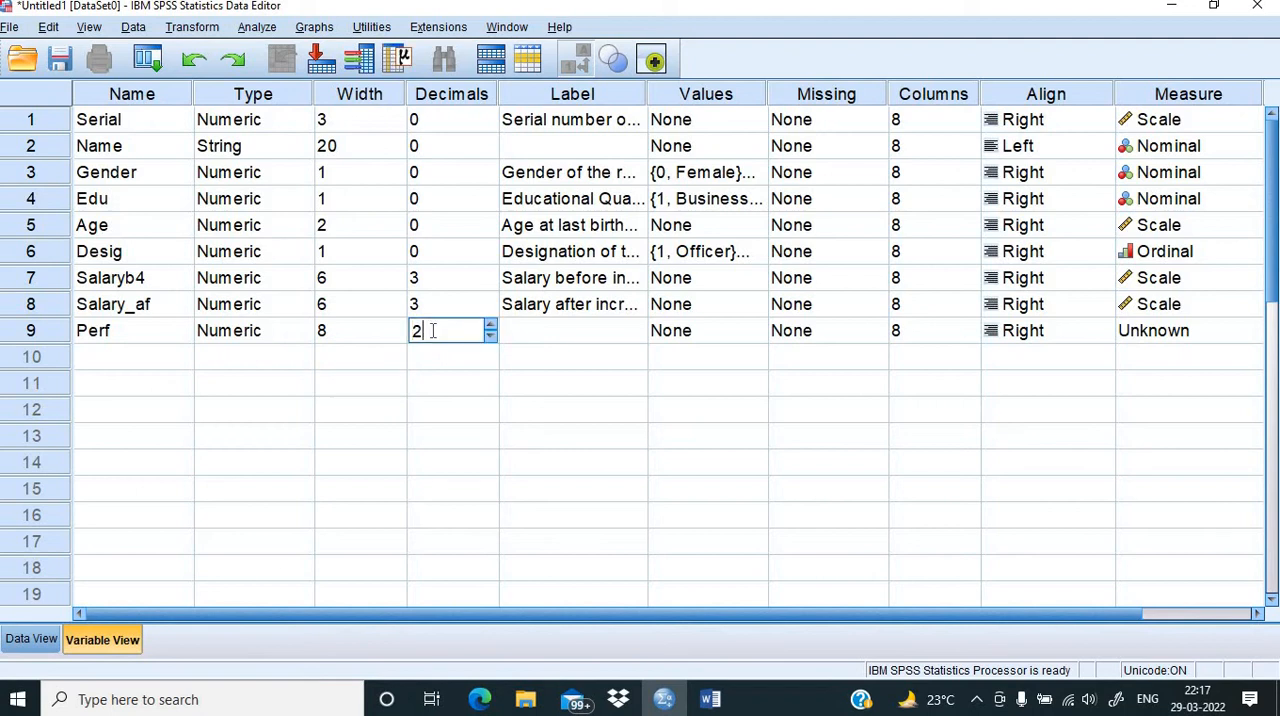
pyautogui.click(351, 335)
pyautogui.click(351, 333)
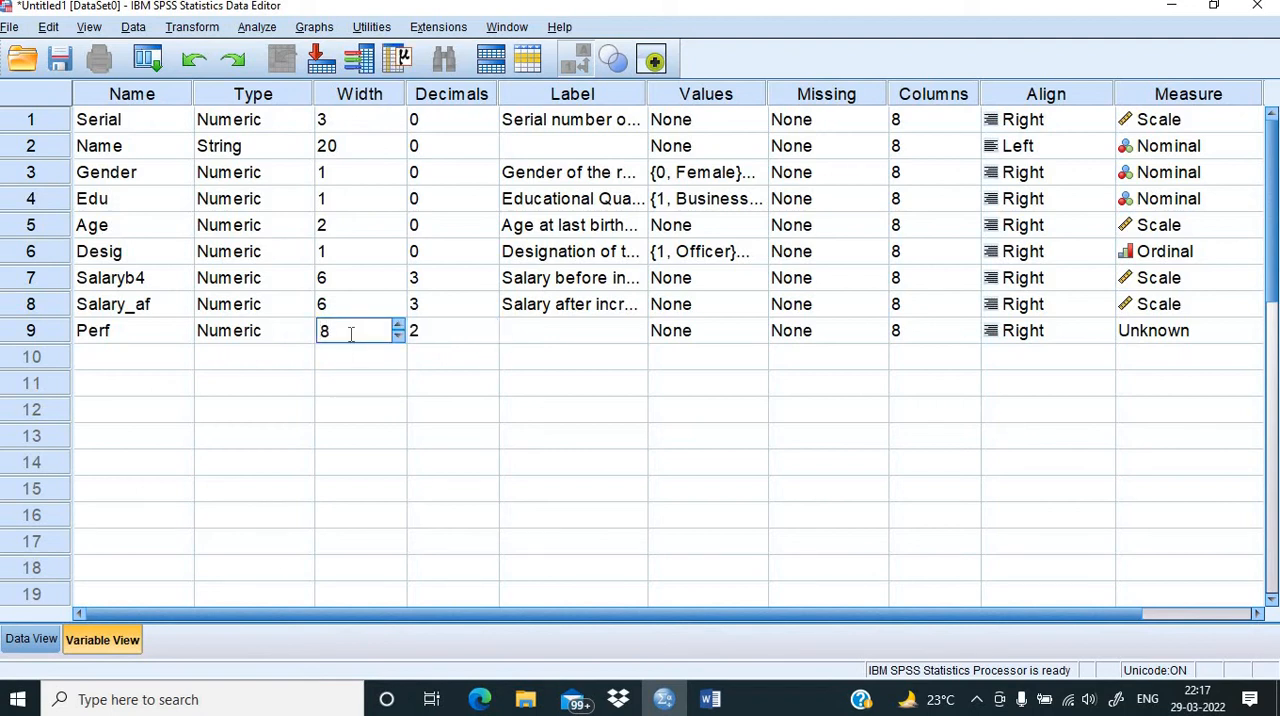
pyautogui.press('BackSpace')
pyautogui.write('3')
# Step: Label the Perf variable "Performance Indicator" and set its measurement level to Scale
pyautogui.click(533, 345)
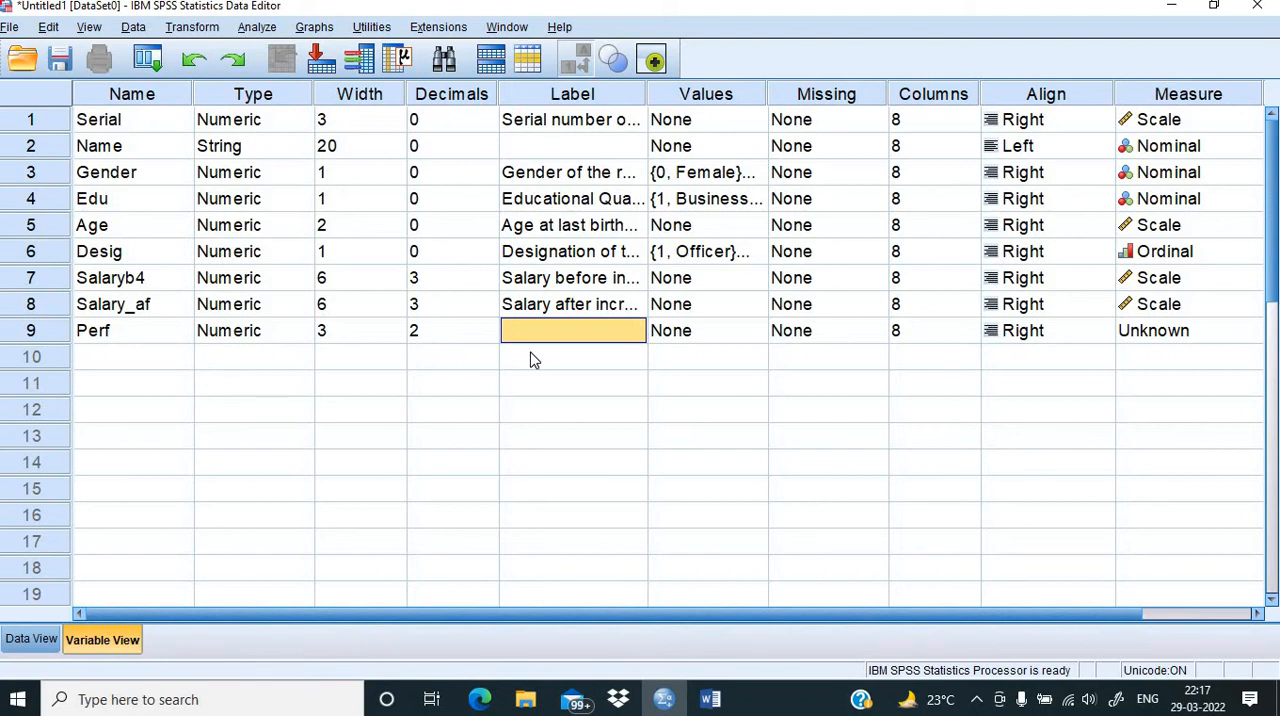
pyautogui.write('Perfor')
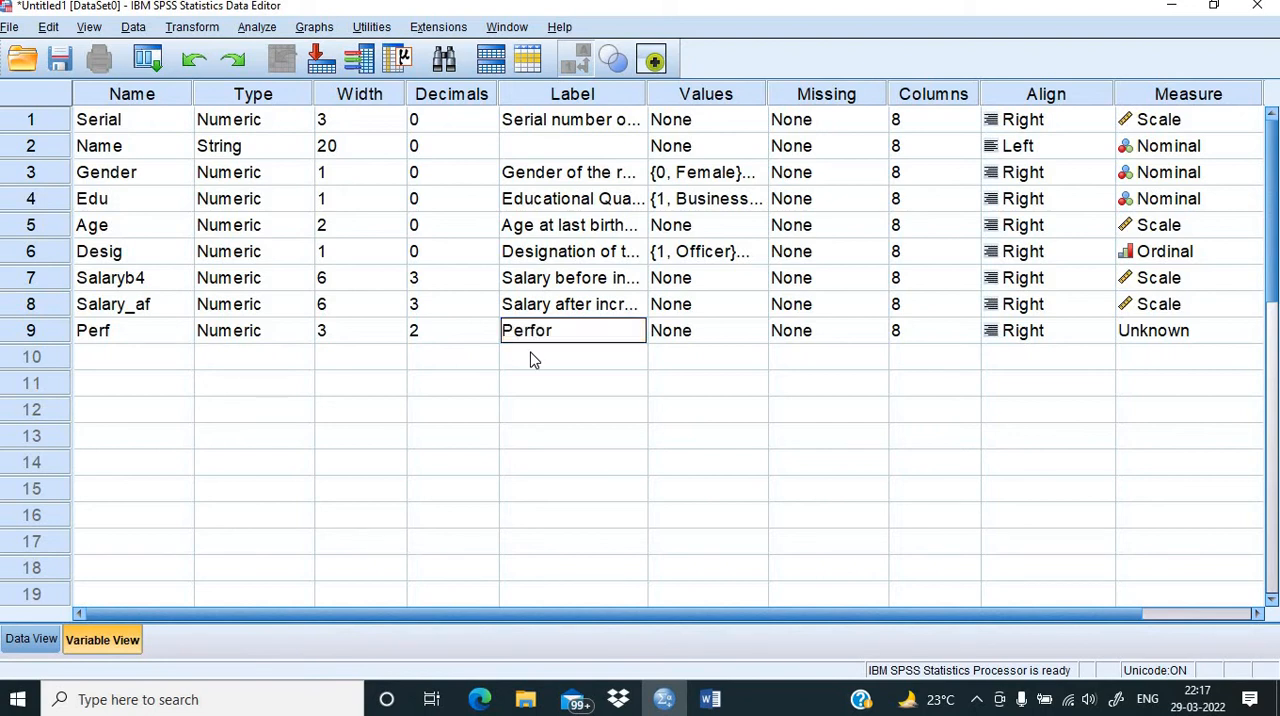
pyautogui.write('mance Indicator')
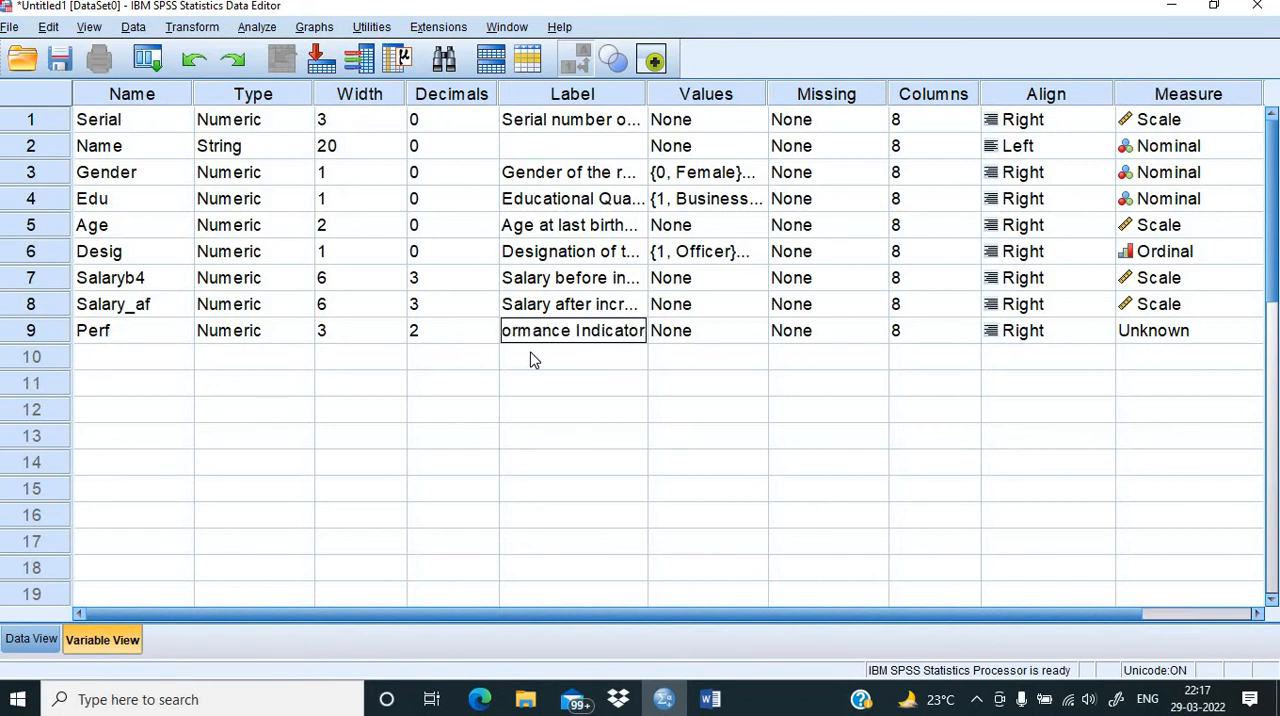
pyautogui.click(1191, 335)
pyautogui.click(1183, 362)
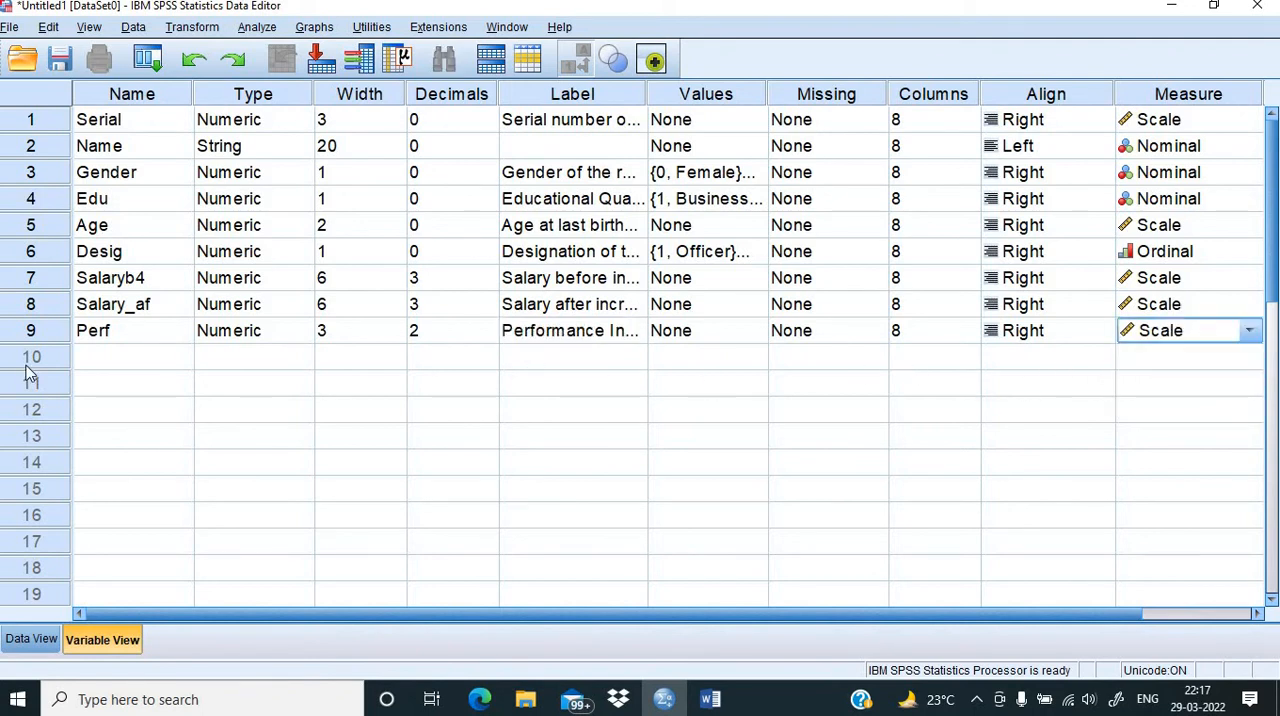
# Step: Create the variable EI in row 10, check its number format in the Word questionnaire, and give it a width of 3 and 1 decimal
pyautogui.click(150, 358)
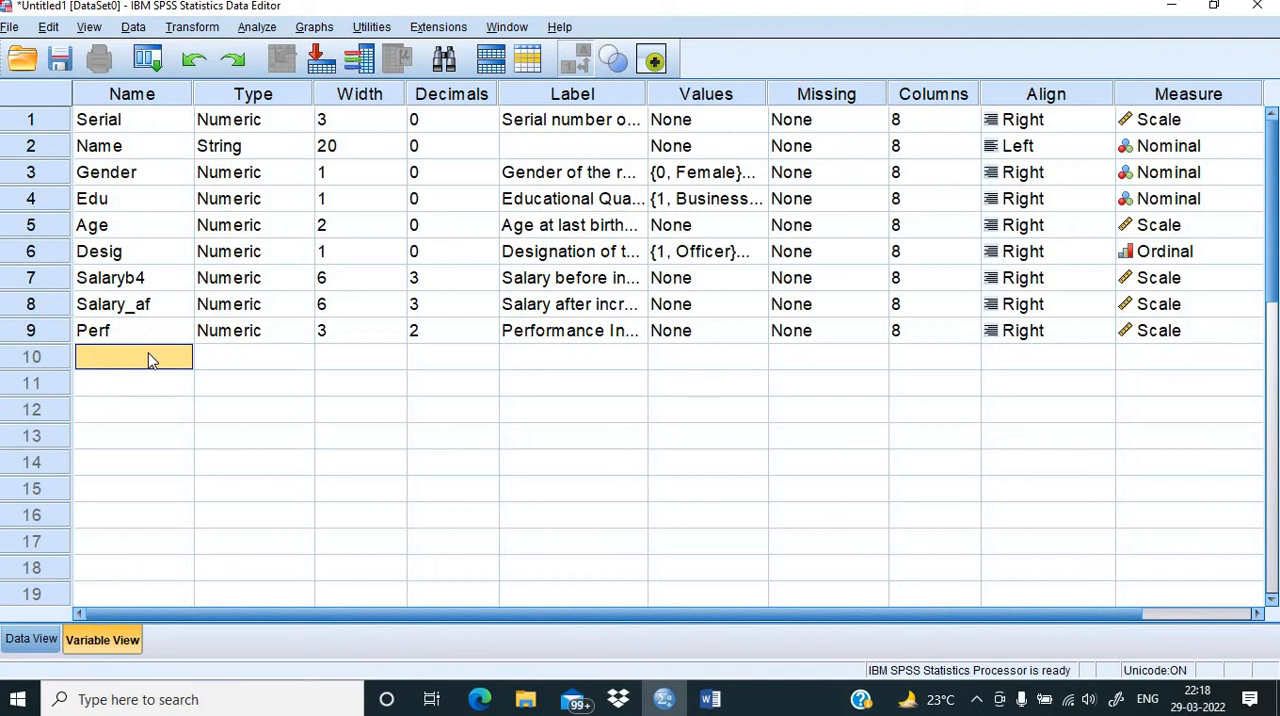
pyautogui.write('EI')
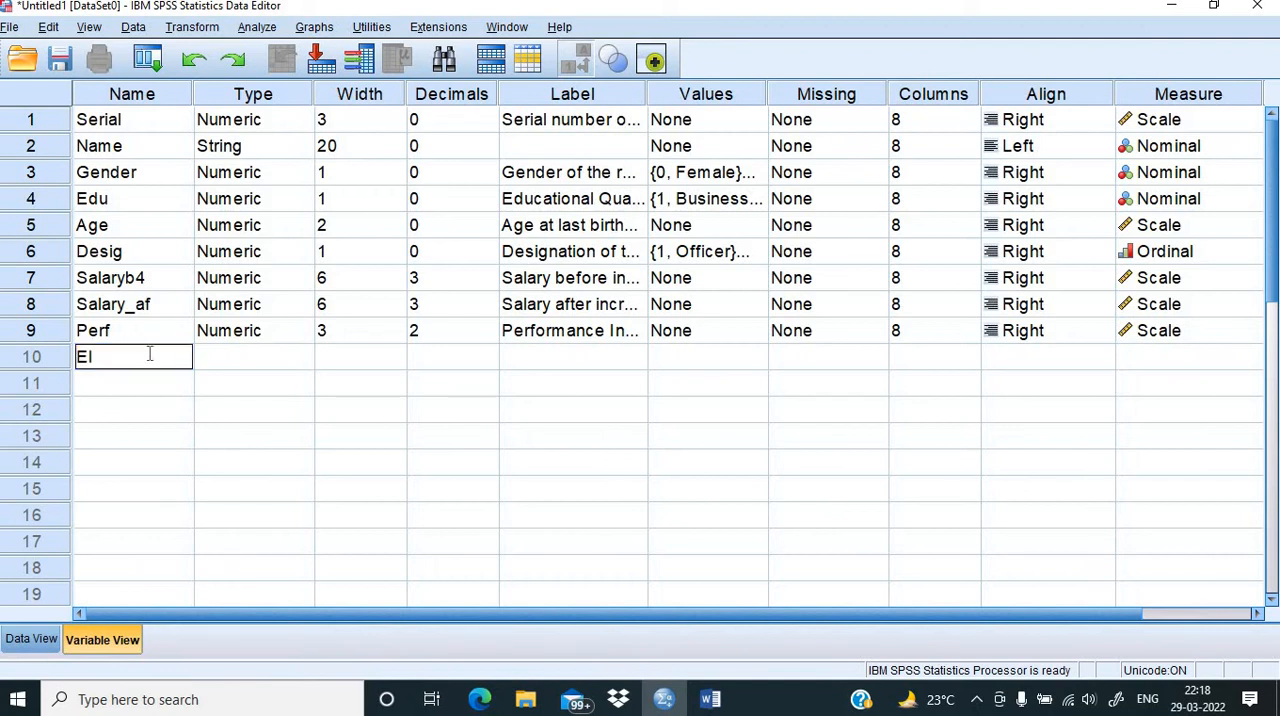
pyautogui.click(231, 369)
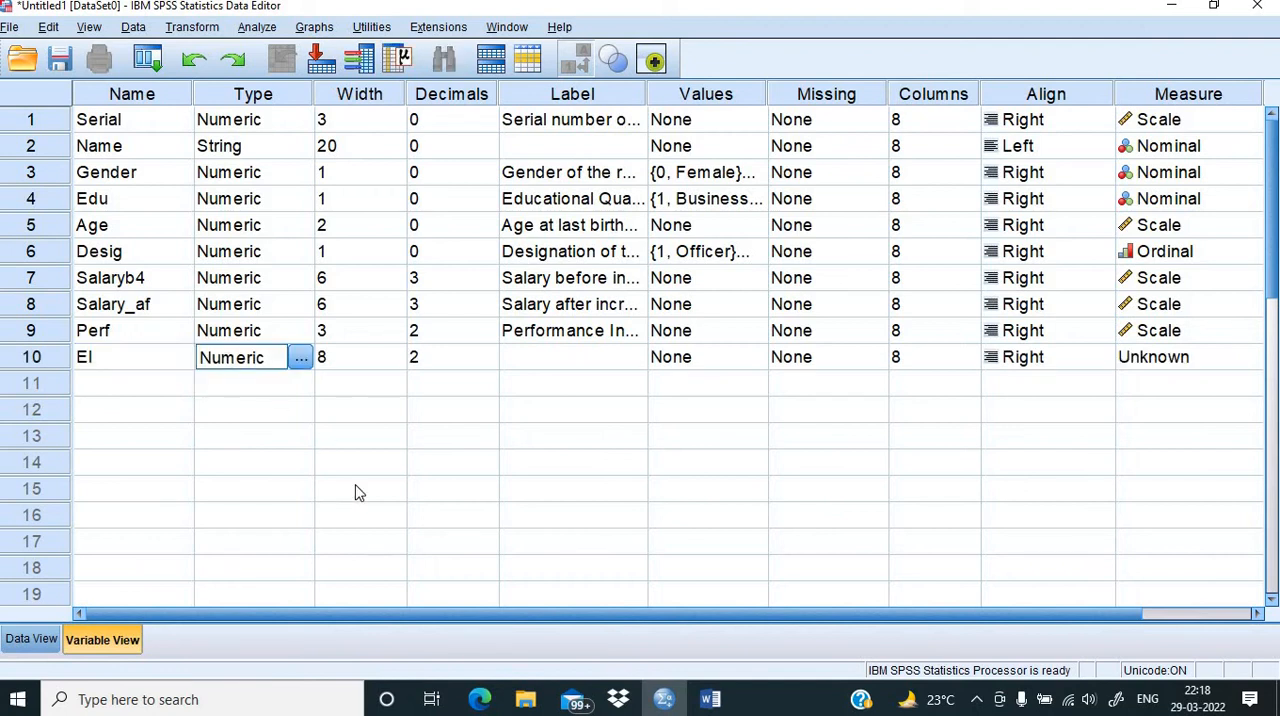
pyautogui.click(702, 698)
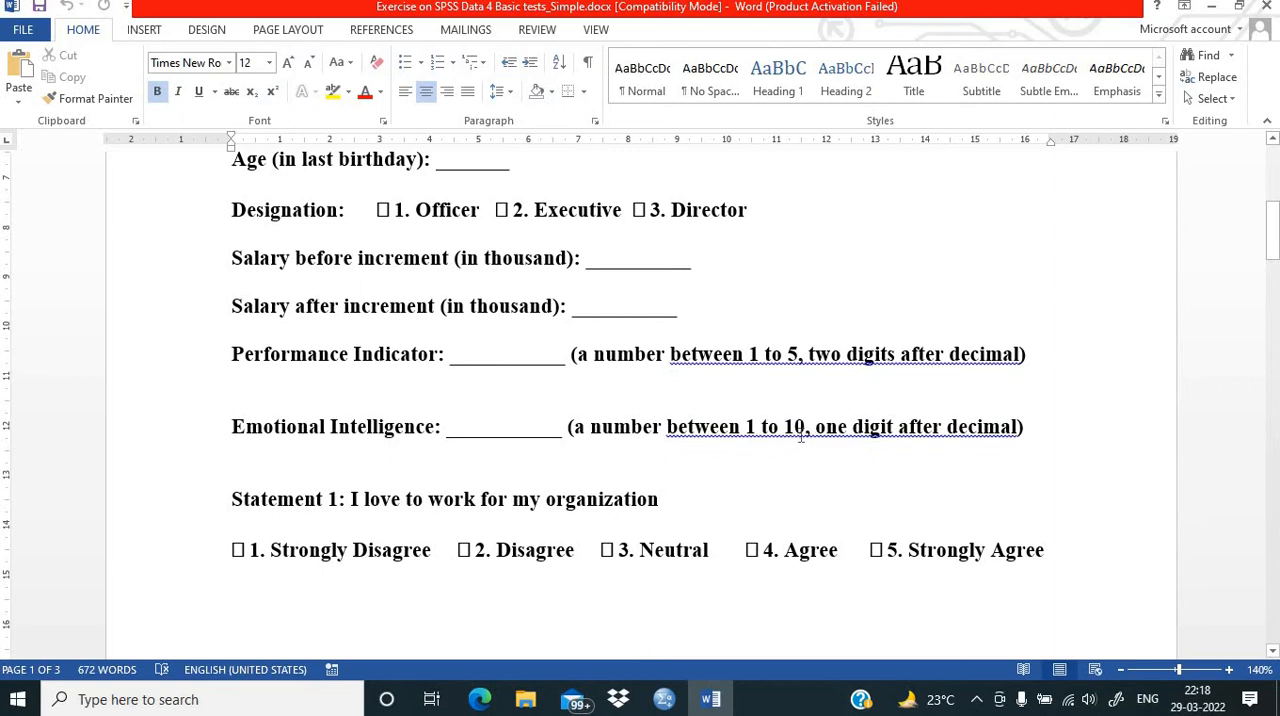
pyautogui.click(667, 702)
pyautogui.click(355, 357)
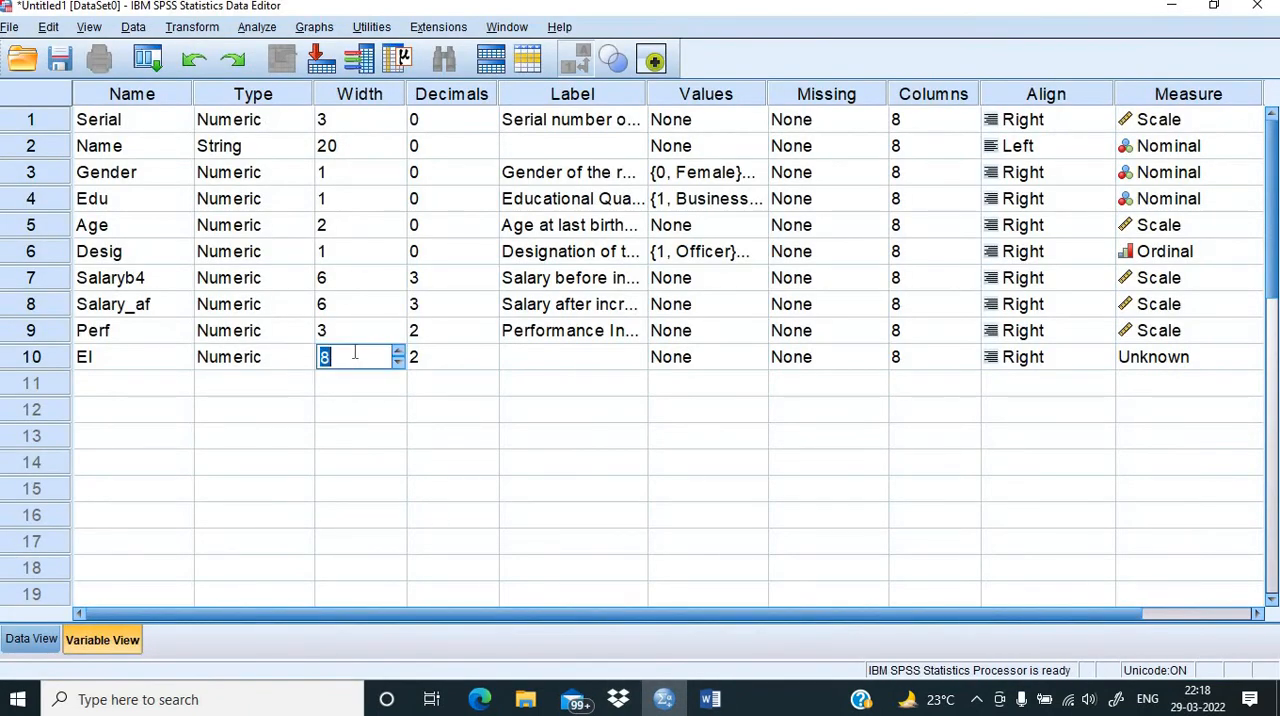
pyautogui.write('3')
pyautogui.click(436, 356)
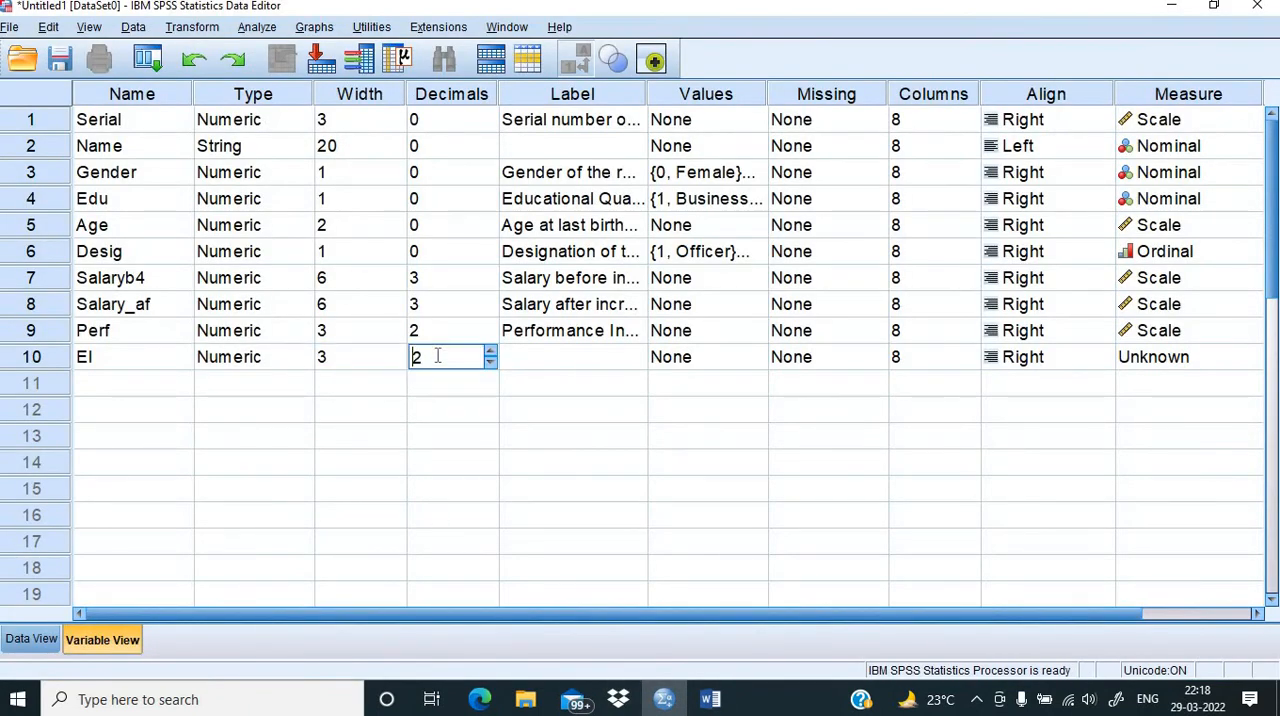
pyautogui.click(490, 362)
# Step: Label the EI variable "Emotional Inteligence"
pyautogui.click(545, 364)
pyautogui.write('Emotional Int')
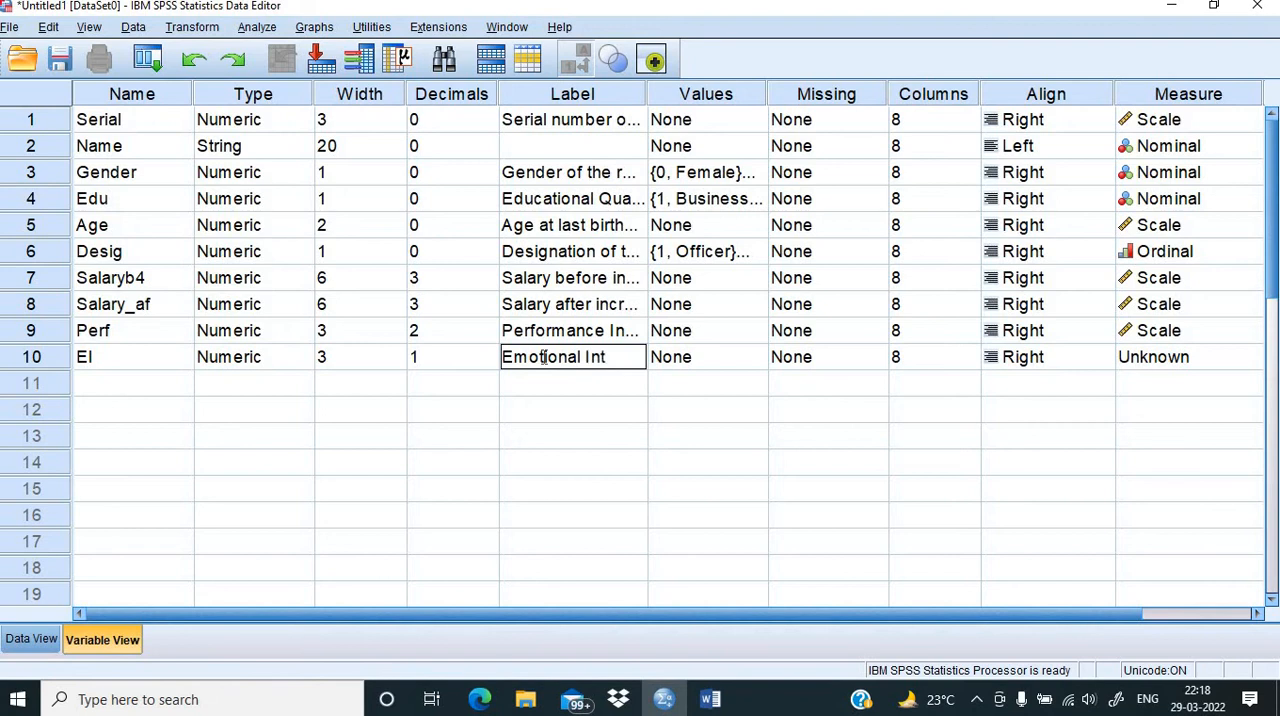
pyautogui.write('elegence')
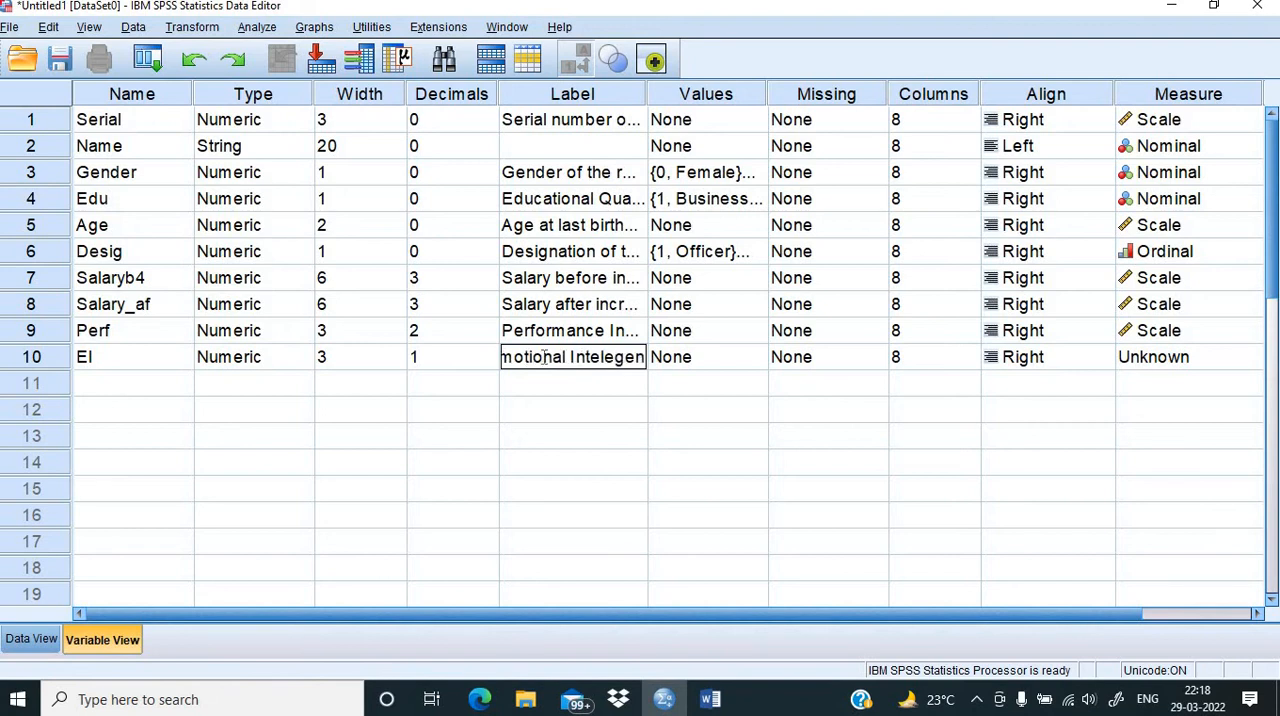
pyautogui.click(586, 359)
pyautogui.press('Delete')
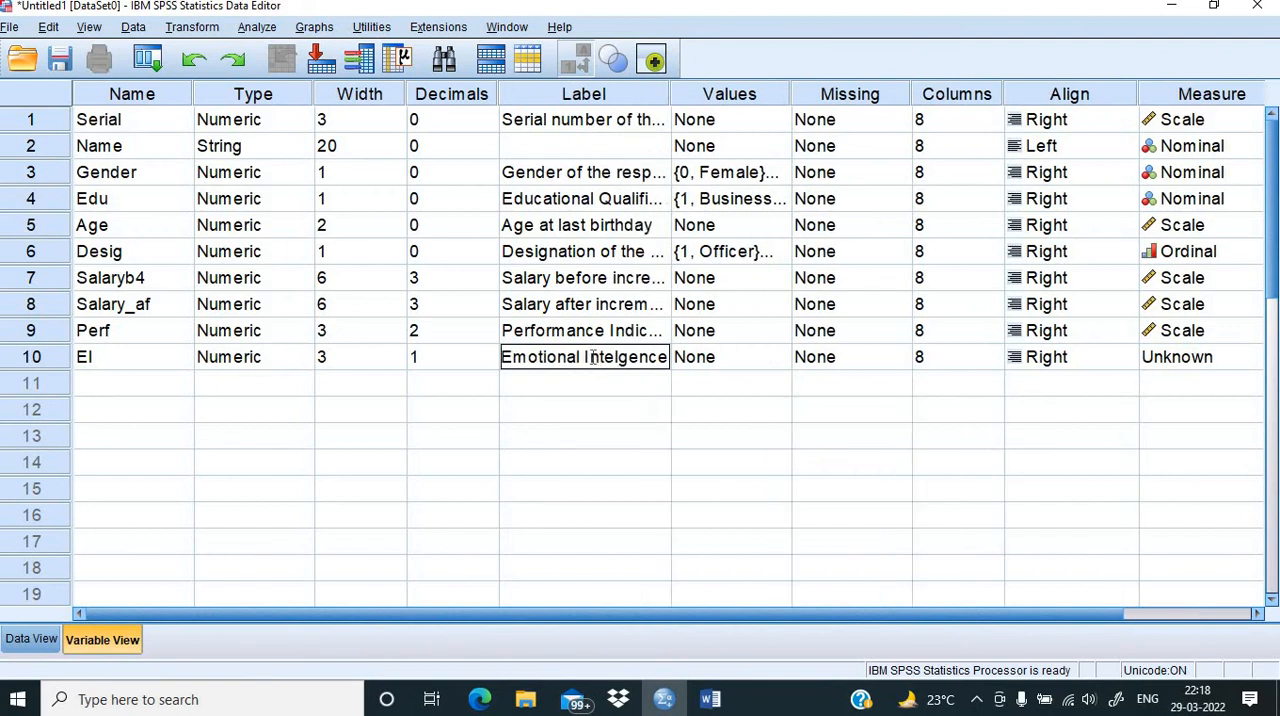
pyautogui.write('li')
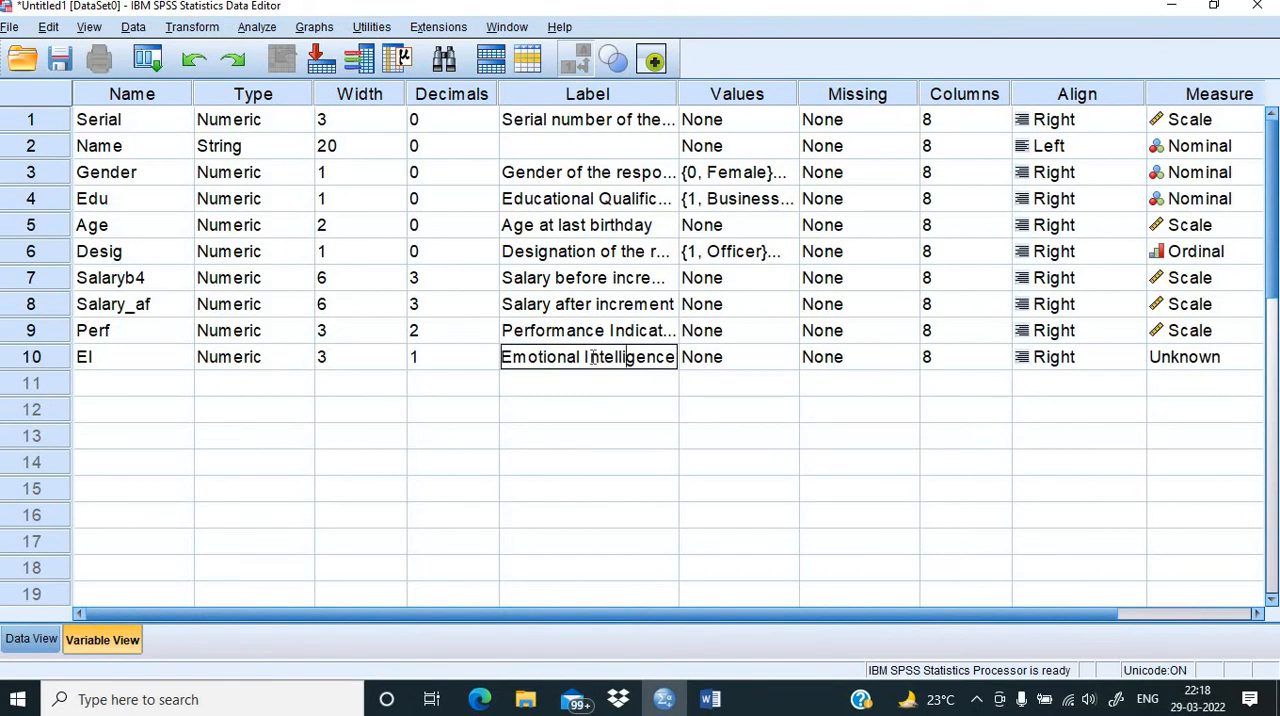
pyautogui.press('BackSpace')
pyautogui.press('BackSpace')
pyautogui.write('i')
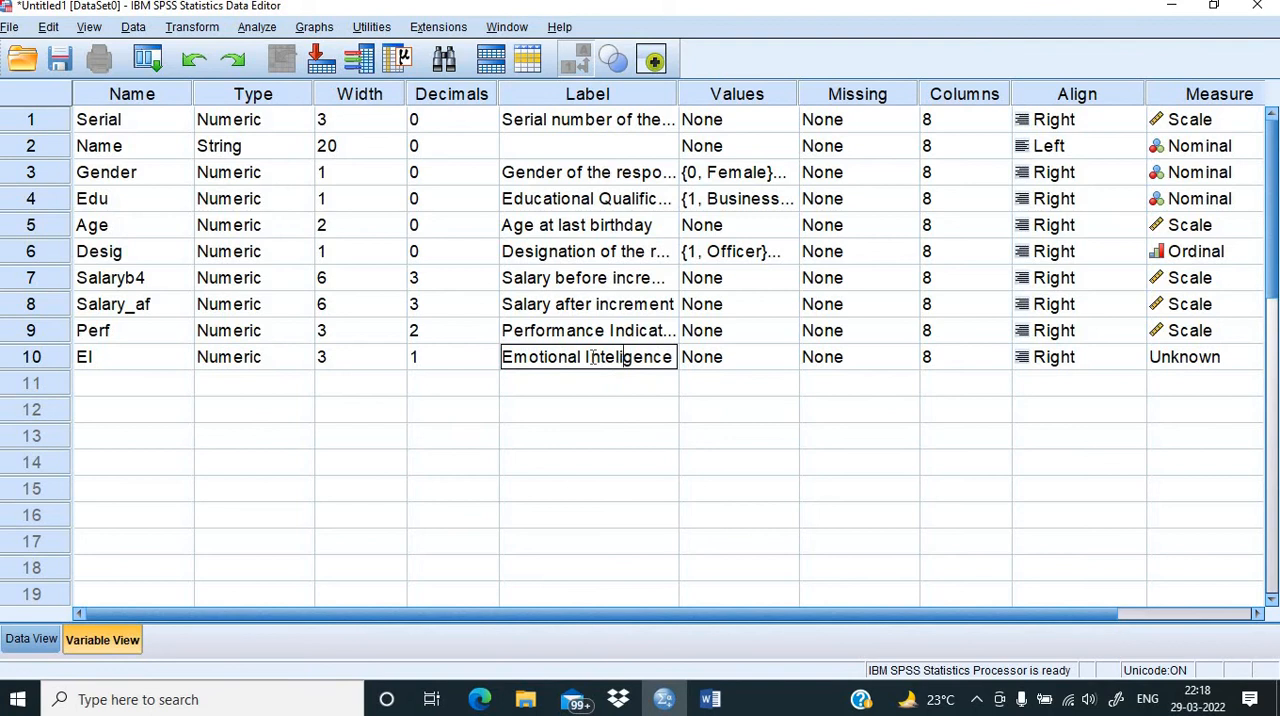
pyautogui.click(629, 404)
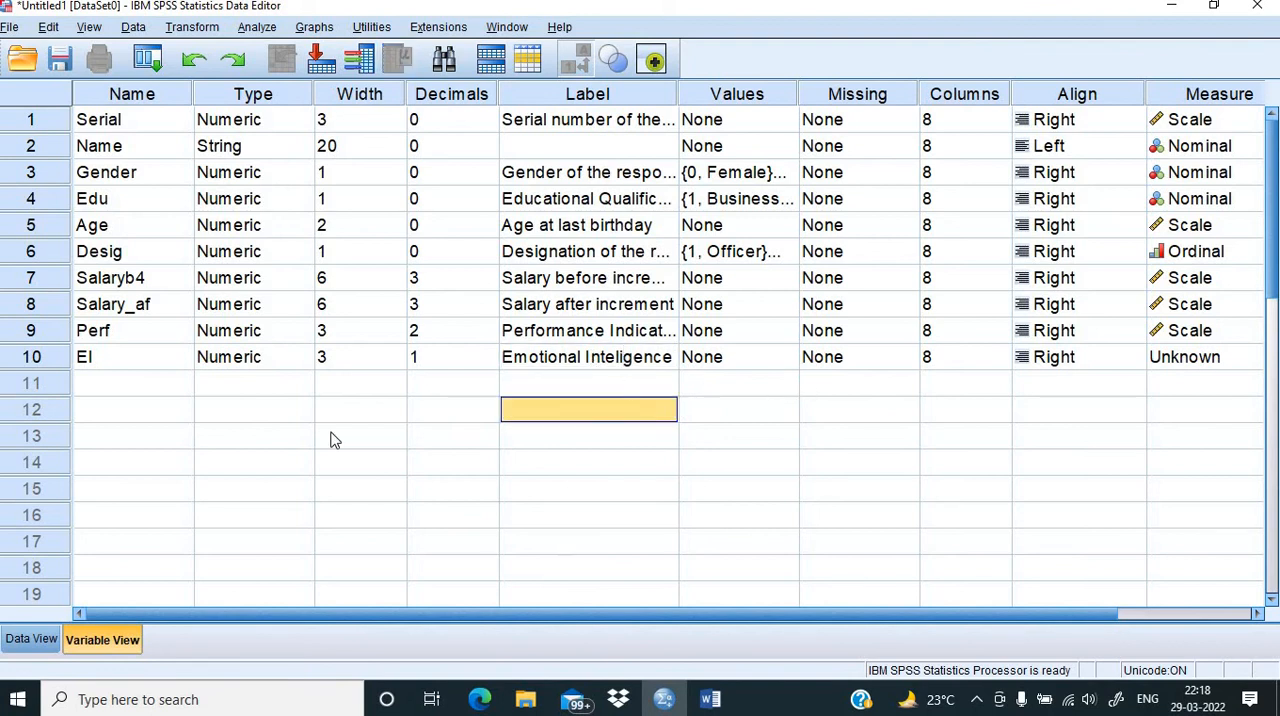
# Step: Review the Statement 1 item in the Word questionnaire, and create the SPSS variable S1 in row 11
pyautogui.click(118, 386)
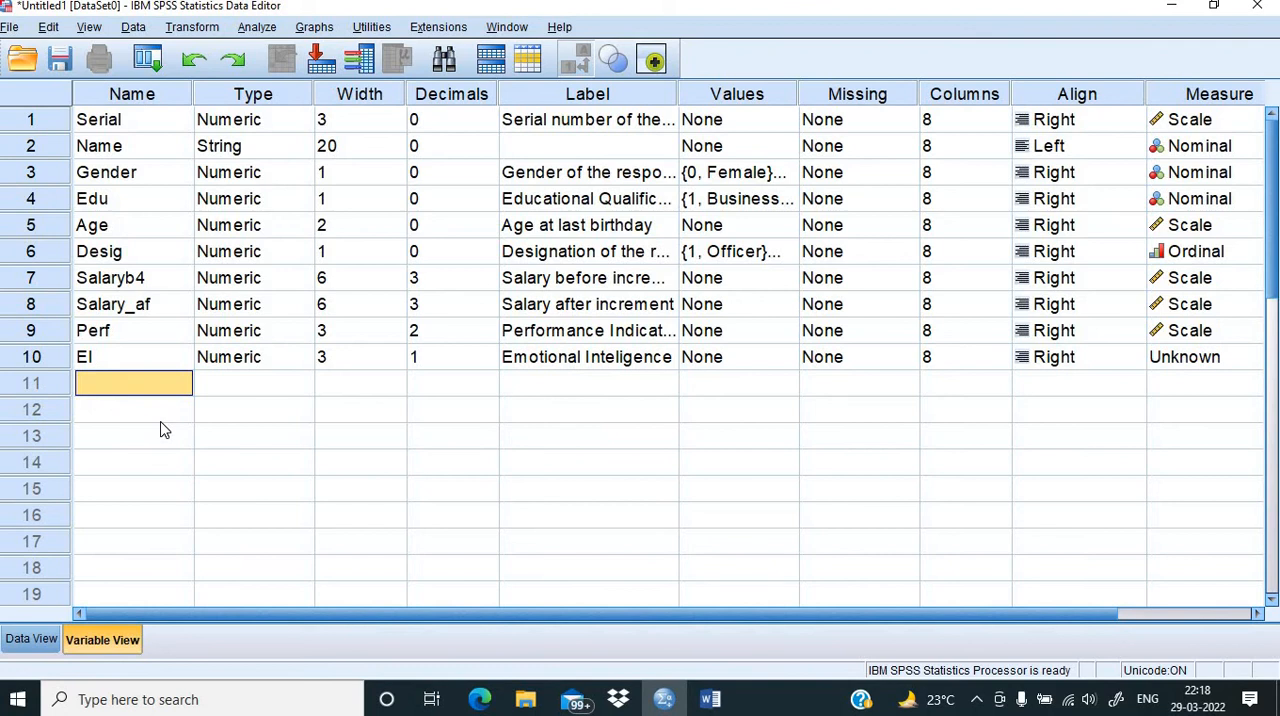
pyautogui.click(47, 641)
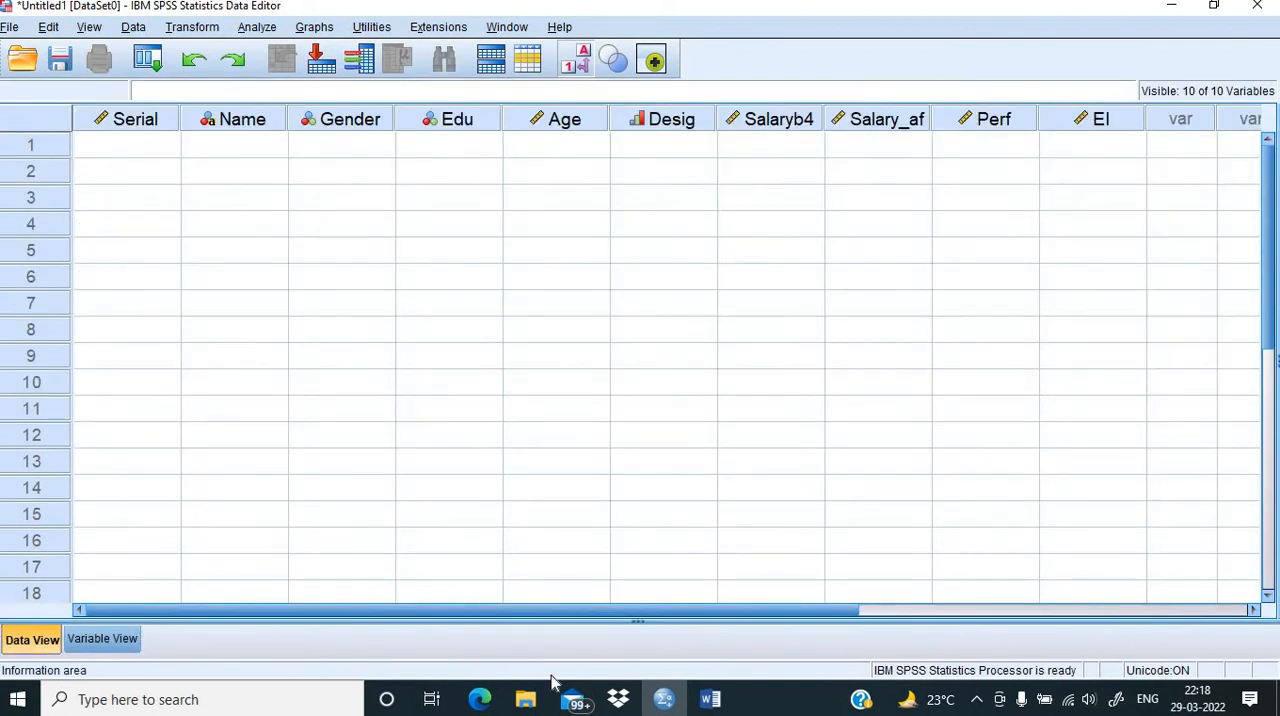
pyautogui.click(706, 701)
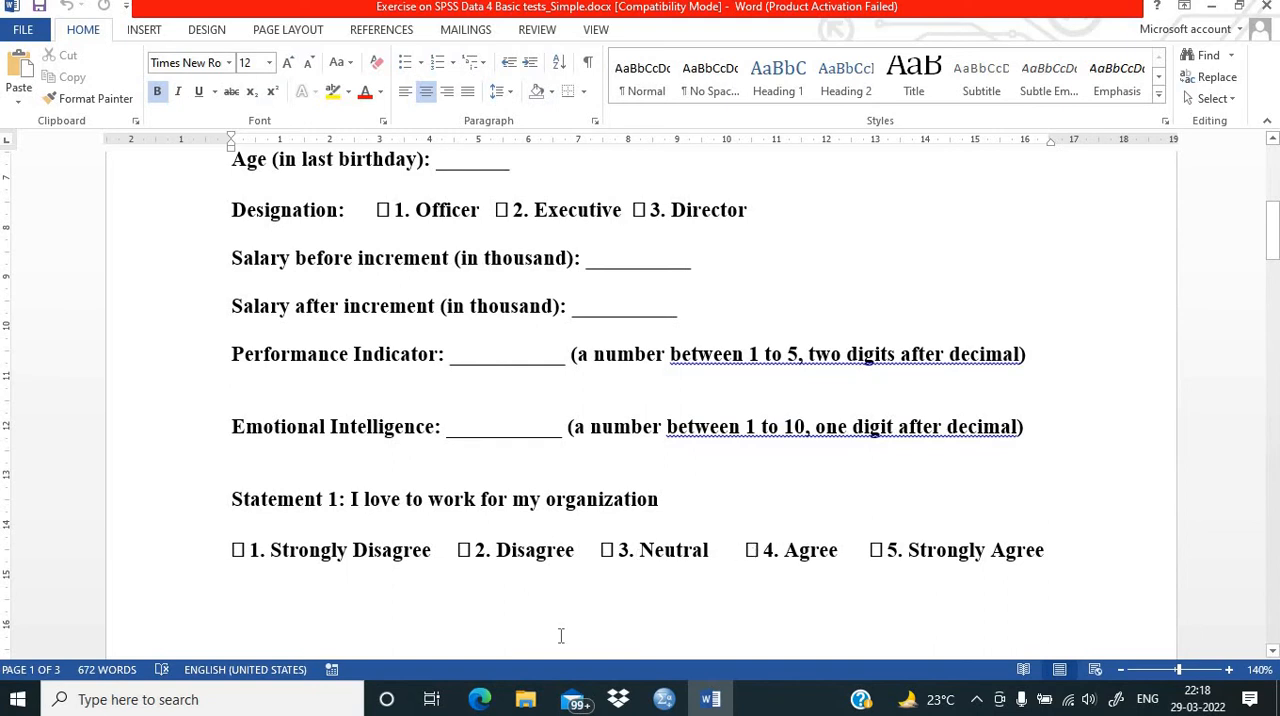
pyautogui.click(655, 702)
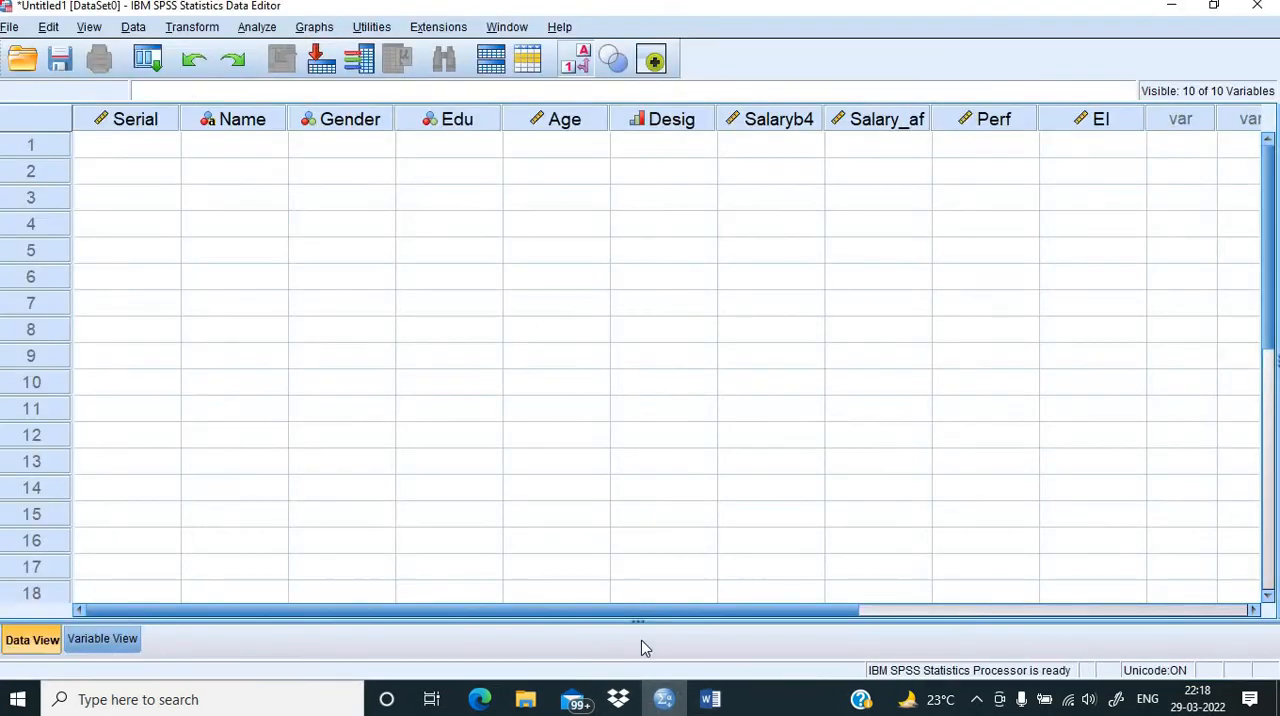
pyautogui.click(76, 645)
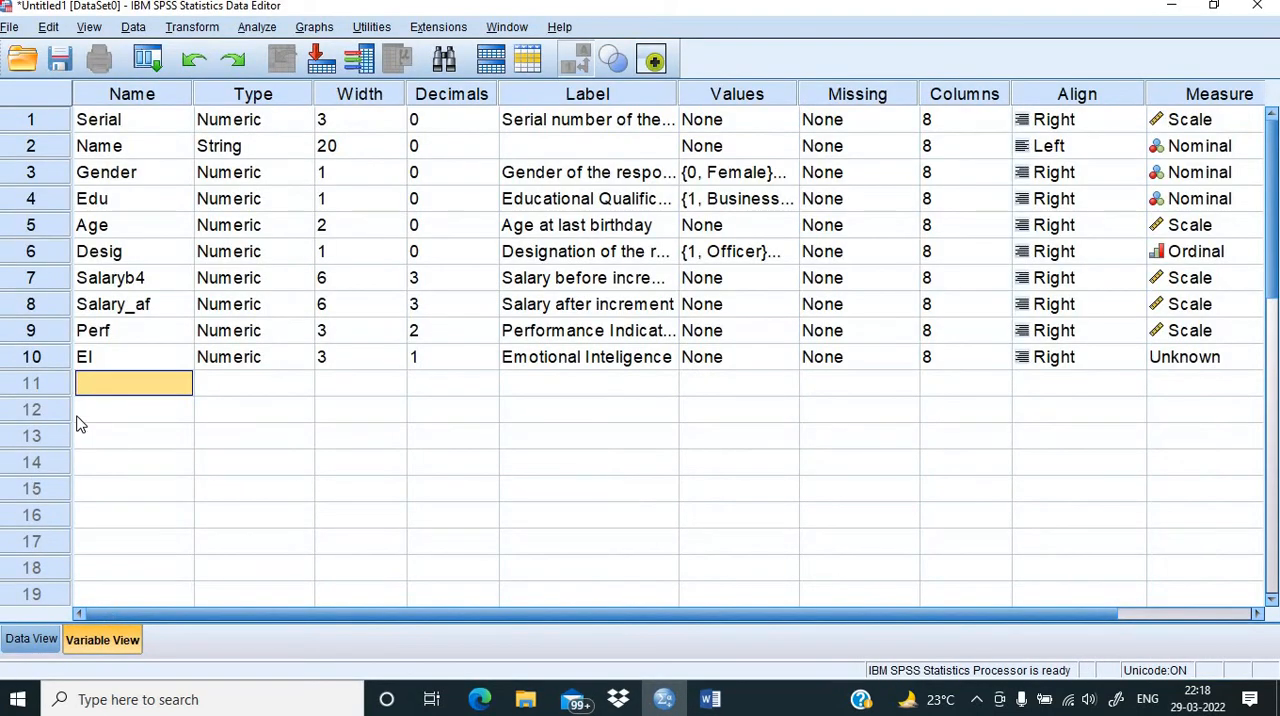
pyautogui.write('S')
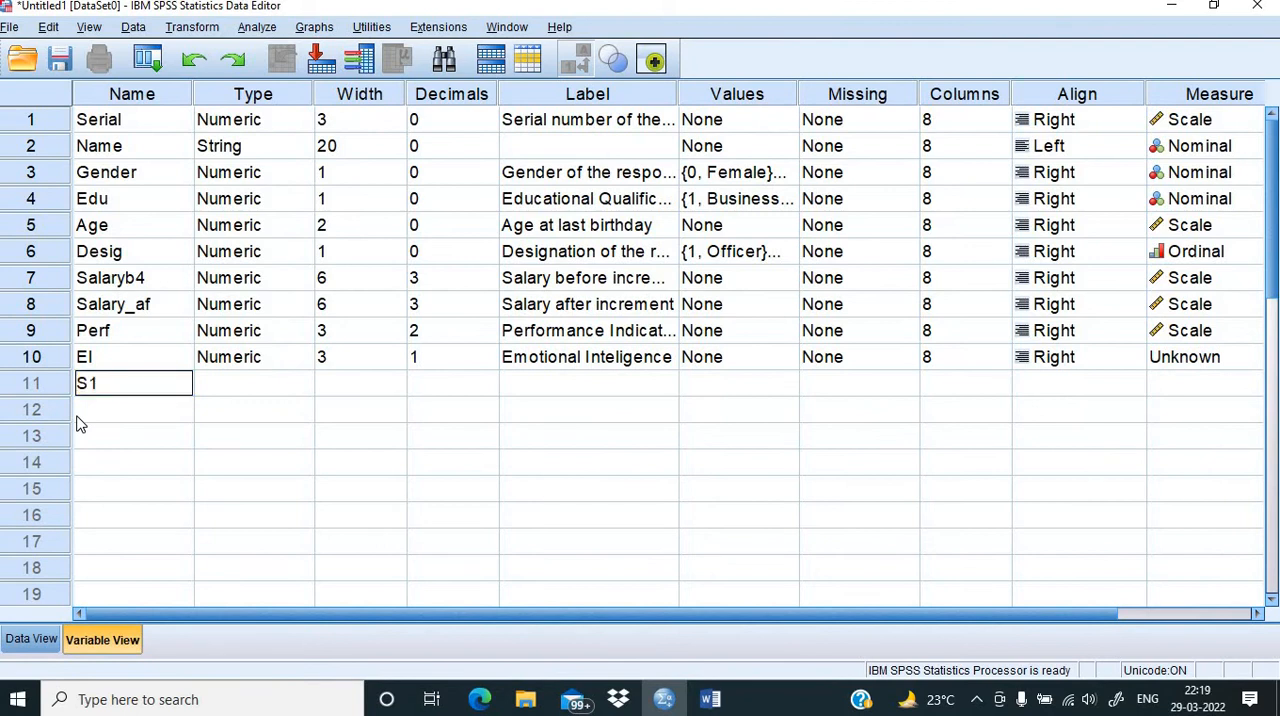
pyautogui.write('1')
pyautogui.click(306, 420)
# Step: Set the S1 variable to 0 decimals and a width of 1
pyautogui.click(416, 384)
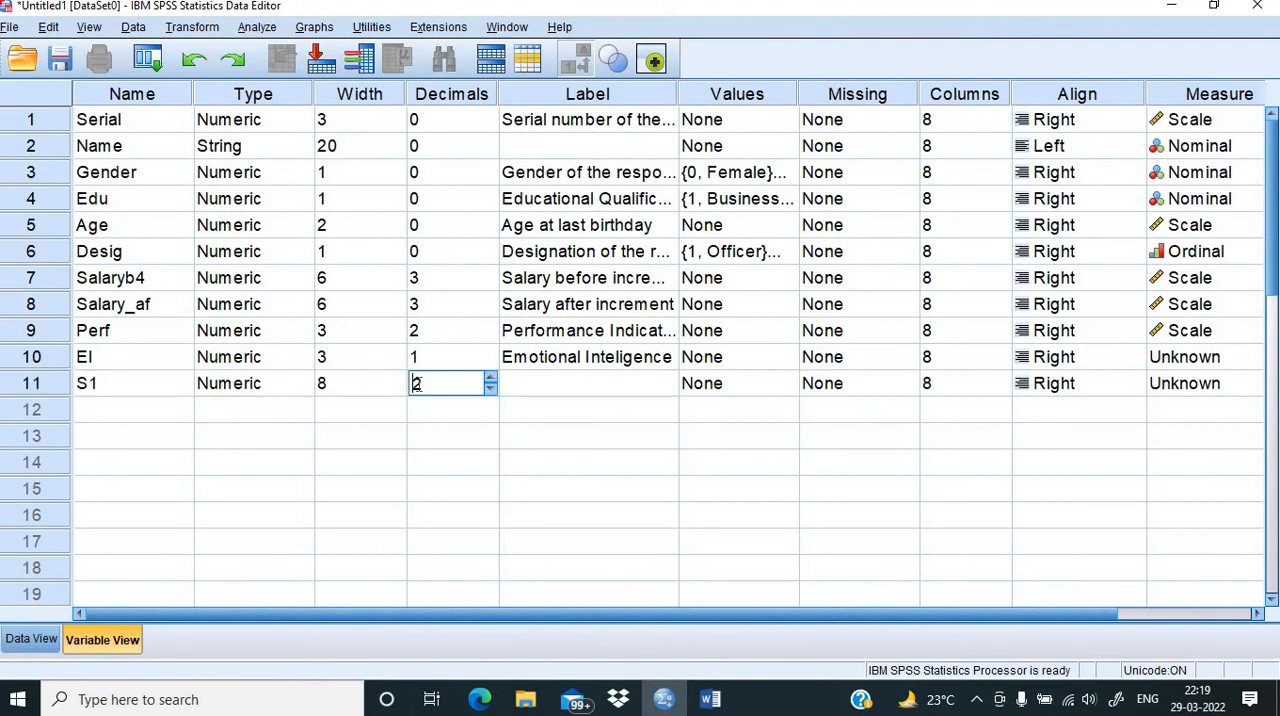
pyautogui.write('0')
pyautogui.click(347, 384)
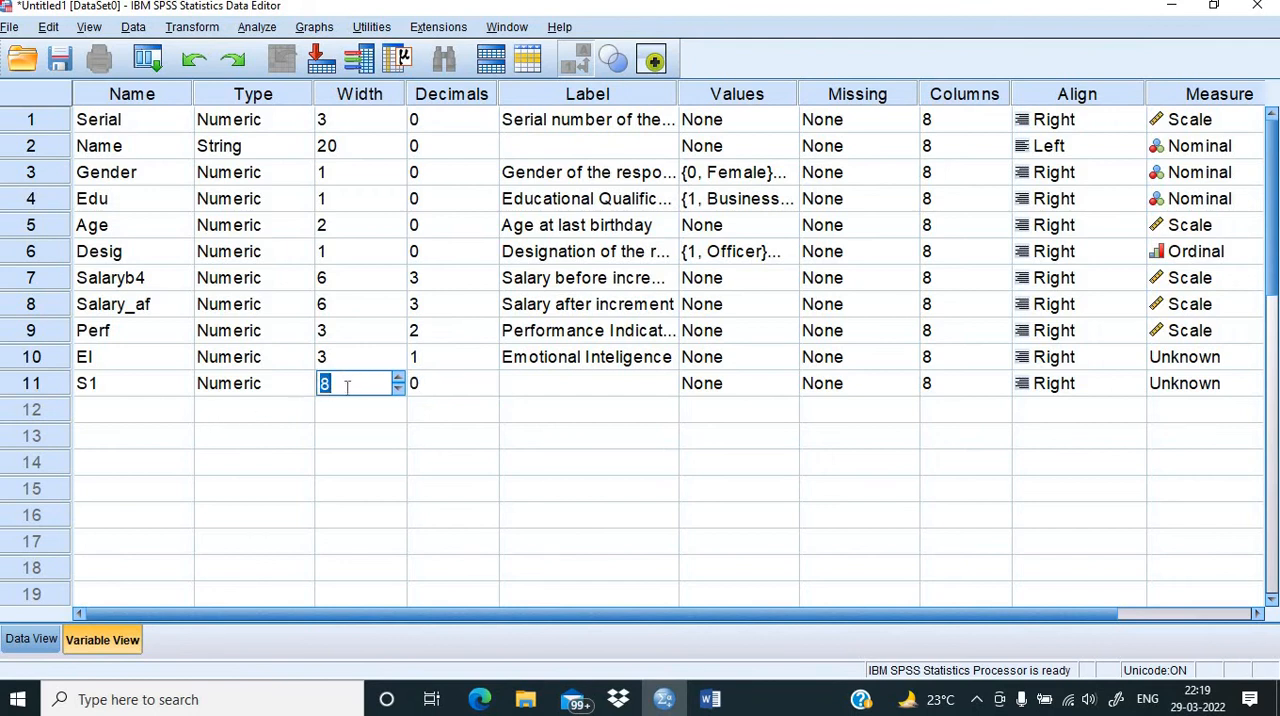
pyautogui.write('1')
# Step: Open the value labels of S1 and add the label "Strongly Disagree" for value 1
pyautogui.click(741, 384)
pyautogui.click(785, 386)
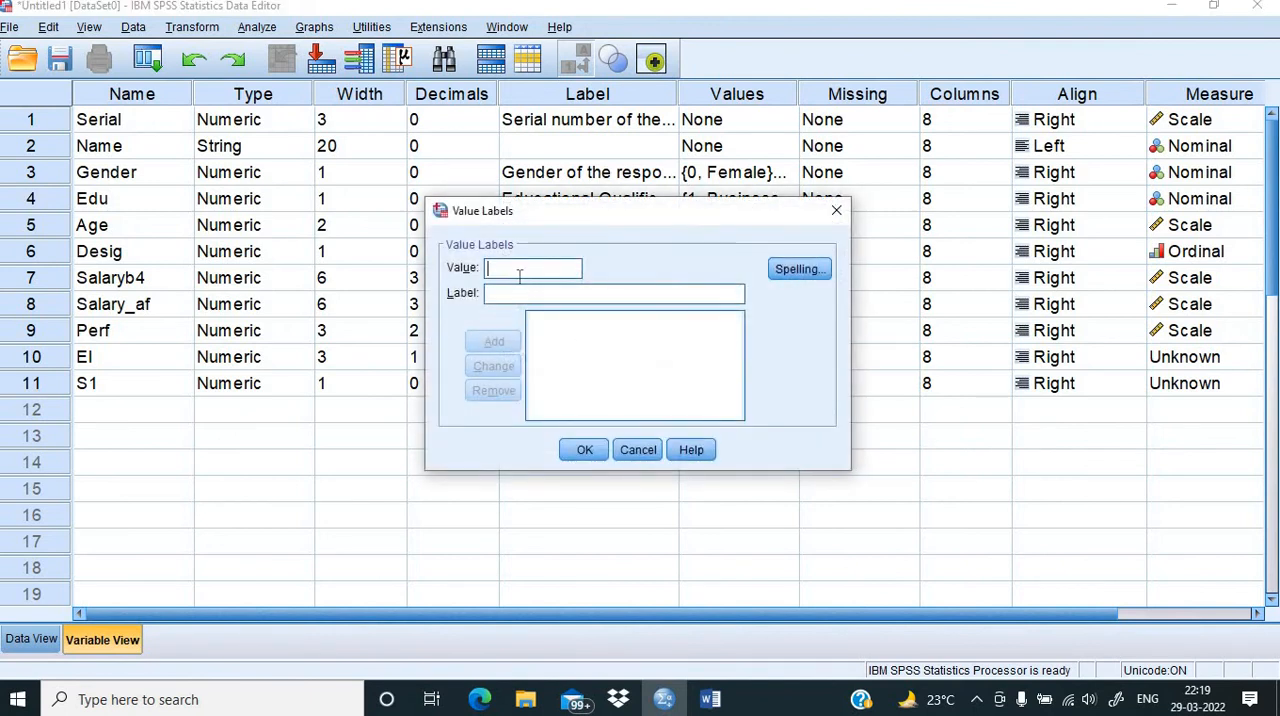
pyautogui.write('1')
pyautogui.click(509, 293)
pyautogui.write('Str')
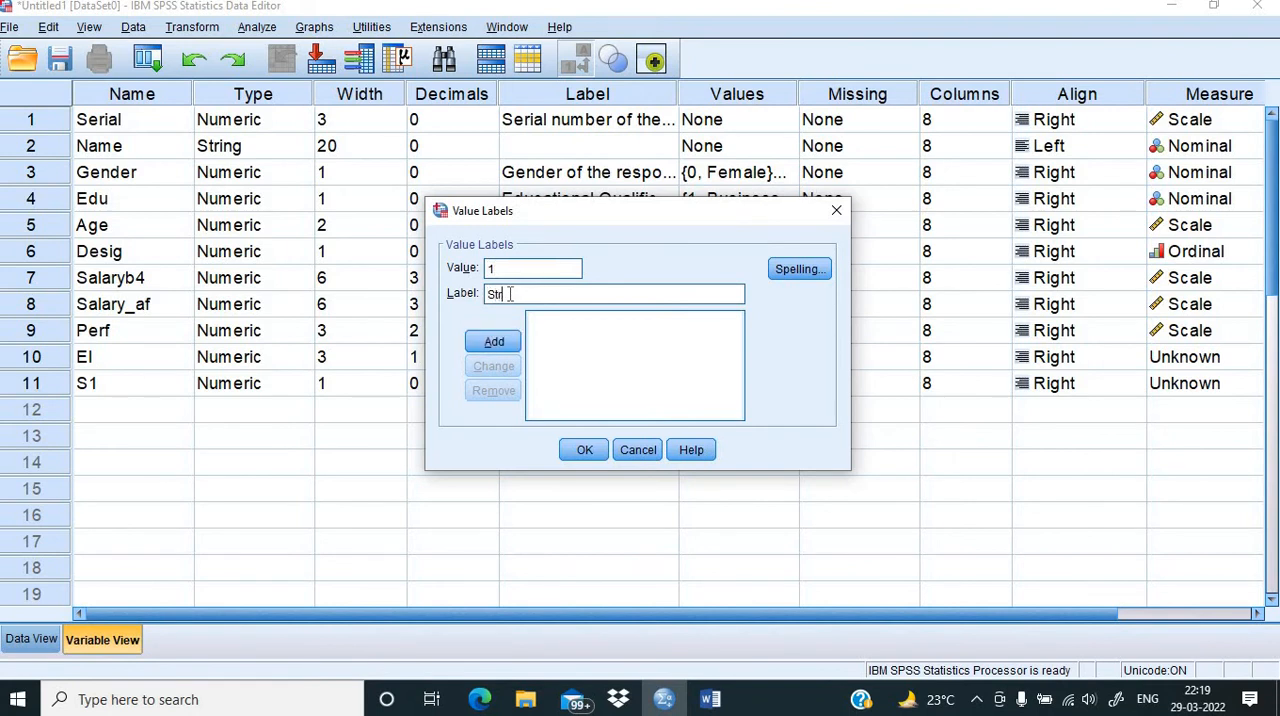
pyautogui.write('ongly Disagree')
pyautogui.click(494, 341)
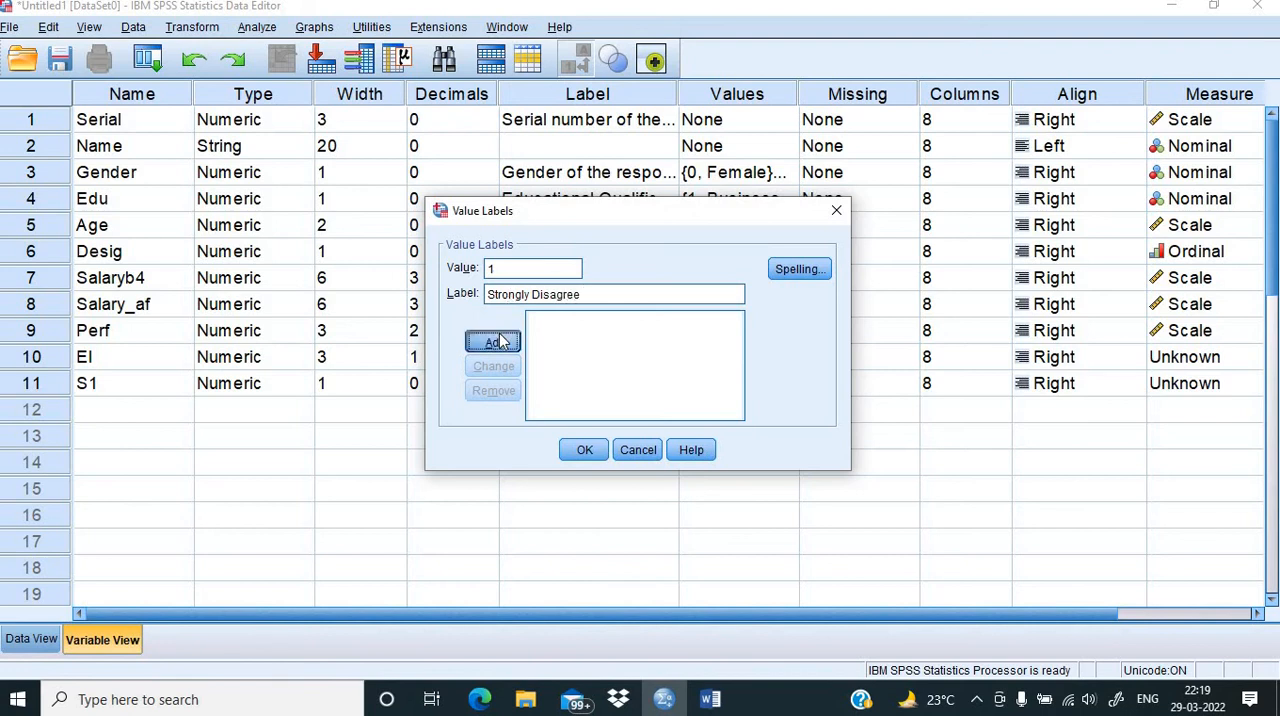
# Step: Add the S1 value label "Disagree" for value 2
pyautogui.write('2')
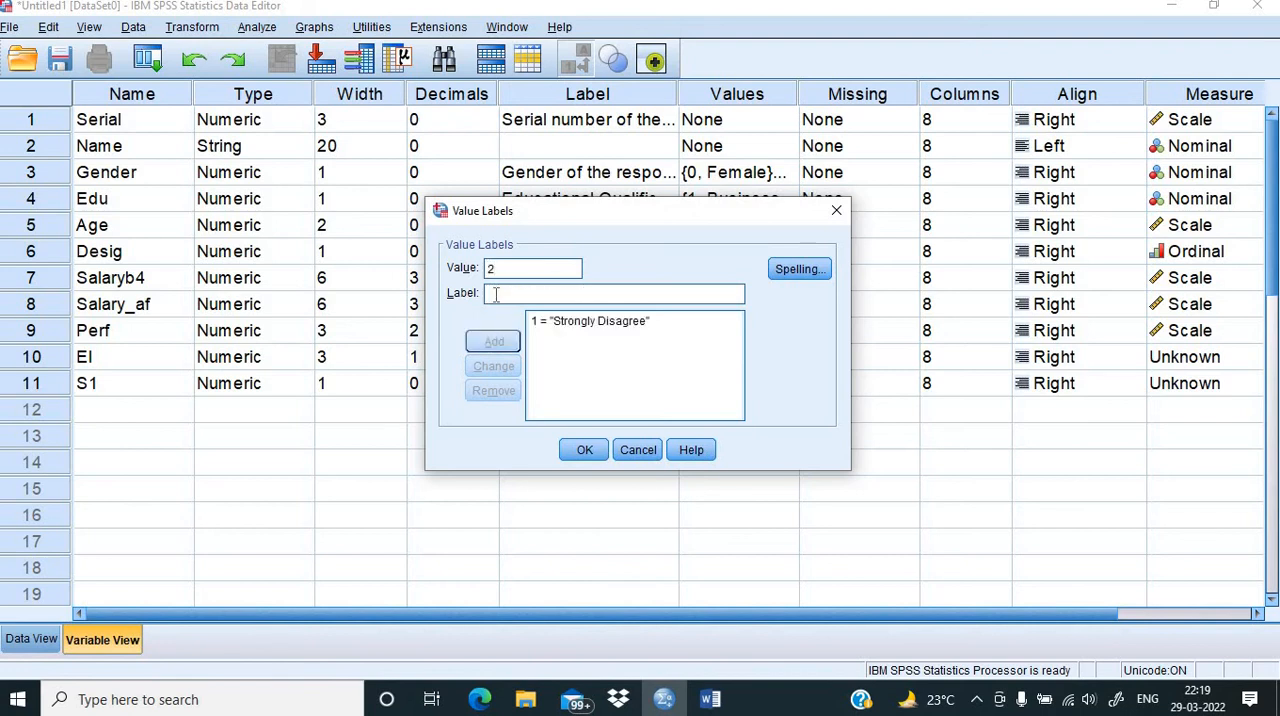
pyautogui.write('Stro')
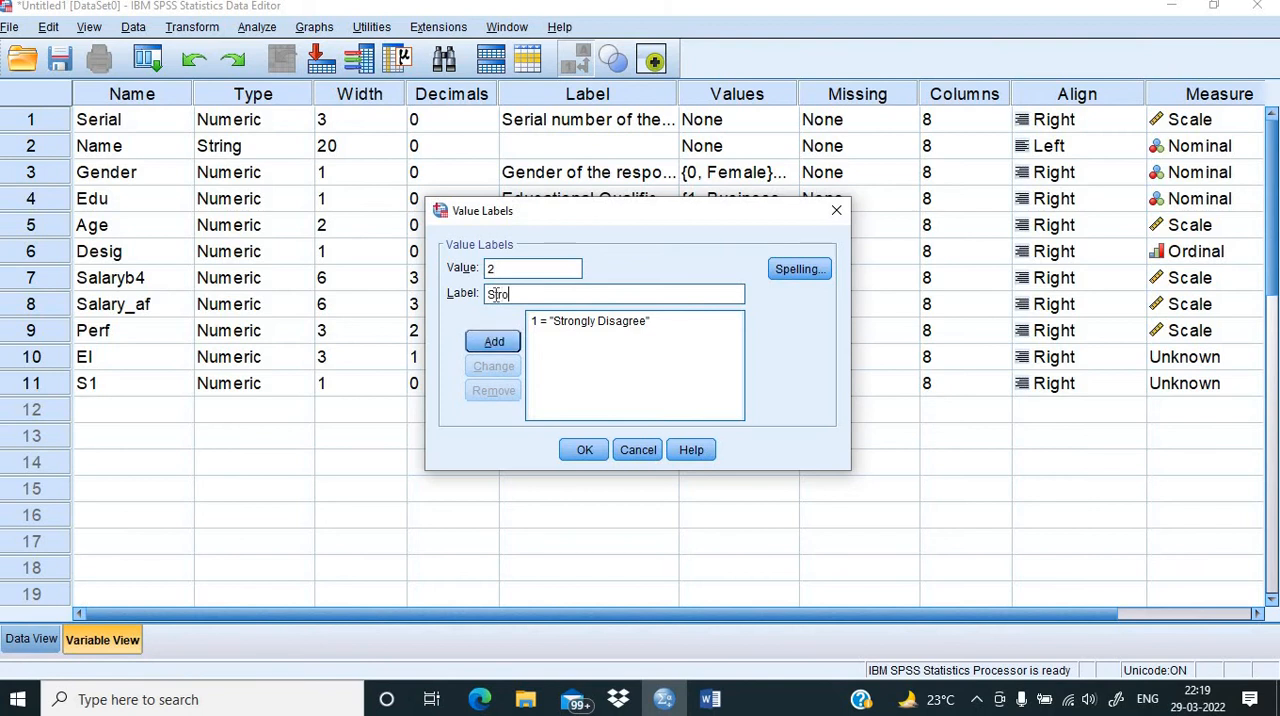
pyautogui.write('ngly A')
pyautogui.press('BackSpace')
pyautogui.press('BackSpace')
pyautogui.press('BackSpace')
pyautogui.press('BackSpace')
pyautogui.press('BackSpace')
pyautogui.press('BackSpace')
pyautogui.press('BackSpace')
pyautogui.press('BackSpace')
pyautogui.press('BackSpace')
pyautogui.write('Disagree')
pyautogui.click(480, 340)
# Step: Add the S1 value label "Neutral" for value 3
pyautogui.write('3')
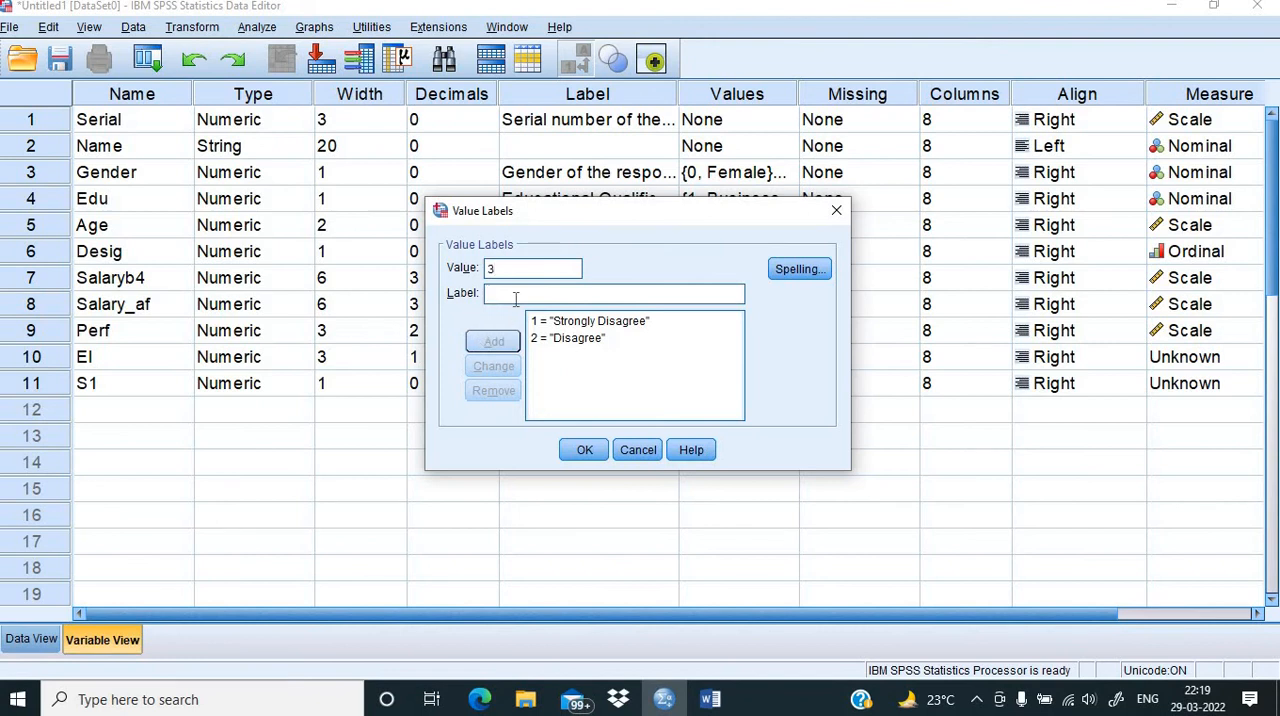
pyautogui.write('Neutral')
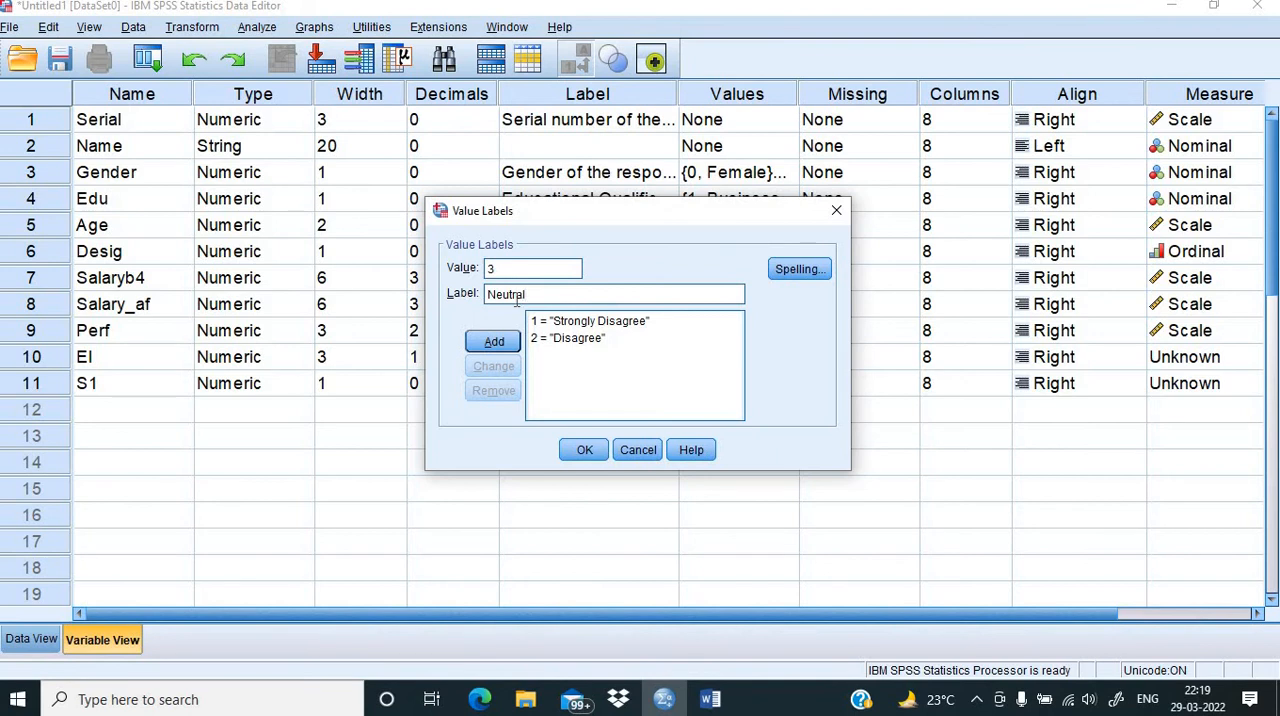
pyautogui.click(491, 341)
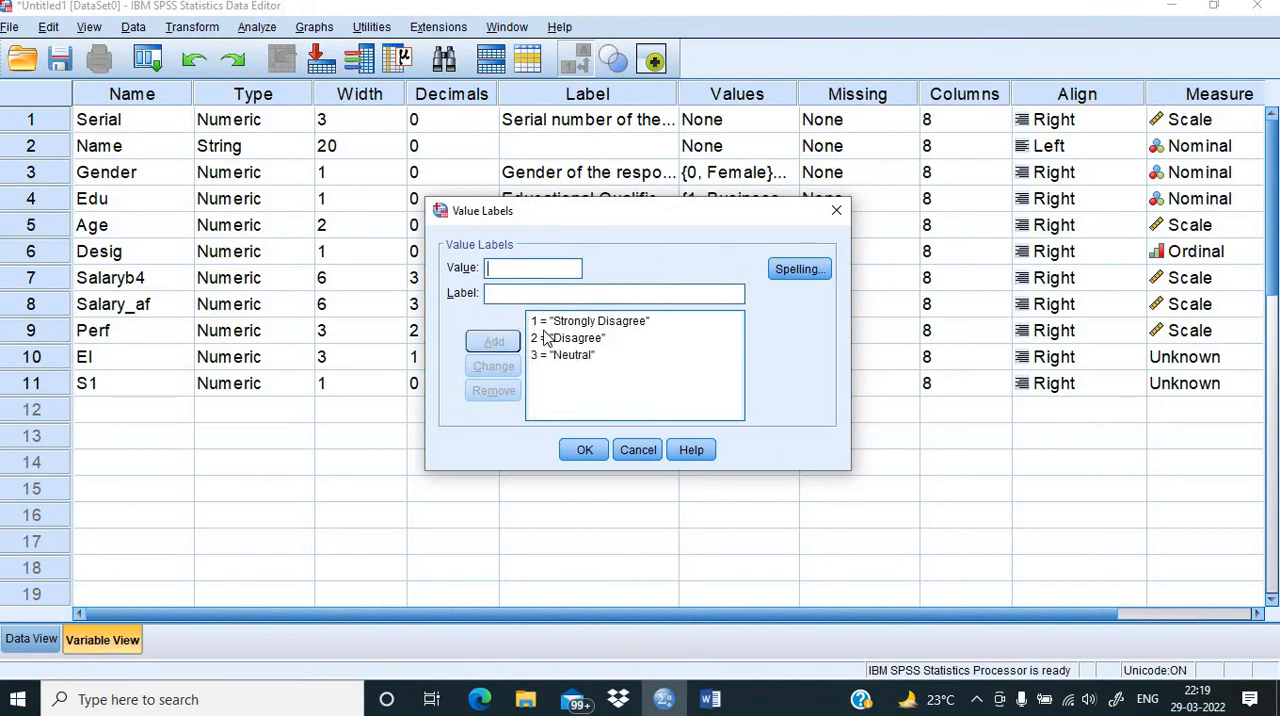
# Step: Check the Statement 1 response options in the Word questionnaire, and change the SPSS label of value 3 to "Agree"
pyautogui.click(571, 358)
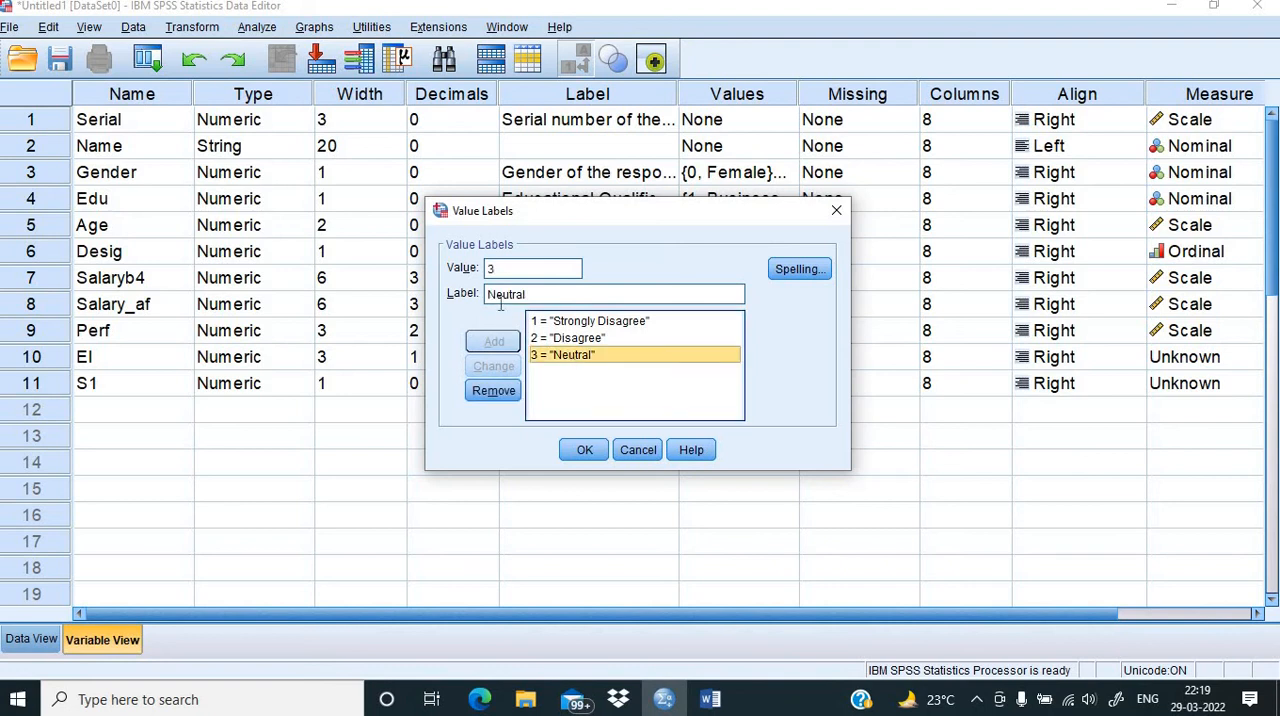
pyautogui.click(704, 702)
pyautogui.moveTo(665, 703)
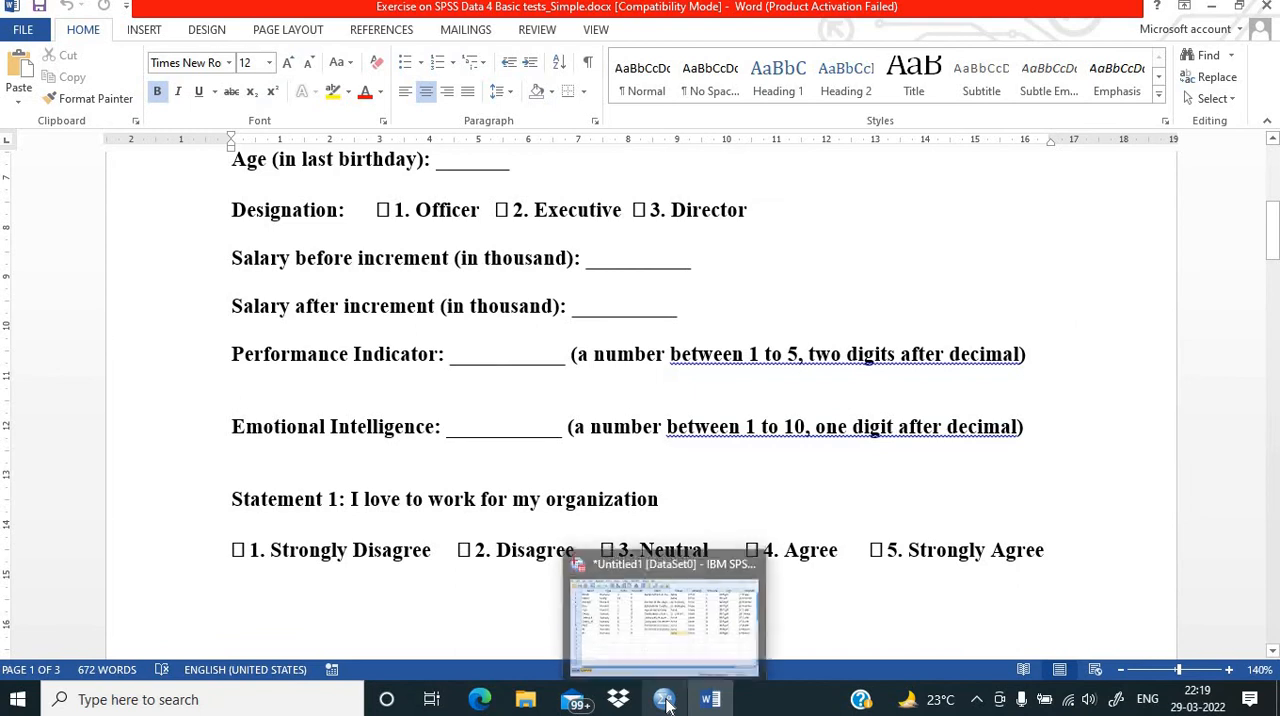
pyautogui.click(634, 650)
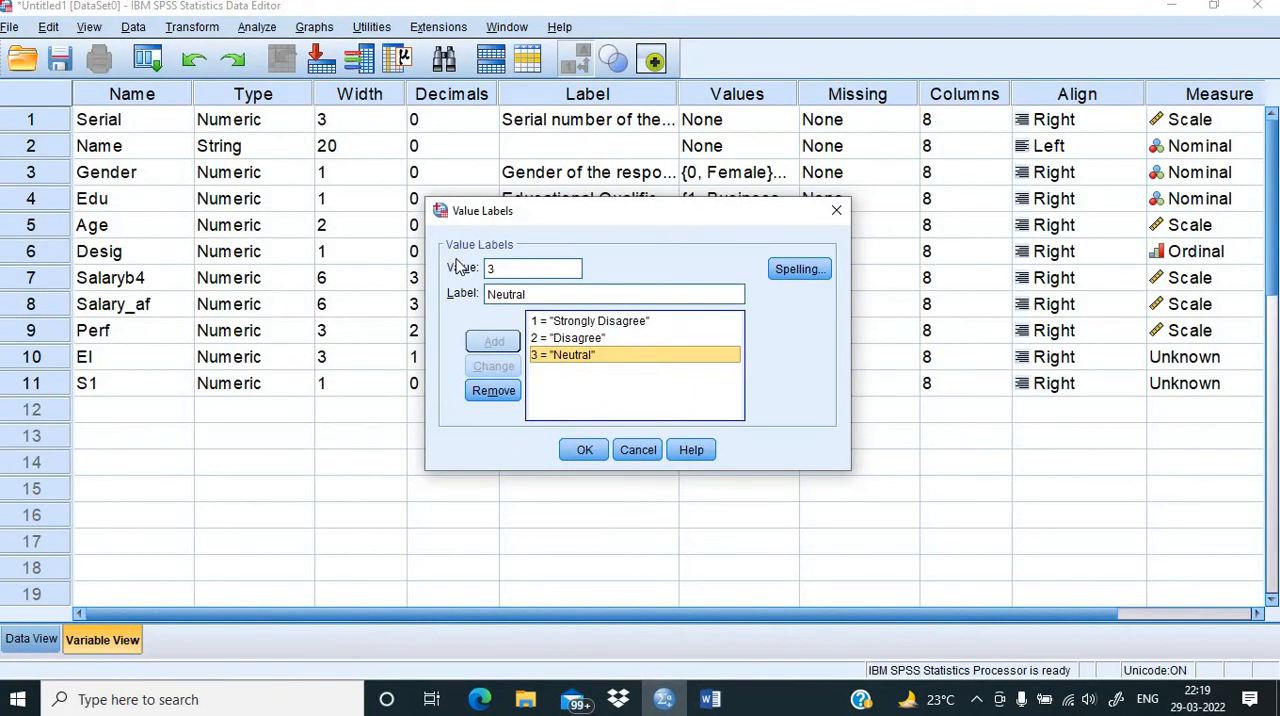
pyautogui.click(530, 294)
pyautogui.press('BackSpace')
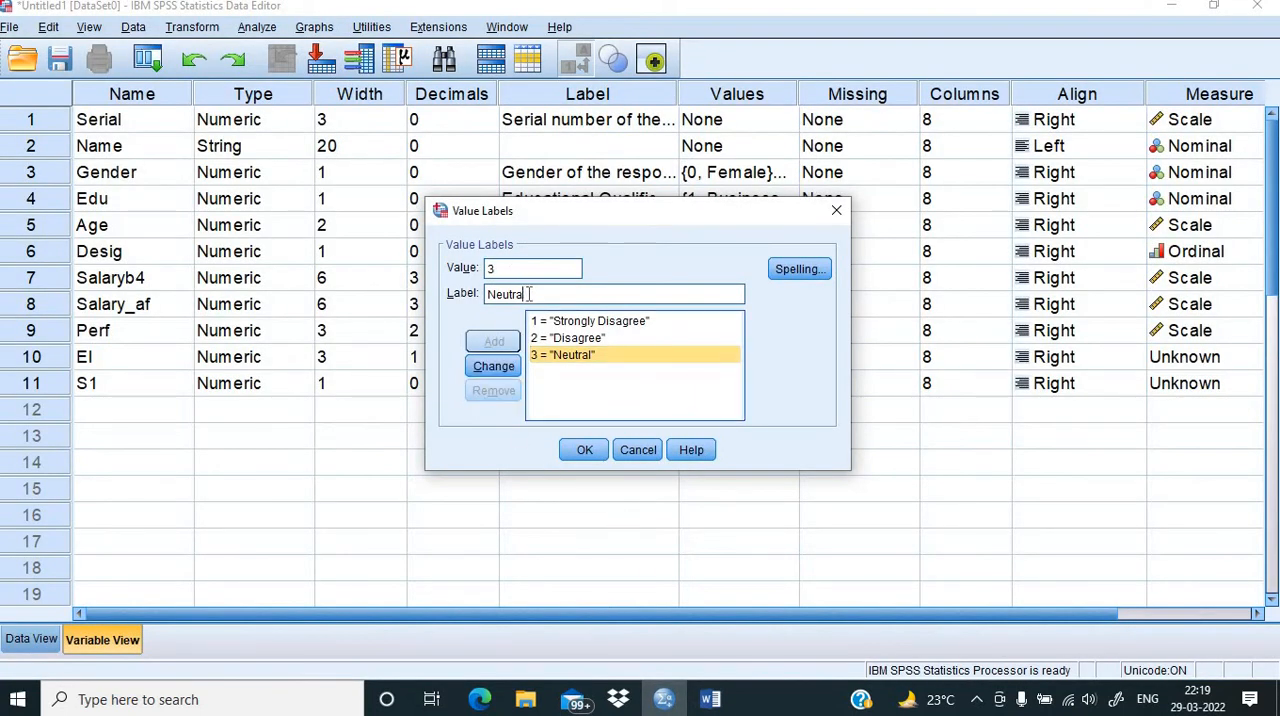
pyautogui.press('BackSpace')
pyautogui.press('BackSpace')
pyautogui.press('BackSpace')
pyautogui.press('BackSpace')
pyautogui.write('Agree')
pyautogui.click(493, 366)
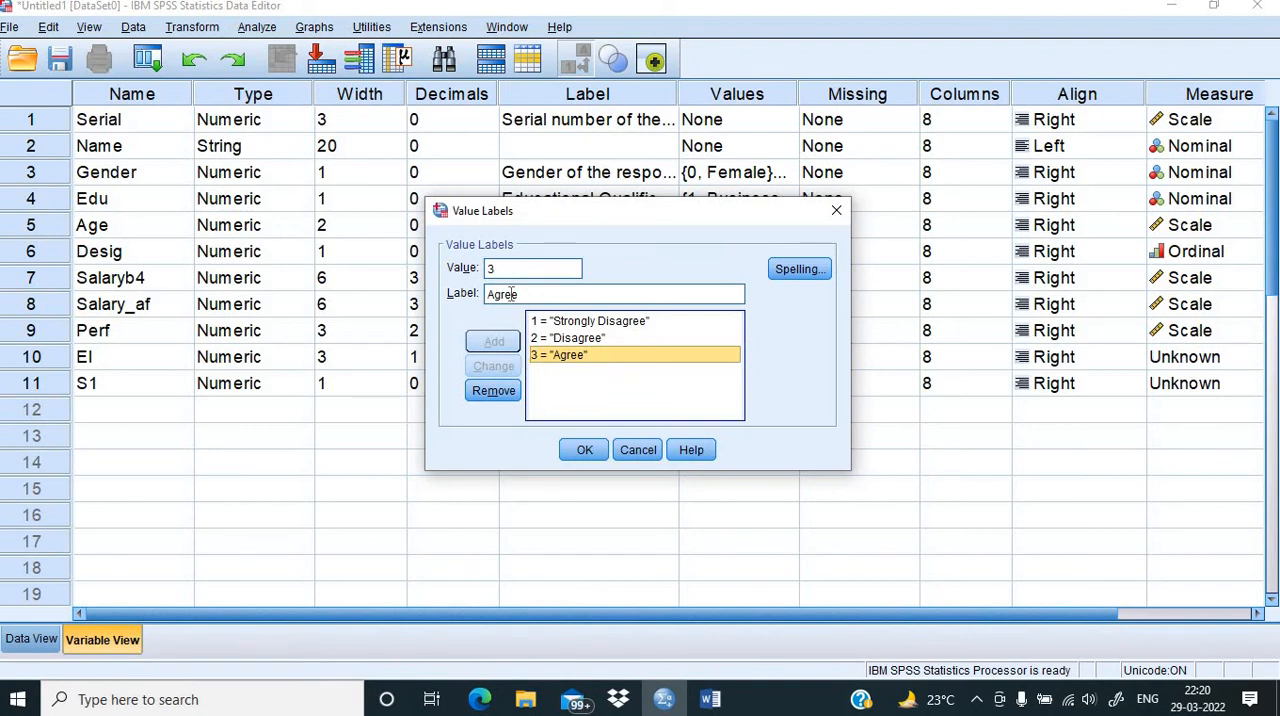
# Step: Change the label of value 3 back to "Neutral" in the S1 value labels
pyautogui.click(524, 293)
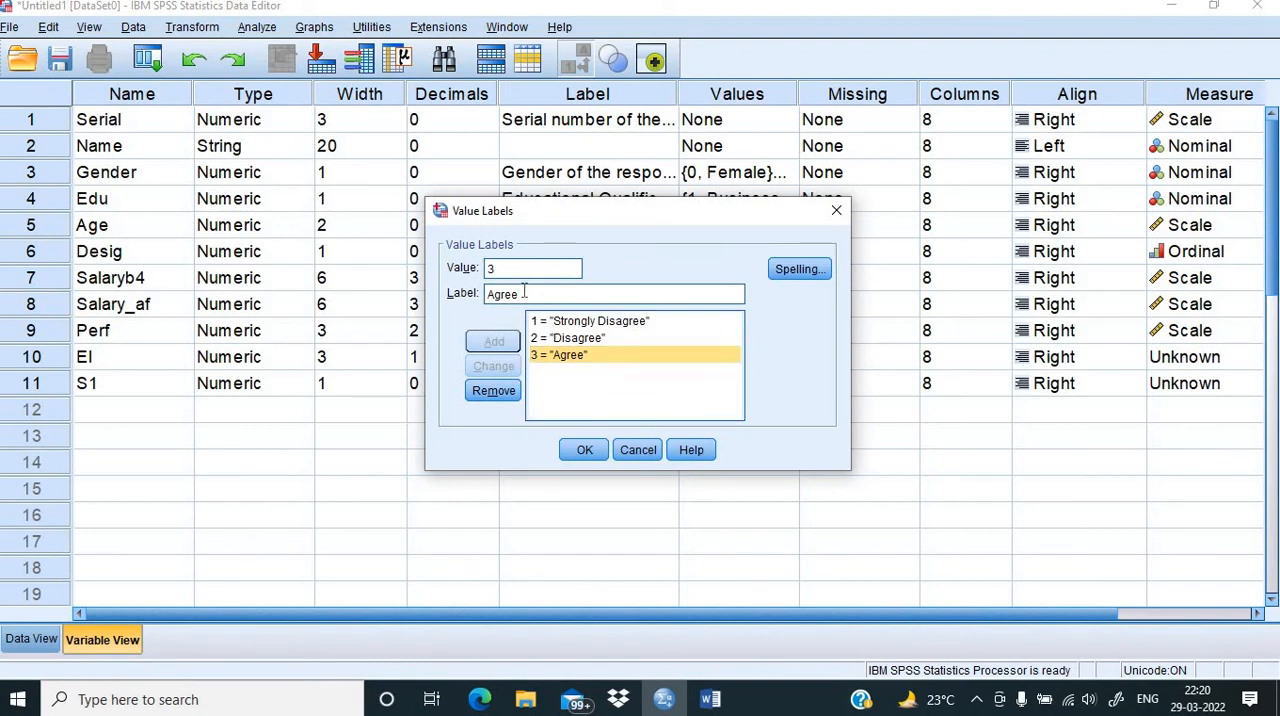
pyautogui.press('BackSpace')
pyautogui.press('BackSpace')
pyautogui.press('BackSpace')
pyautogui.press('BackSpace')
pyautogui.press('BackSpace')
pyautogui.write('Neutral')
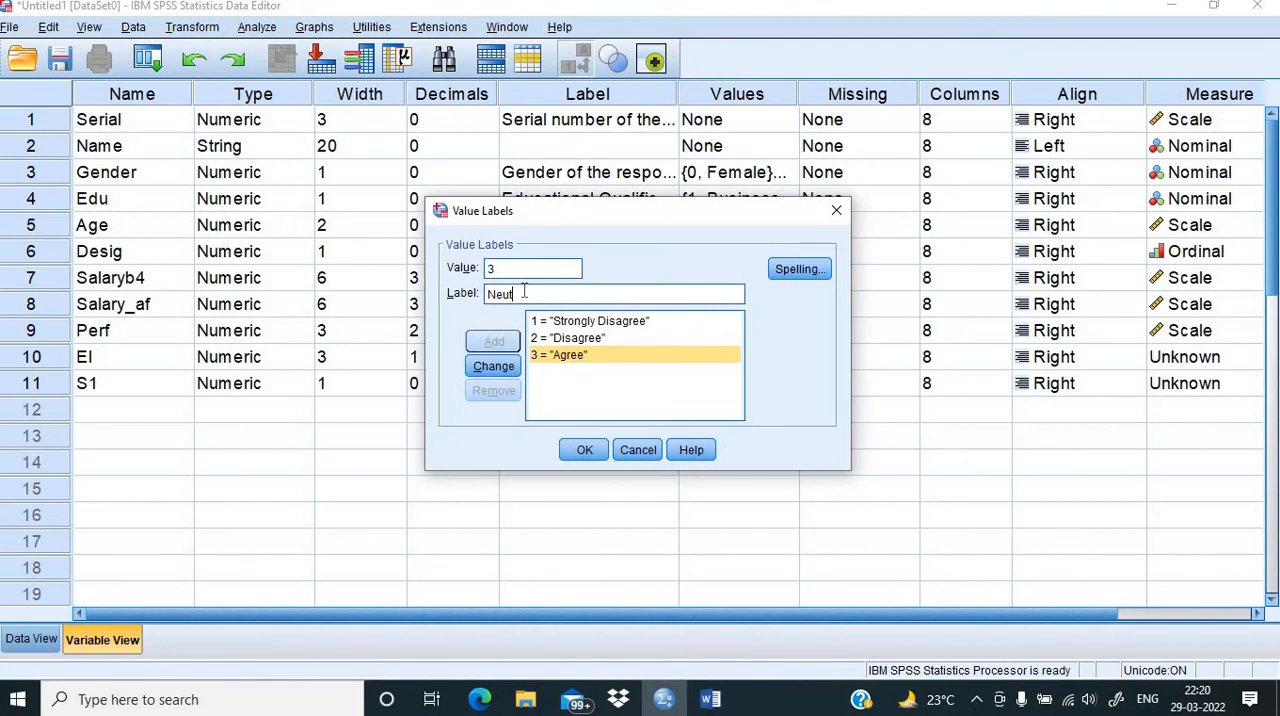
pyautogui.click(492, 366)
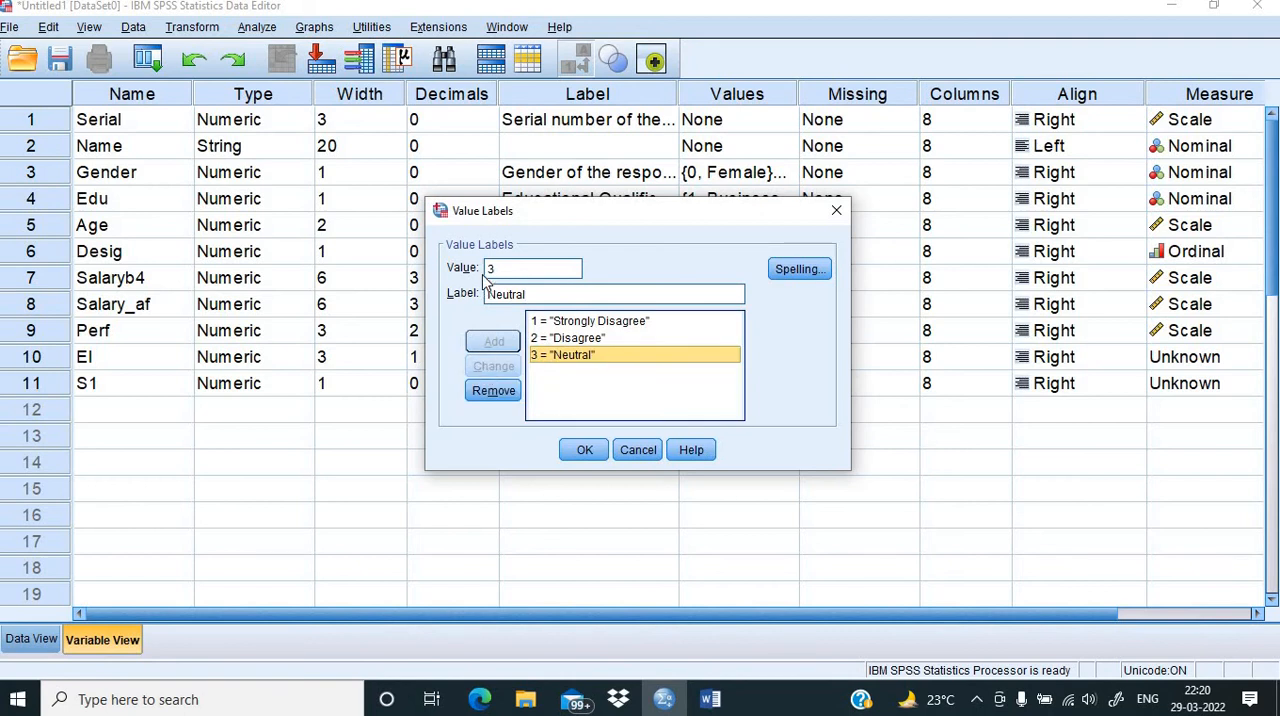
# Step: Add the S1 value label "Agree" for value 4
pyautogui.press('BackSpace')
pyautogui.write('4')
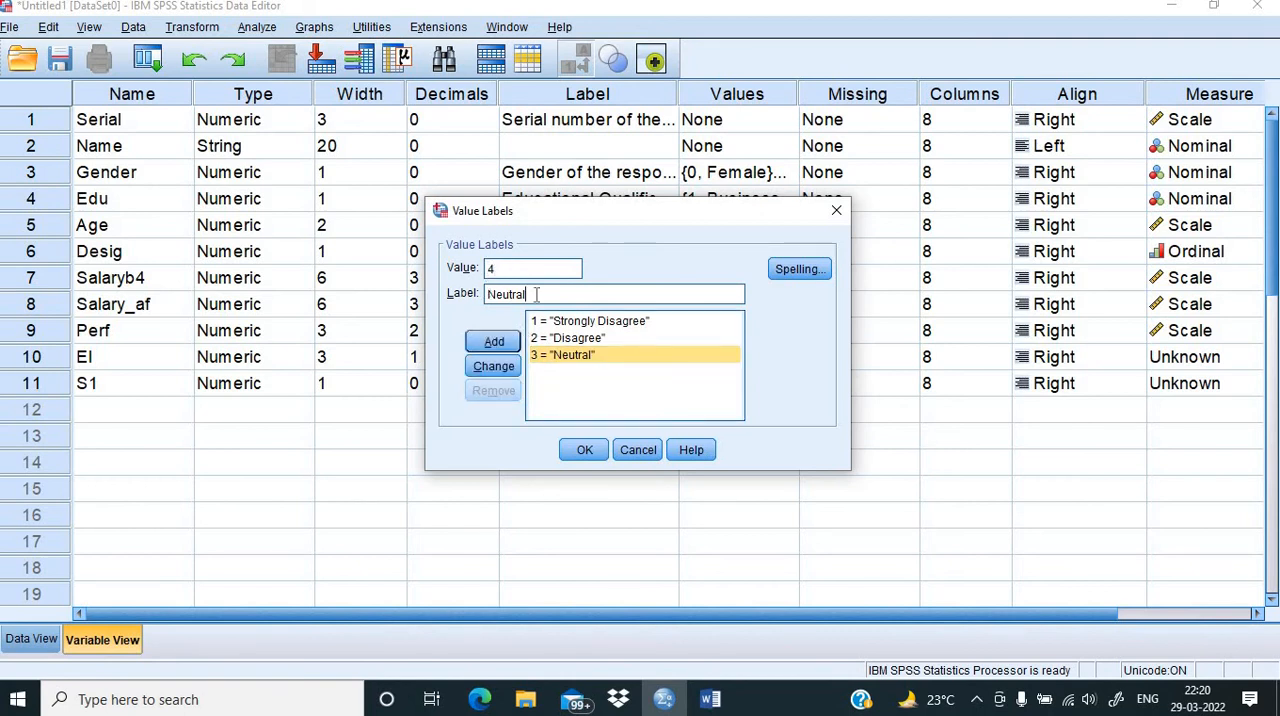
pyautogui.press('BackSpace')
pyautogui.press('BackSpace')
pyautogui.press('BackSpace')
pyautogui.press('BackSpace')
pyautogui.press('BackSpace')
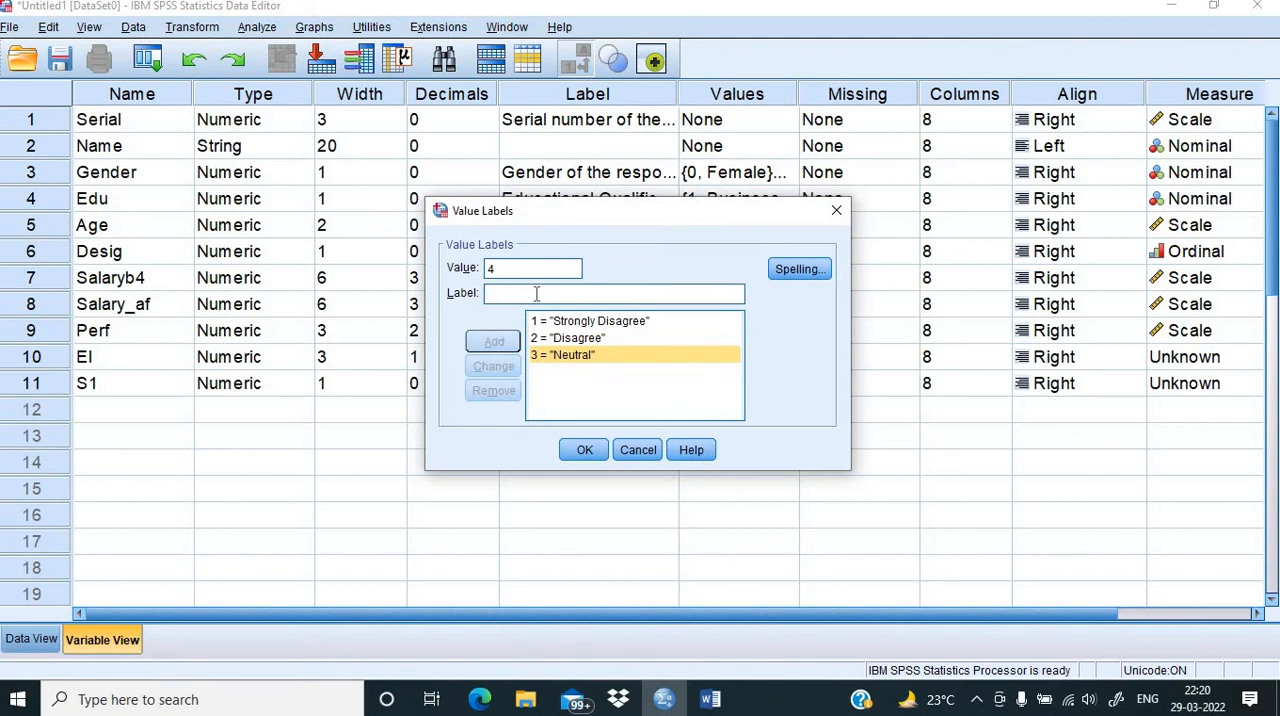
pyautogui.write('Agree')
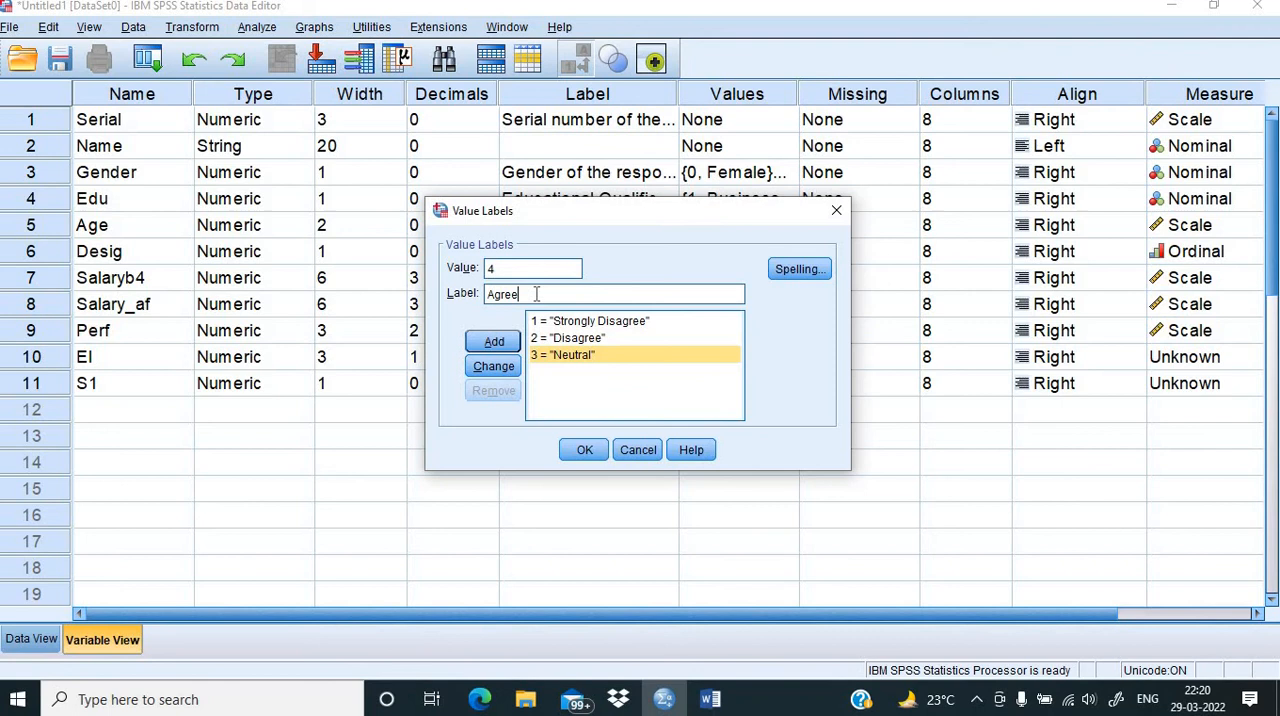
pyautogui.click(489, 343)
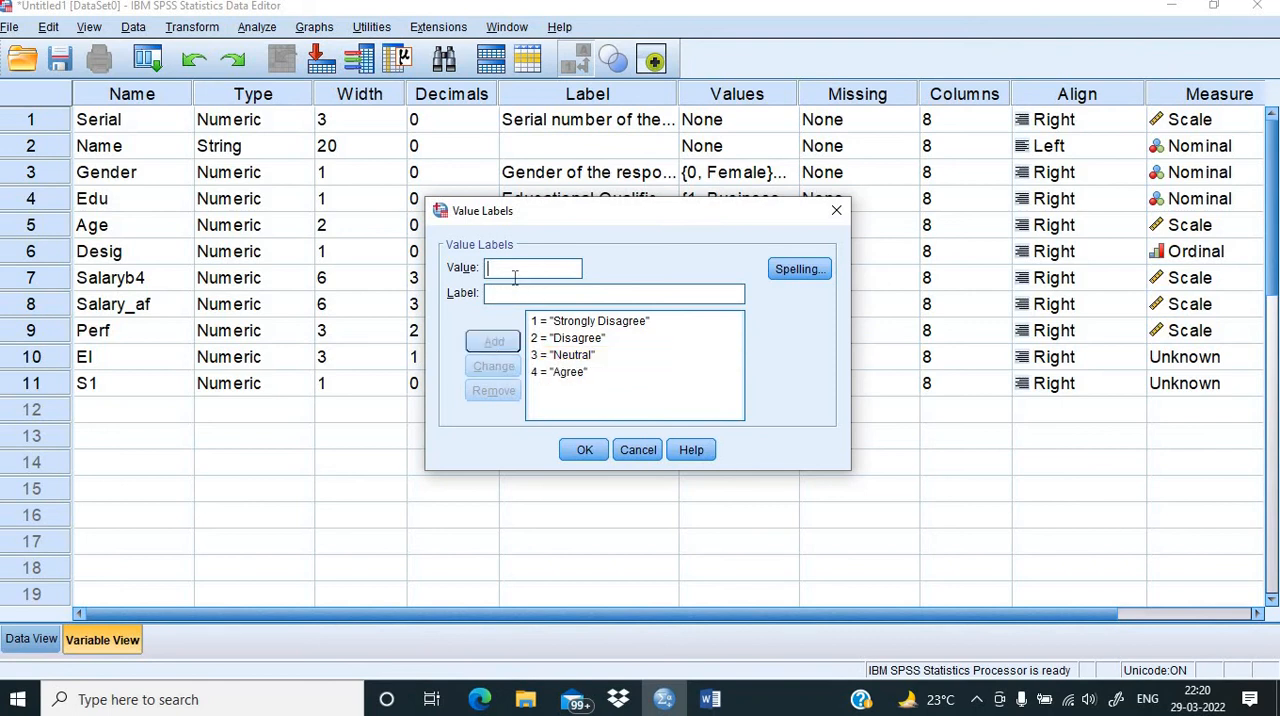
# Step: Add the S1 value label "Strongly Agree" for value 5 and apply the value labels
pyautogui.write('5')
pyautogui.click(489, 293)
pyautogui.write('St')
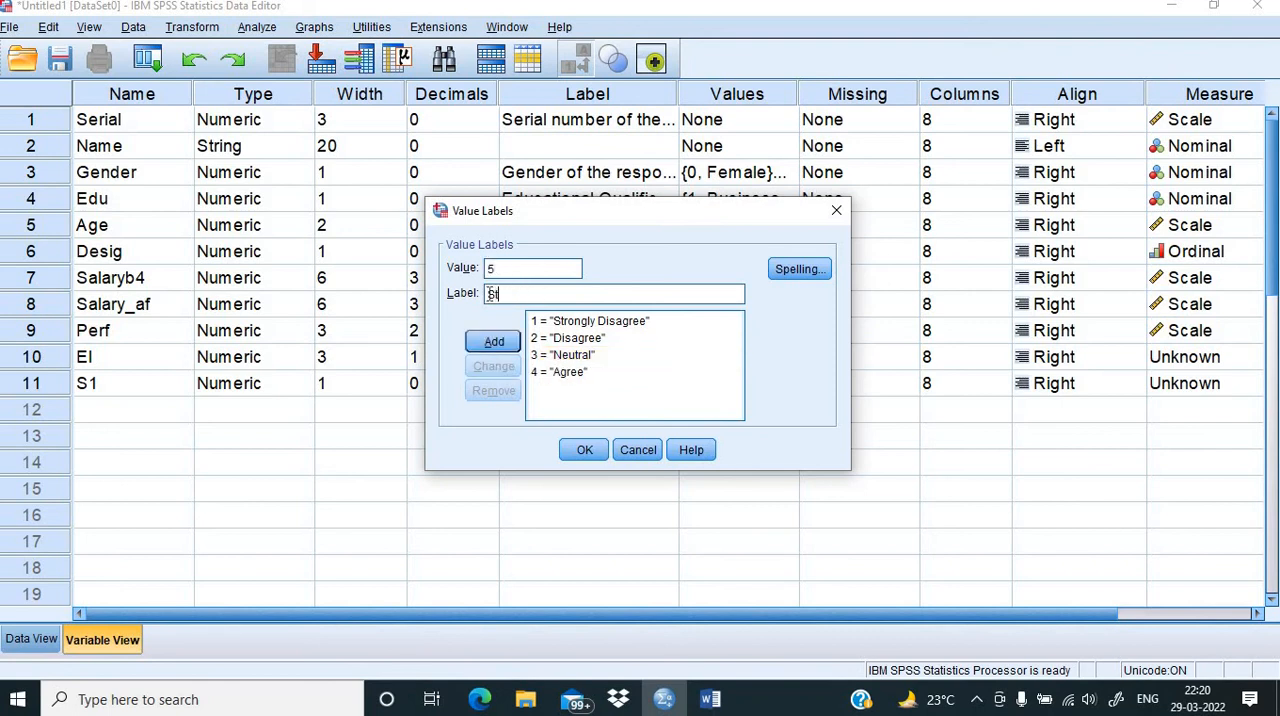
pyautogui.write('rongly Agree')
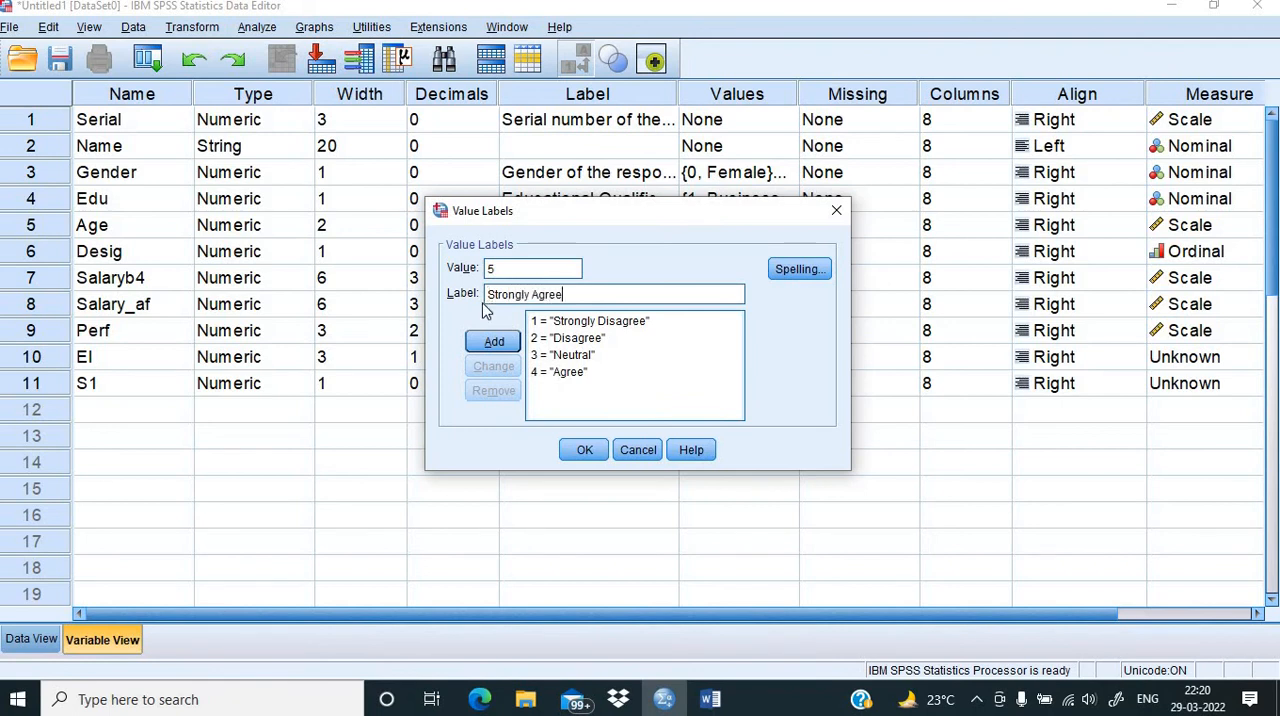
pyautogui.click(487, 342)
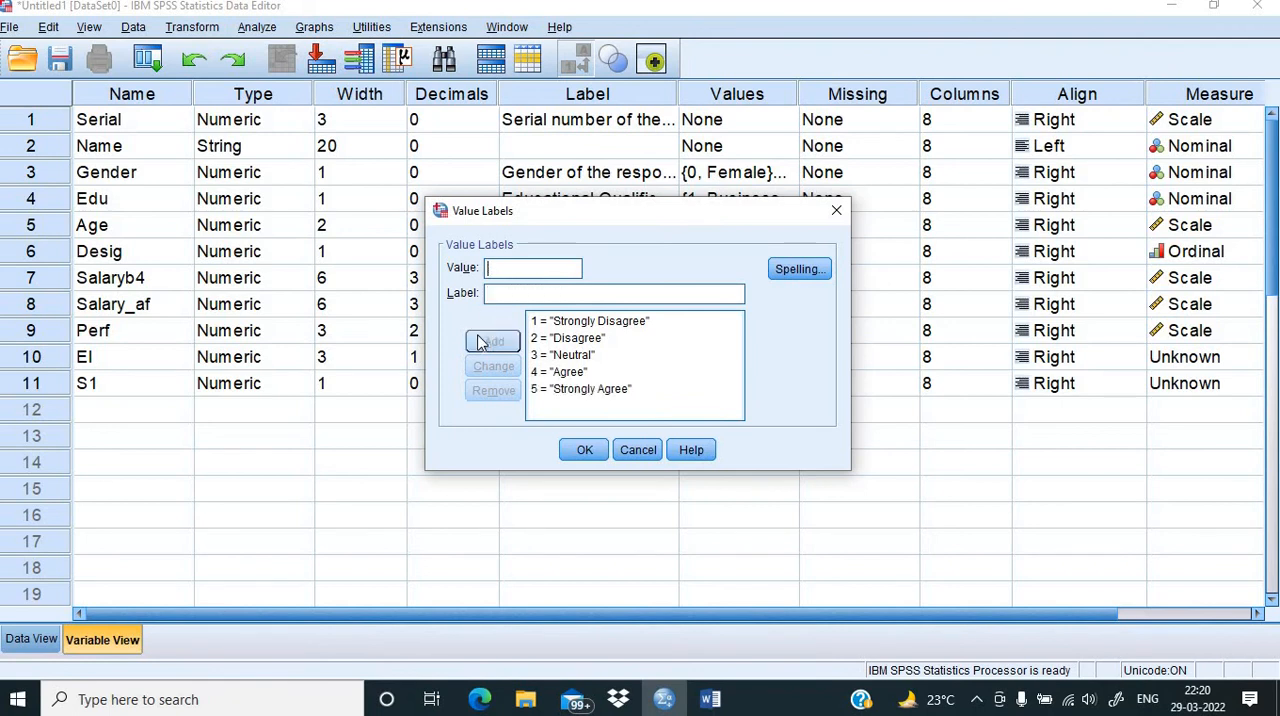
pyautogui.click(583, 452)
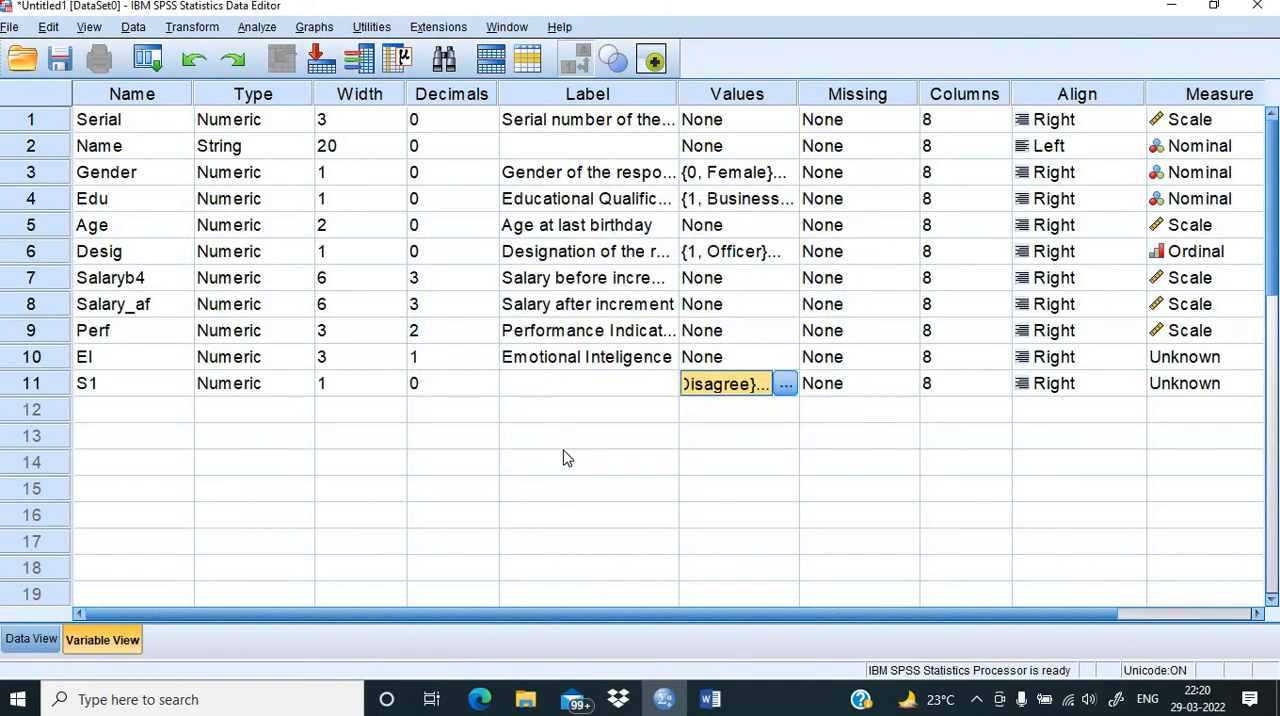
# Step: Copy the Statement 1 text "I love to work for my organization" from the Word questionnaire into the SPSS label of S1
pyautogui.click(573, 394)
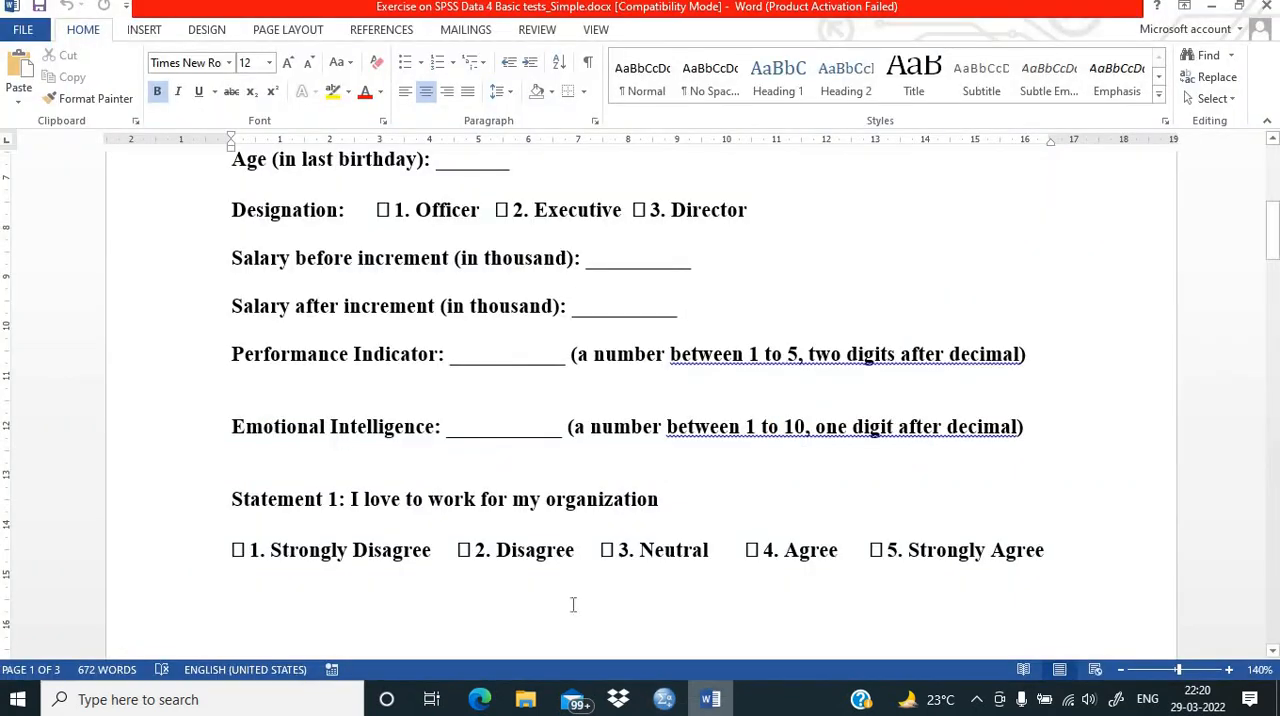
pyautogui.click(710, 699)
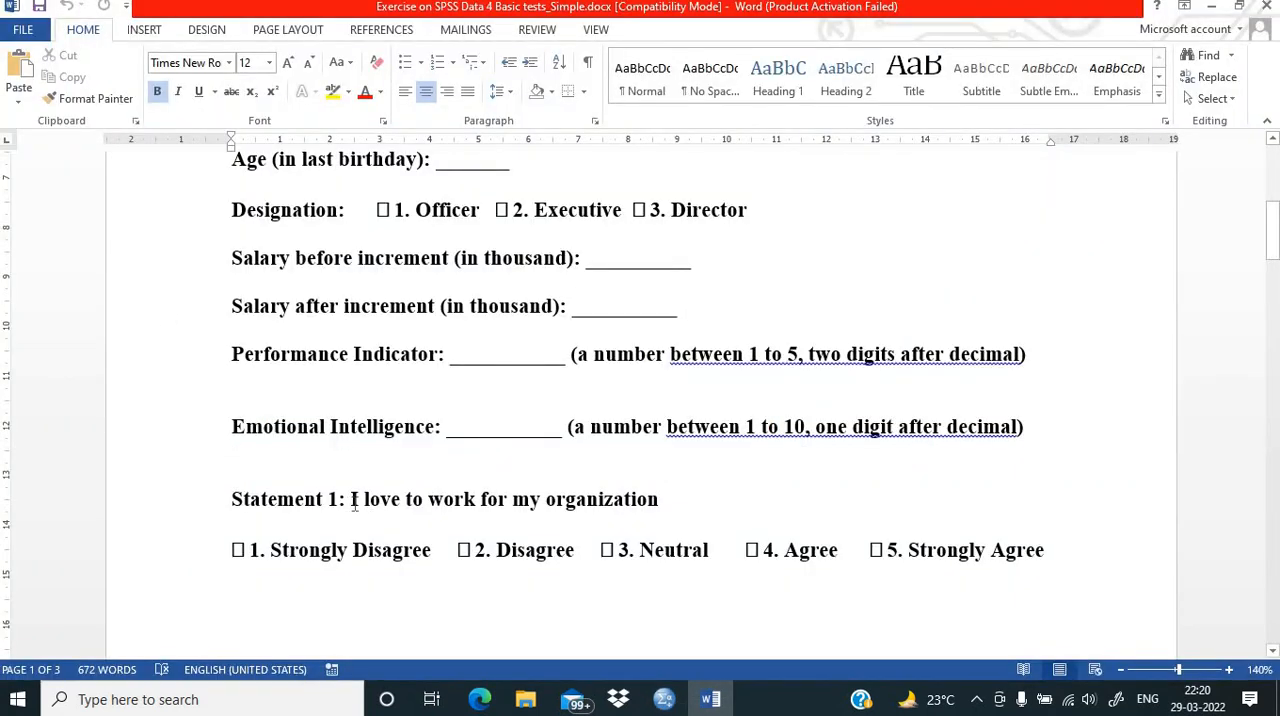
pyautogui.moveTo(353, 503); pyautogui.dragTo(645, 514)
pyautogui.hotkey('ctrl', 'c')
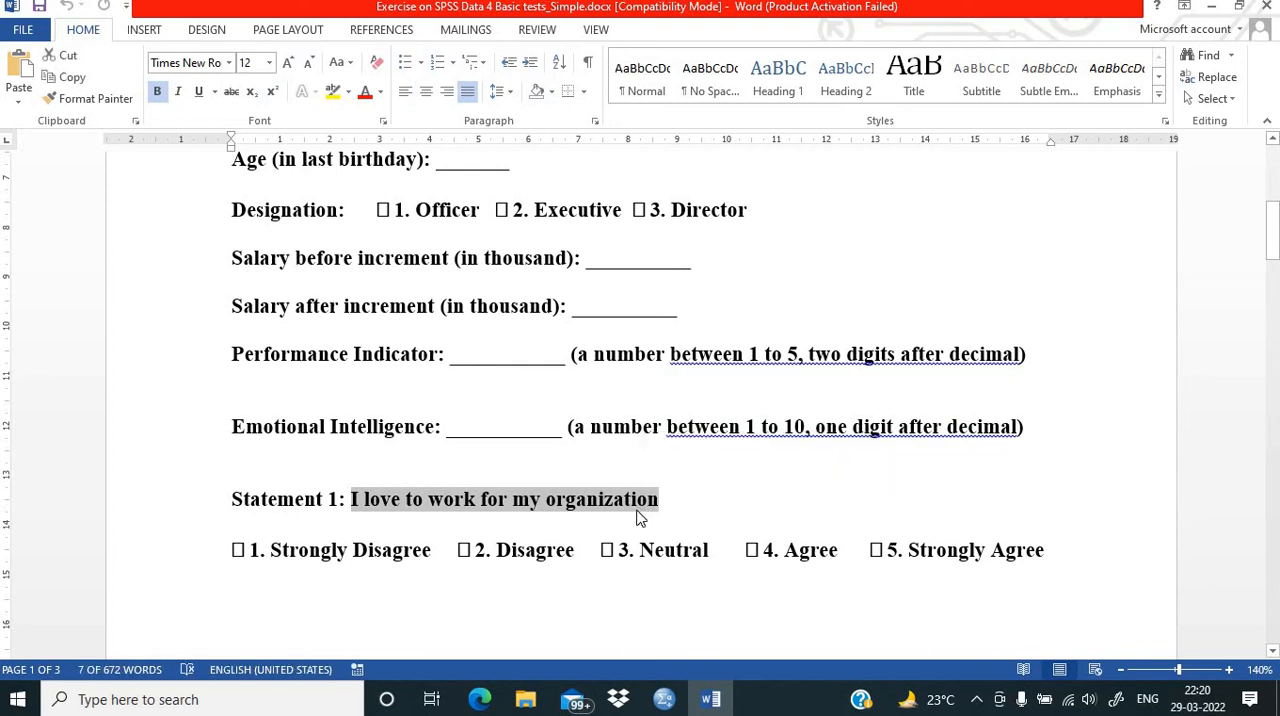
pyautogui.click(664, 699)
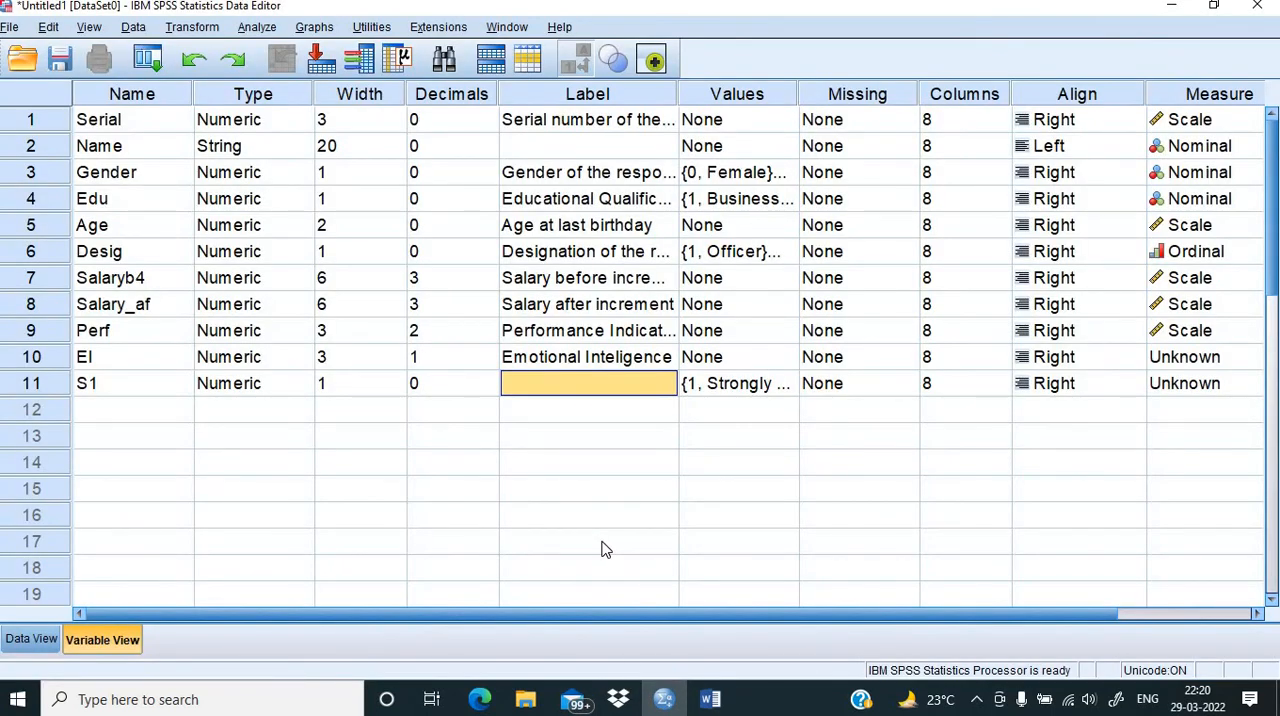
pyautogui.doubleClick(541, 385)
pyautogui.hotkey('ctrl', 'v')
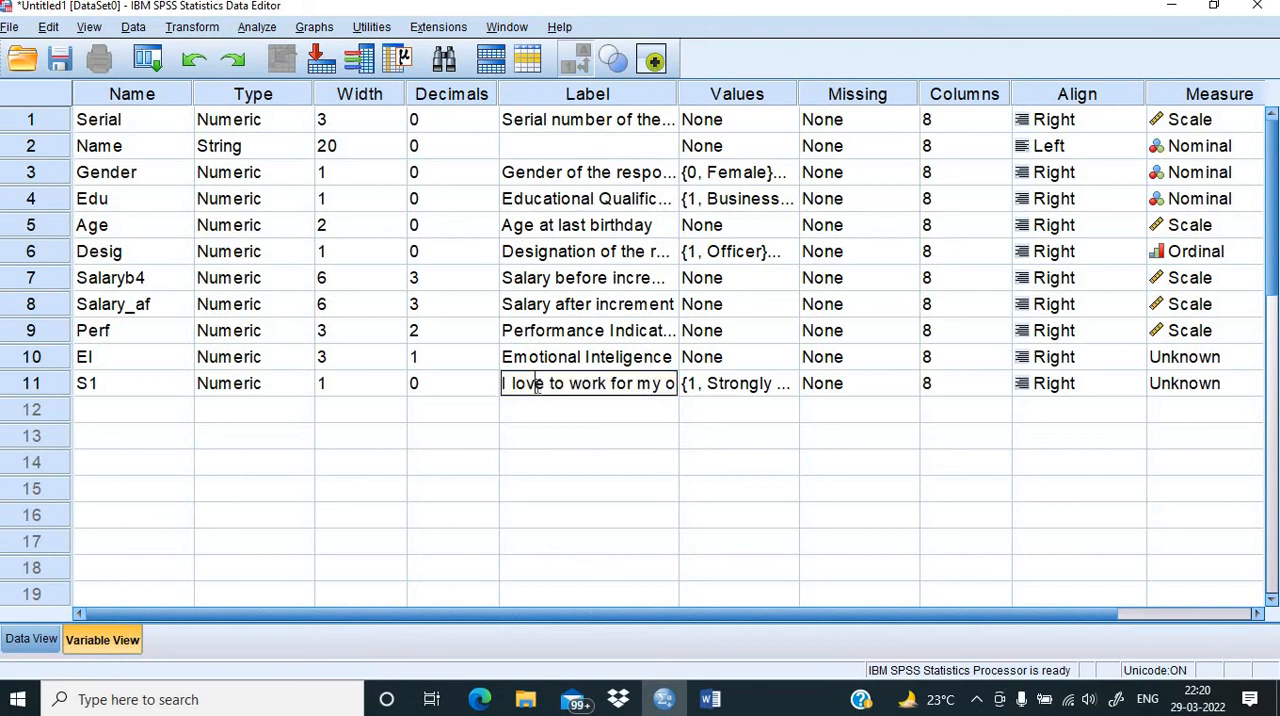
# Step: Correct the spelling of the EI variable's label to "Emotional Intelligence"
pyautogui.click(616, 357)
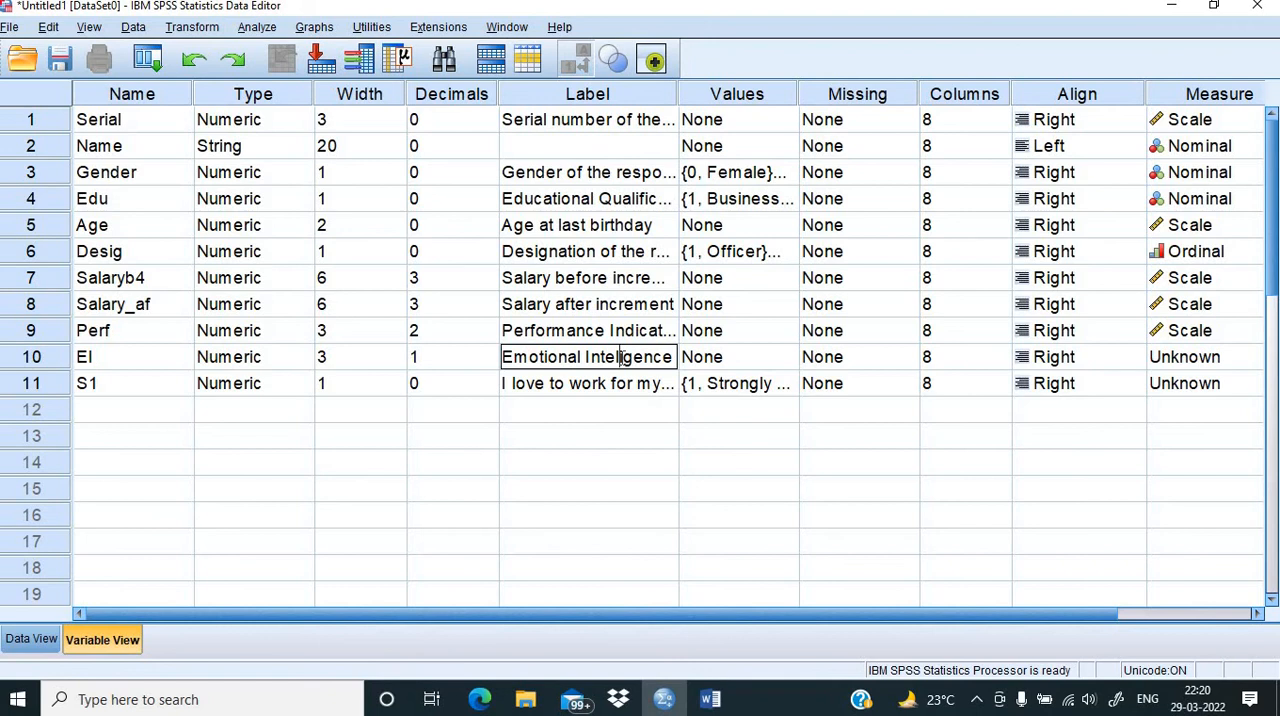
pyautogui.click(528, 471)
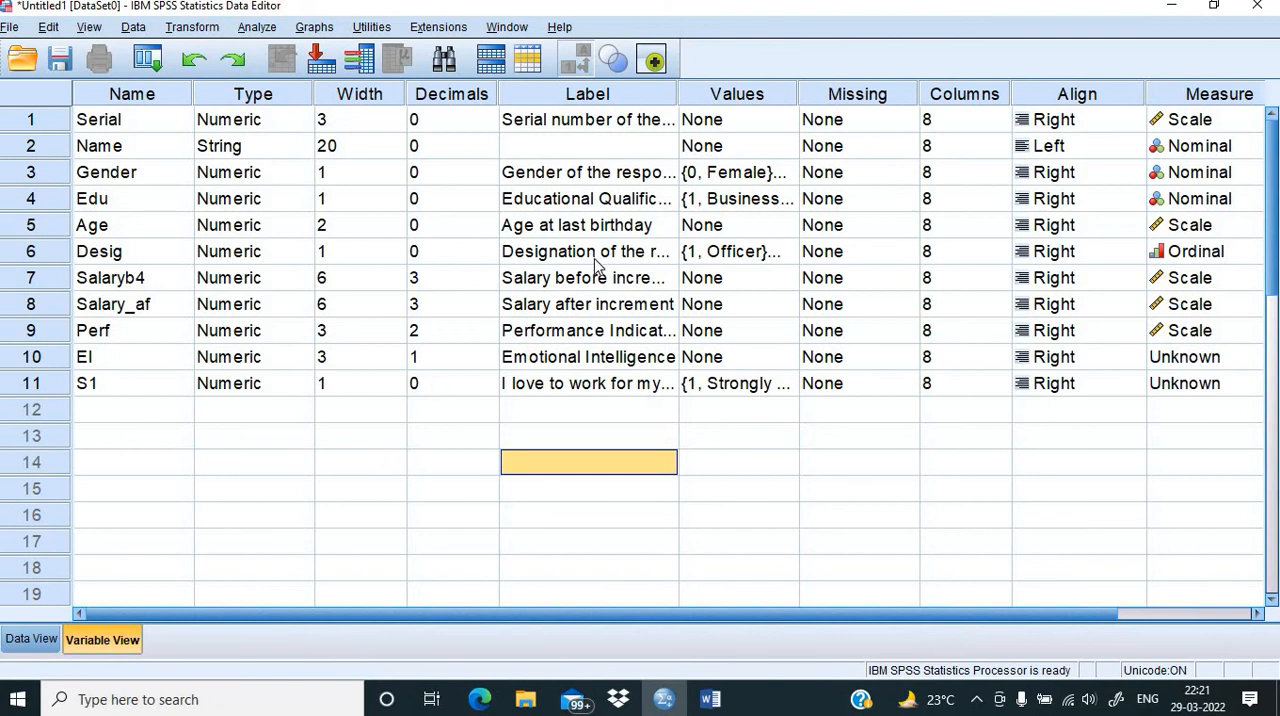
# Step: Review the defined variables as columns in the data sheet, and return to the variable definitions
pyautogui.click(30, 639)
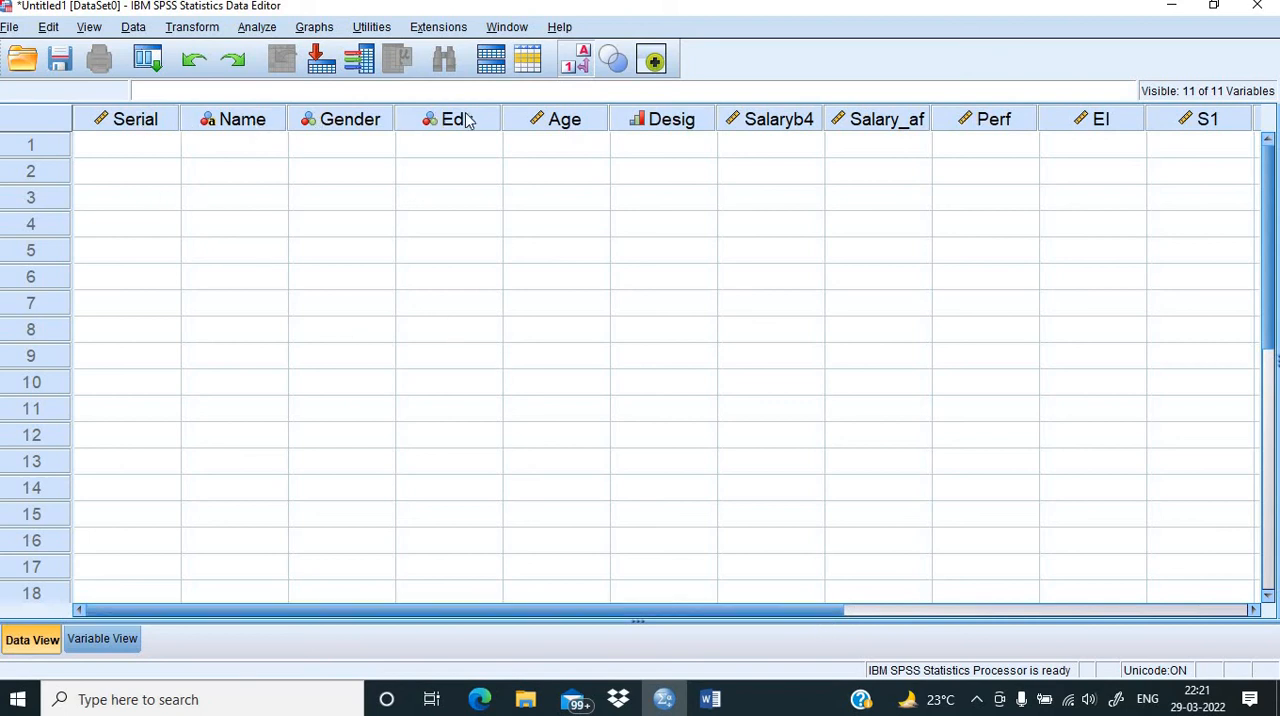
pyautogui.moveTo(754, 606)
pyautogui.mouseDown()
pyautogui.moveTo(845, 614)
pyautogui.moveTo(740, 614)
pyautogui.mouseUp()
pyautogui.click(98, 648)
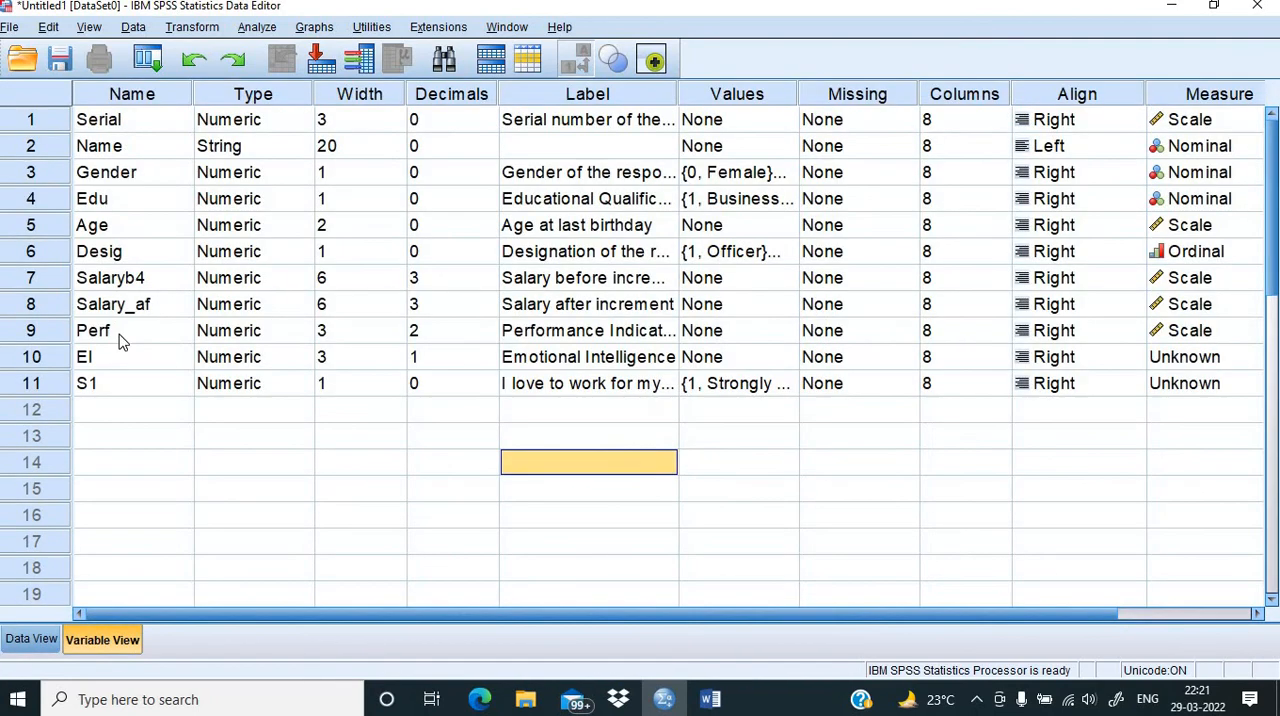
# Step: Set the measurement level of EI to Scale and that of S1 to Ordinal
pyautogui.click(1227, 364)
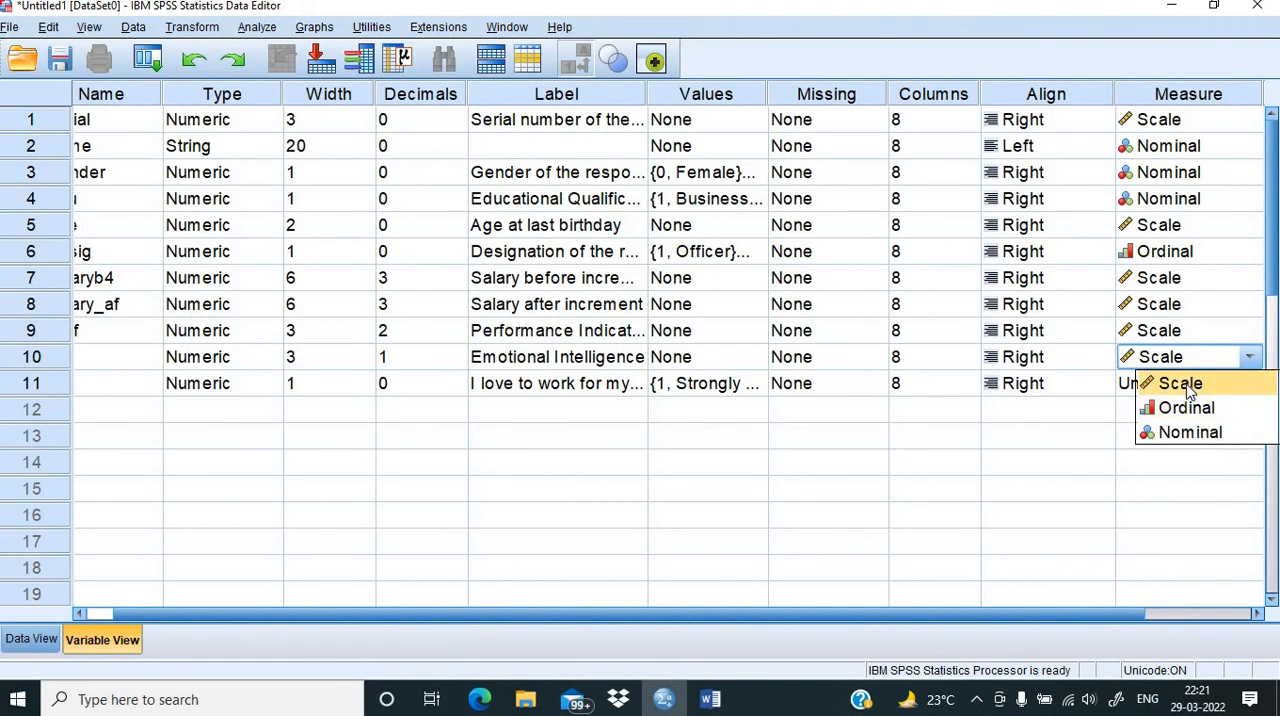
pyautogui.click(1187, 389)
pyautogui.click(1187, 389)
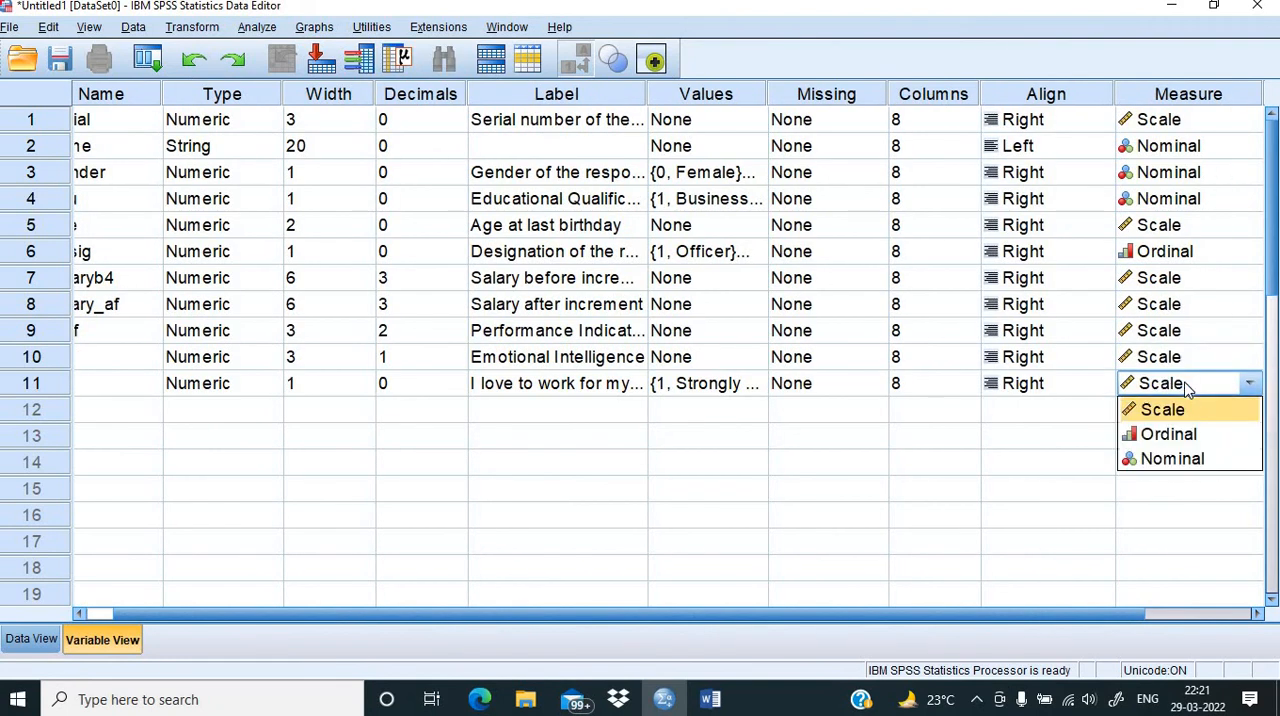
pyautogui.click(1170, 437)
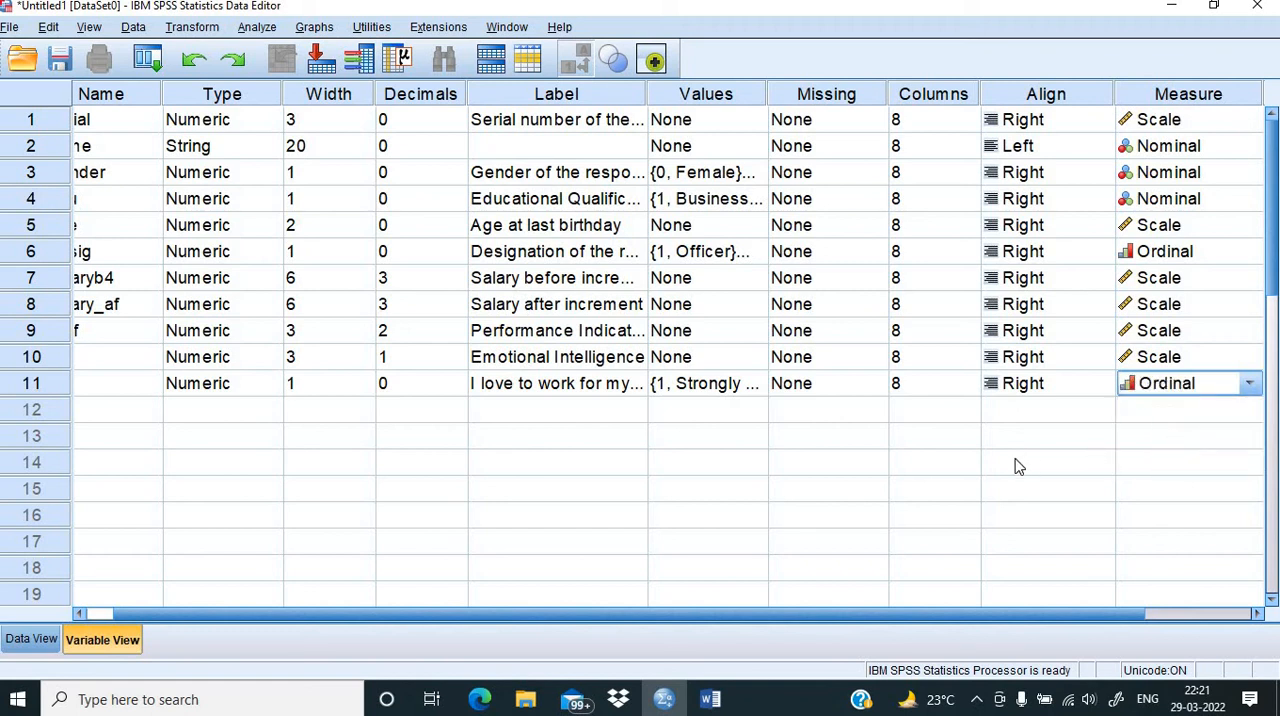
# Step: In the data sheet, enter serial number 51 and the respondent's name for the first case
pyautogui.click(27, 650)
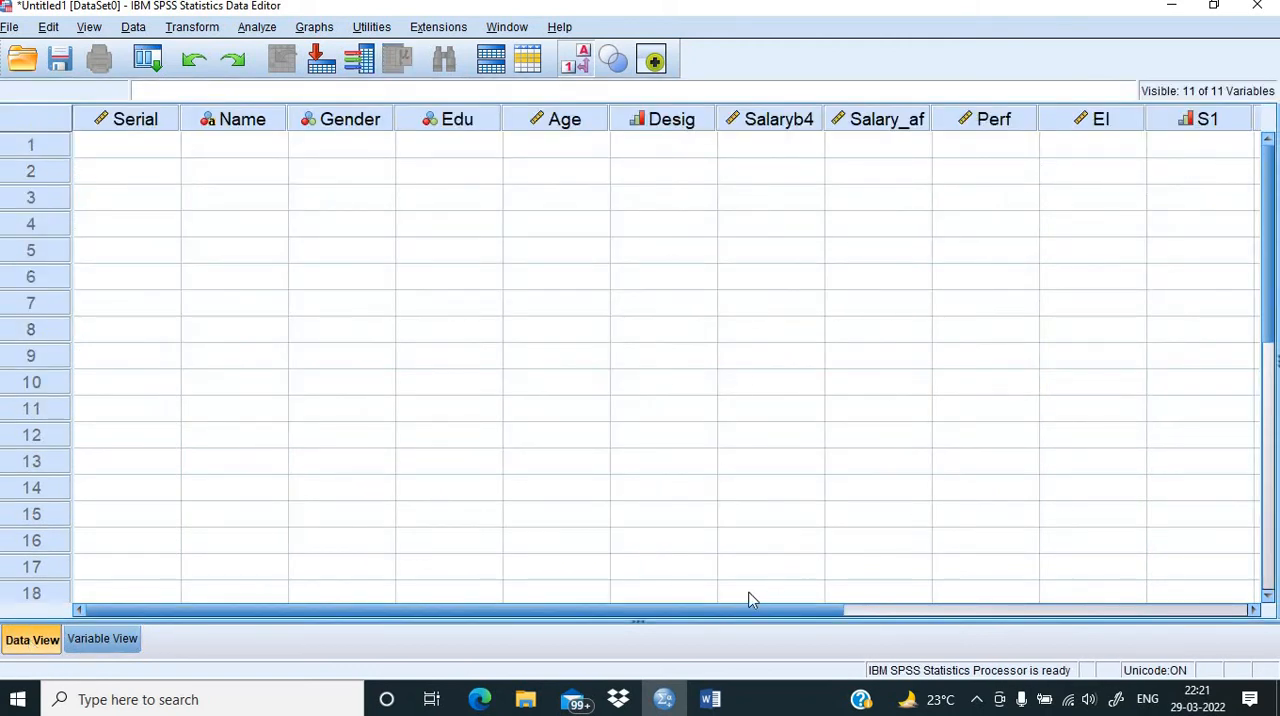
pyautogui.moveTo(737, 610); pyautogui.dragTo(644, 608)
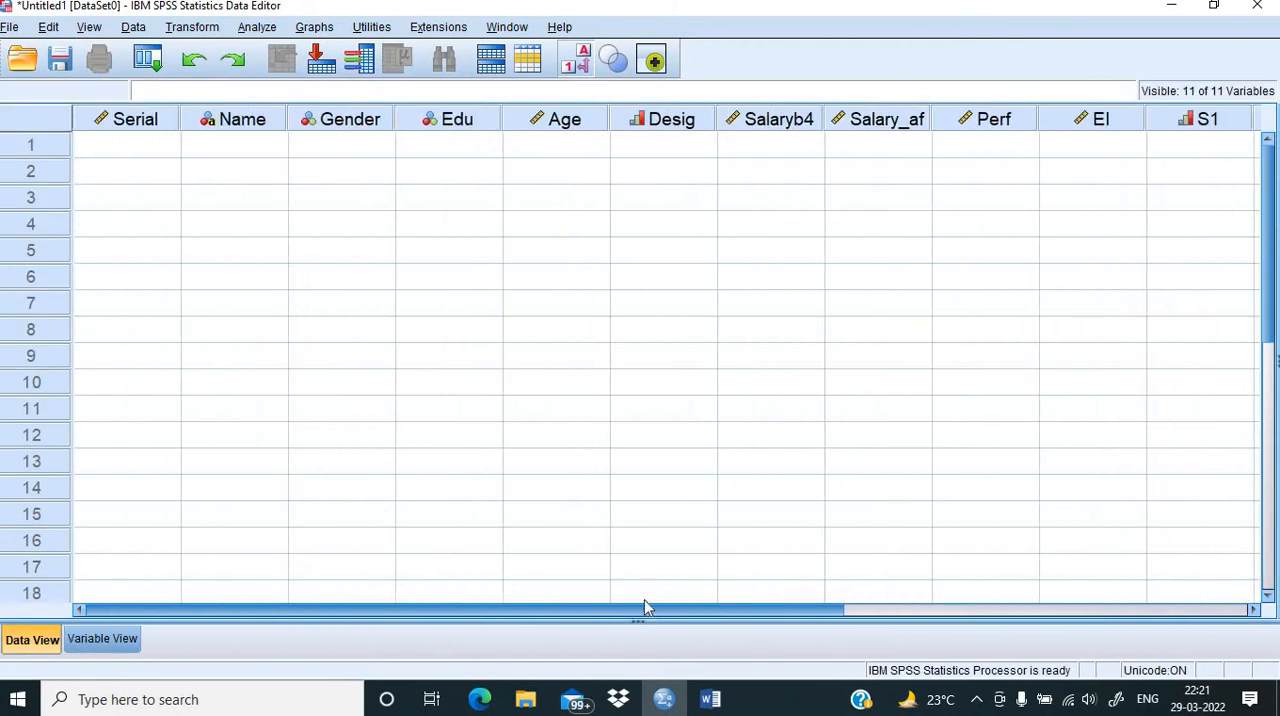
pyautogui.click(135, 150)
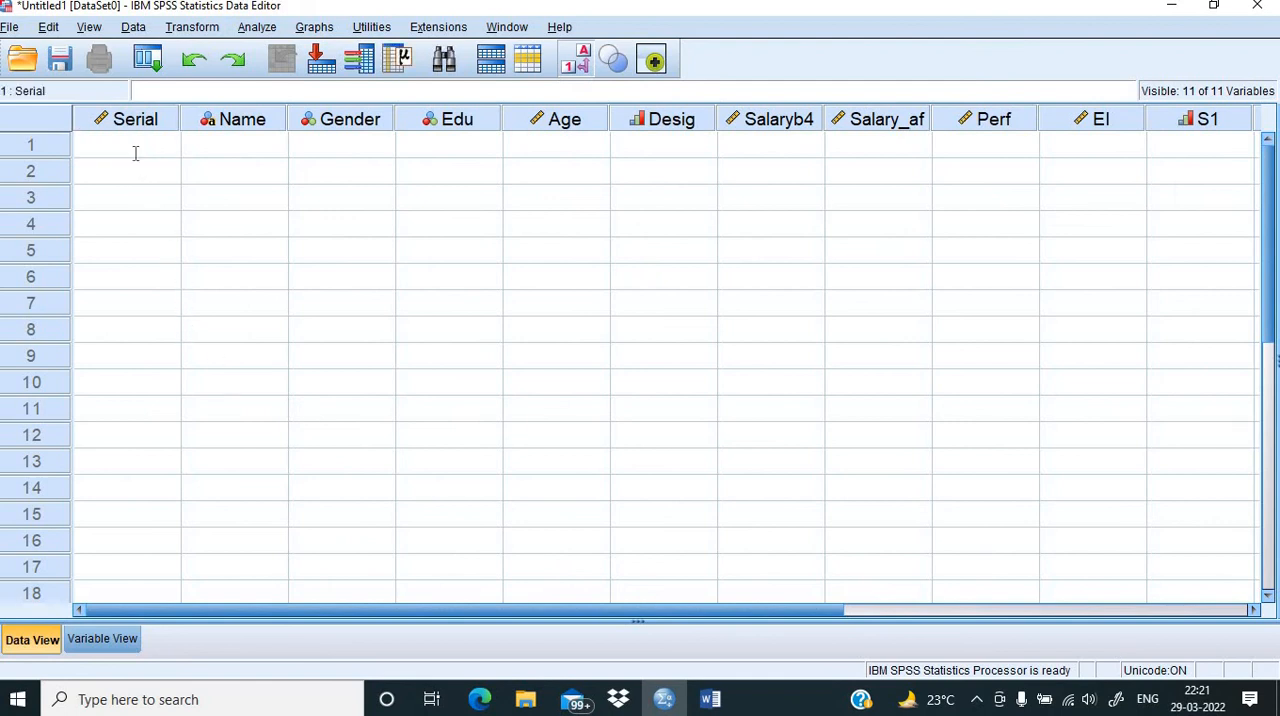
pyautogui.write('51')
pyautogui.click(234, 151)
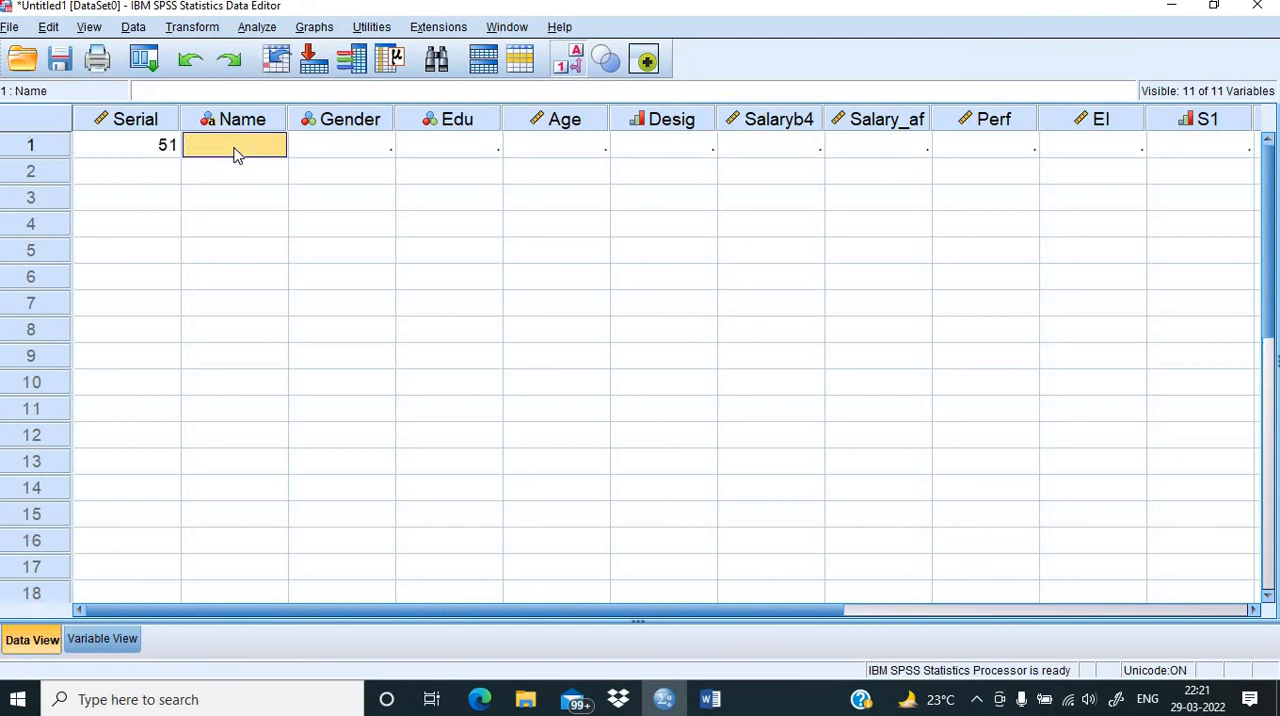
pyautogui.write('Amar')
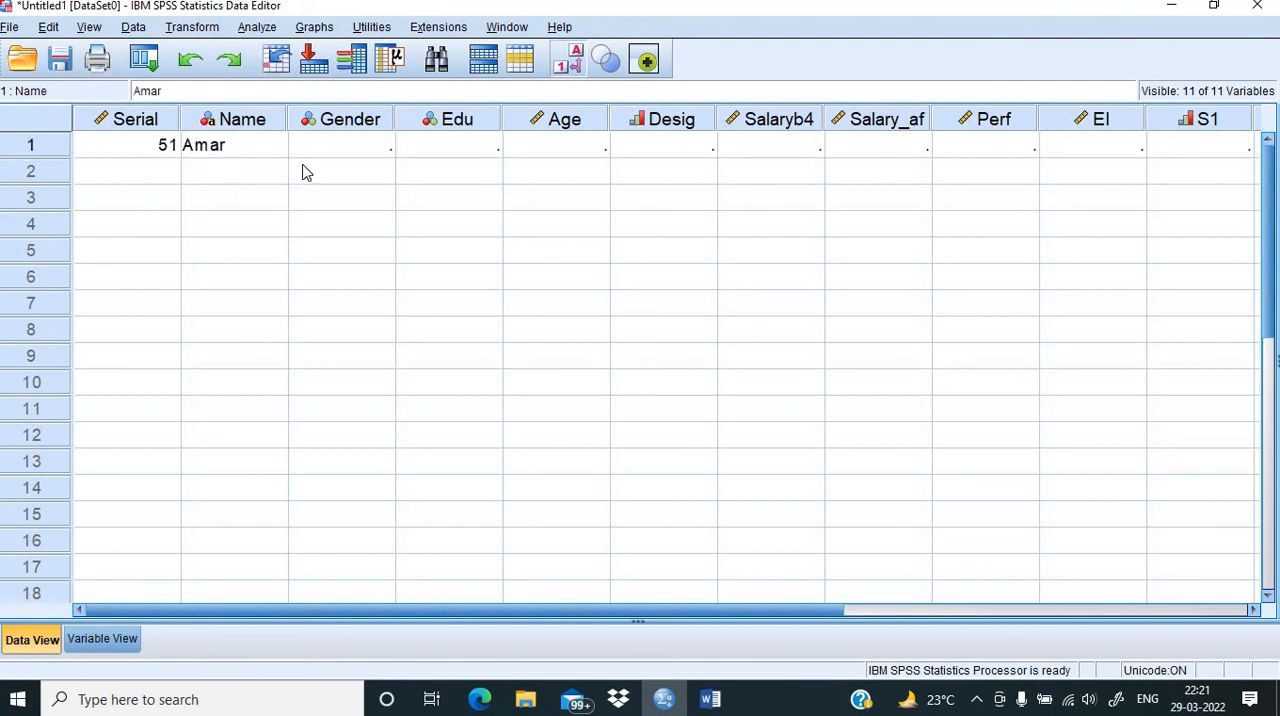
# Step: Set the first case's Gender to Male and its Edu value to the general graduate option
pyautogui.click(362, 149)
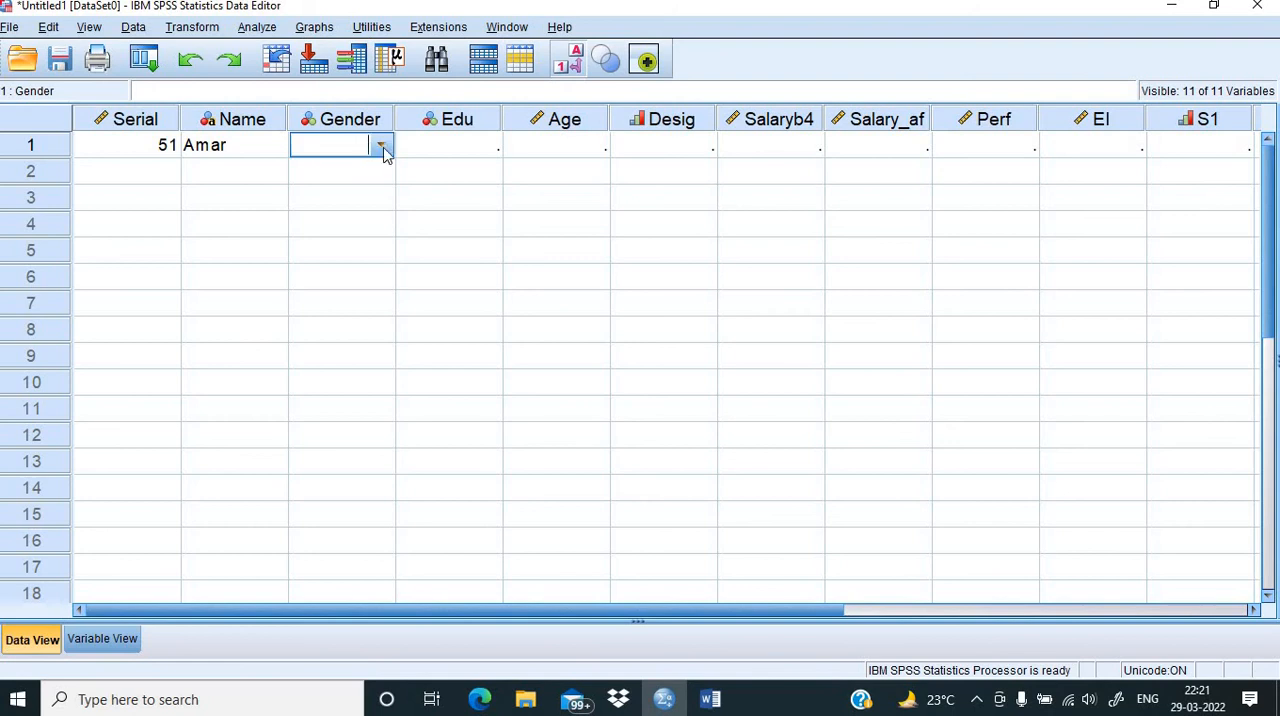
pyautogui.click(382, 148)
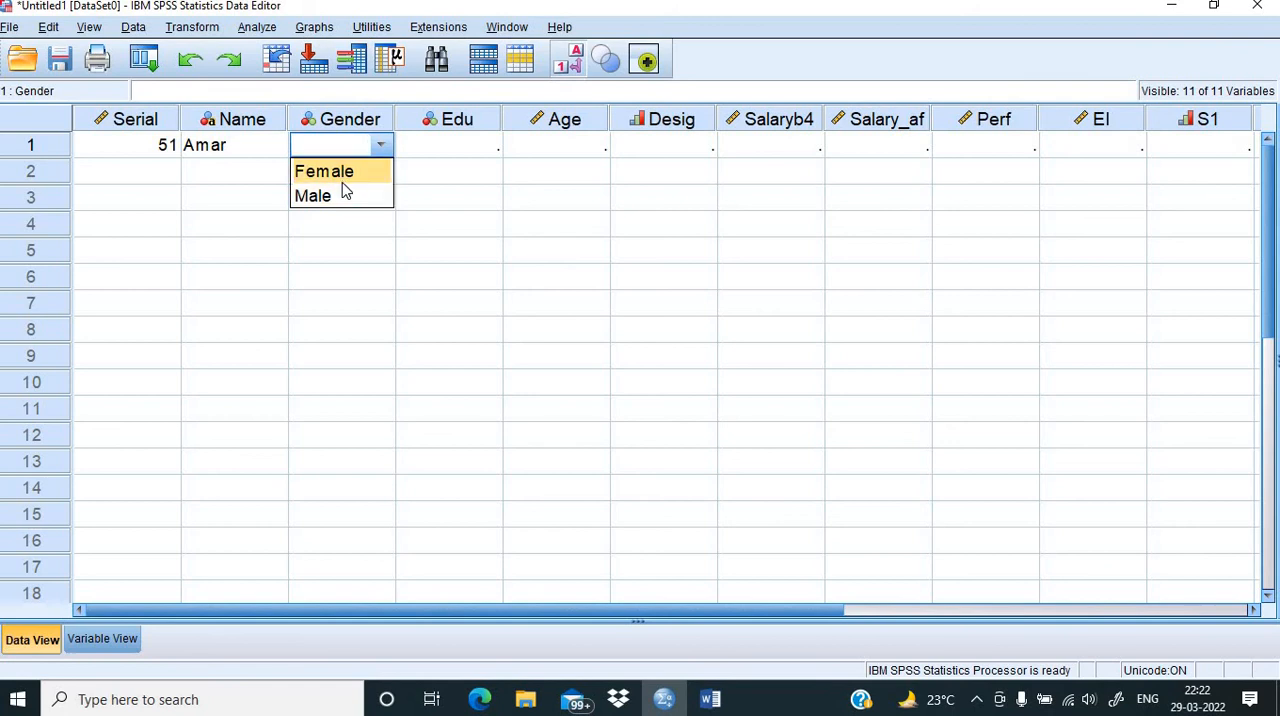
pyautogui.click(336, 197)
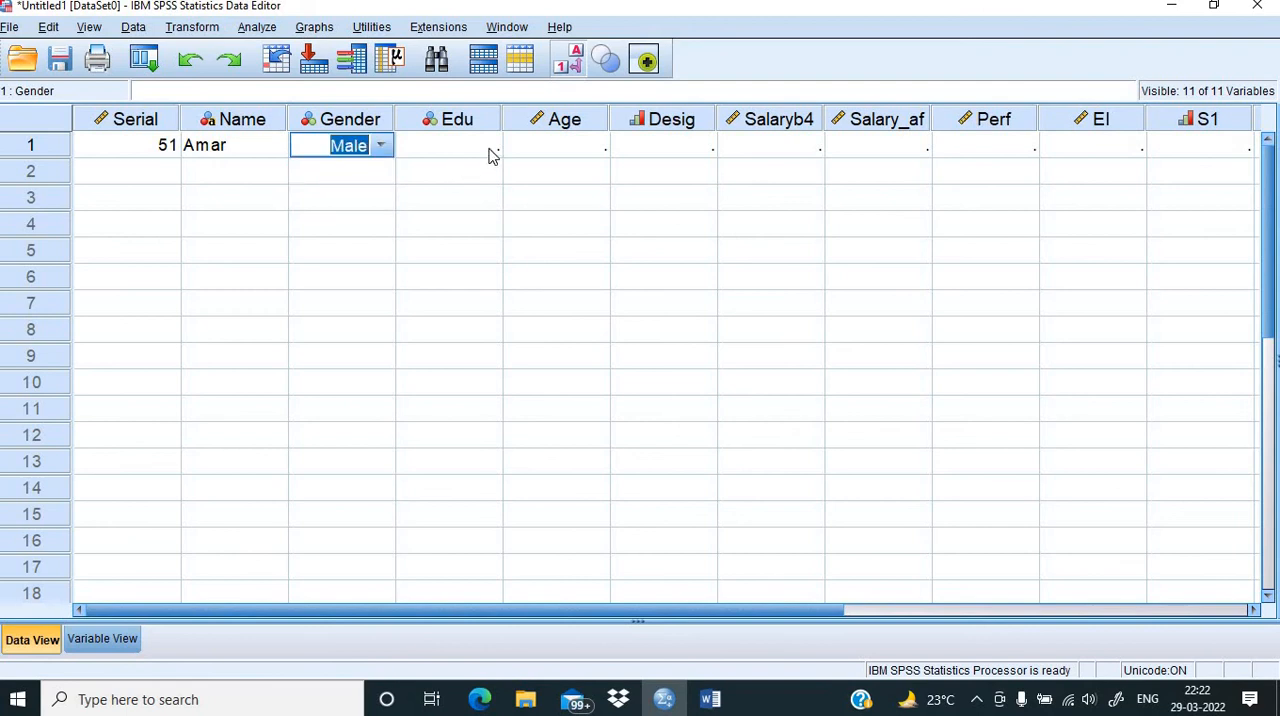
pyautogui.click(490, 151)
pyautogui.click(487, 147)
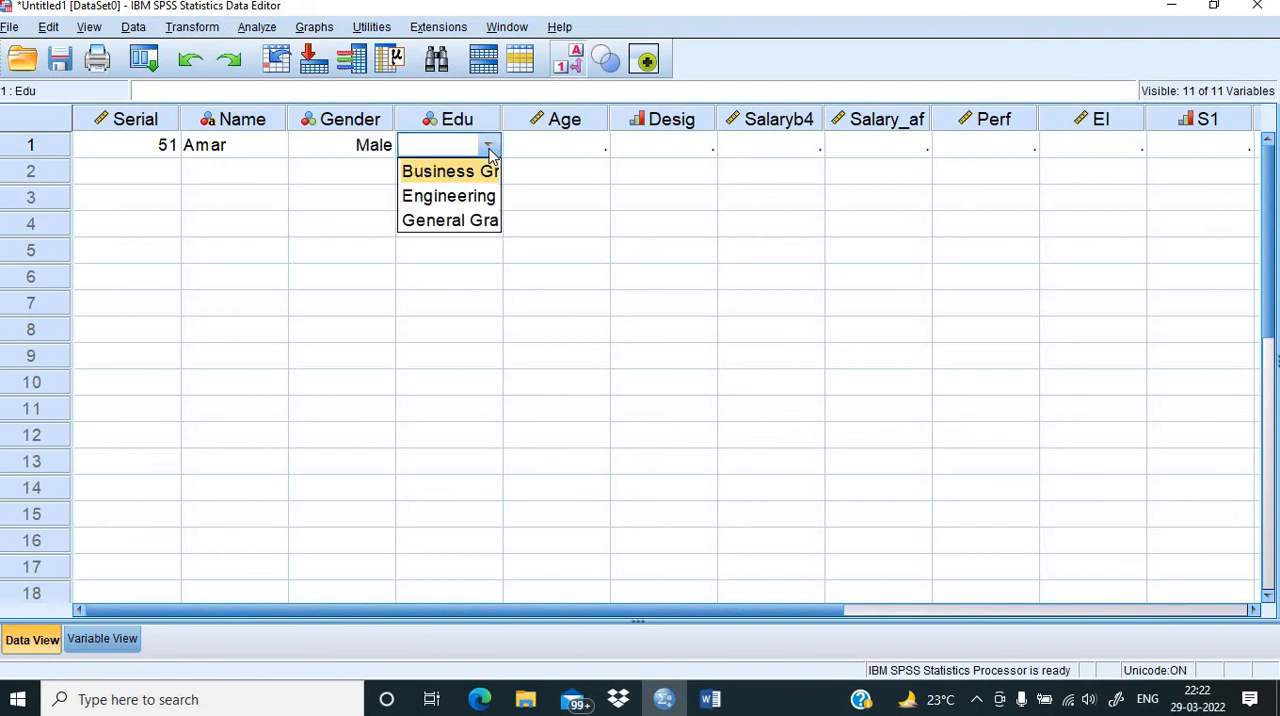
pyautogui.click(440, 221)
# Step: Enter 34 as the first case's Age and set its Desig value to Director
pyautogui.click(588, 148)
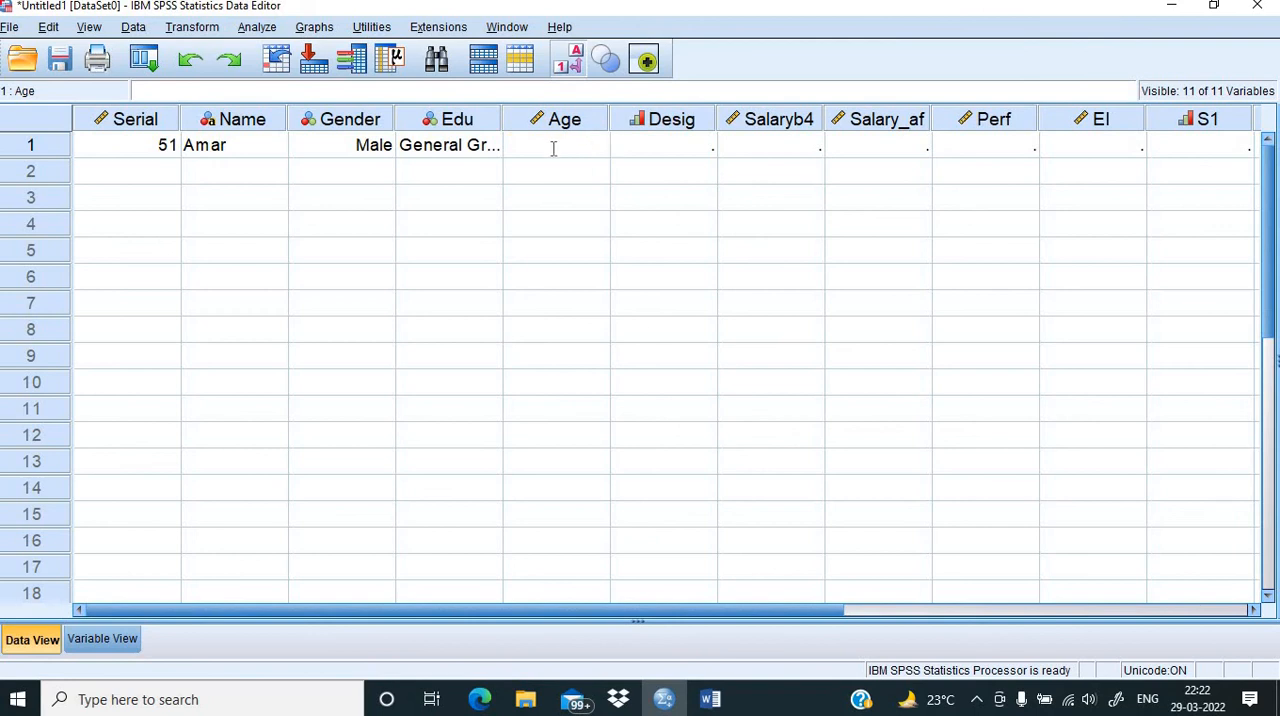
pyautogui.write('34')
pyautogui.click(700, 153)
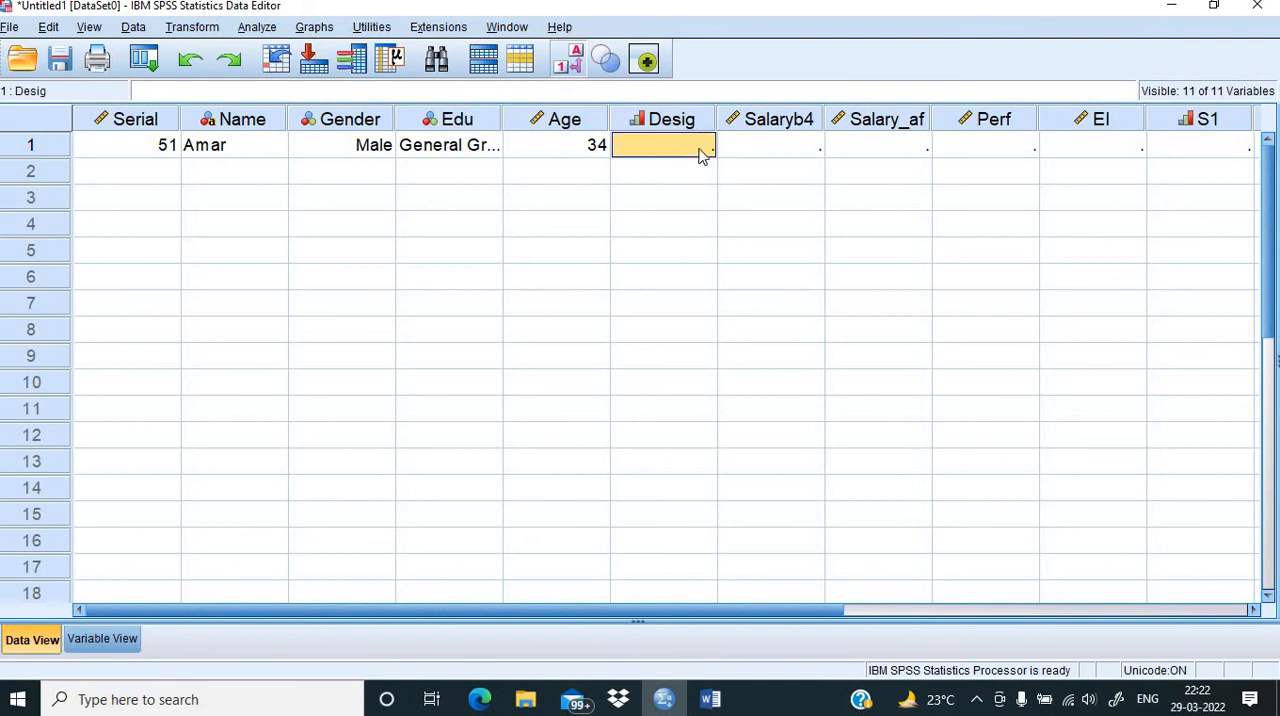
pyautogui.click(700, 153)
pyautogui.click(703, 146)
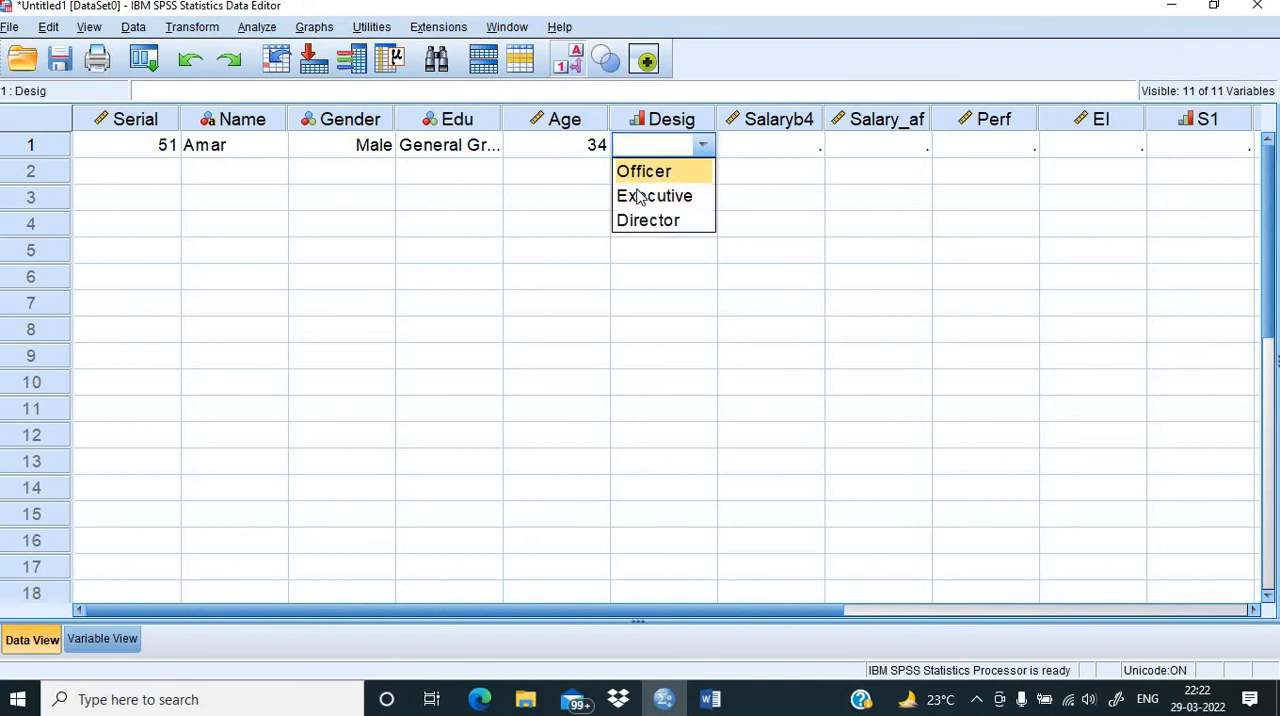
pyautogui.click(650, 220)
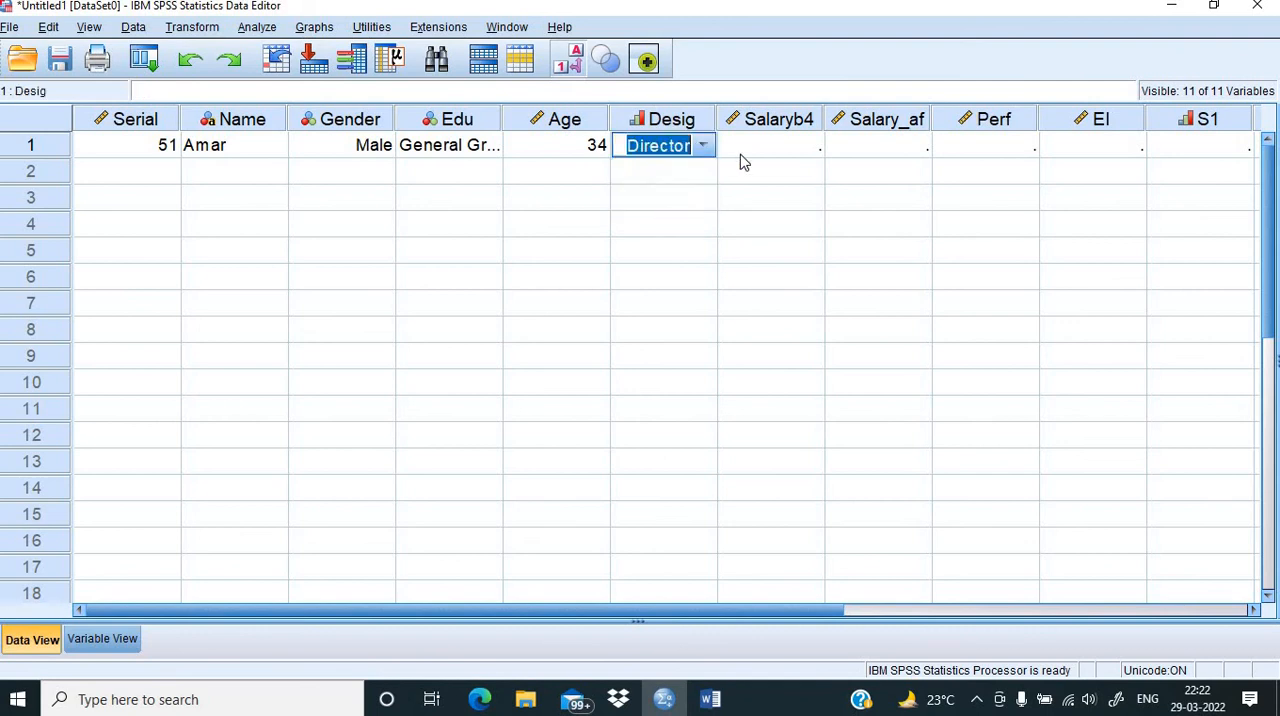
# Step: Enter the first case's salaries: 170.345 for Salaryb4 and 180.779 for Salary_af
pyautogui.click(808, 150)
pyautogui.click(808, 147)
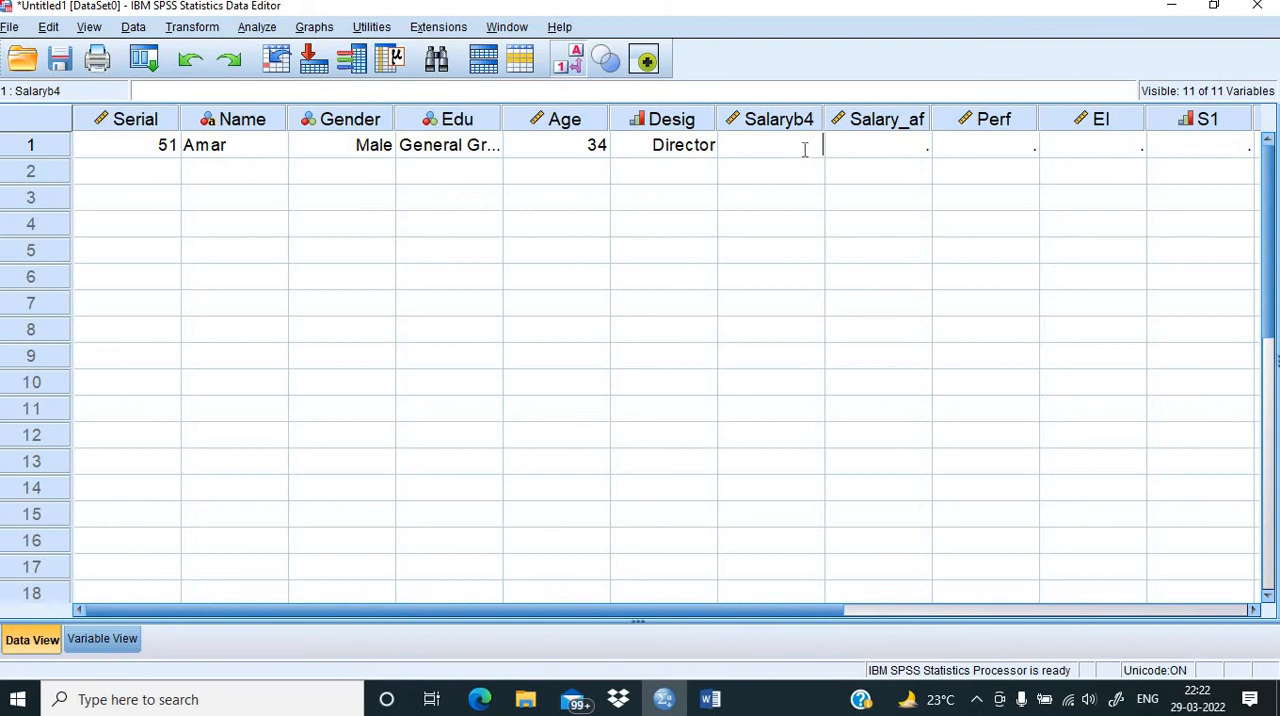
pyautogui.write('170.345')
pyautogui.click(872, 153)
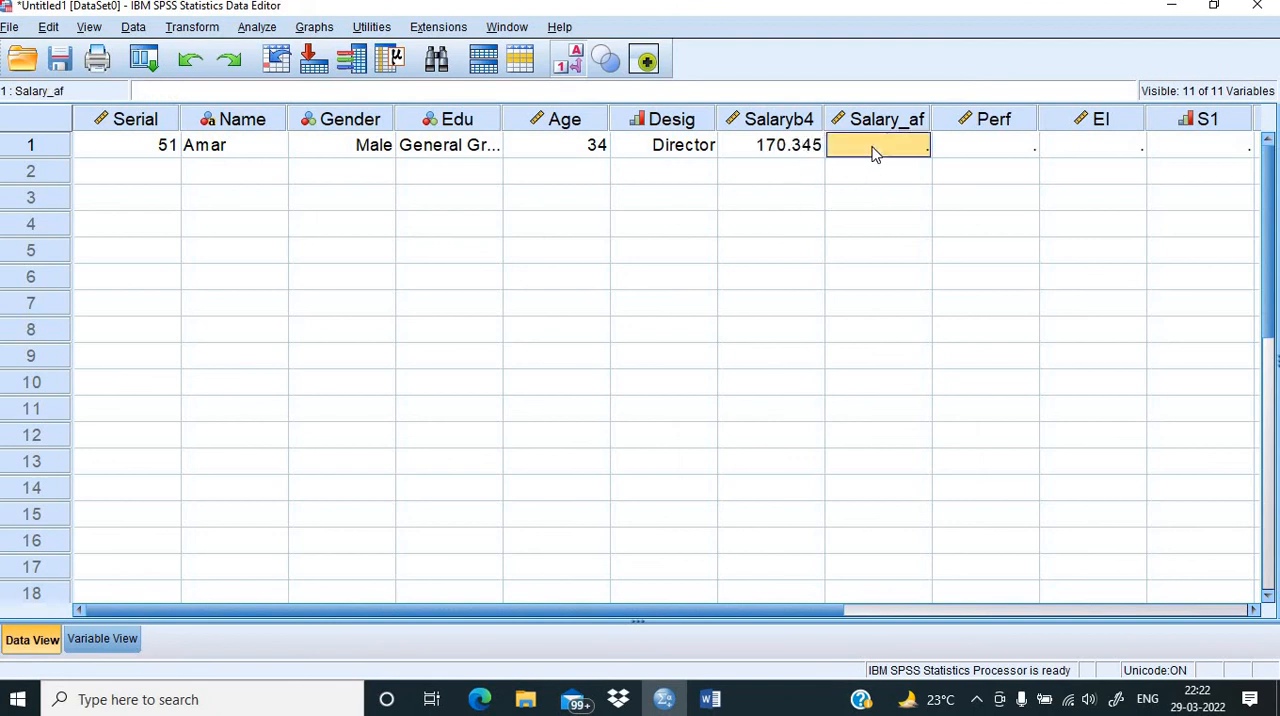
pyautogui.write('18')
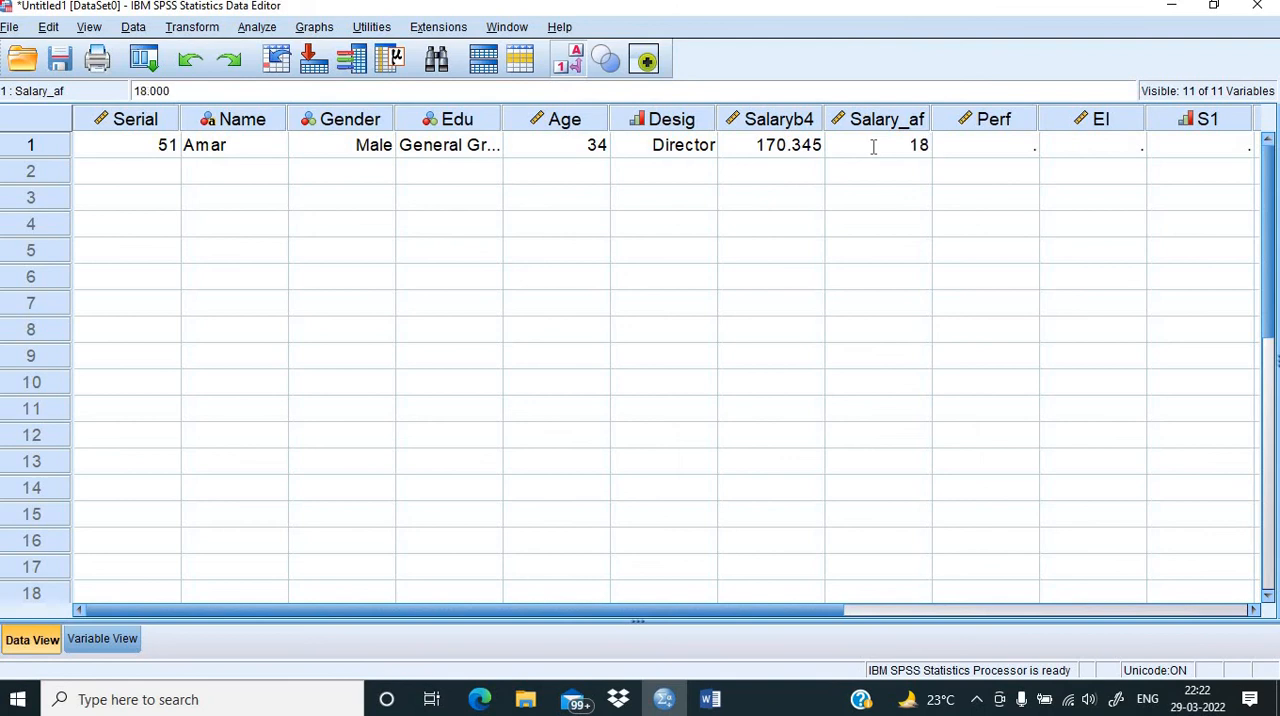
pyautogui.write('0.779')
# Step: Enter the first case's scores: 4.51 for Perf and 6.6 for EI
pyautogui.click(1003, 149)
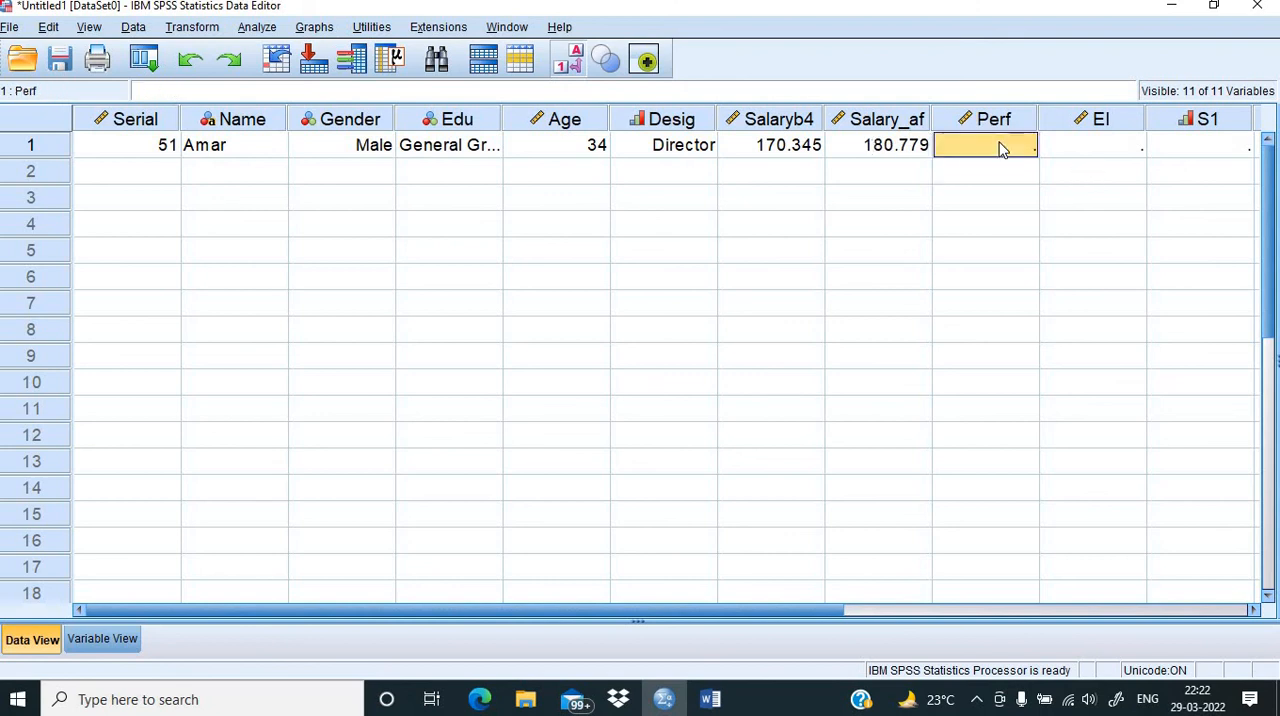
pyautogui.click(1000, 143)
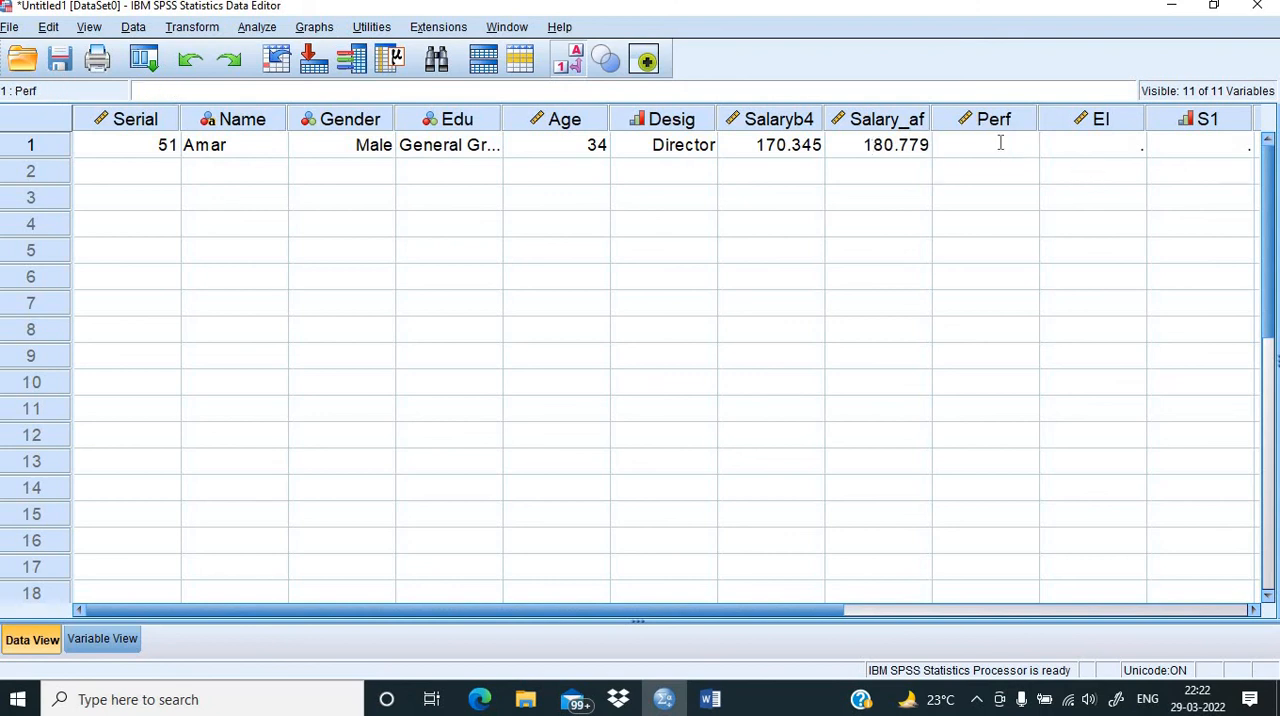
pyautogui.write('4.51')
pyautogui.click(1077, 192)
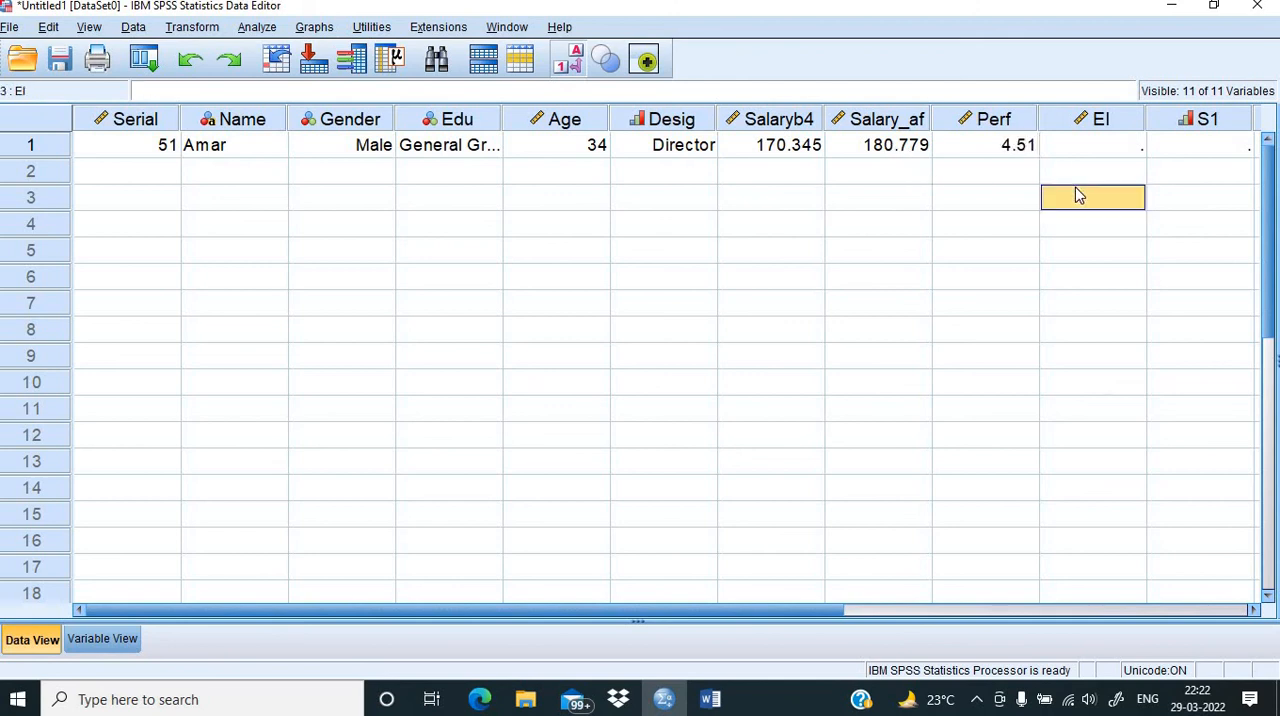
pyautogui.doubleClick(1075, 156)
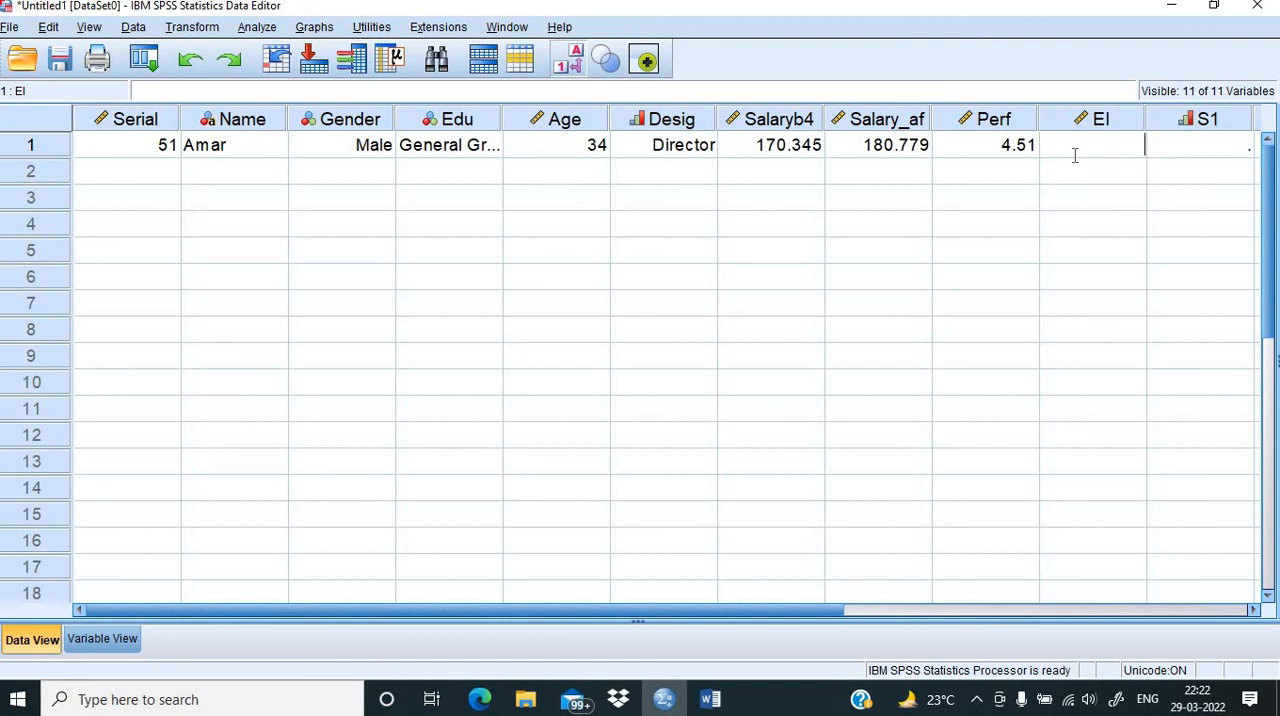
pyautogui.write('6.6')
# Step: Set the first case's S1 response to Agree to complete the record
pyautogui.doubleClick(1230, 148)
pyautogui.click(1238, 147)
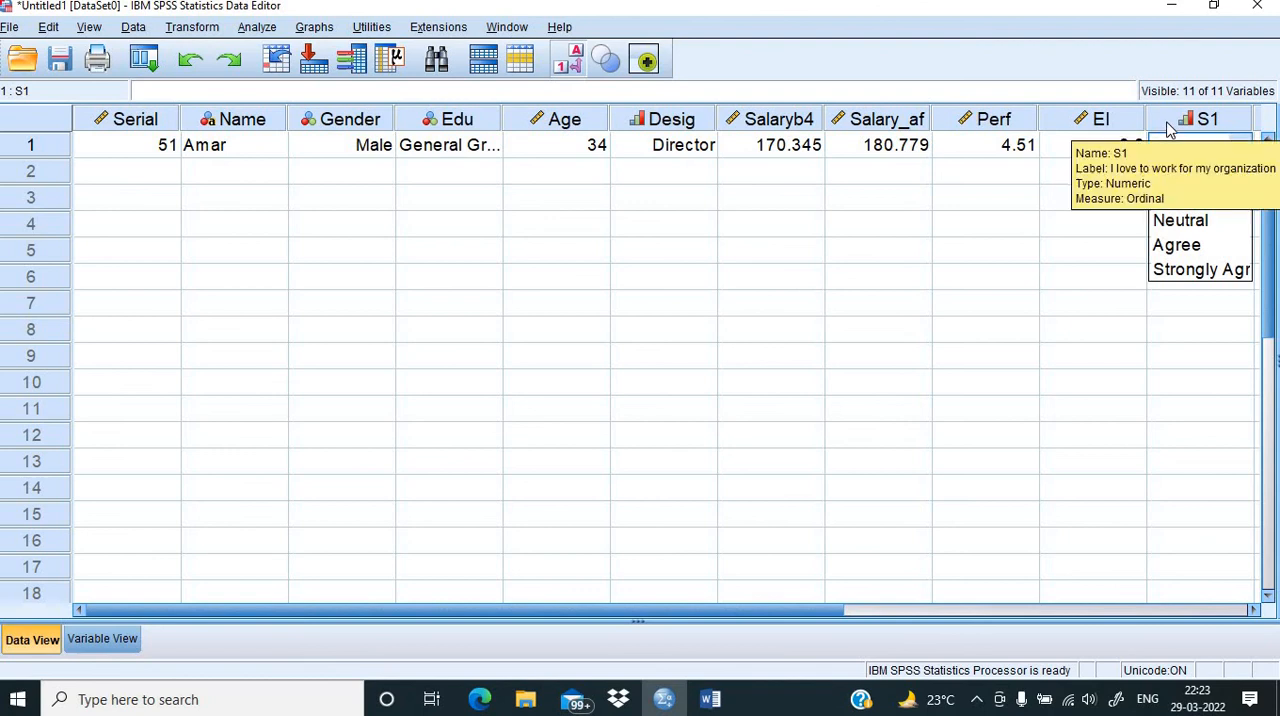
pyautogui.click(1168, 248)
pyautogui.click(830, 280)
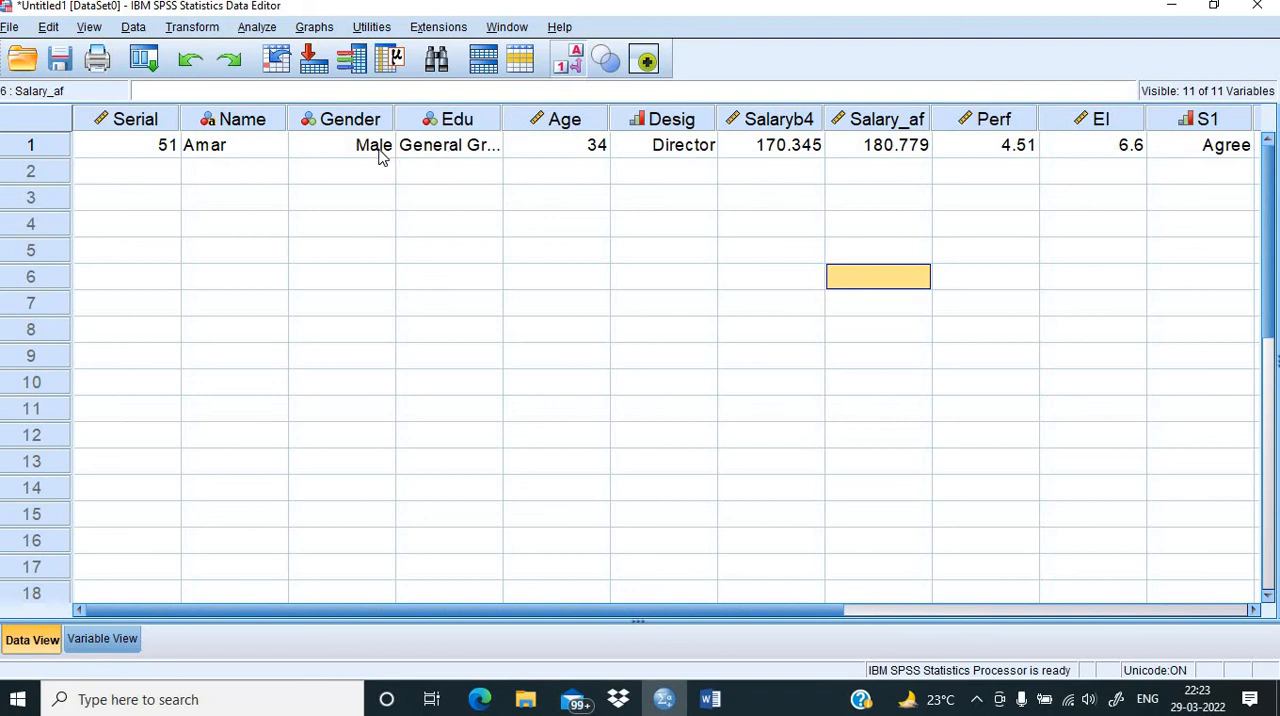
# Step: Switch the data sheet between numeric codes and value labels to compare both displays, leaving the value labels shown
pyautogui.click(574, 62)
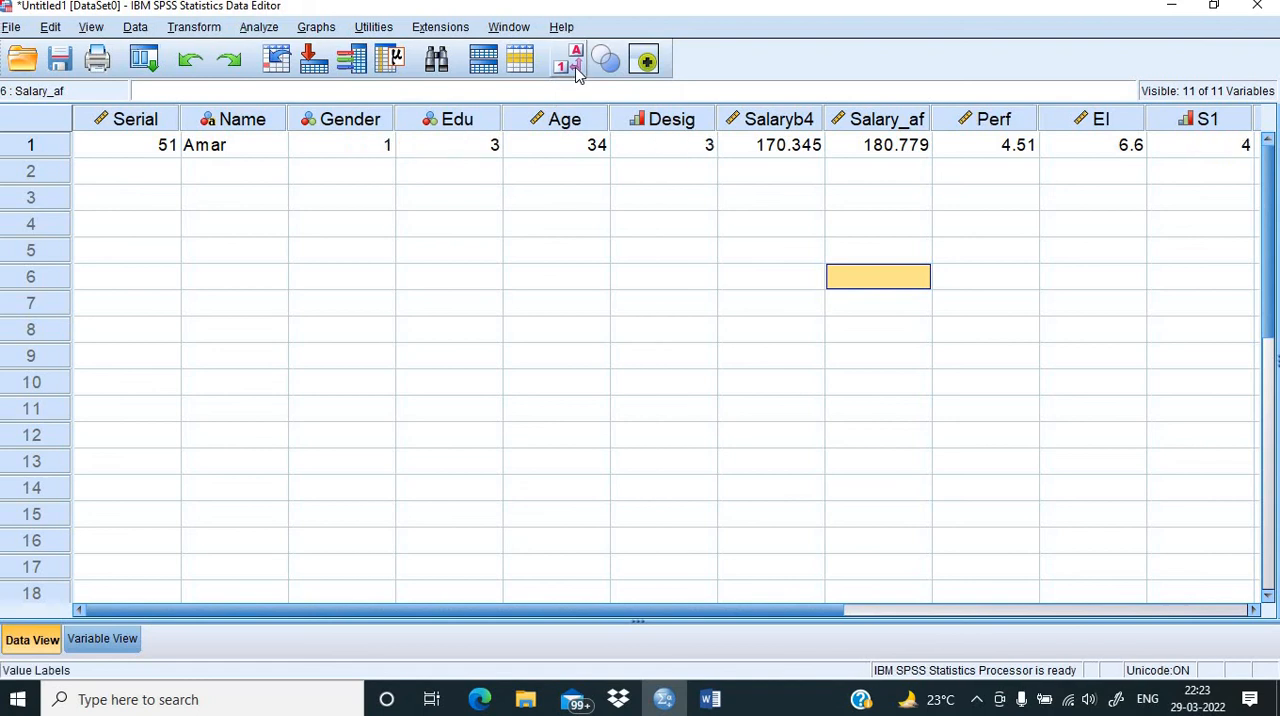
pyautogui.click(577, 74)
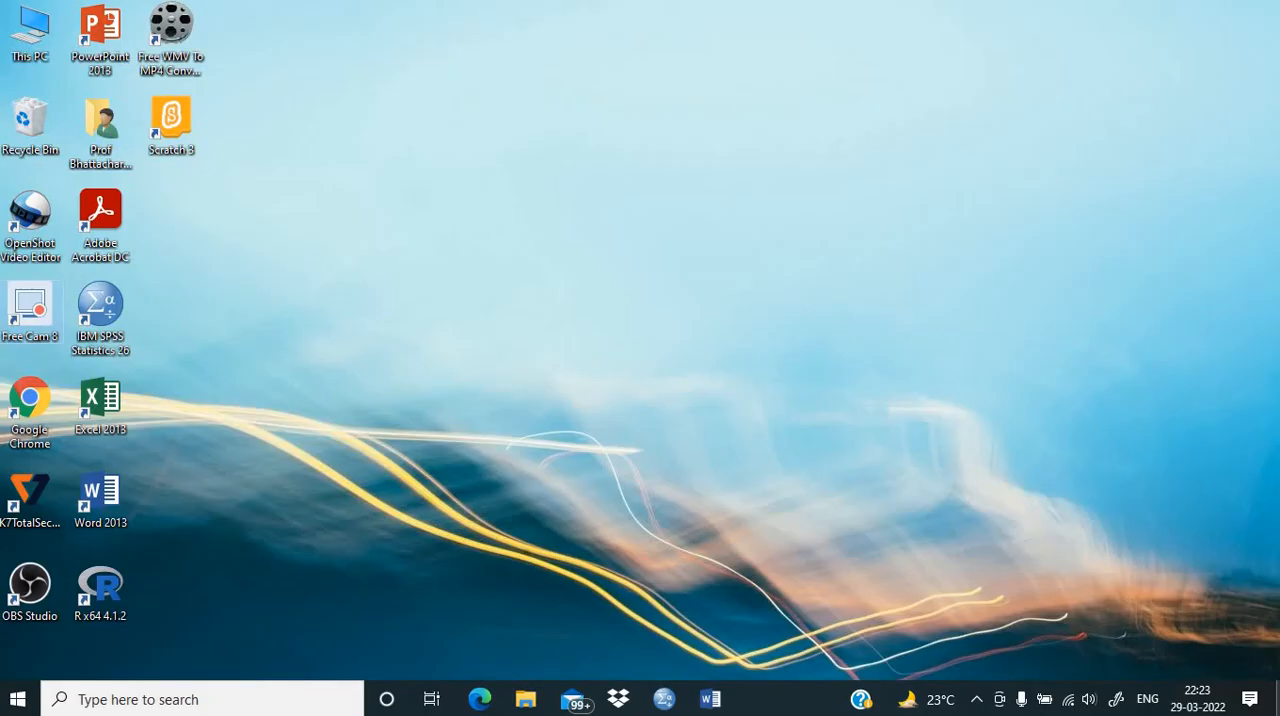
pyautogui.click(668, 700)
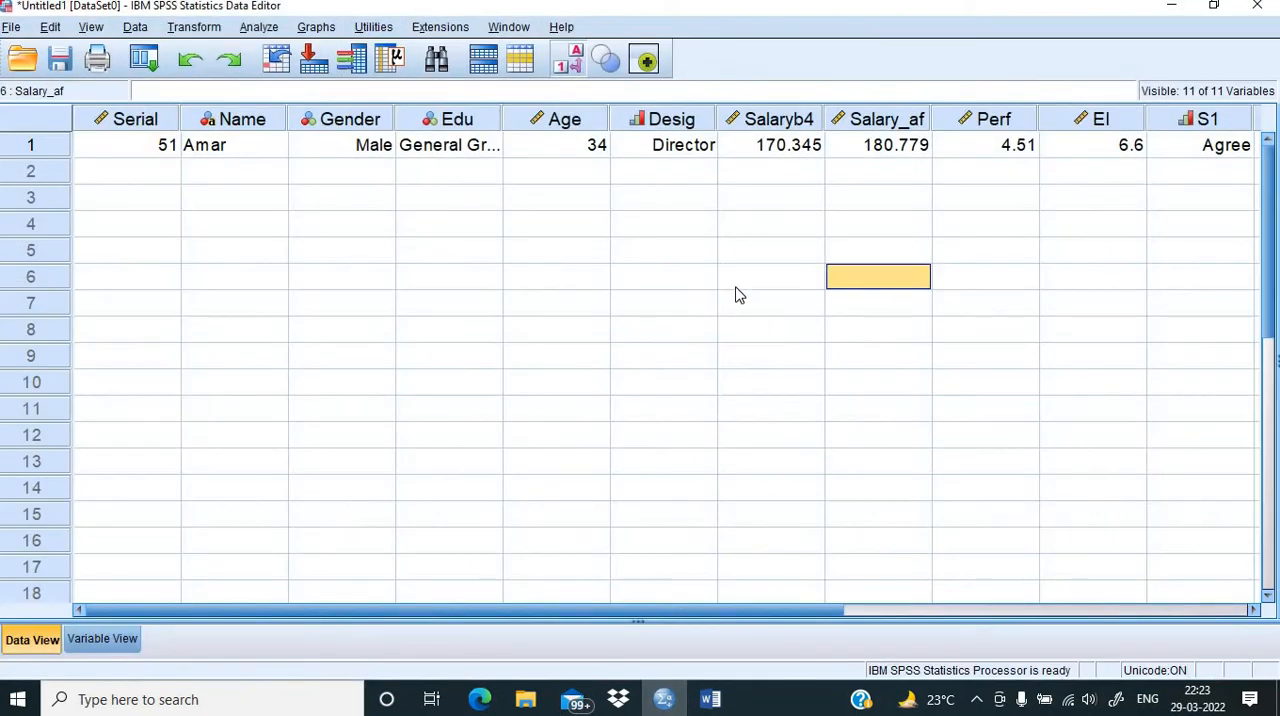
pyautogui.click(575, 68)
pyautogui.click(575, 68)
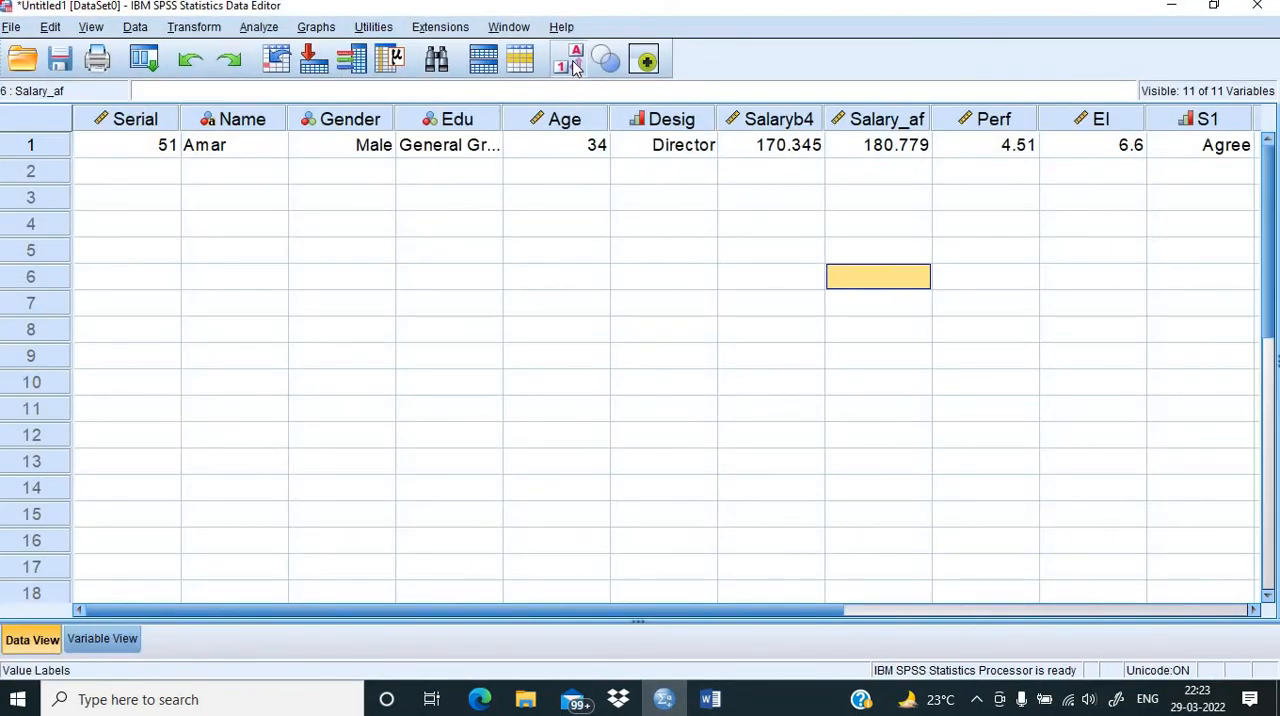
pyautogui.click(575, 68)
pyautogui.click(575, 68)
pyautogui.click(575, 68)
pyautogui.click(575, 68)
# Step: Start the second case by entering Serial 35 and the respondent's name
pyautogui.doubleClick(148, 169)
pyautogui.write('35')
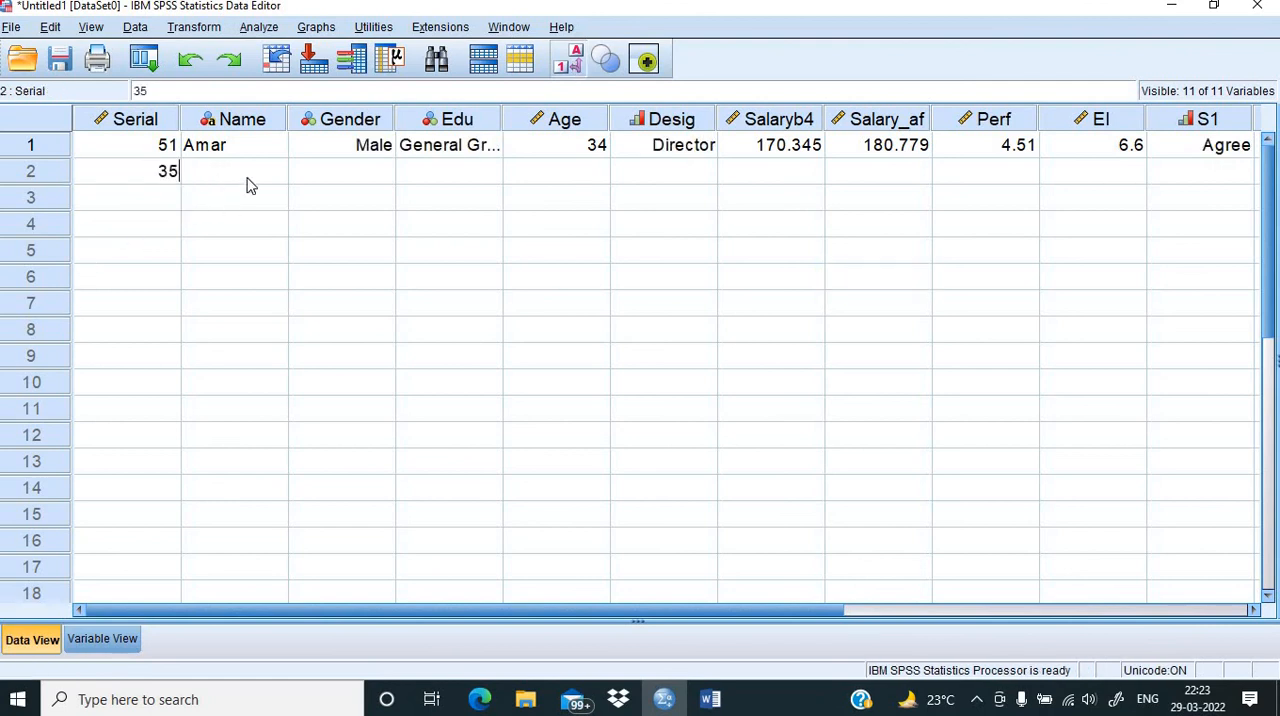
pyautogui.doubleClick(247, 176)
pyautogui.write('salma')
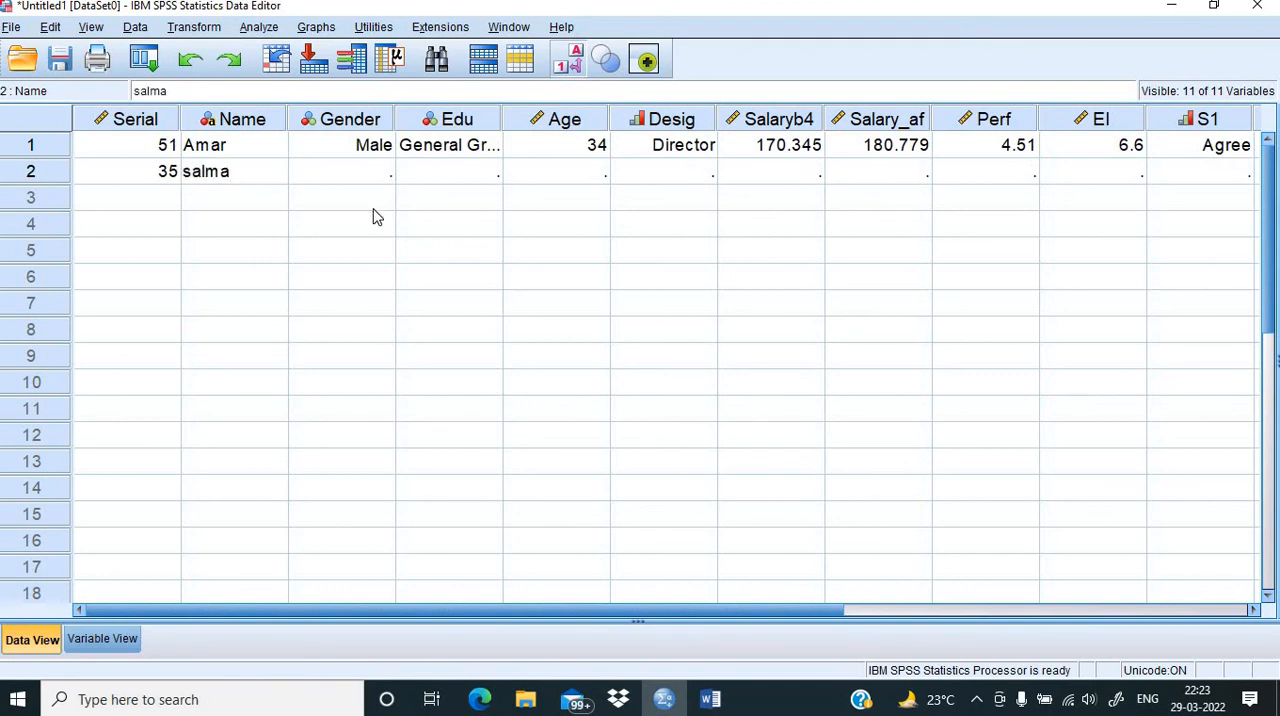
# Step: Set the second case's Gender to Female and its Edu value to the Business graduate category
pyautogui.click(357, 171)
pyautogui.click(357, 171)
pyautogui.click(380, 173)
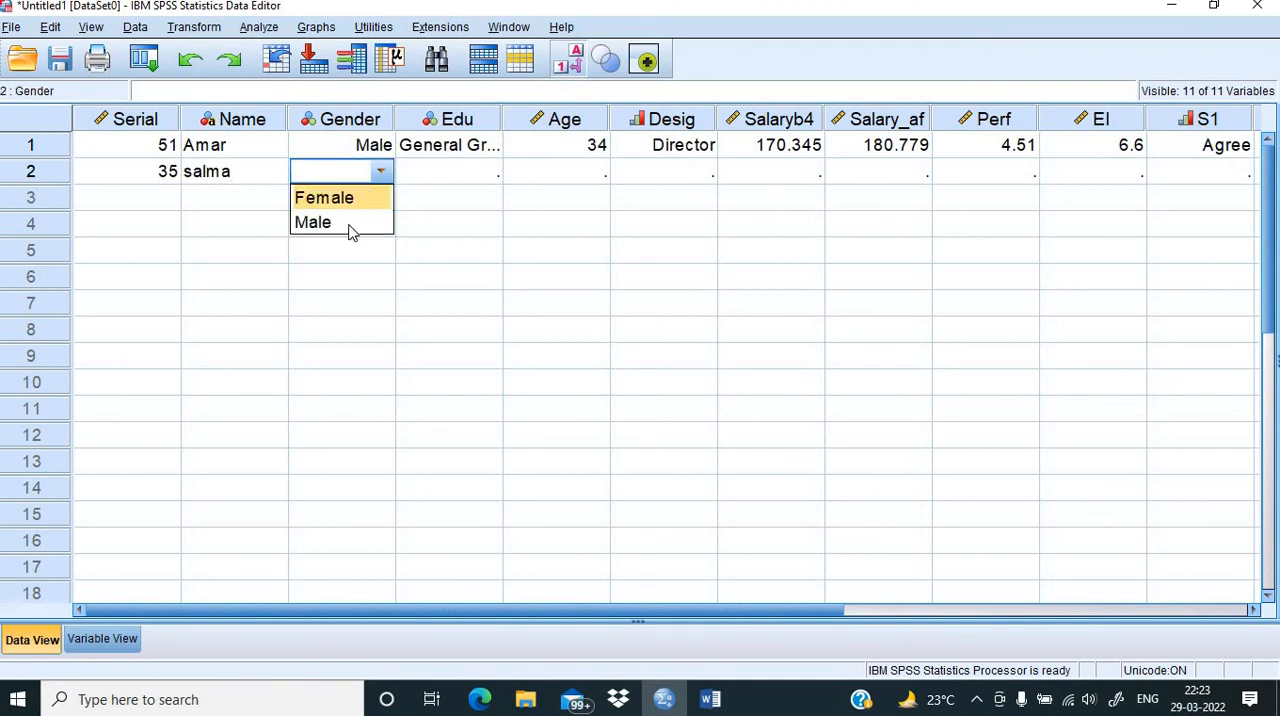
pyautogui.click(305, 198)
pyautogui.click(491, 178)
pyautogui.click(491, 178)
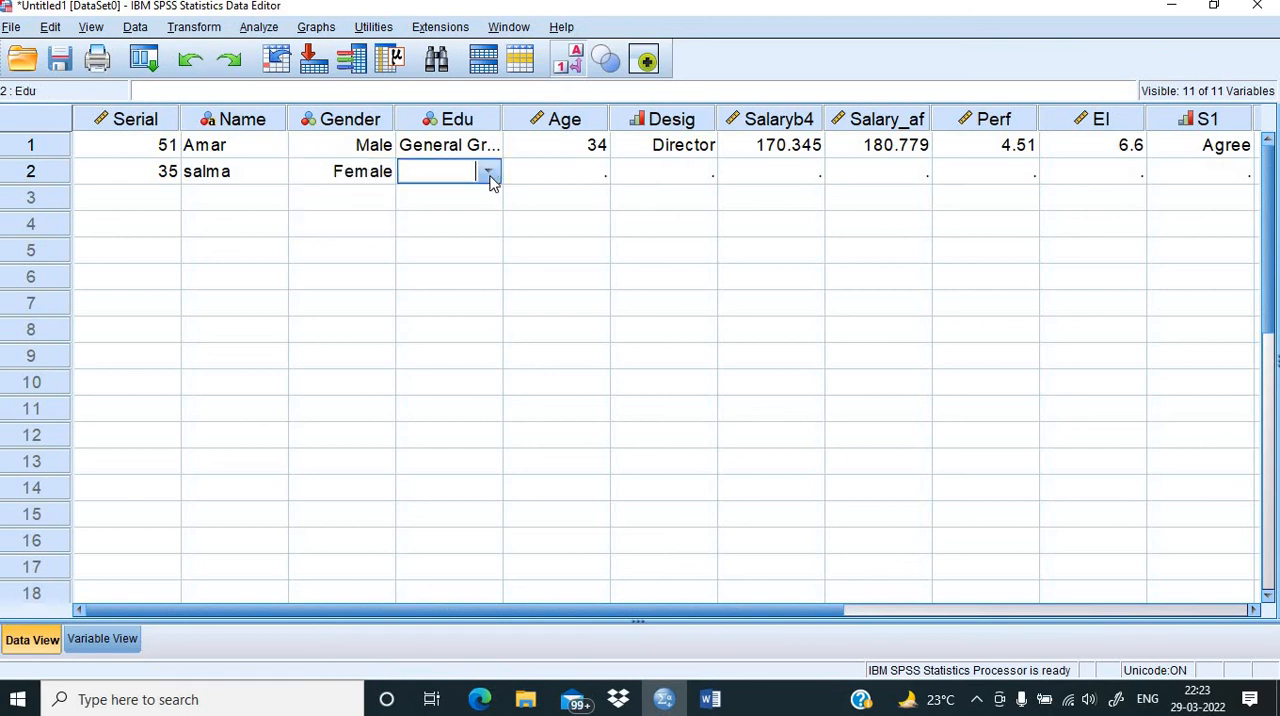
pyautogui.click(491, 175)
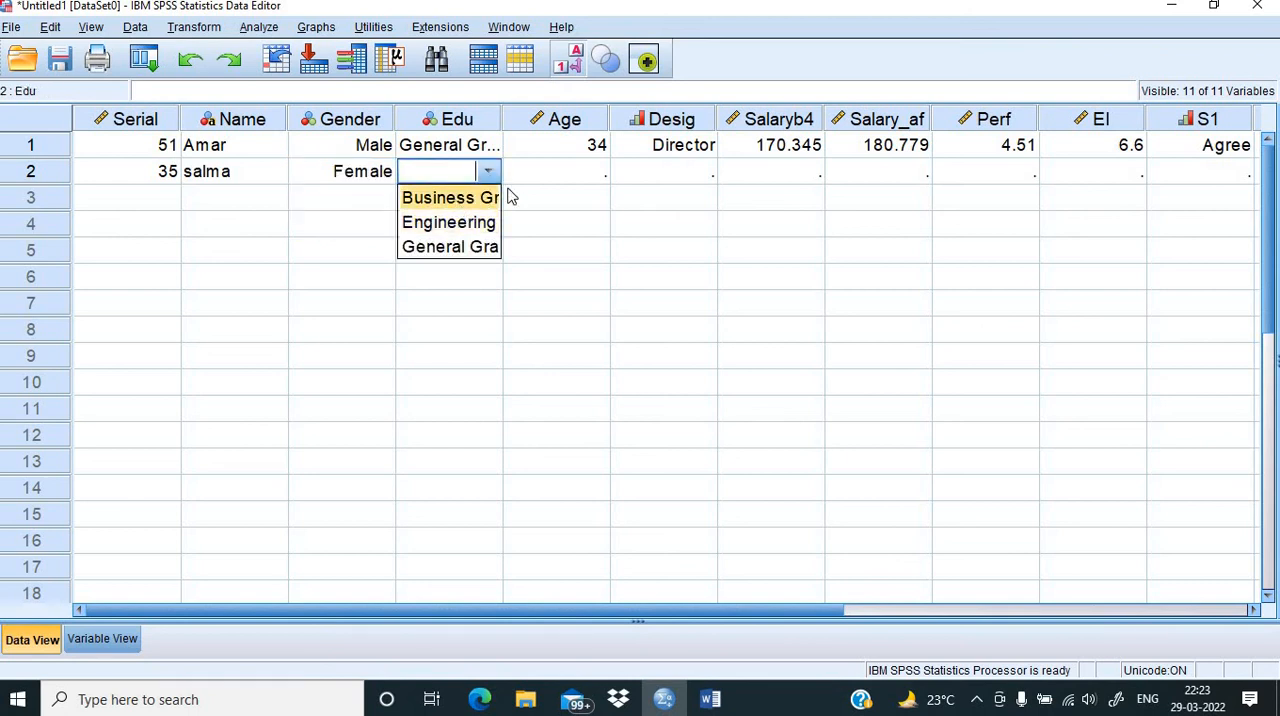
pyautogui.click(500, 197)
# Step: Enter 28 as the second case's Age and set its Desig value to Executive
pyautogui.click(612, 177)
pyautogui.click(594, 177)
pyautogui.click(598, 172)
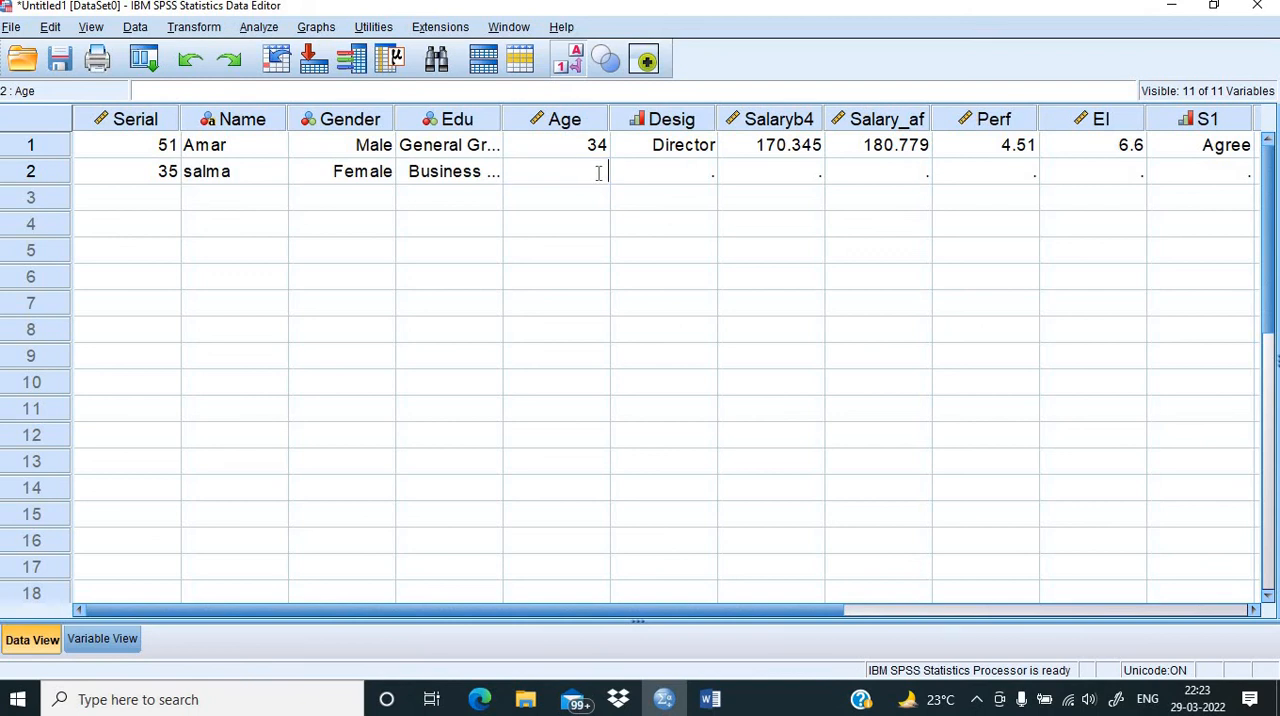
pyautogui.write('28')
pyautogui.click(688, 172)
pyautogui.click(692, 172)
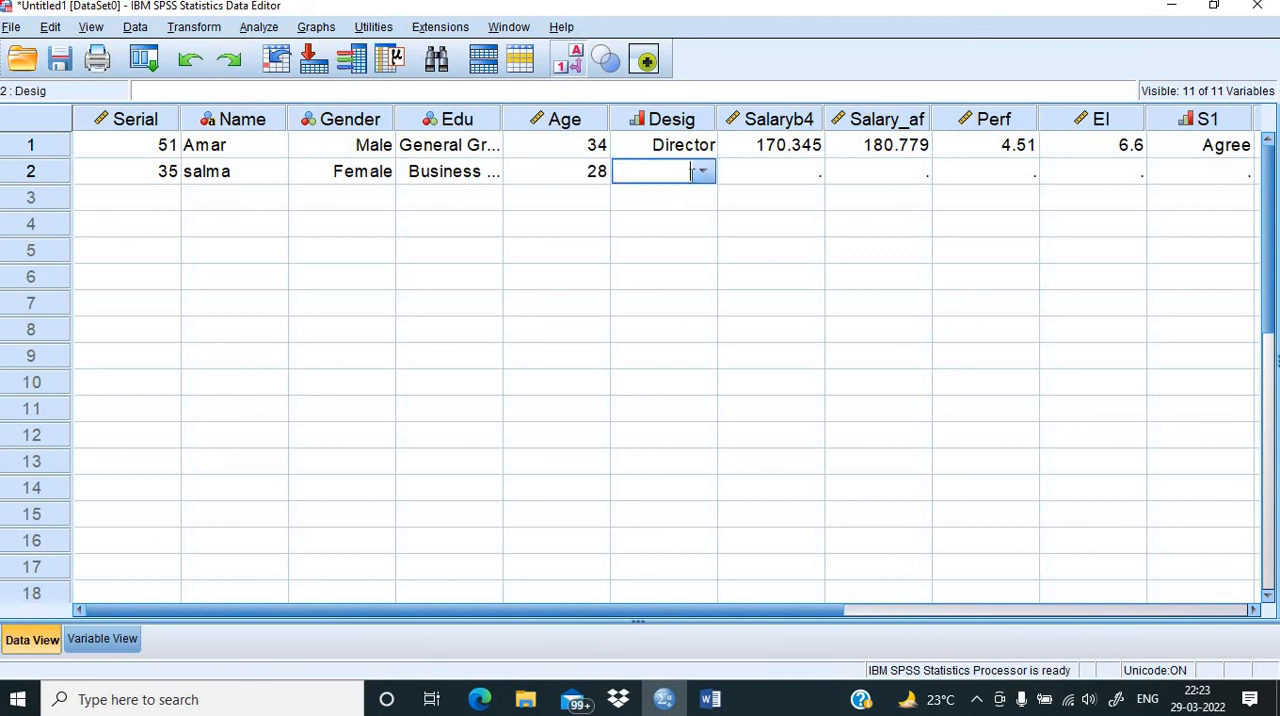
pyautogui.click(703, 172)
pyautogui.click(672, 222)
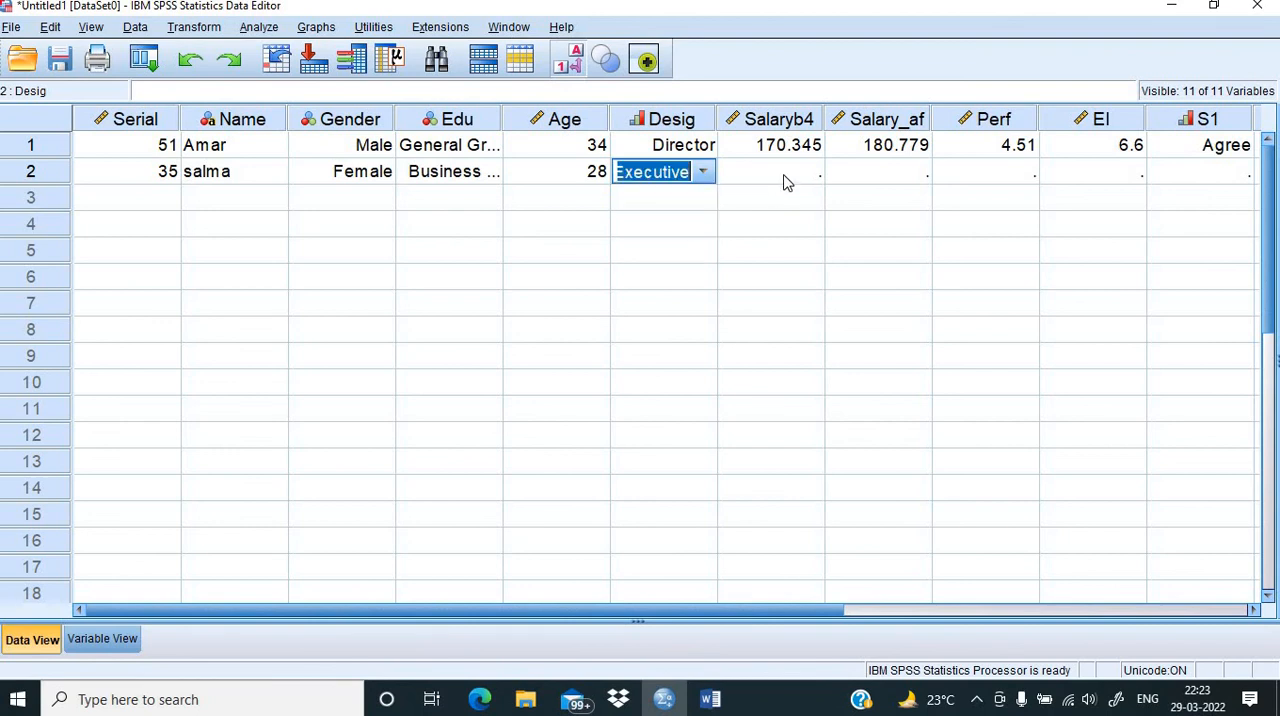
# Step: Enter the second case's salaries: 94.565 for Salaryb4 and 110.234 for Salary_af
pyautogui.click(786, 176)
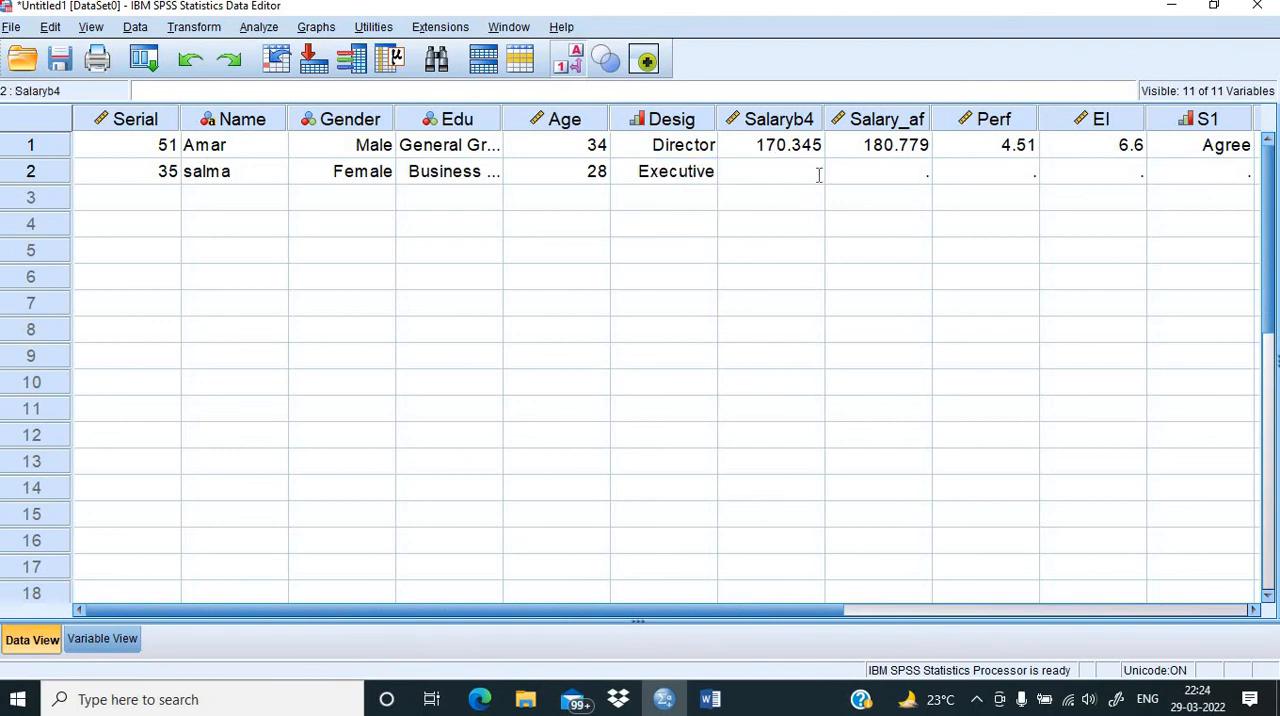
pyautogui.write('94.564')
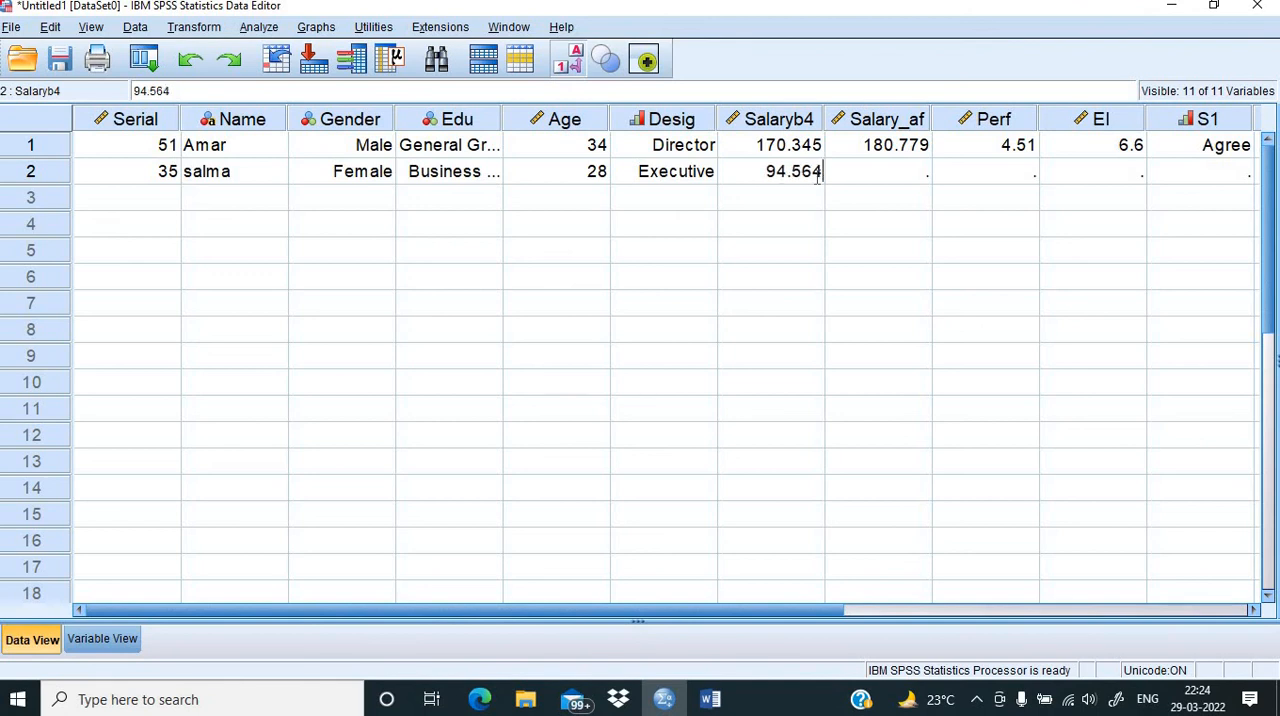
pyautogui.press('BackSpace')
pyautogui.write('5')
pyautogui.click(910, 173)
pyautogui.click(909, 168)
pyautogui.write('110.2')
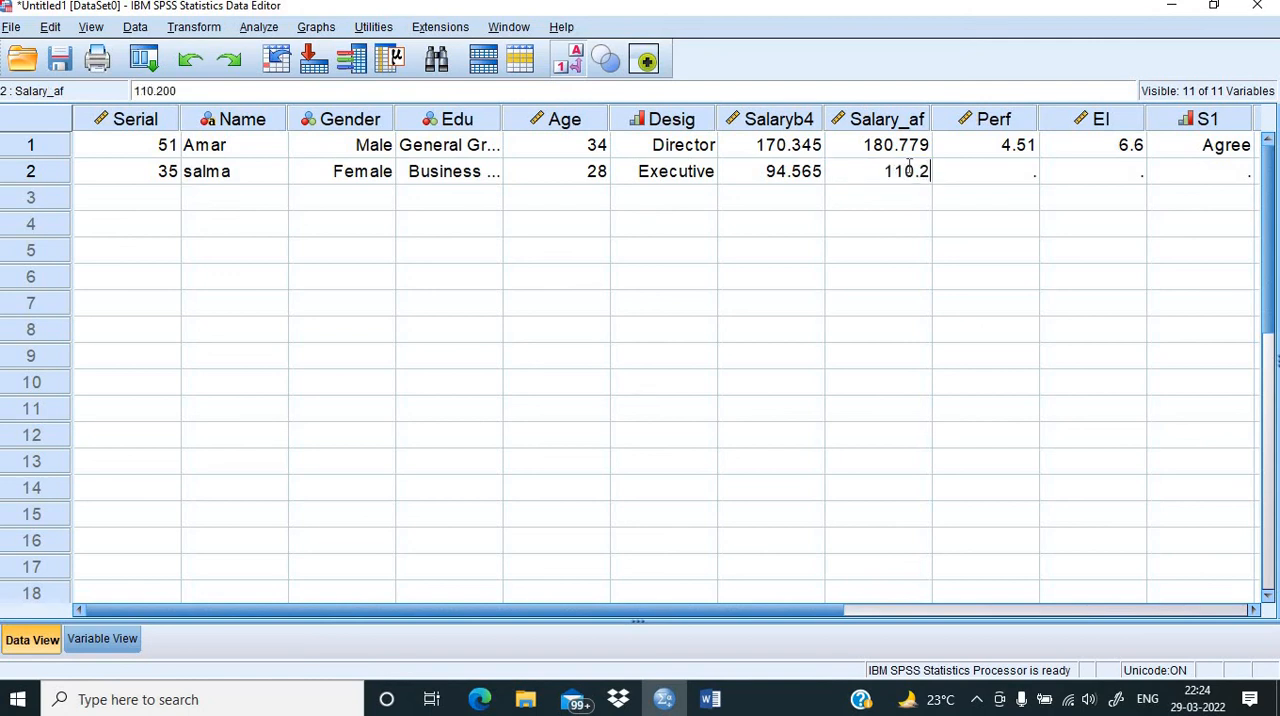
pyautogui.write('34')
# Step: Enter the second case's scores: 4.8 for Perf and 3.44 for EI
pyautogui.click(1025, 176)
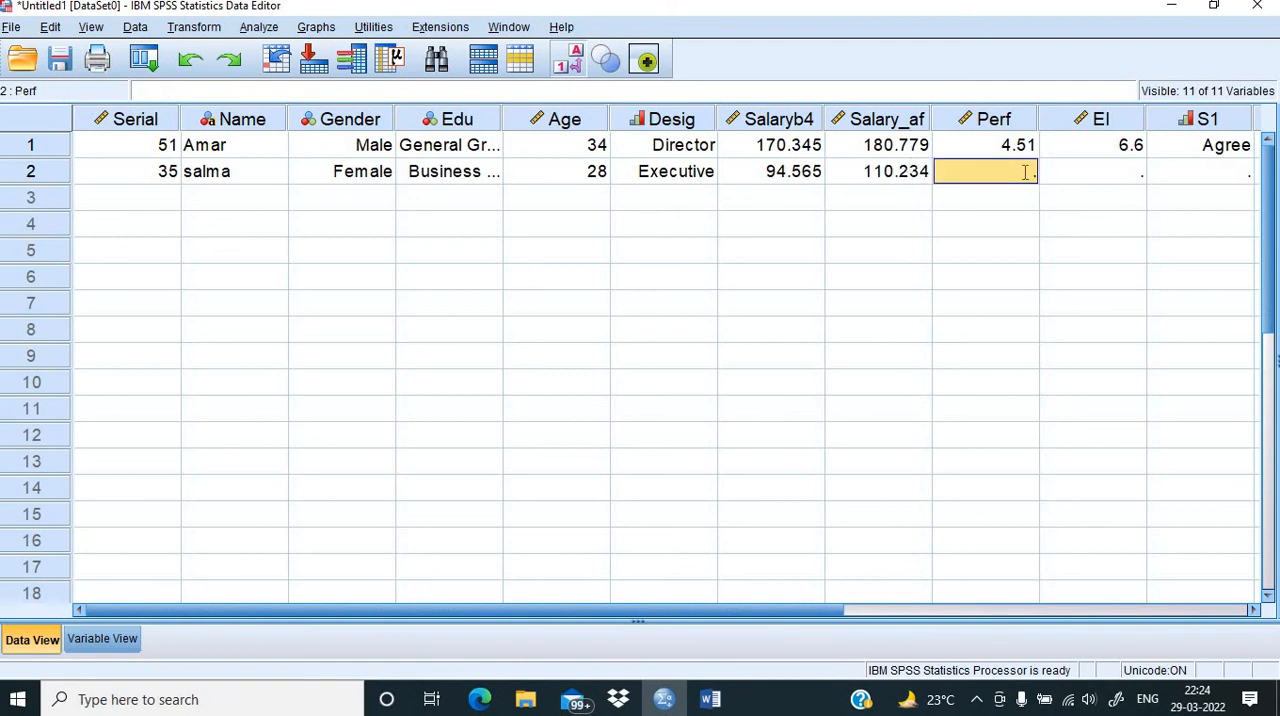
pyautogui.click(1025, 172)
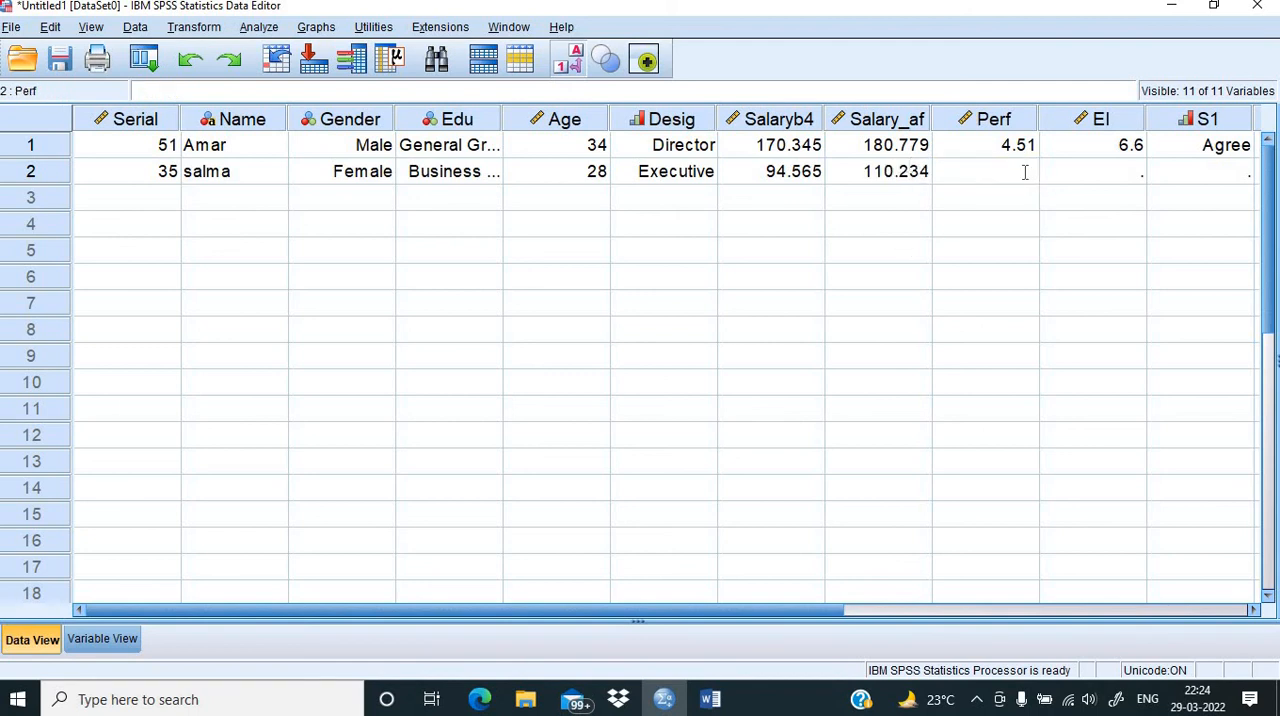
pyautogui.write('4.8')
pyautogui.click(1078, 178)
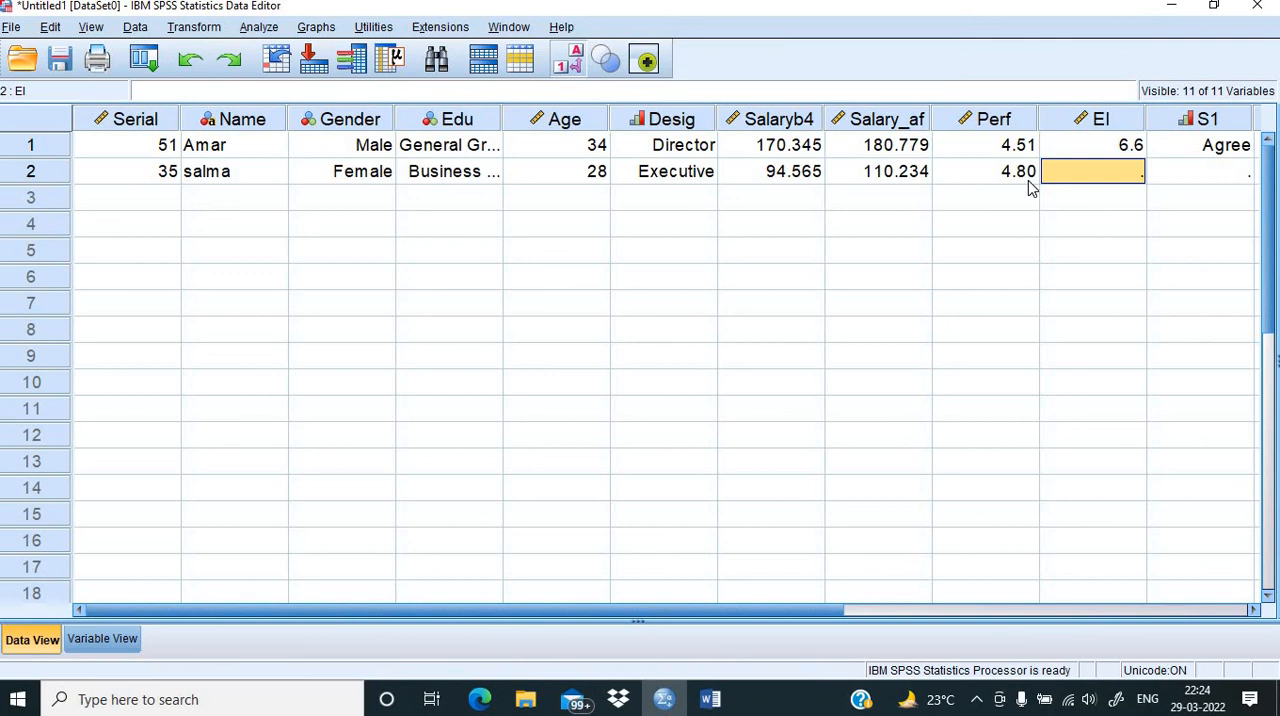
pyautogui.write('3')
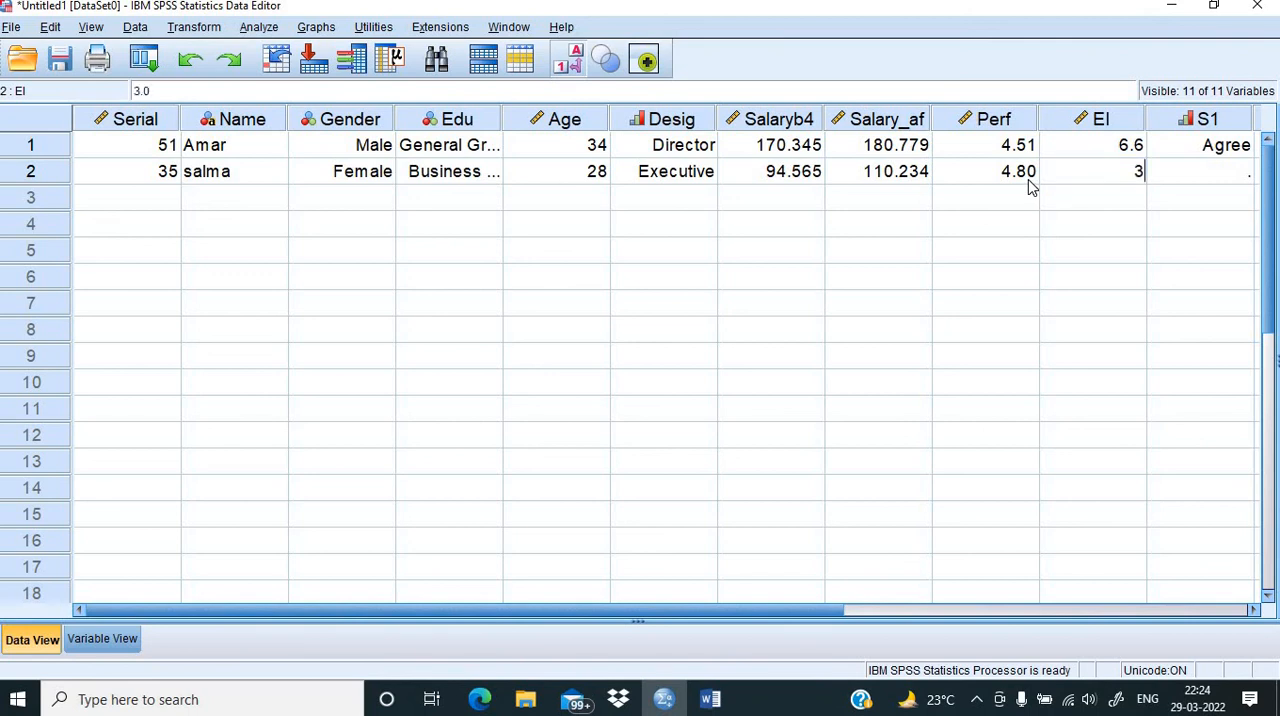
pyautogui.write('.44')
pyautogui.click(1075, 284)
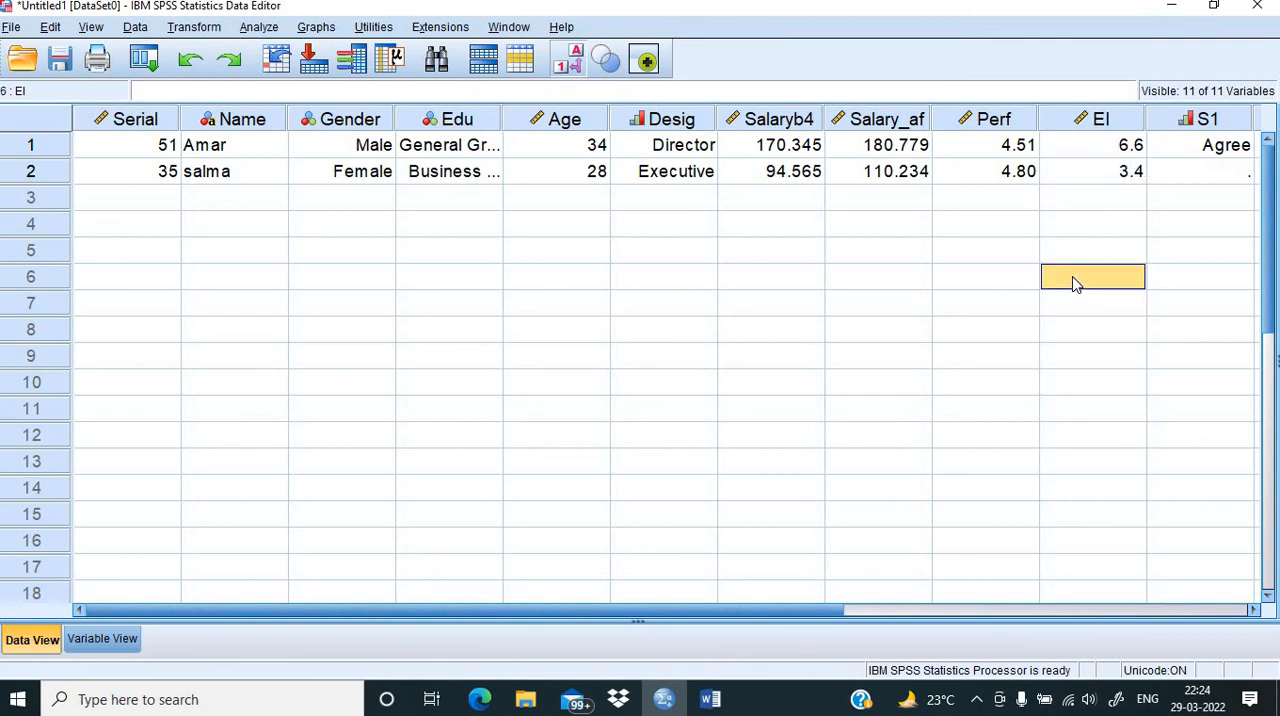
# Step: Set the second case's S1 response to Disagree to complete the record
pyautogui.click(1234, 176)
pyautogui.click(1240, 172)
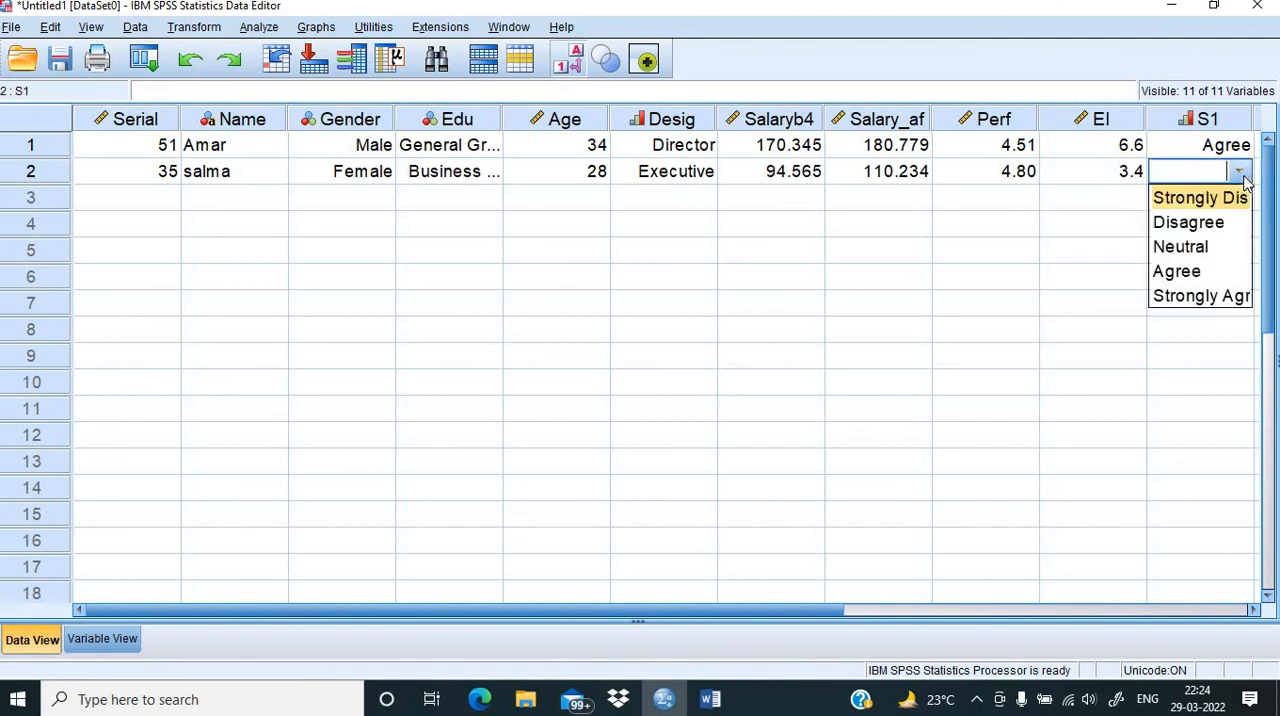
pyautogui.click(1190, 223)
pyautogui.click(982, 280)
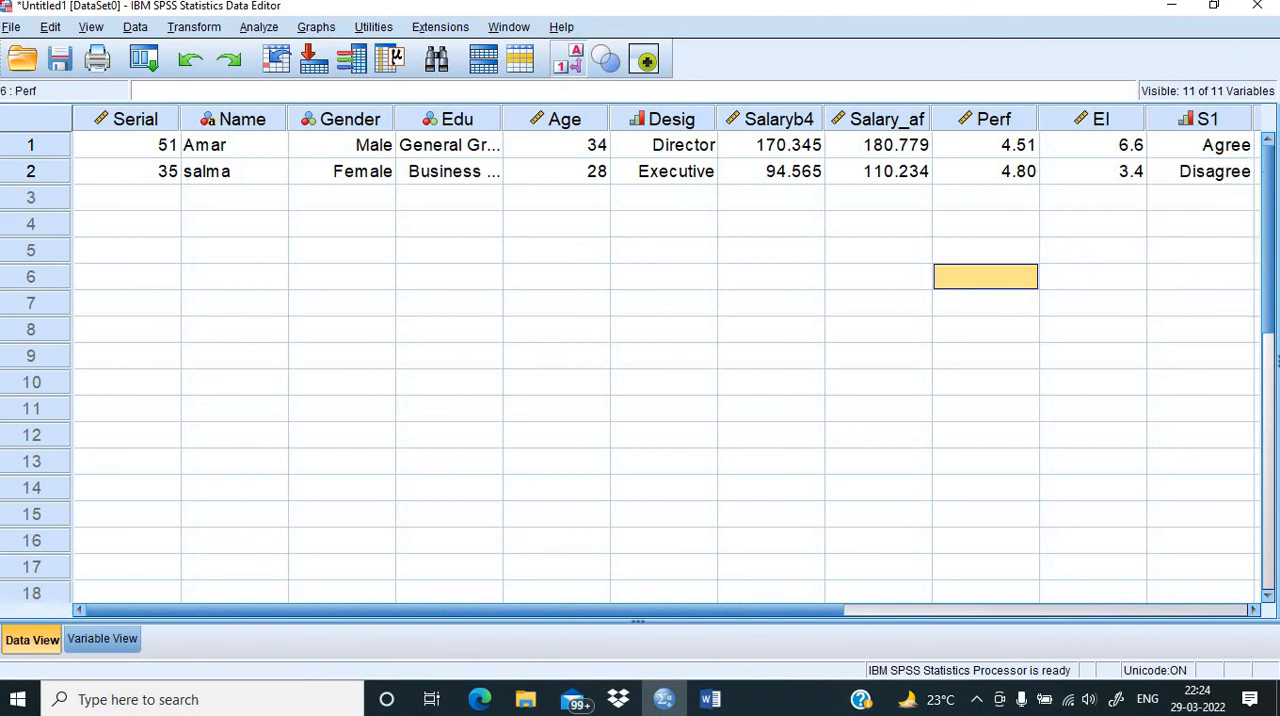